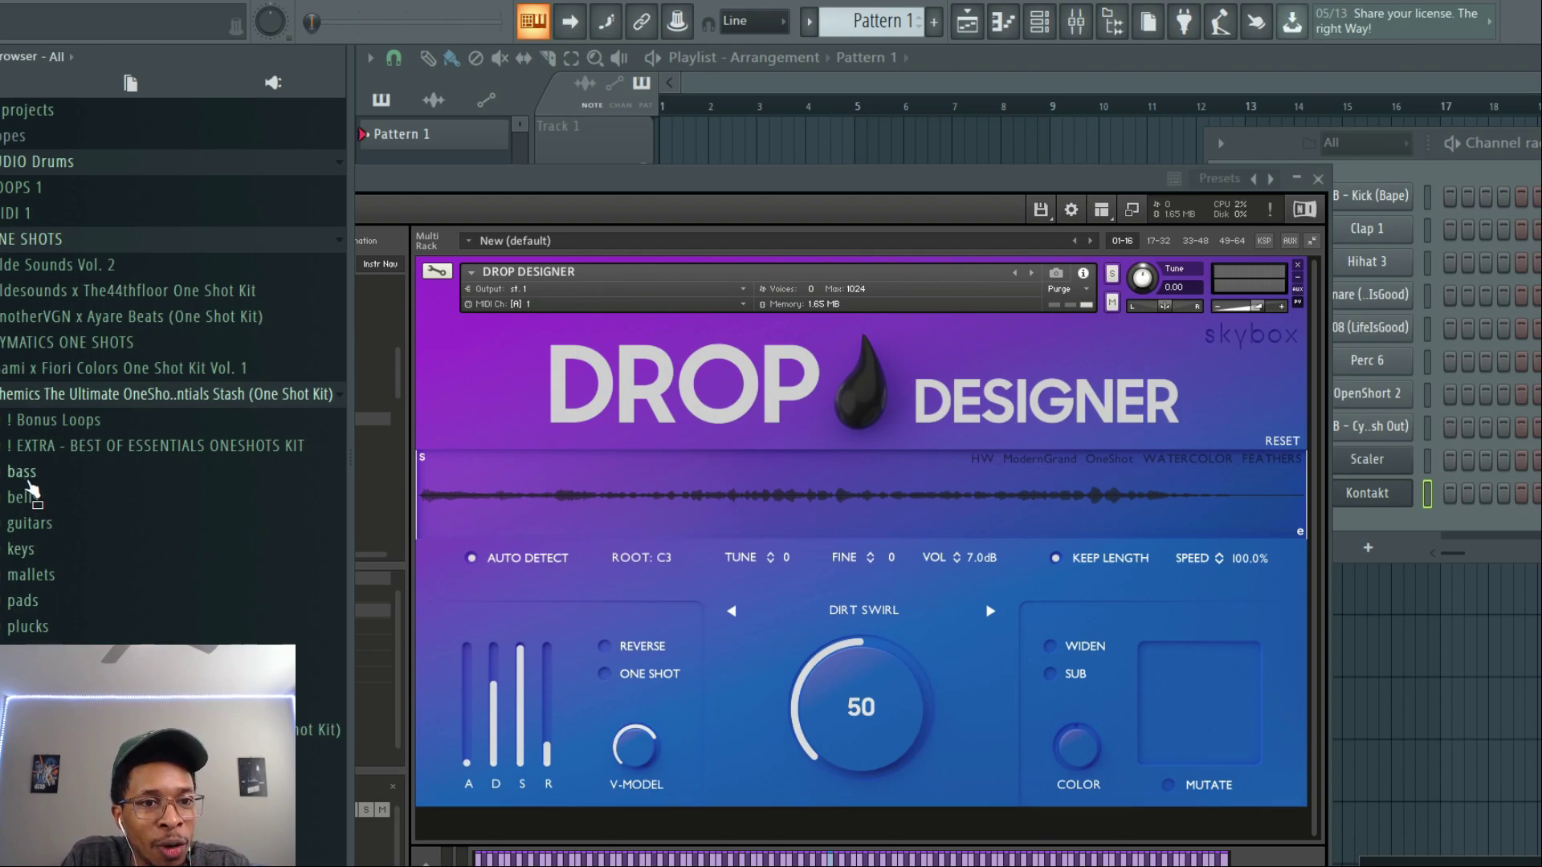
pyautogui.click(24, 472)
pyautogui.moveTo(58, 492); pyautogui.dragTo(106, 506)
pyautogui.click(107, 506)
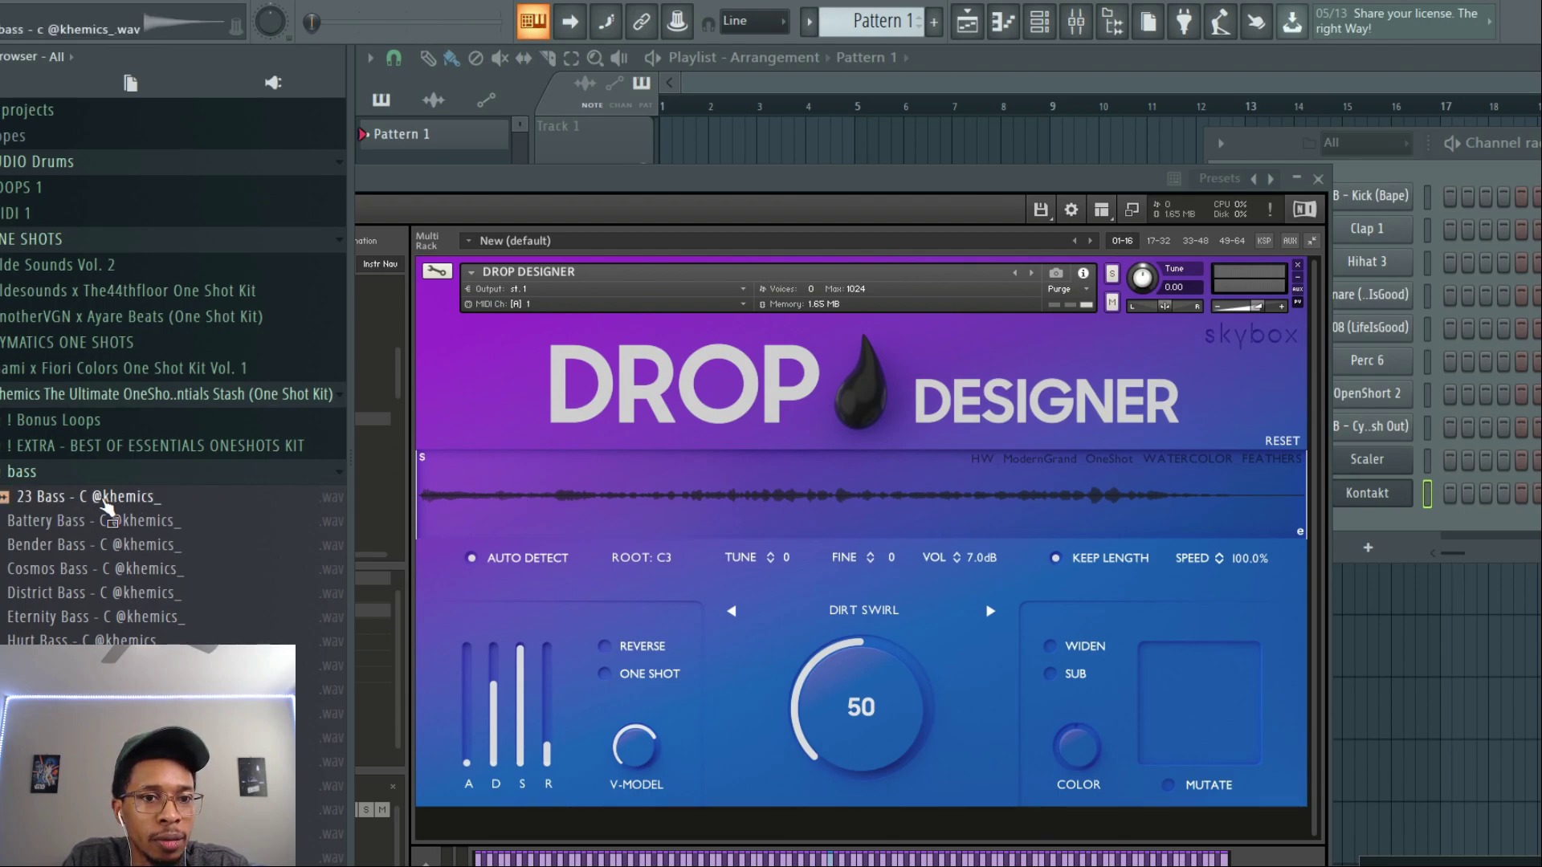
pyautogui.press('Down')
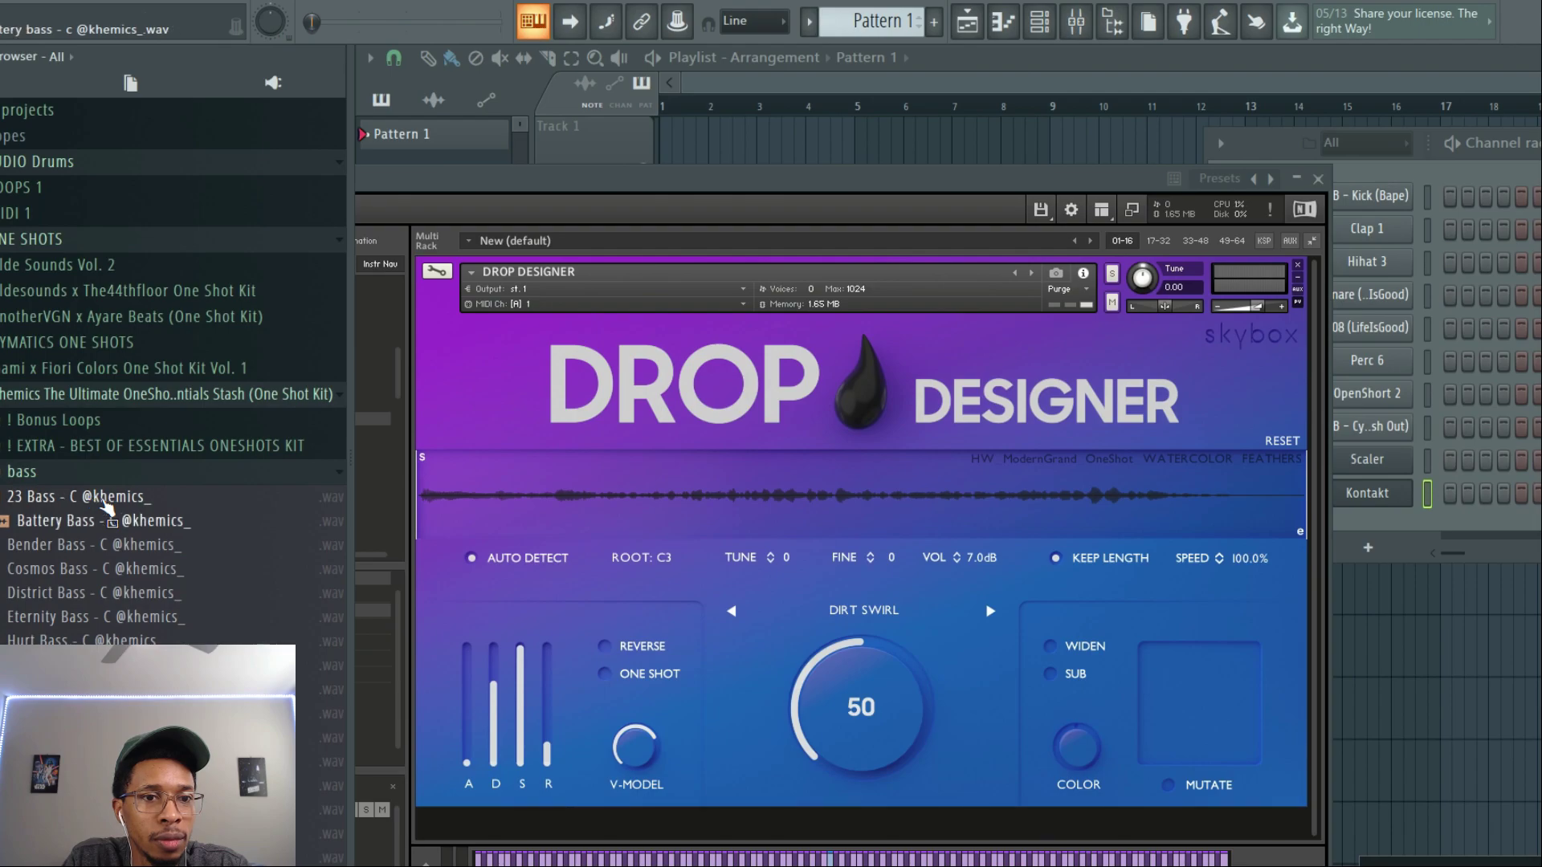
pyautogui.press('Down')
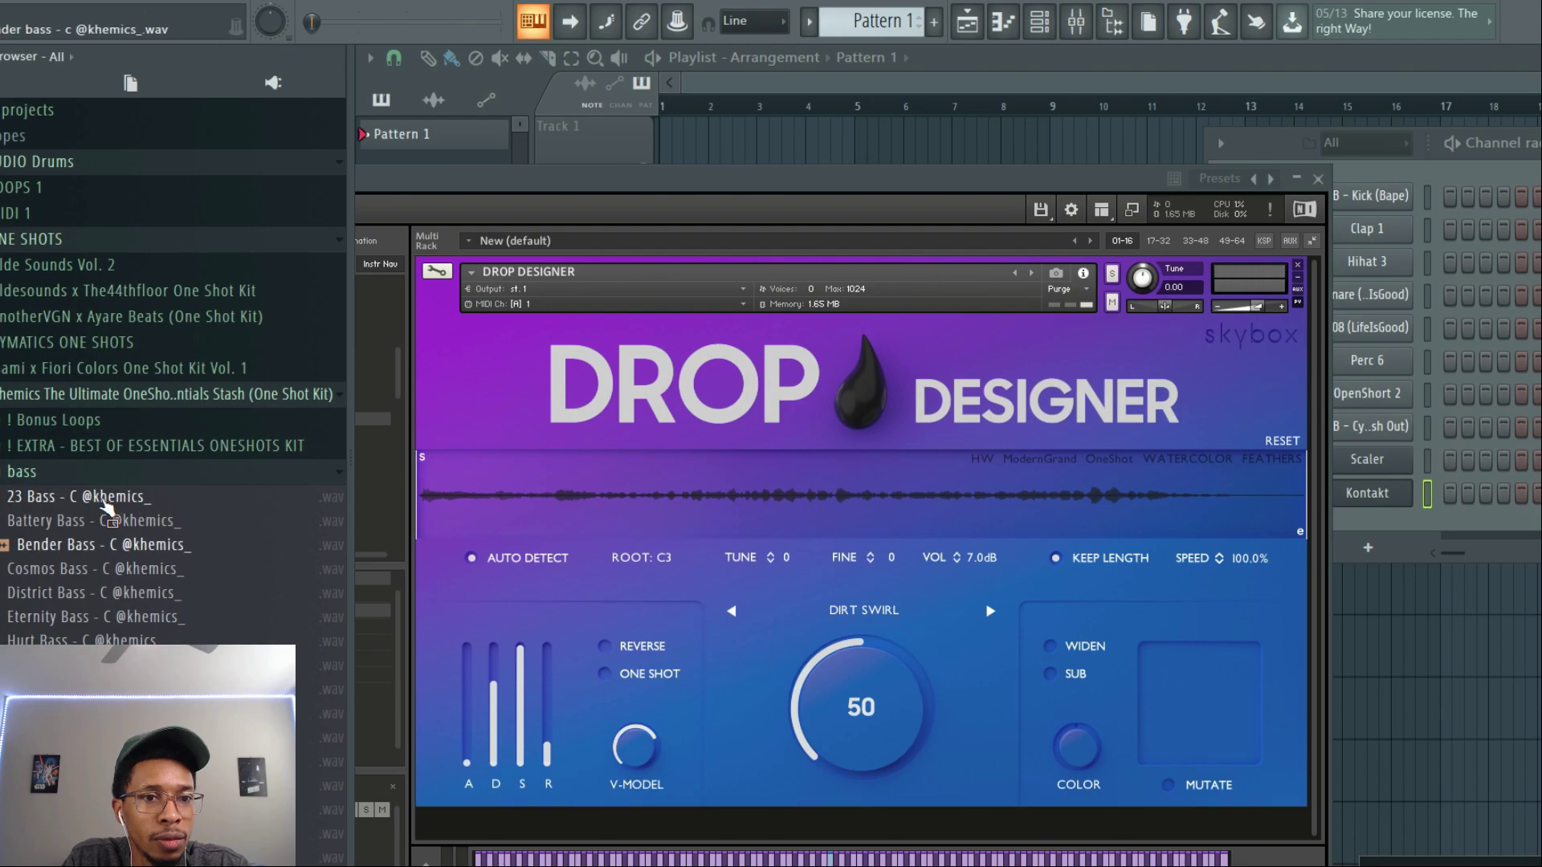
pyautogui.press('Down')
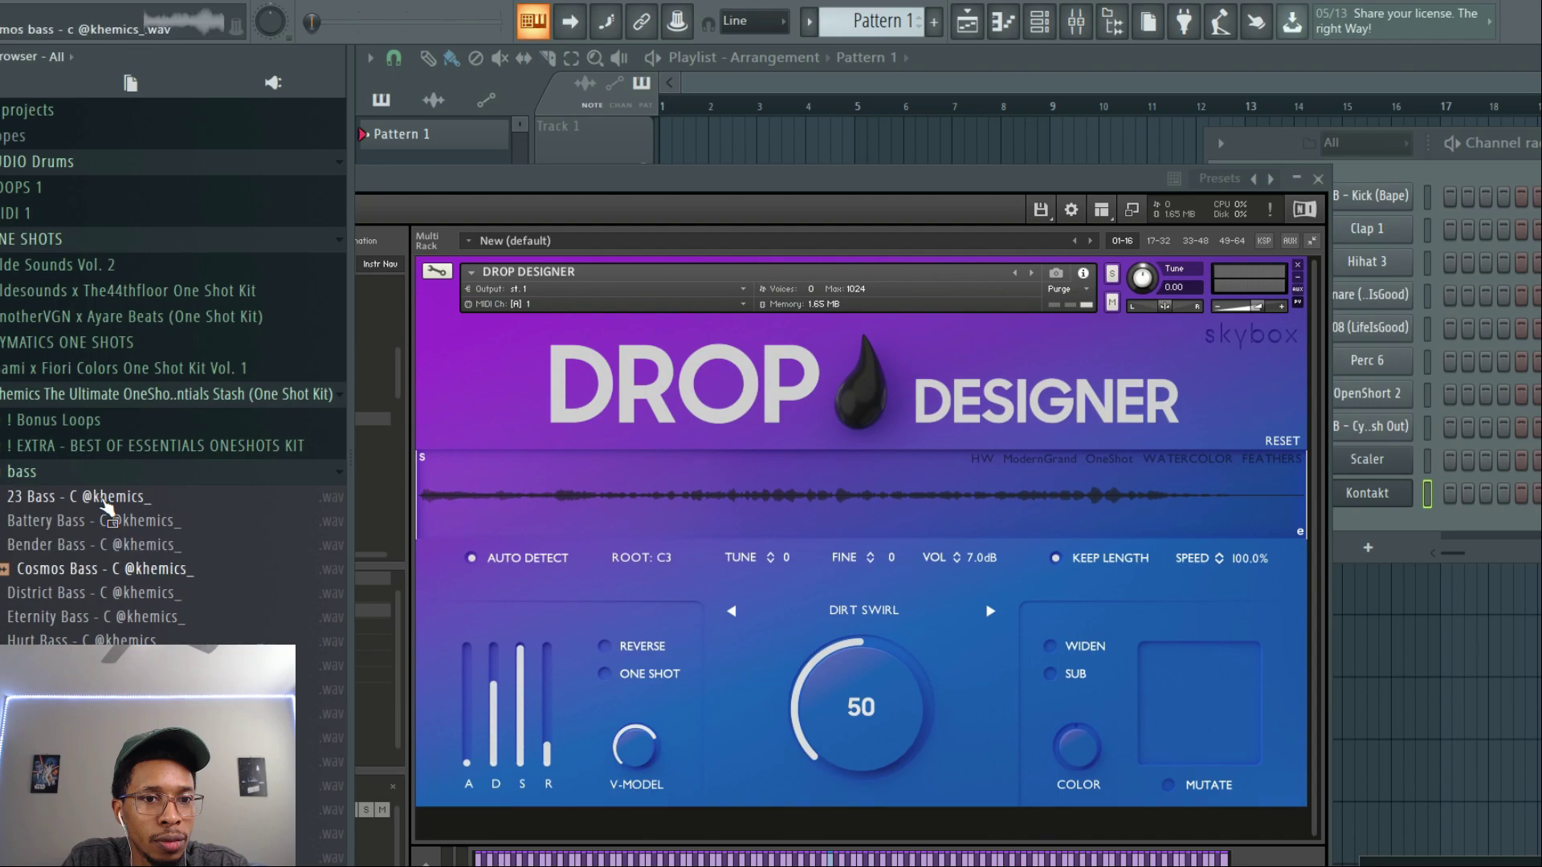
pyautogui.press('Down')
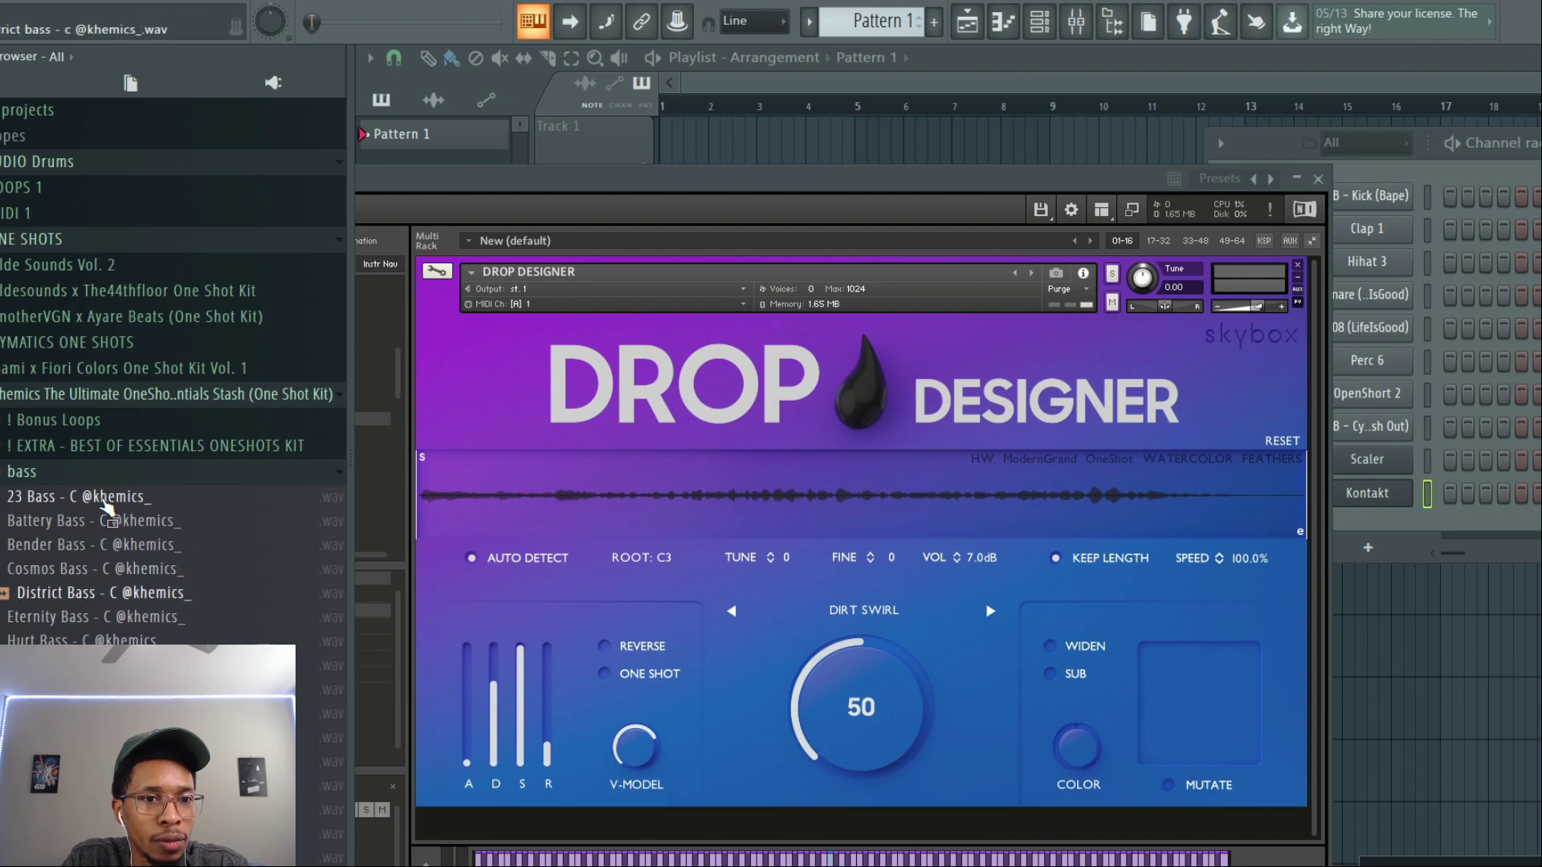
pyautogui.press('Down')
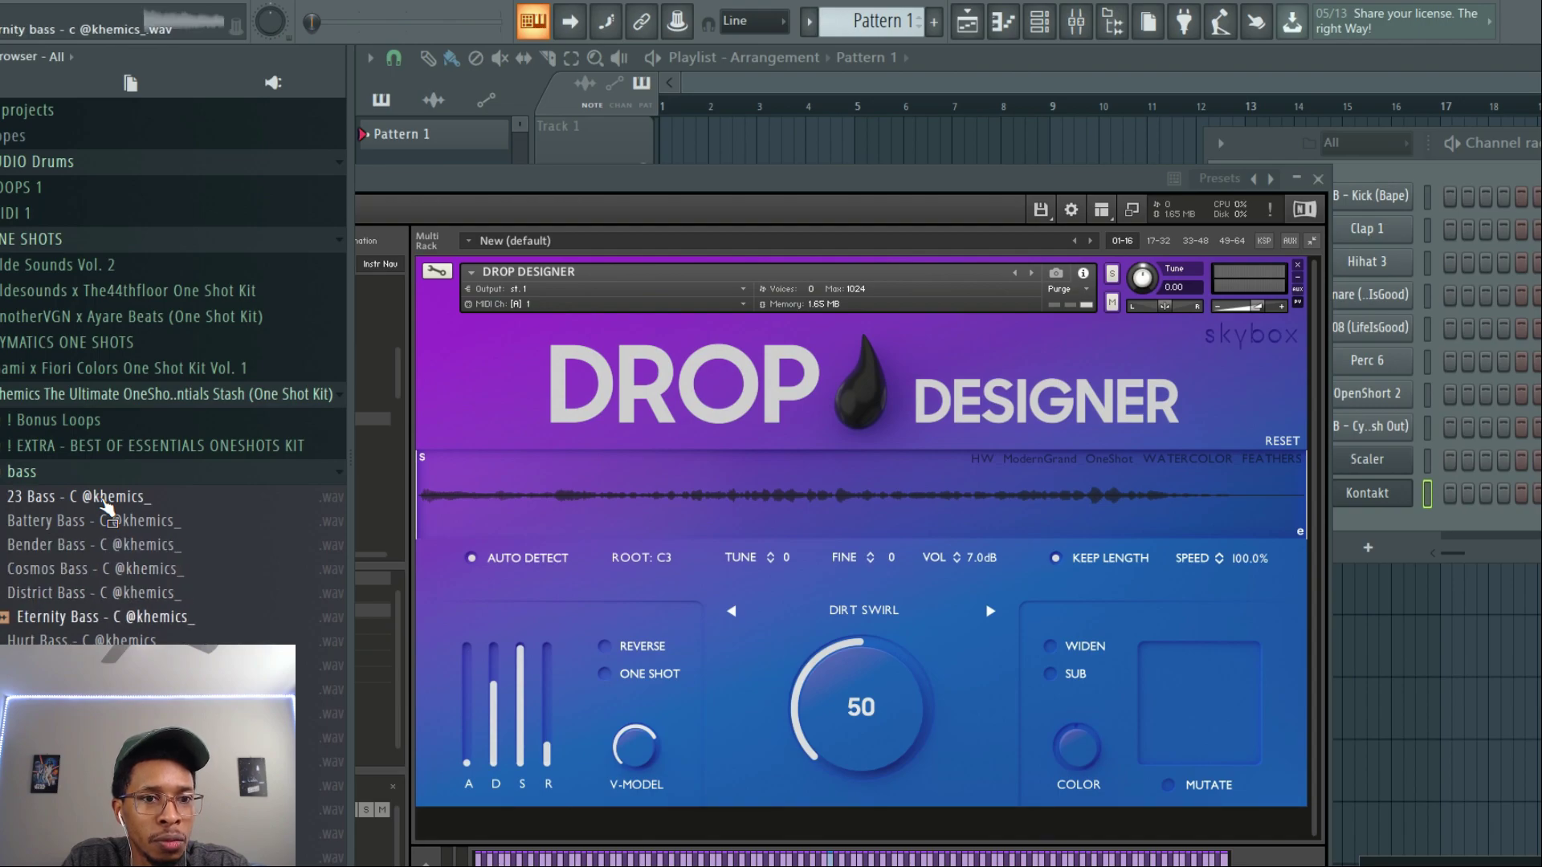
pyautogui.press('Down')
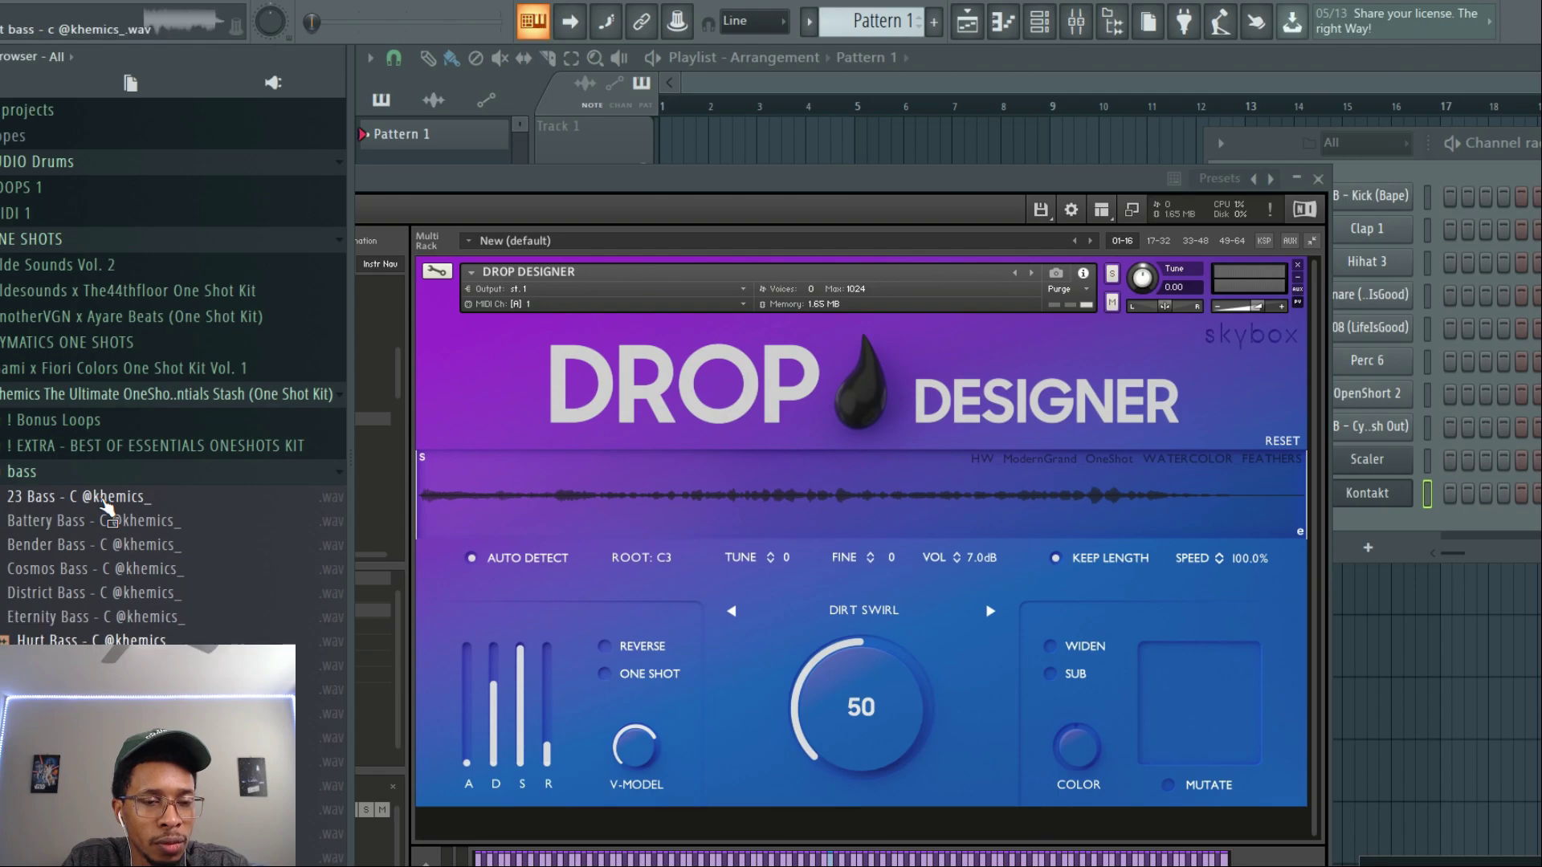
pyautogui.press('Down')
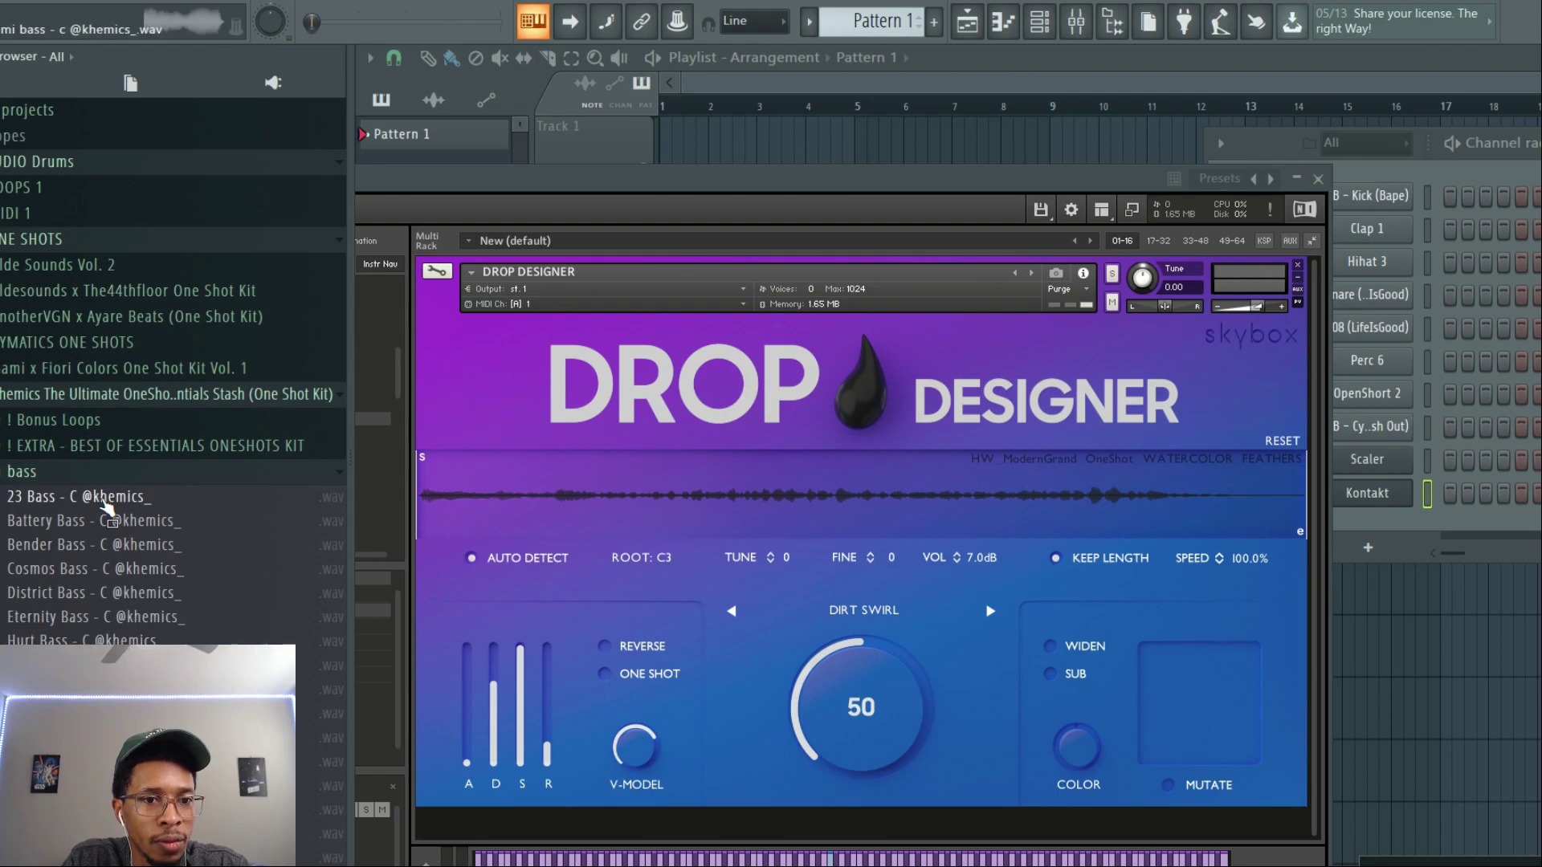
pyautogui.press('Down')
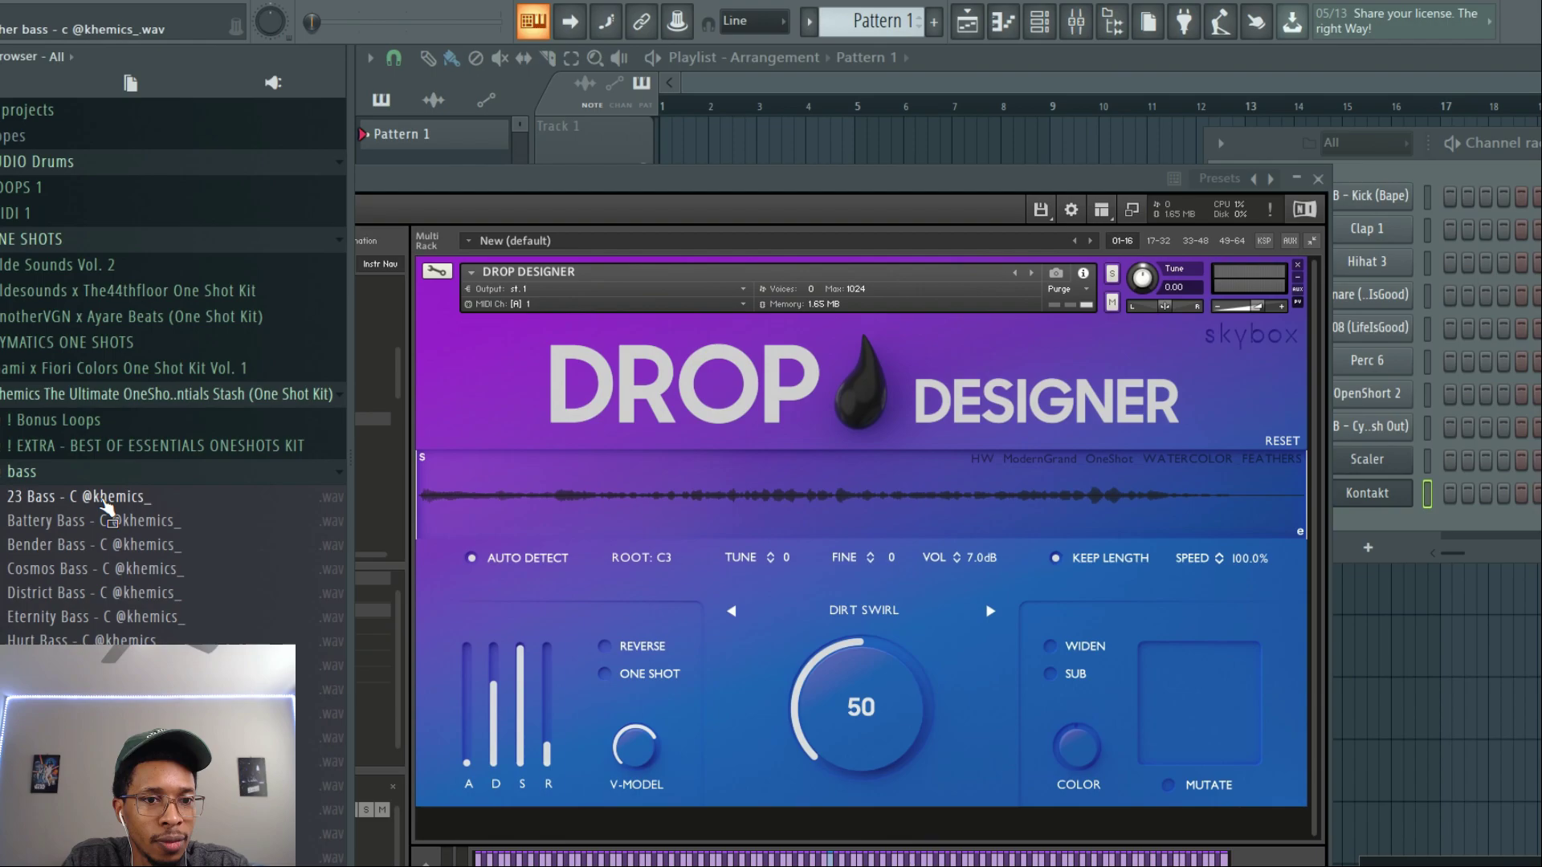
pyautogui.press('Down')
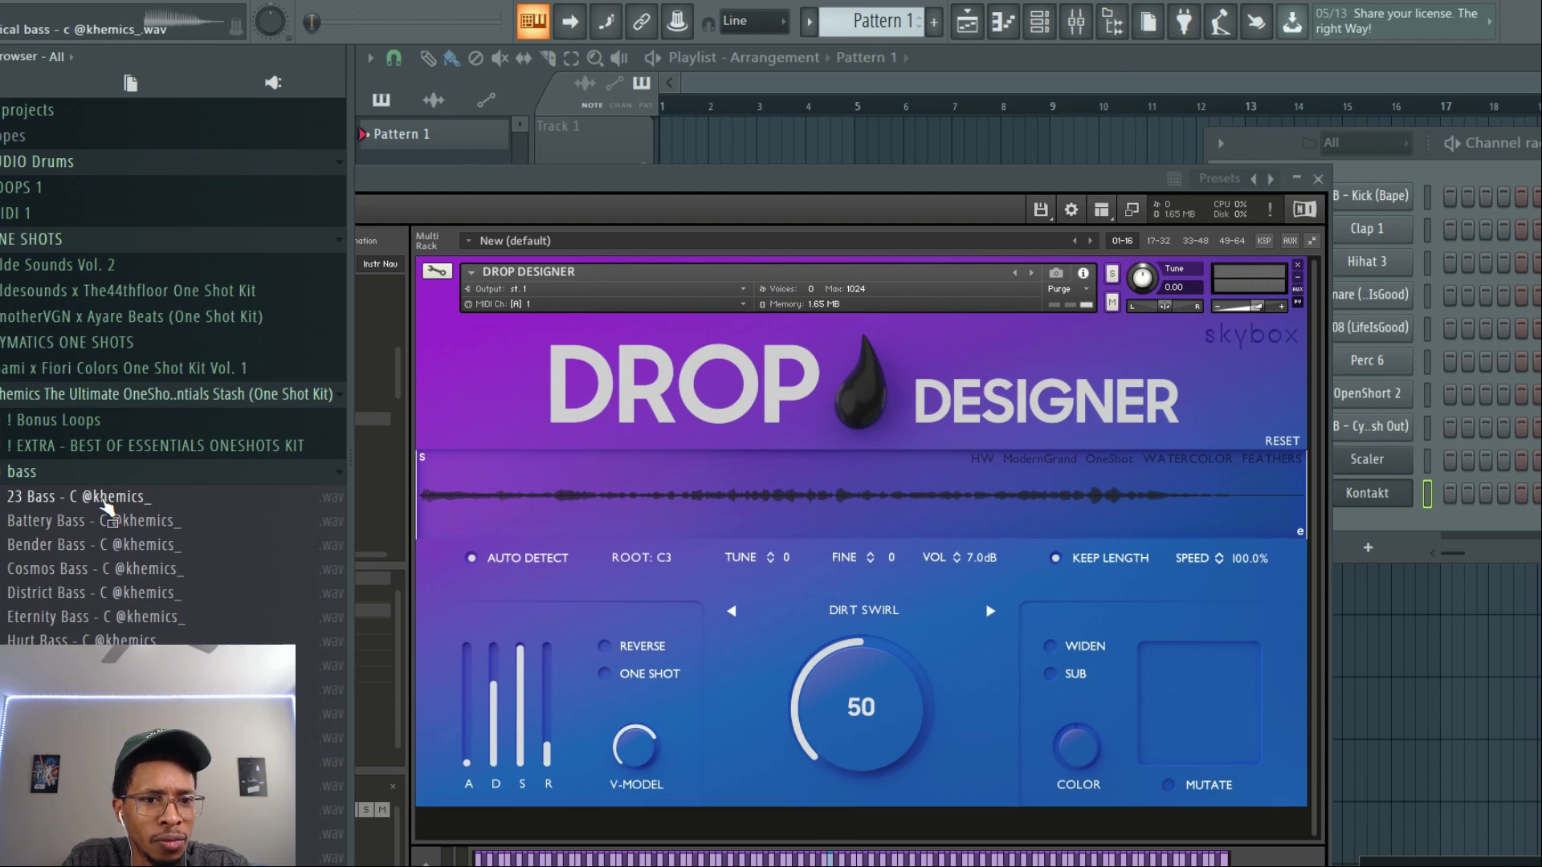
pyautogui.press('Down')
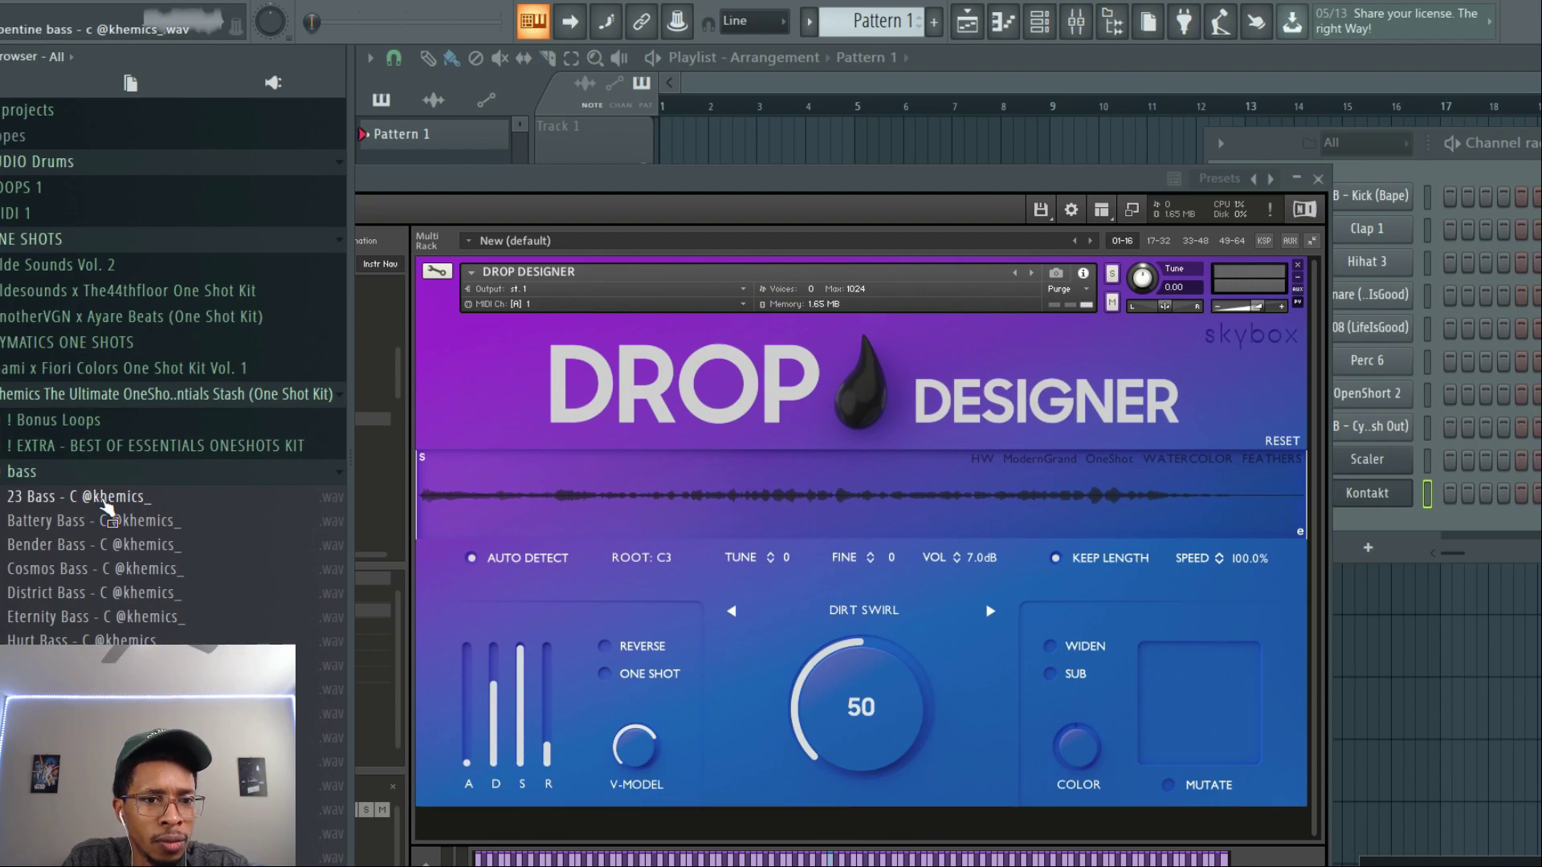
pyautogui.press('Down')
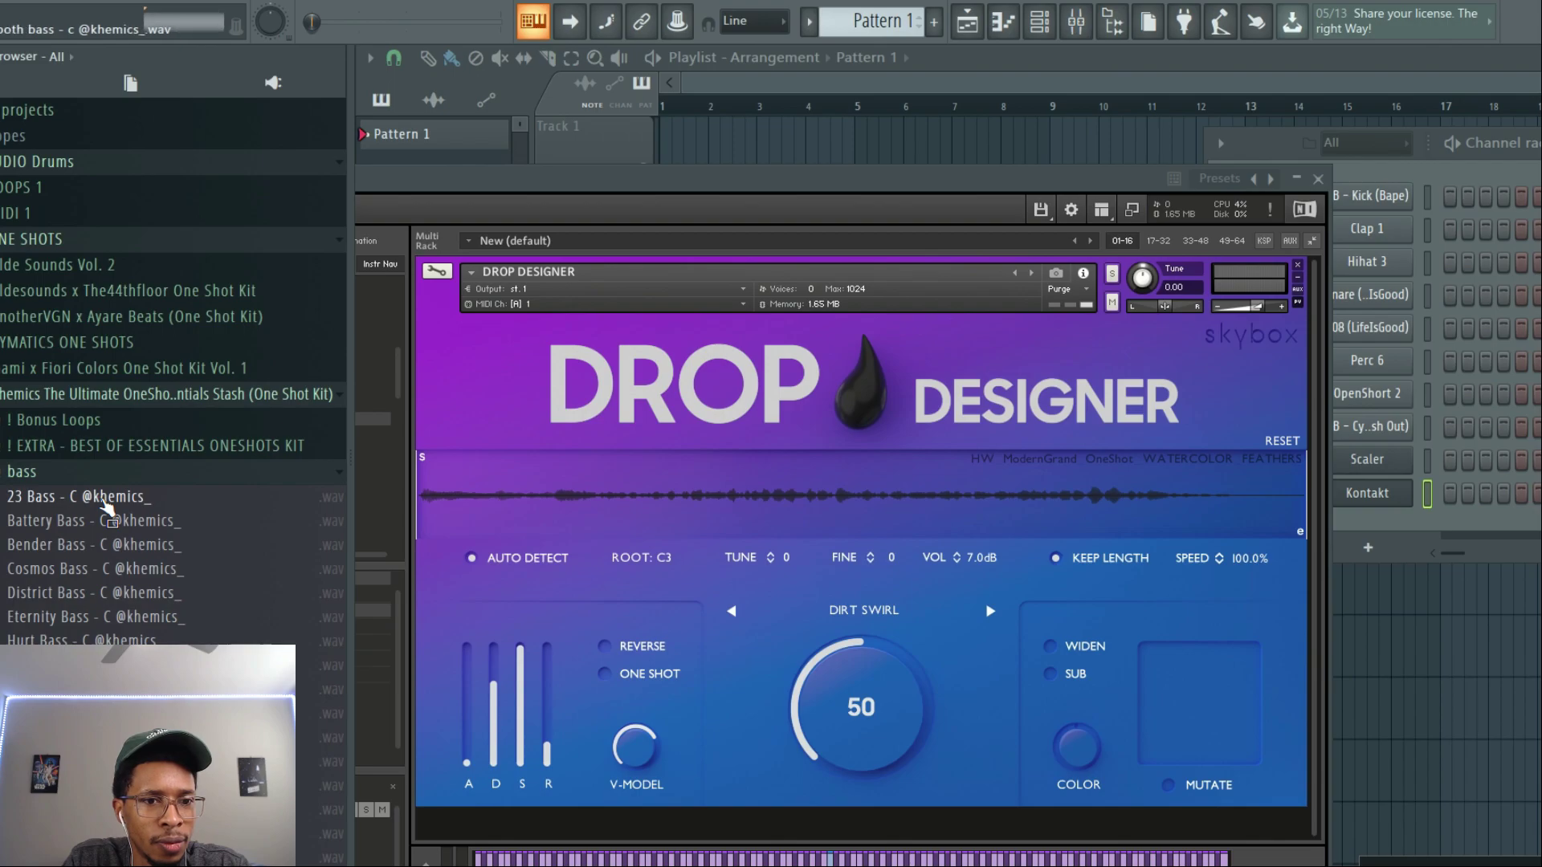
pyautogui.press('Down')
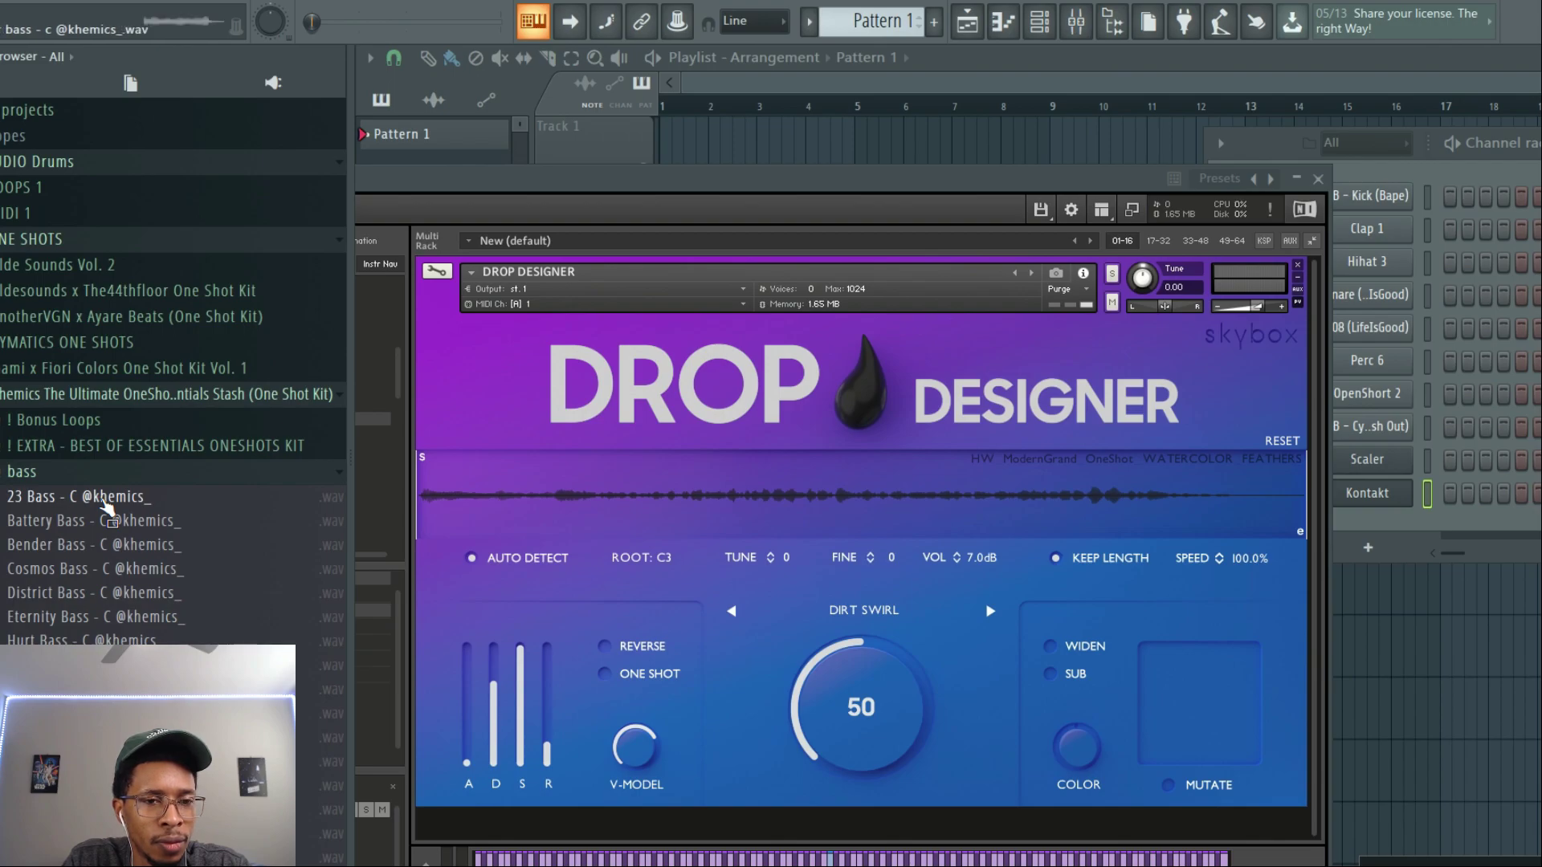
pyautogui.press('Down')
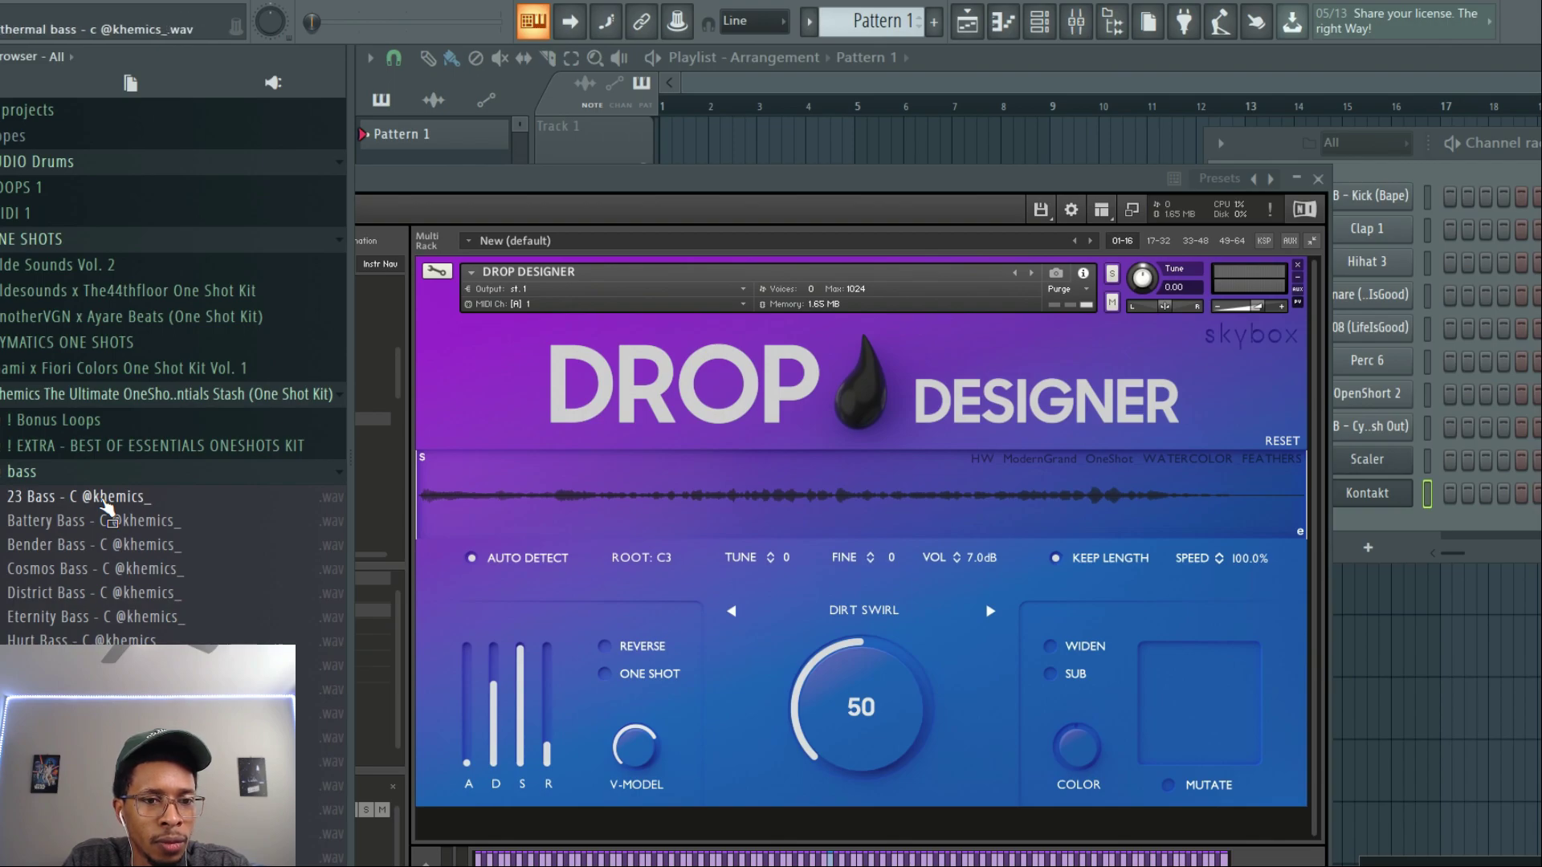
pyautogui.press('Down')
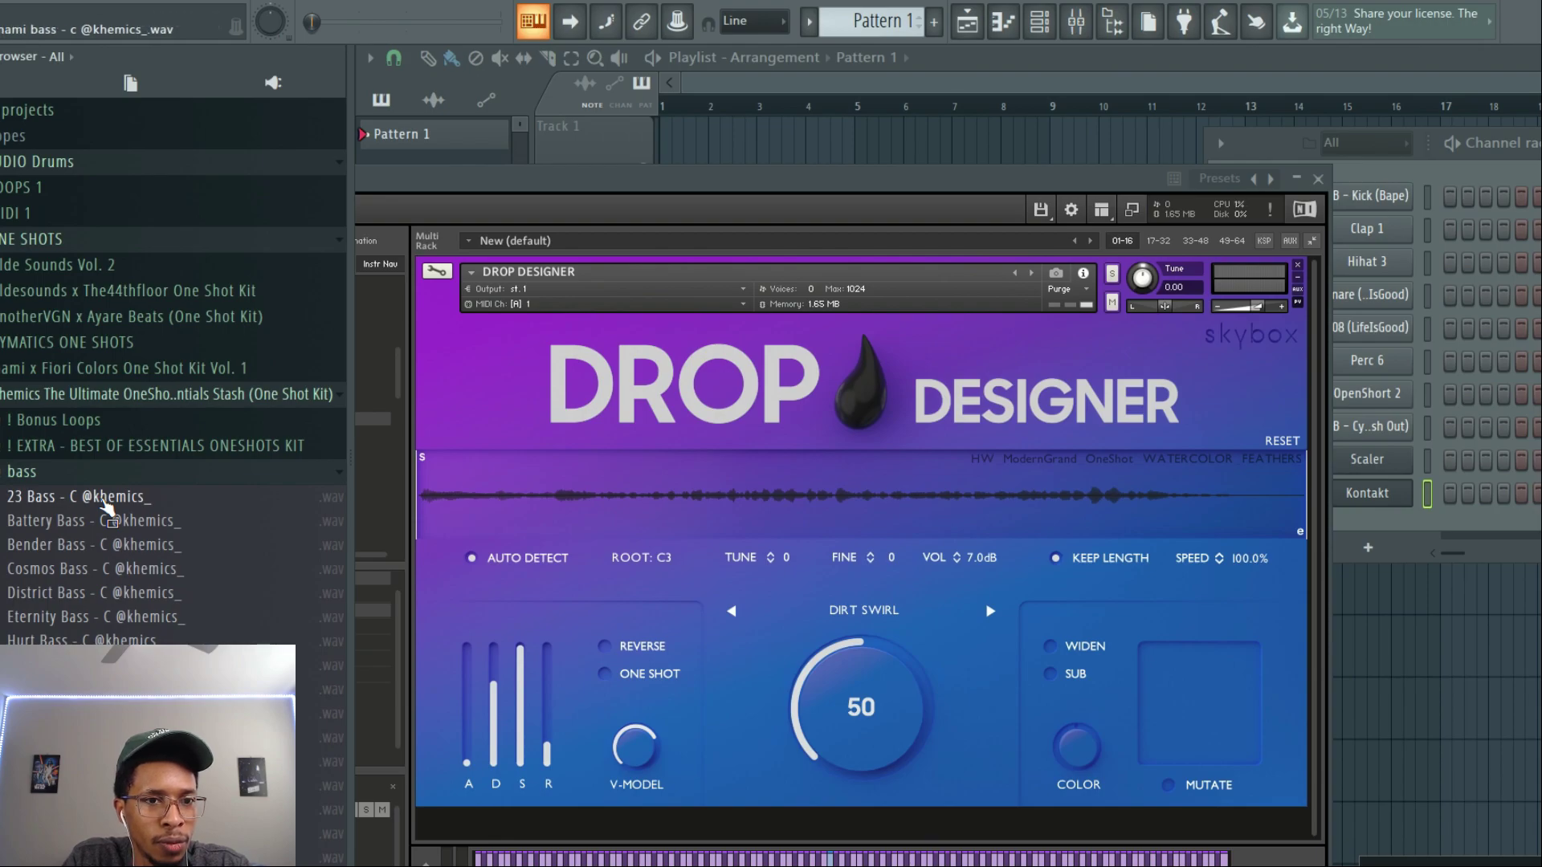
pyautogui.scroll(-3, 103, 499)
# Step: Swap the bass folder for bells and preview Antique Bells down through Ephemeral Bells
pyautogui.click(33, 375)
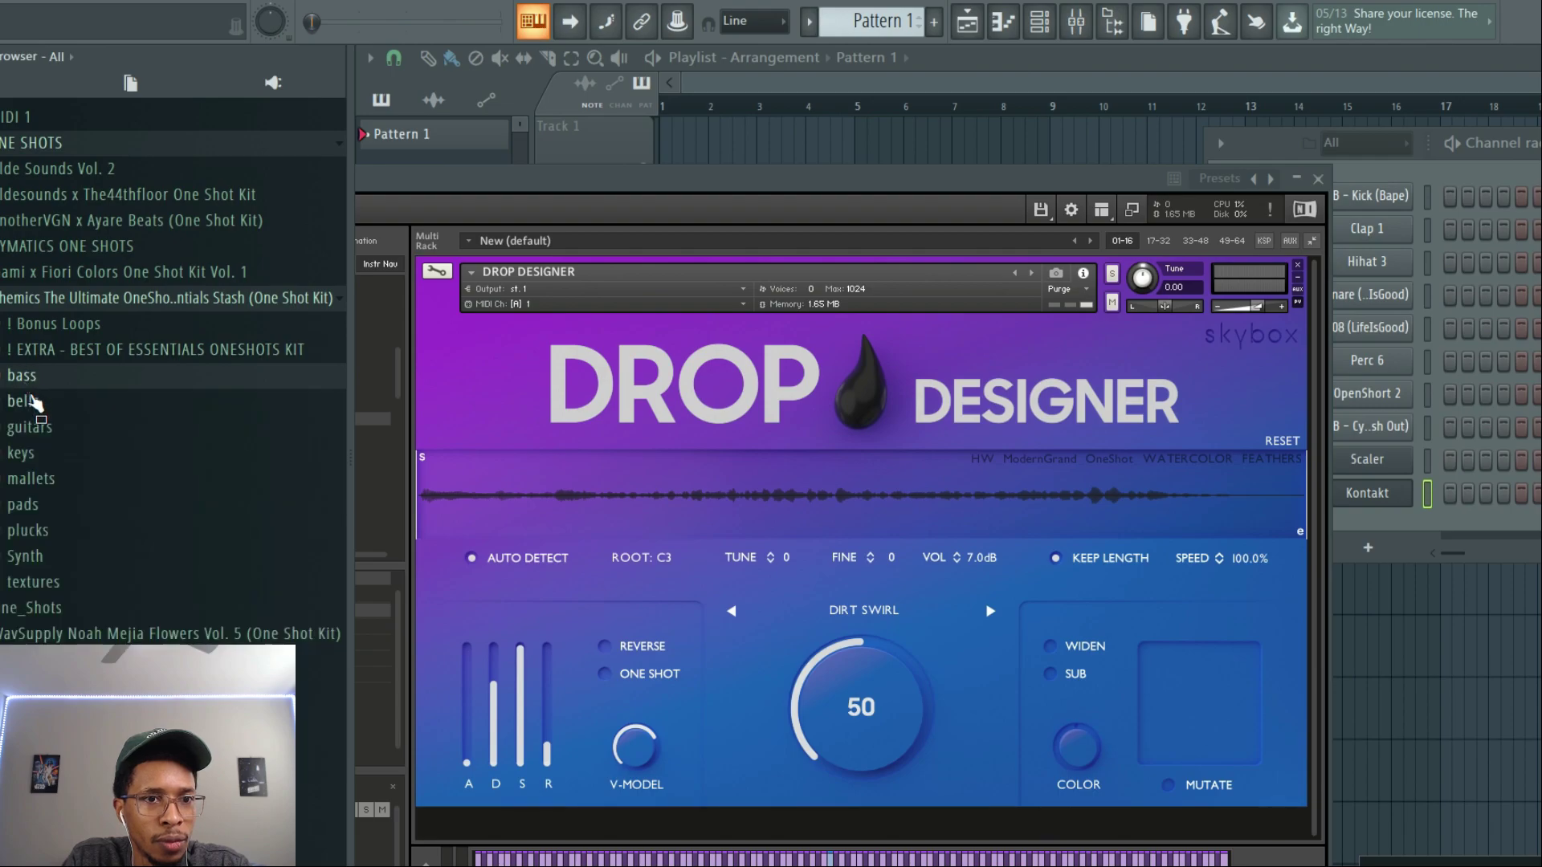
pyautogui.click(32, 400)
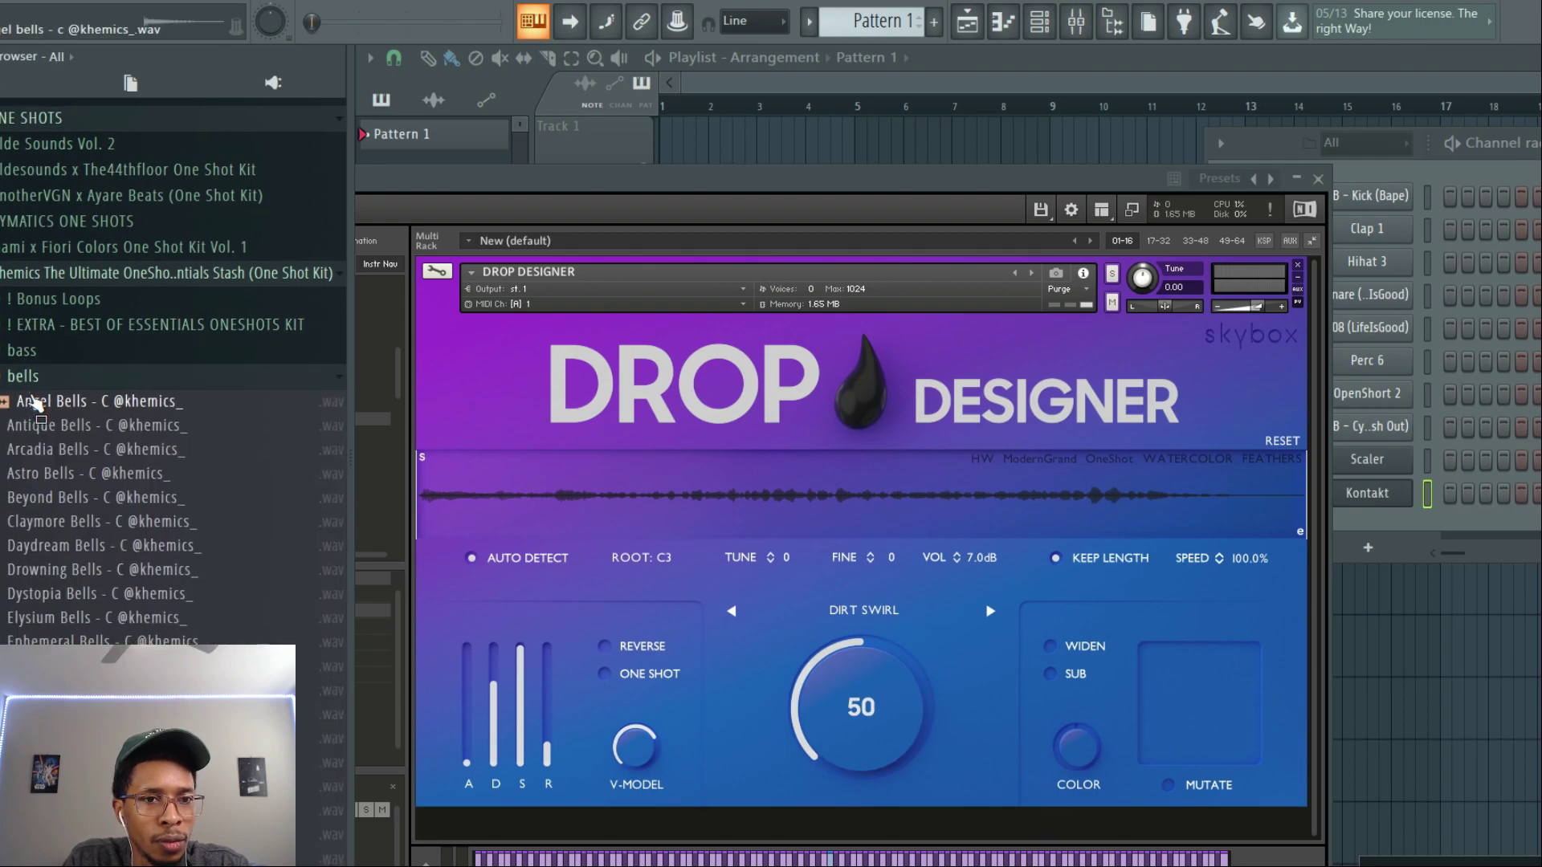
pyautogui.press('Down')
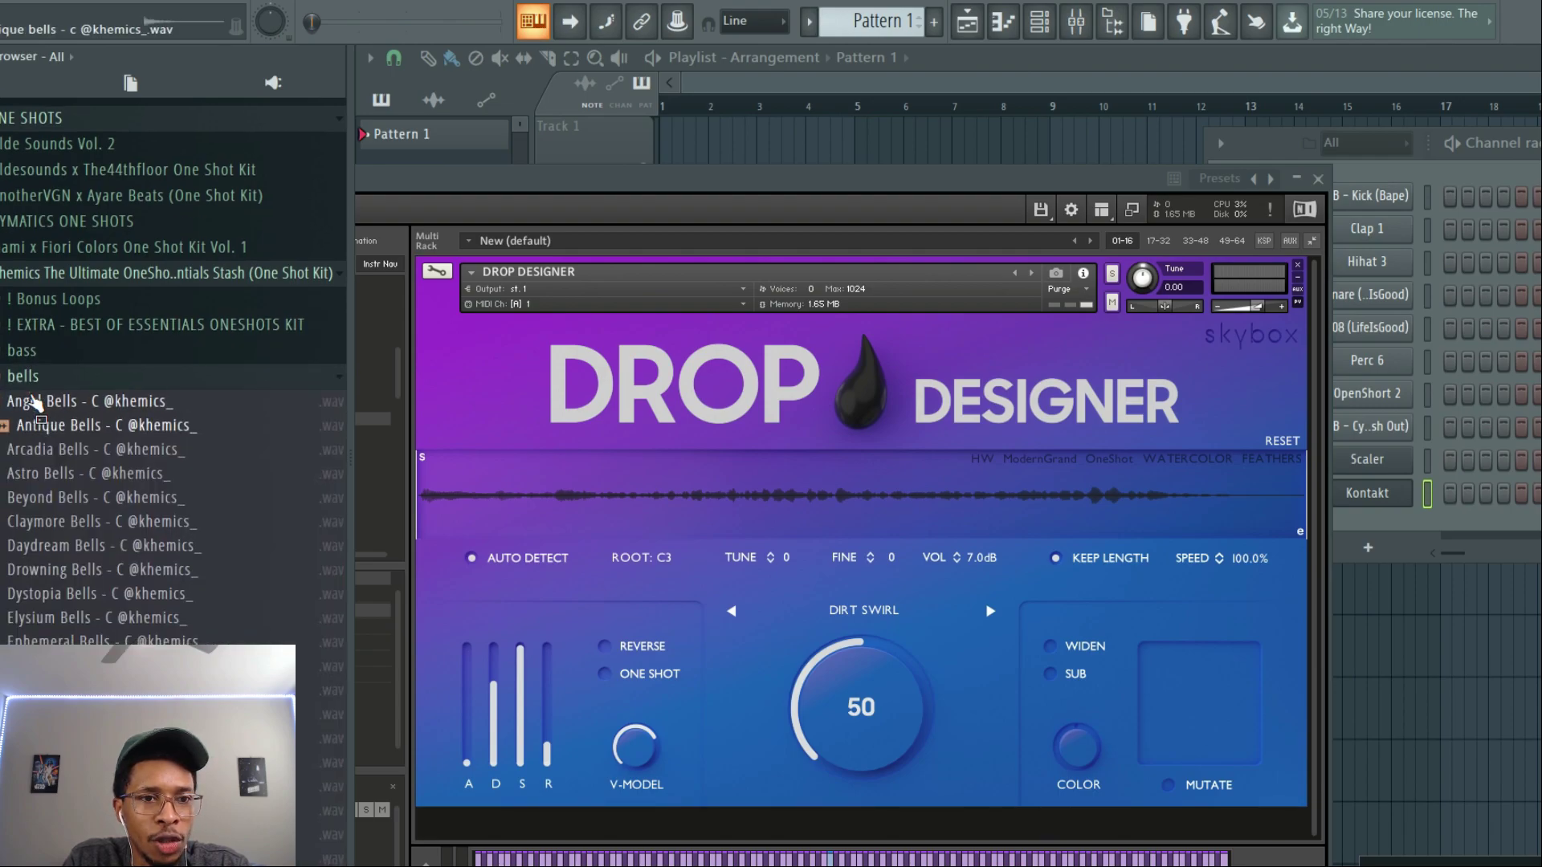
pyautogui.press('Down')
pyautogui.press('Down')
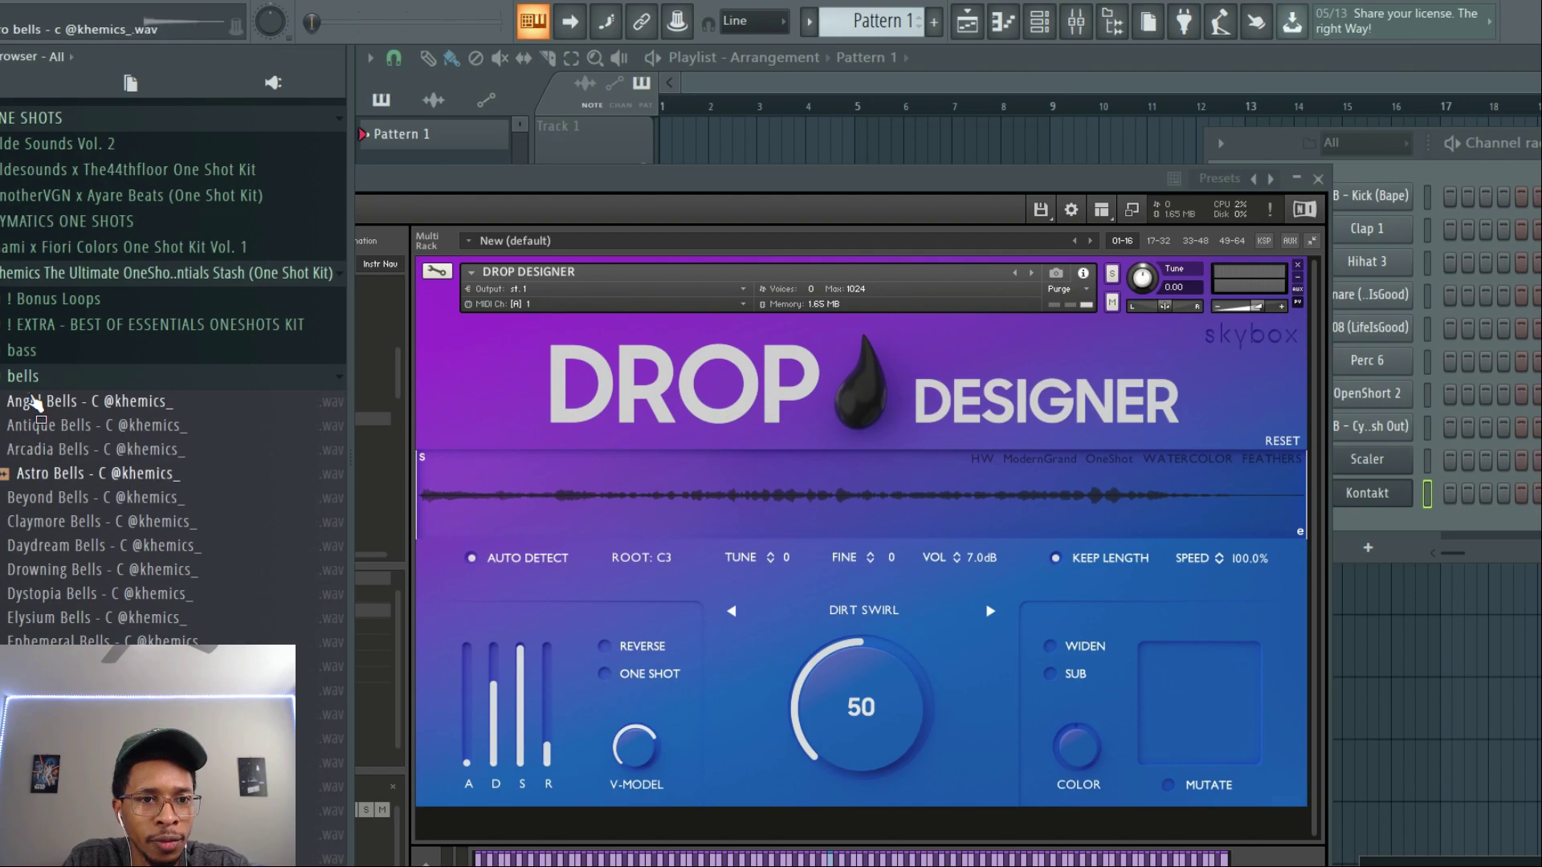
pyautogui.press('Down')
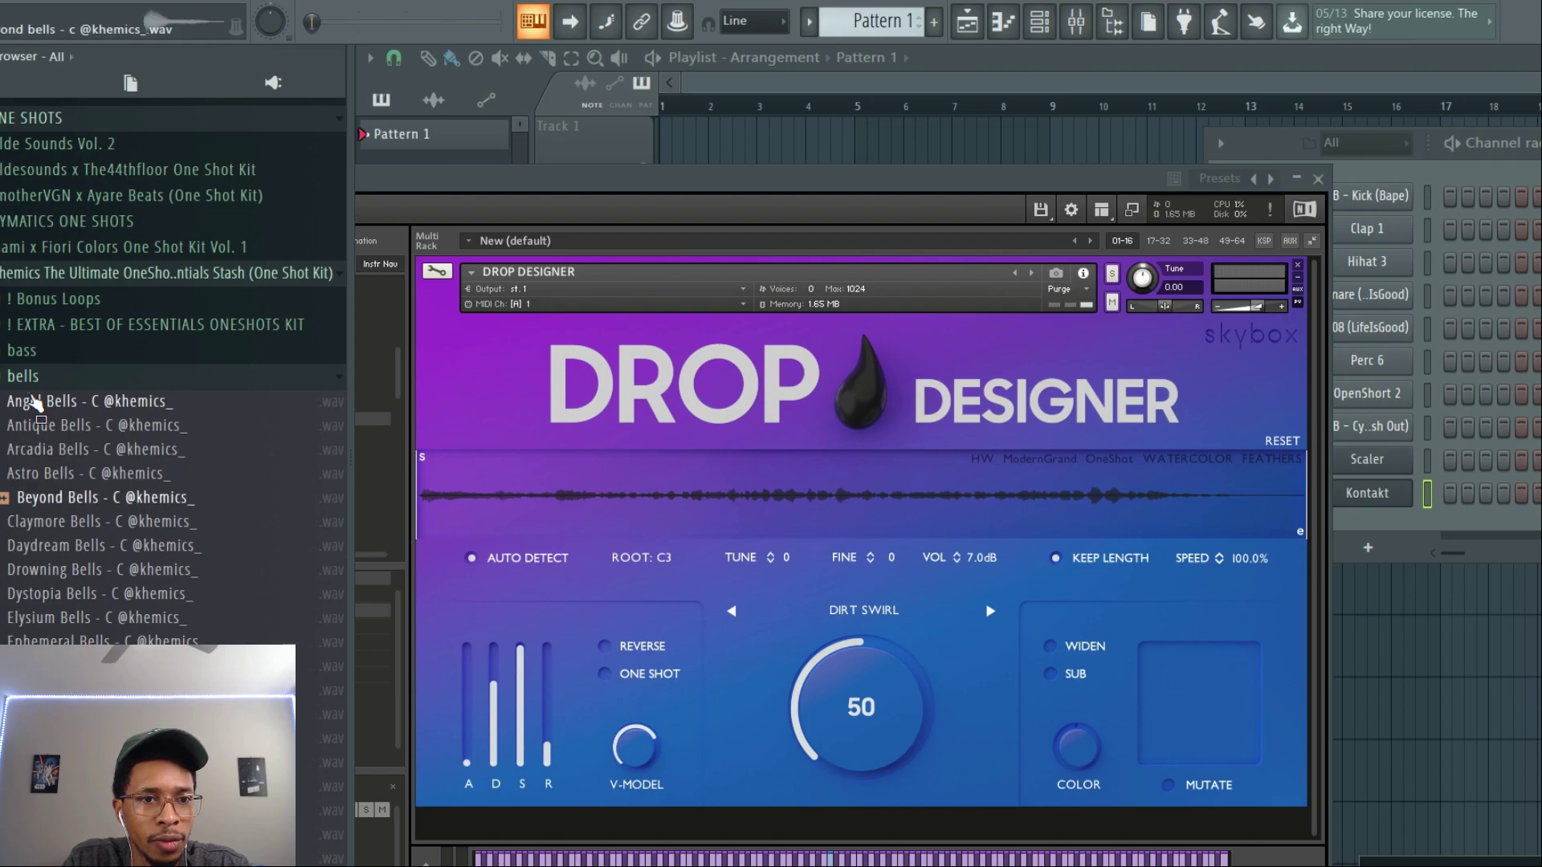
pyautogui.press('Down')
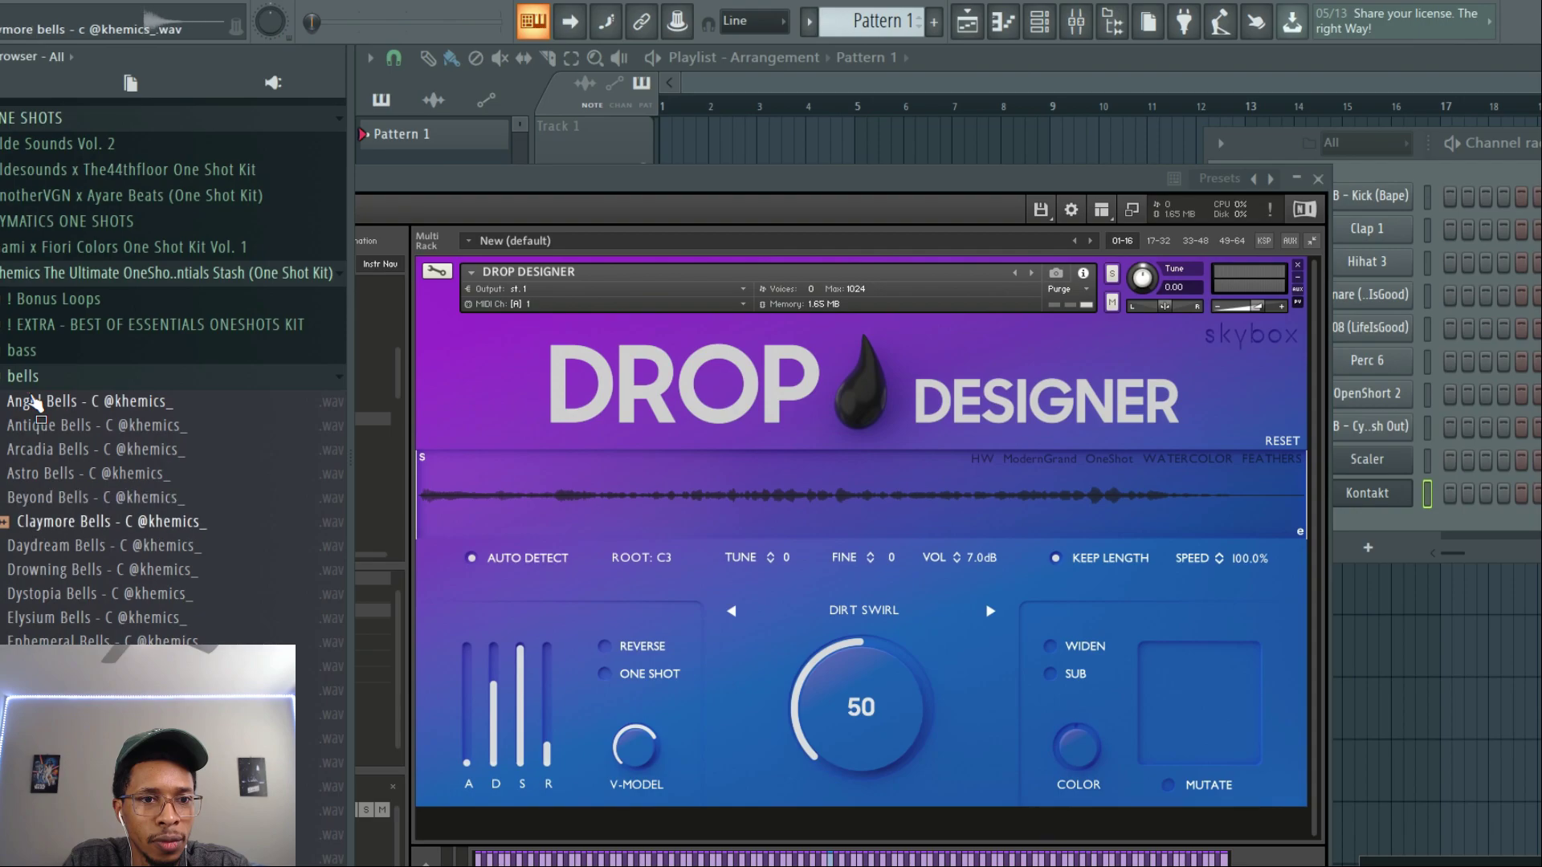
pyautogui.press('Down')
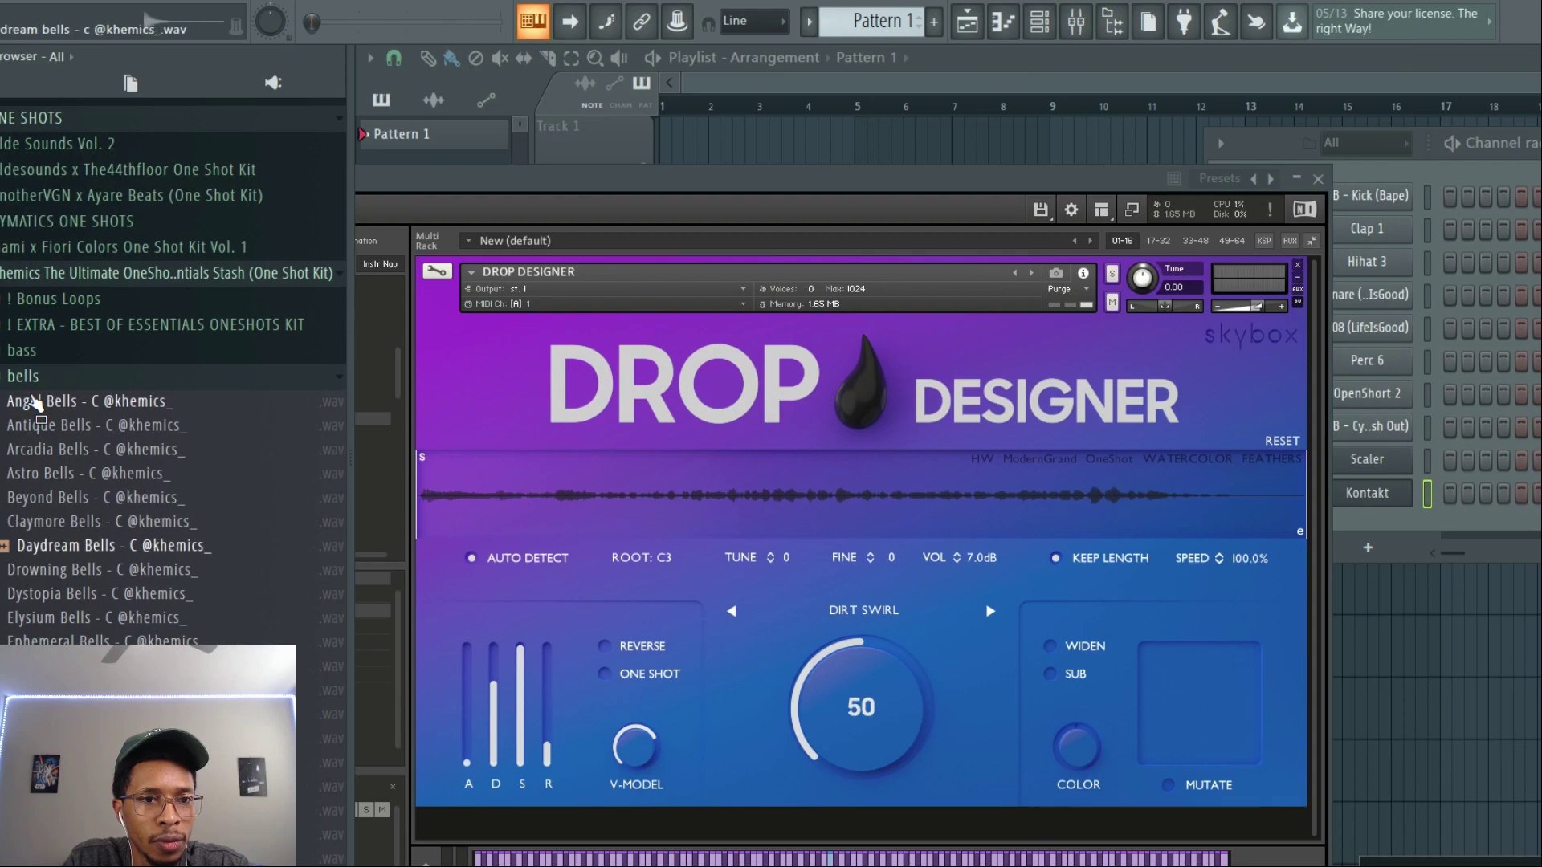
pyautogui.press('Down')
pyautogui.press('Down')
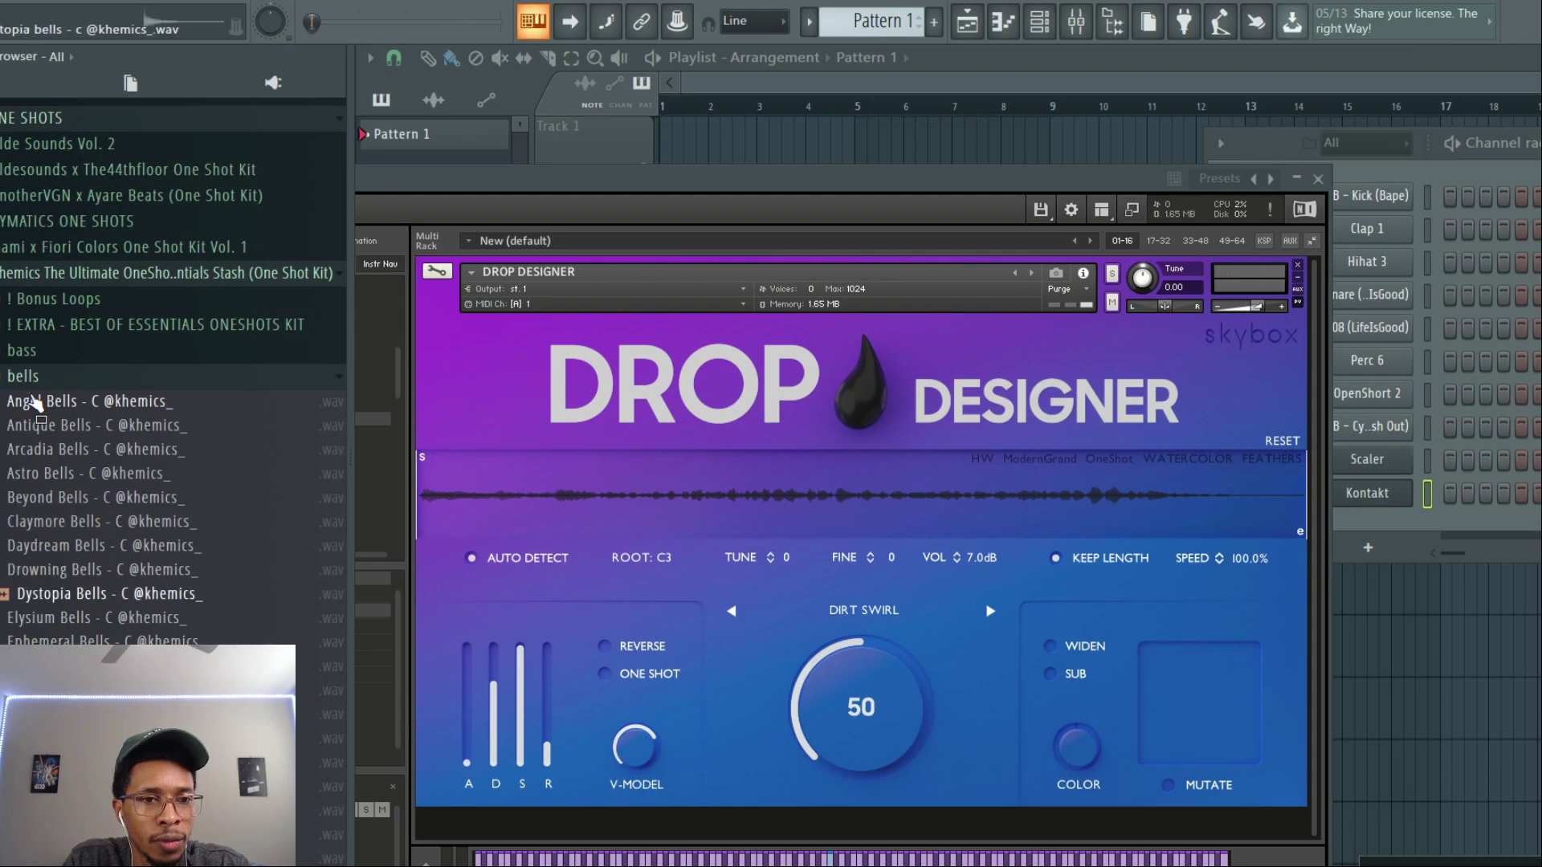
pyautogui.press('Down')
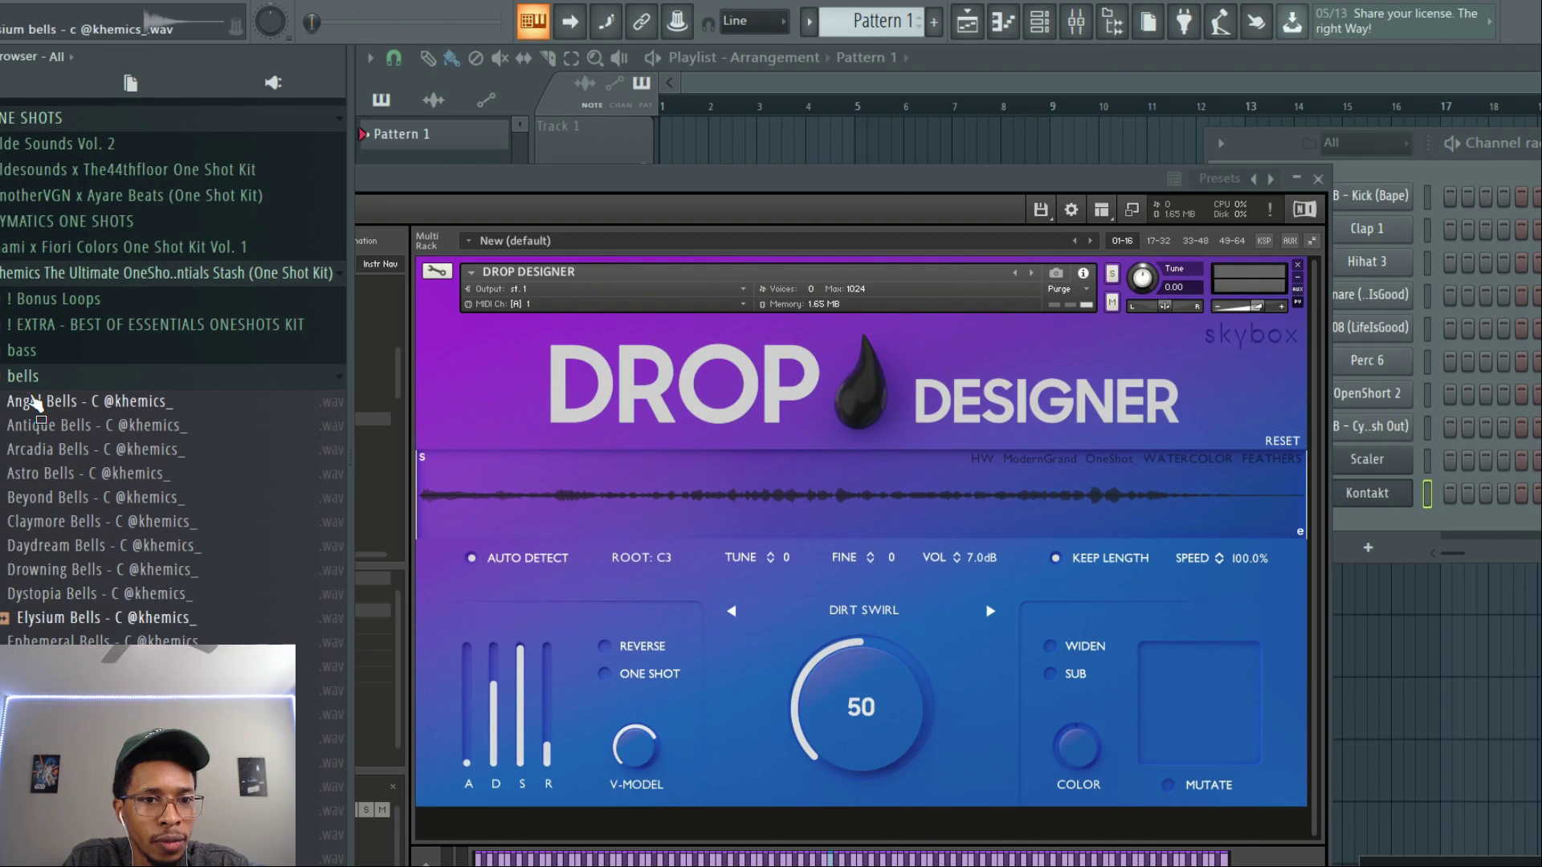
pyautogui.press('Down')
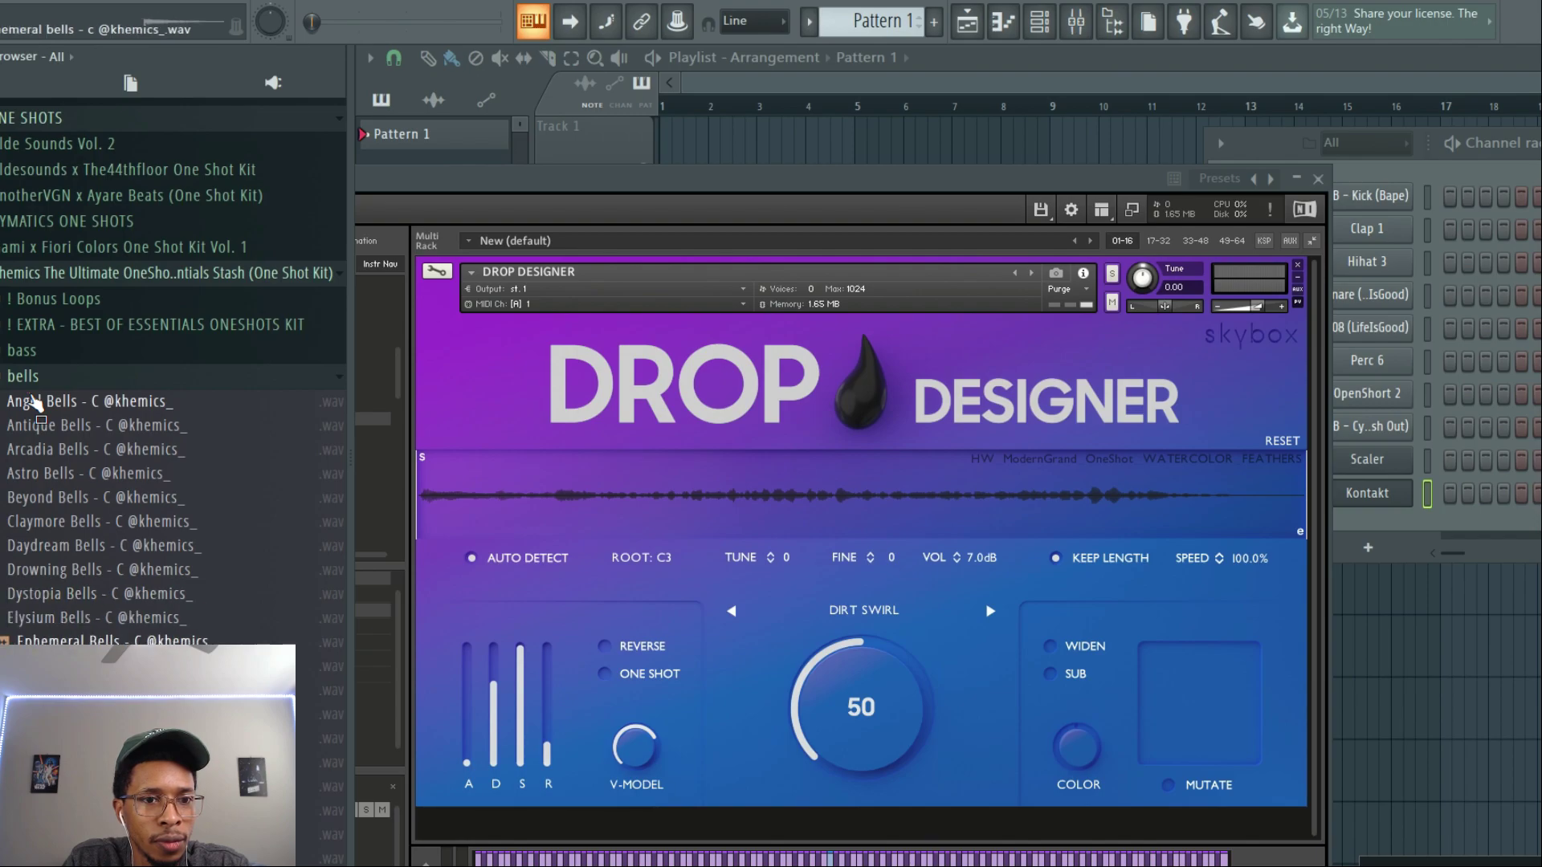
pyautogui.press('Down')
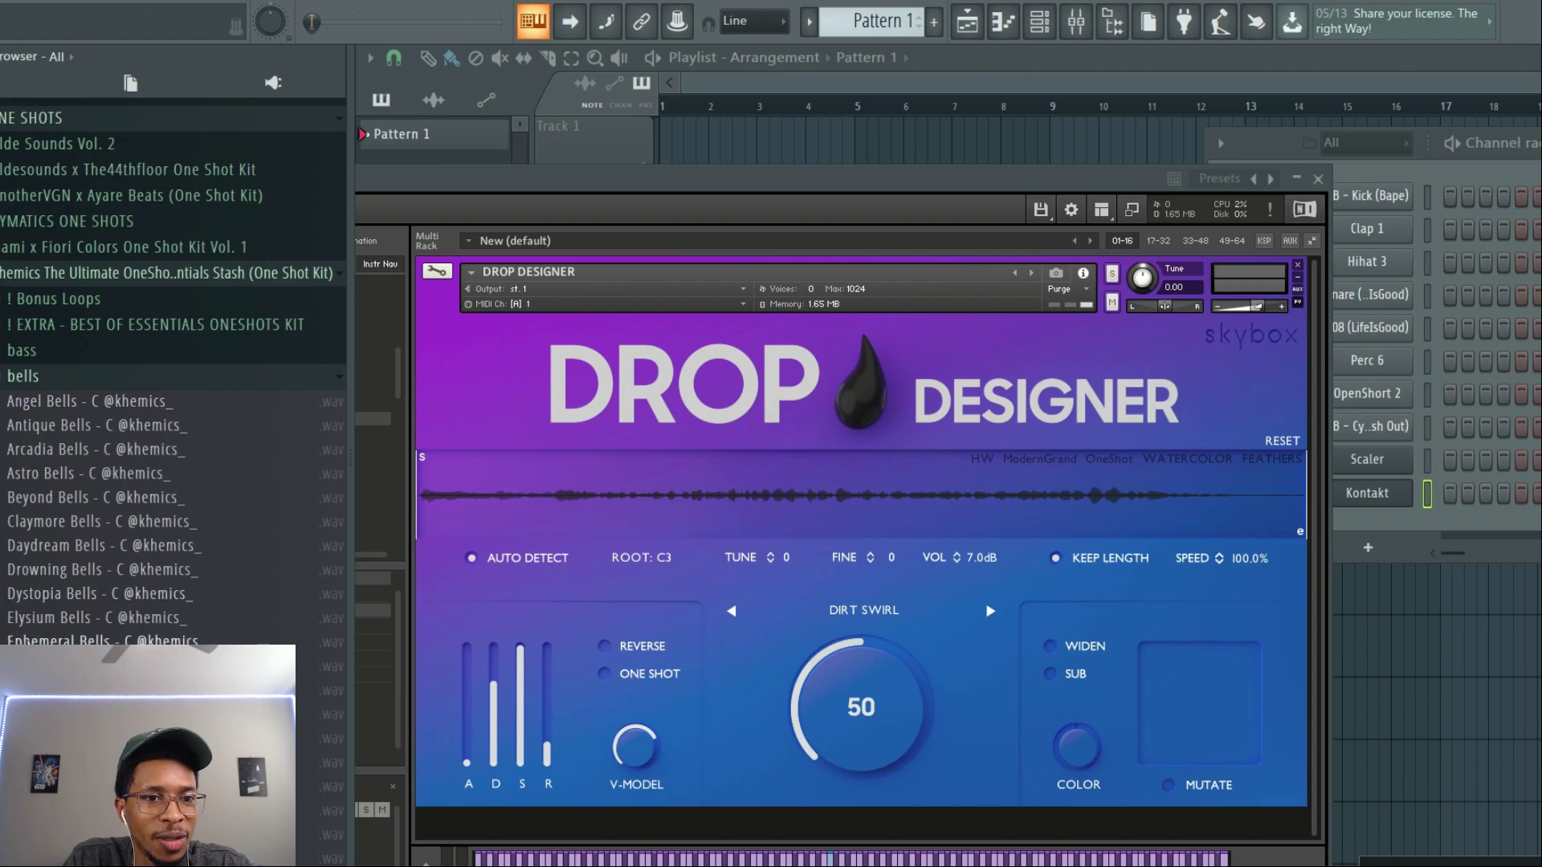
pyautogui.moveTo(121, 665); pyautogui.dragTo(867, 522)
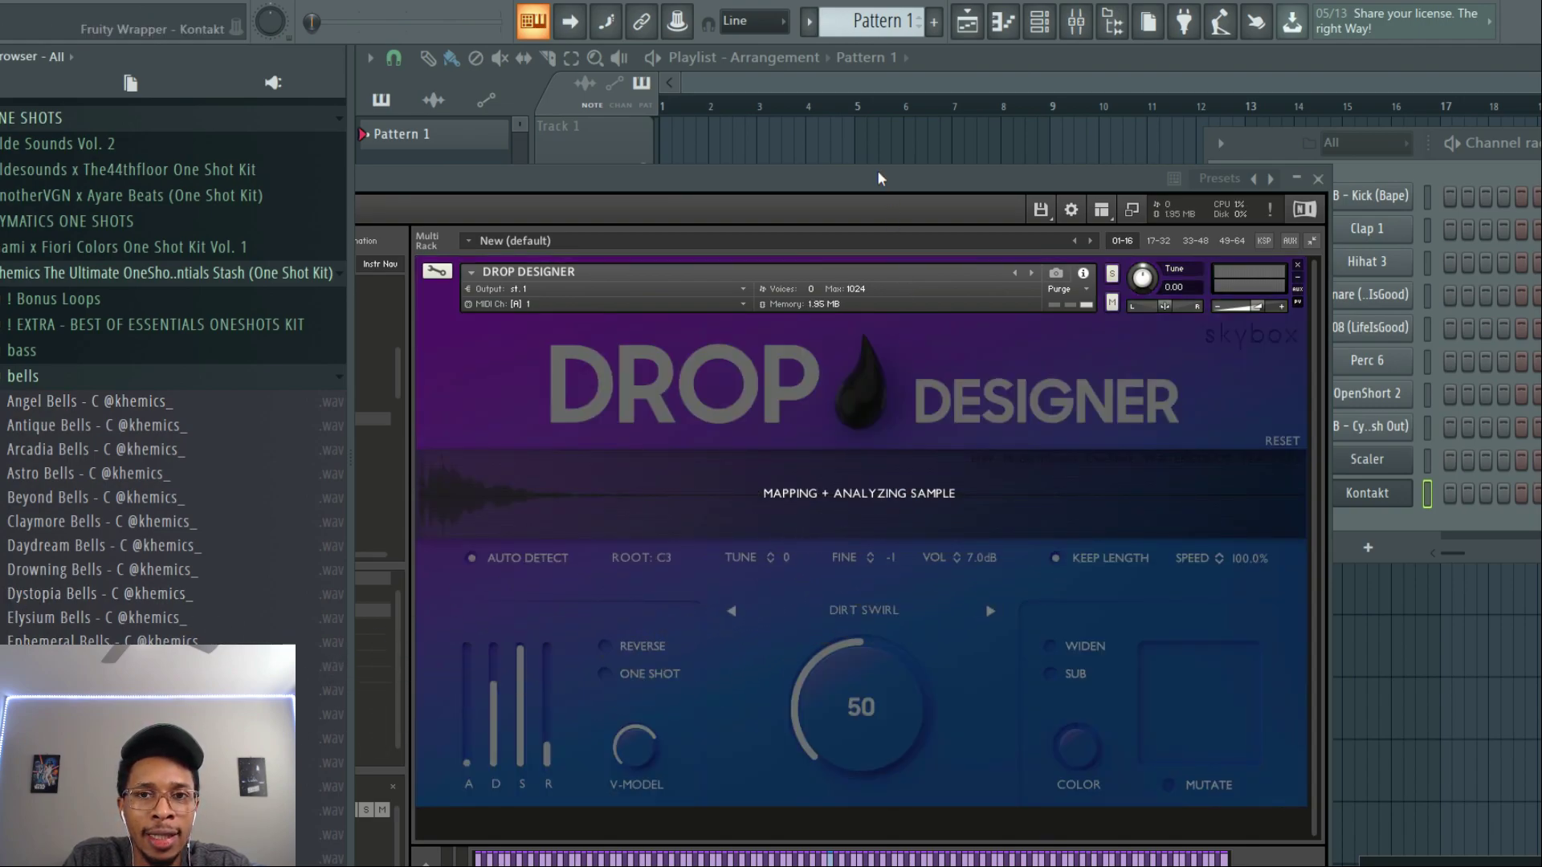
pyautogui.moveTo(883, 180); pyautogui.dragTo(877, 131)
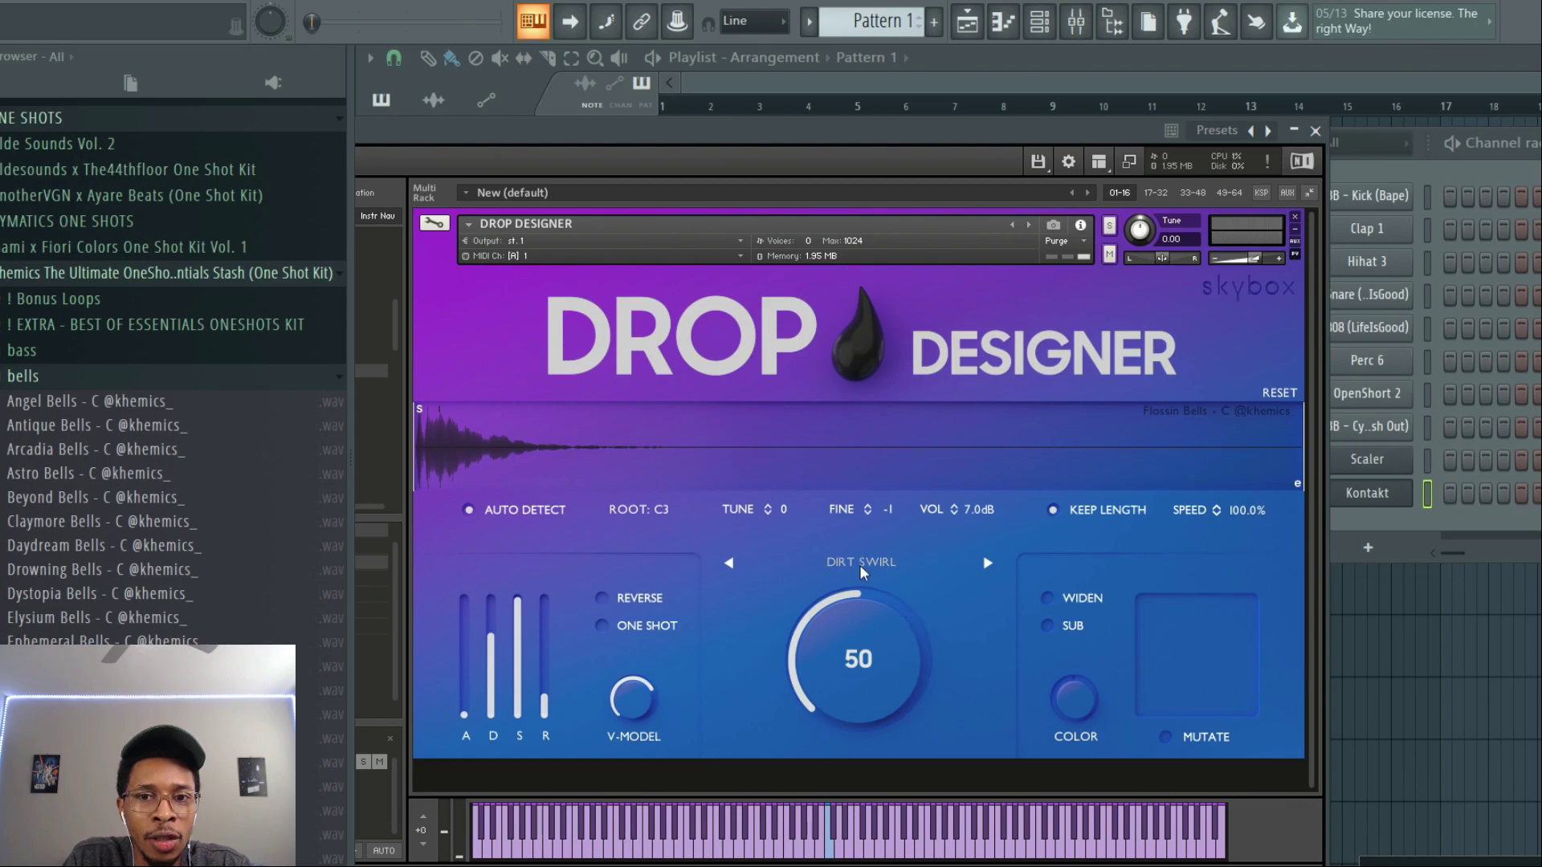
pyautogui.click(603, 626)
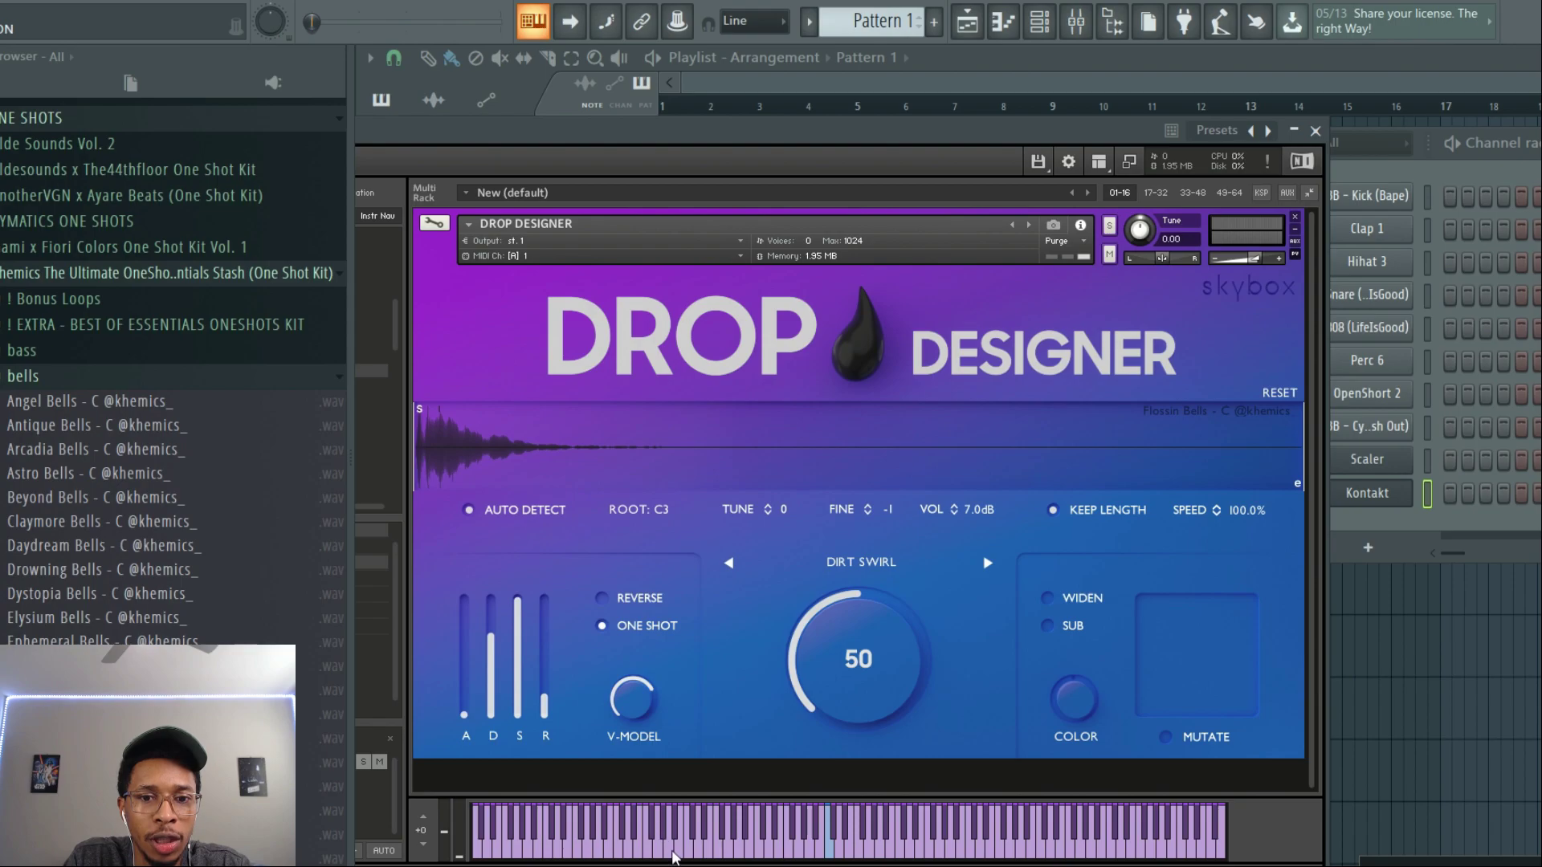
pyautogui.click(673, 857)
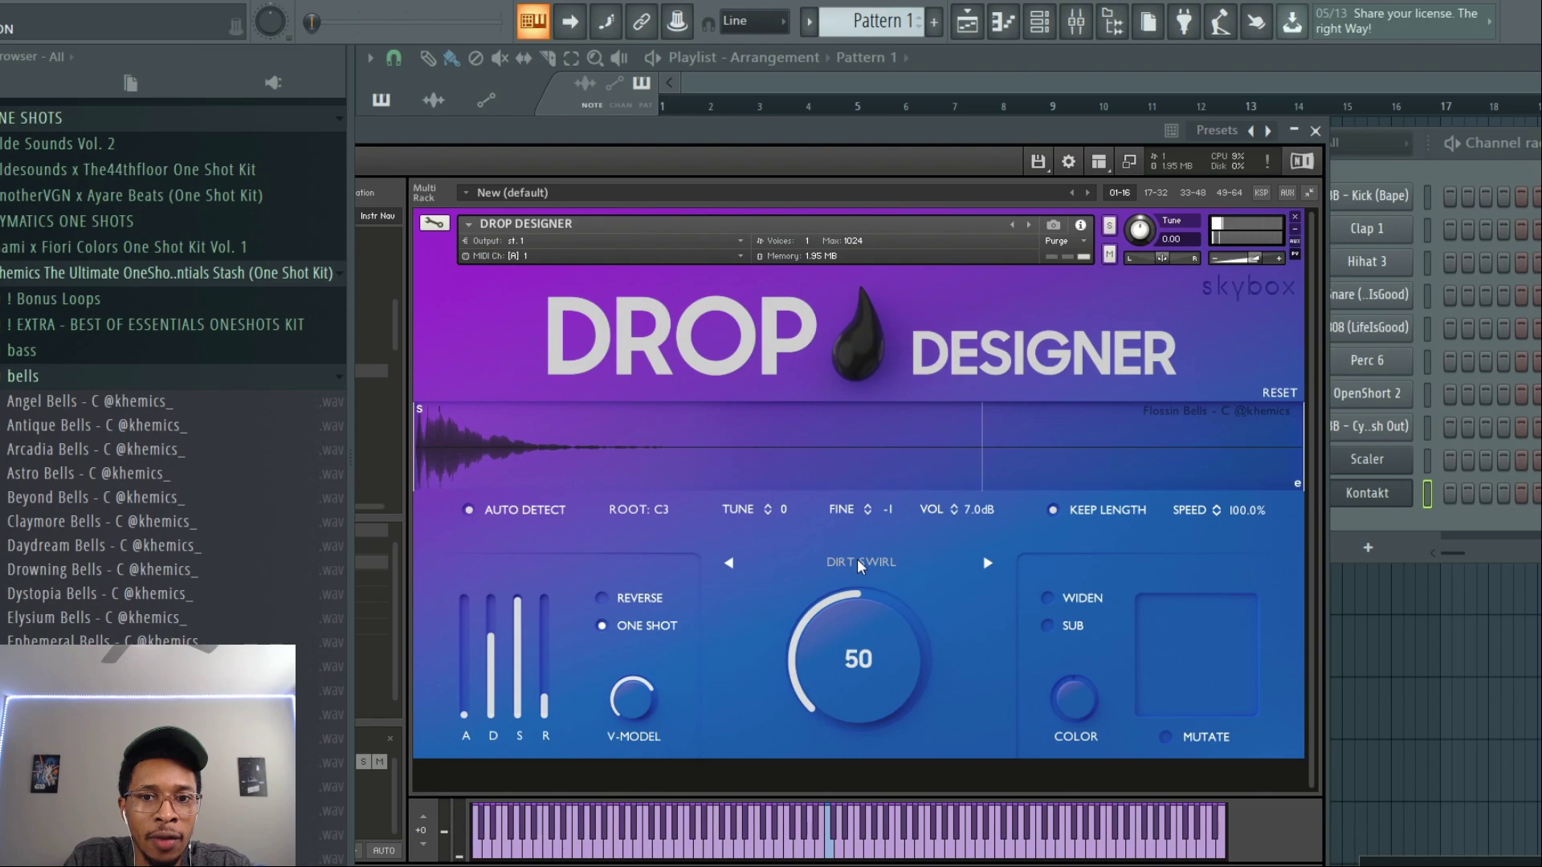
pyautogui.click(602, 597)
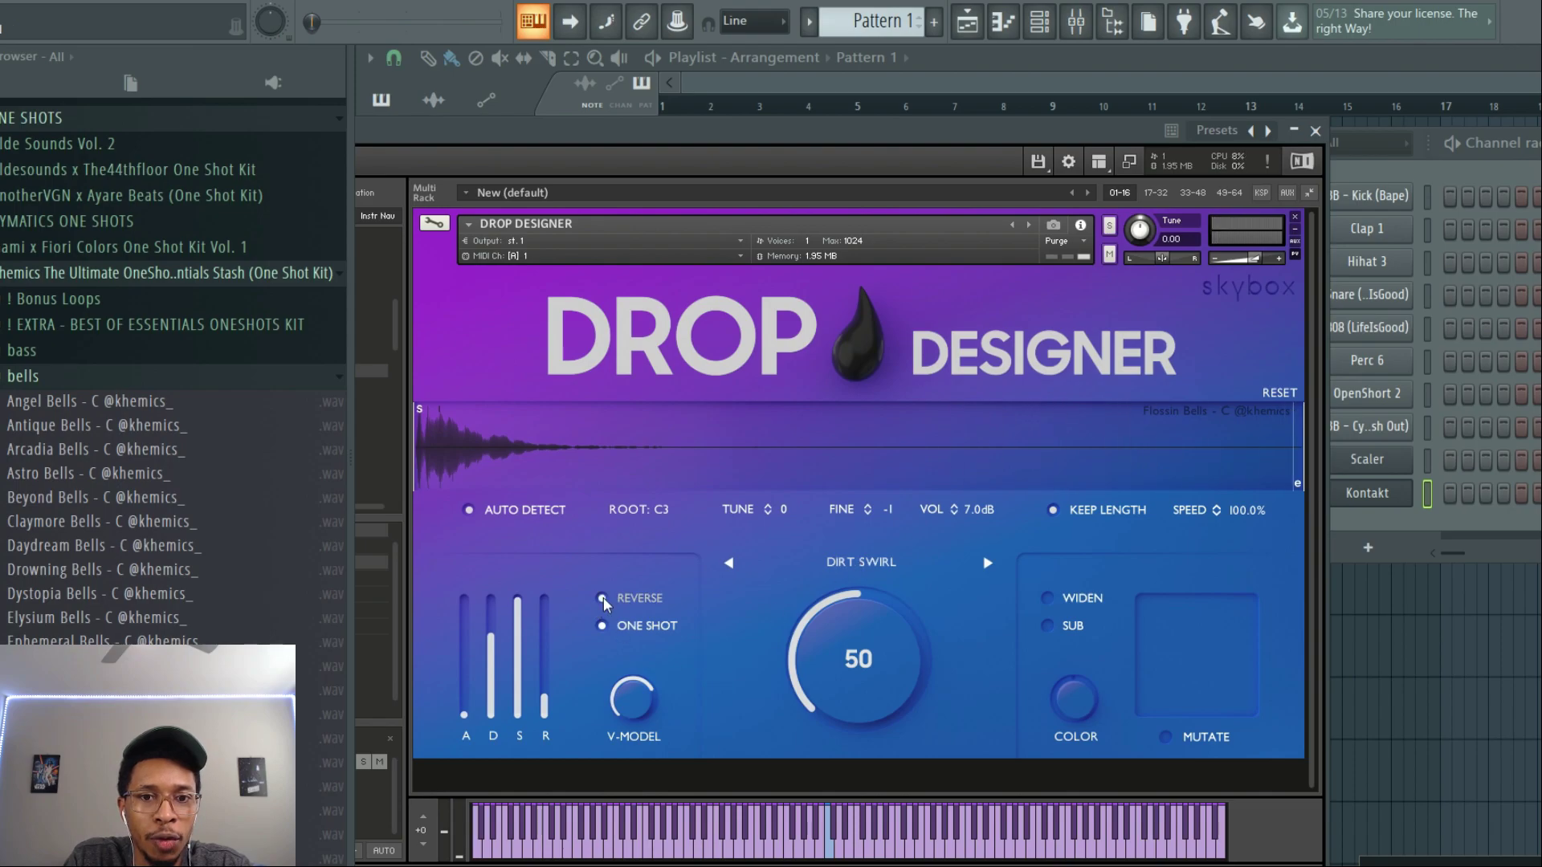
pyautogui.click(684, 853)
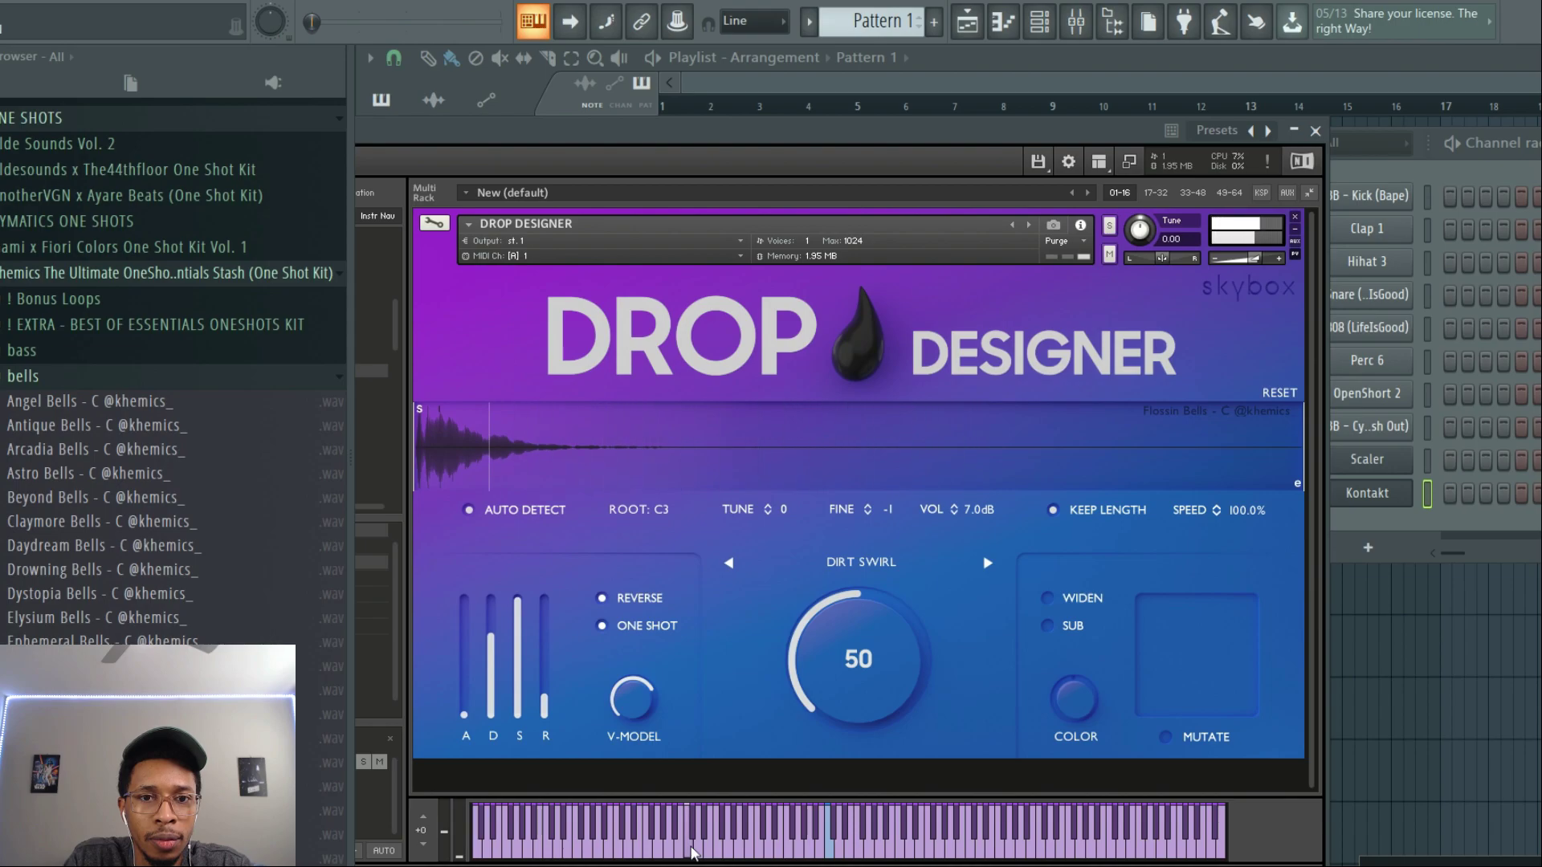
pyautogui.click(601, 622)
pyautogui.click(684, 840)
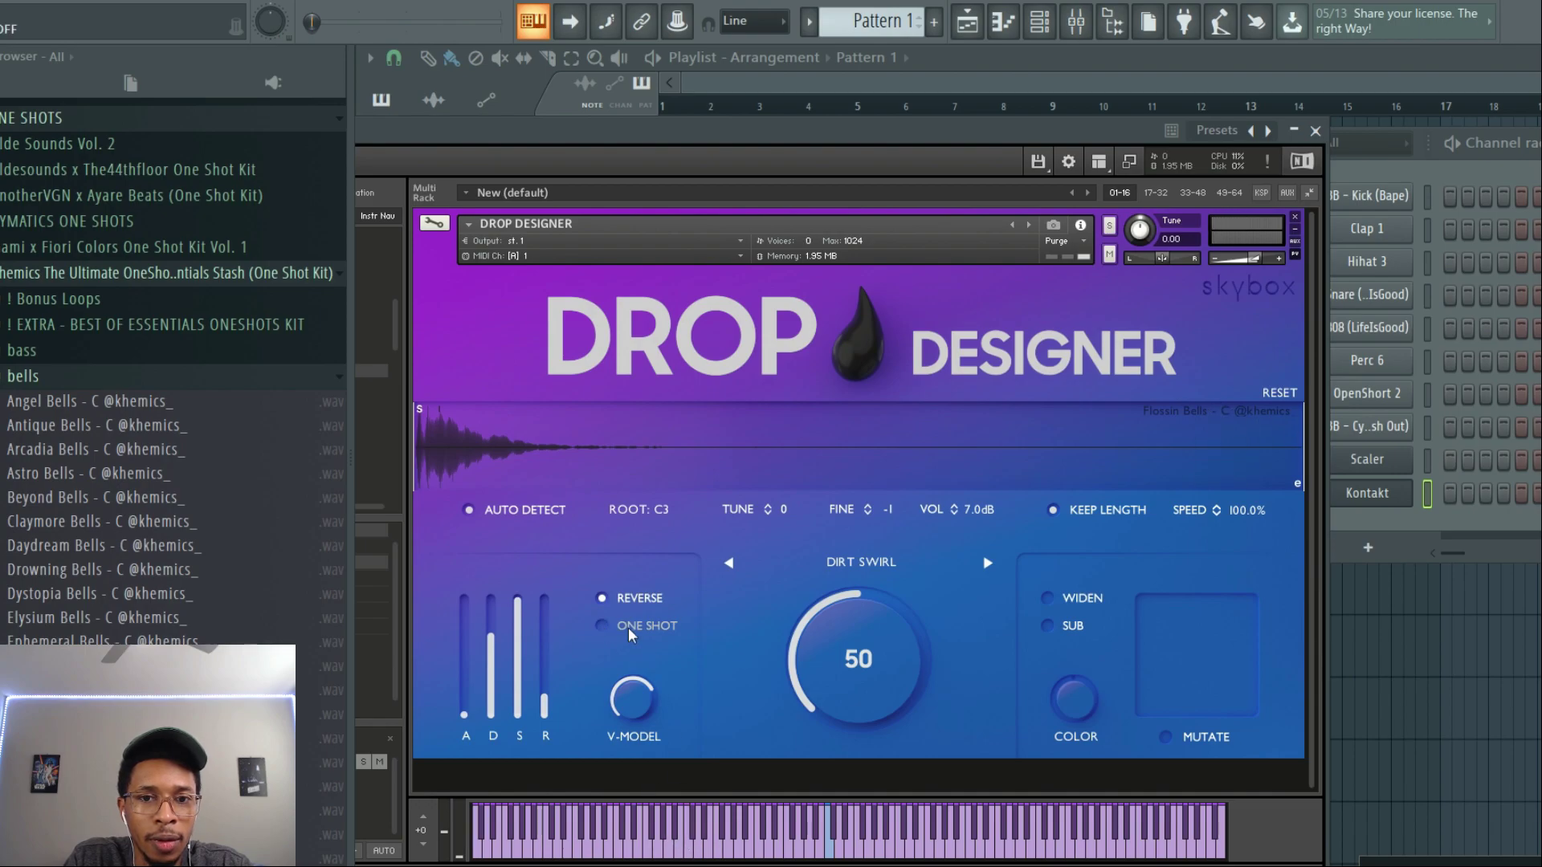
pyautogui.click(602, 597)
pyautogui.click(692, 851)
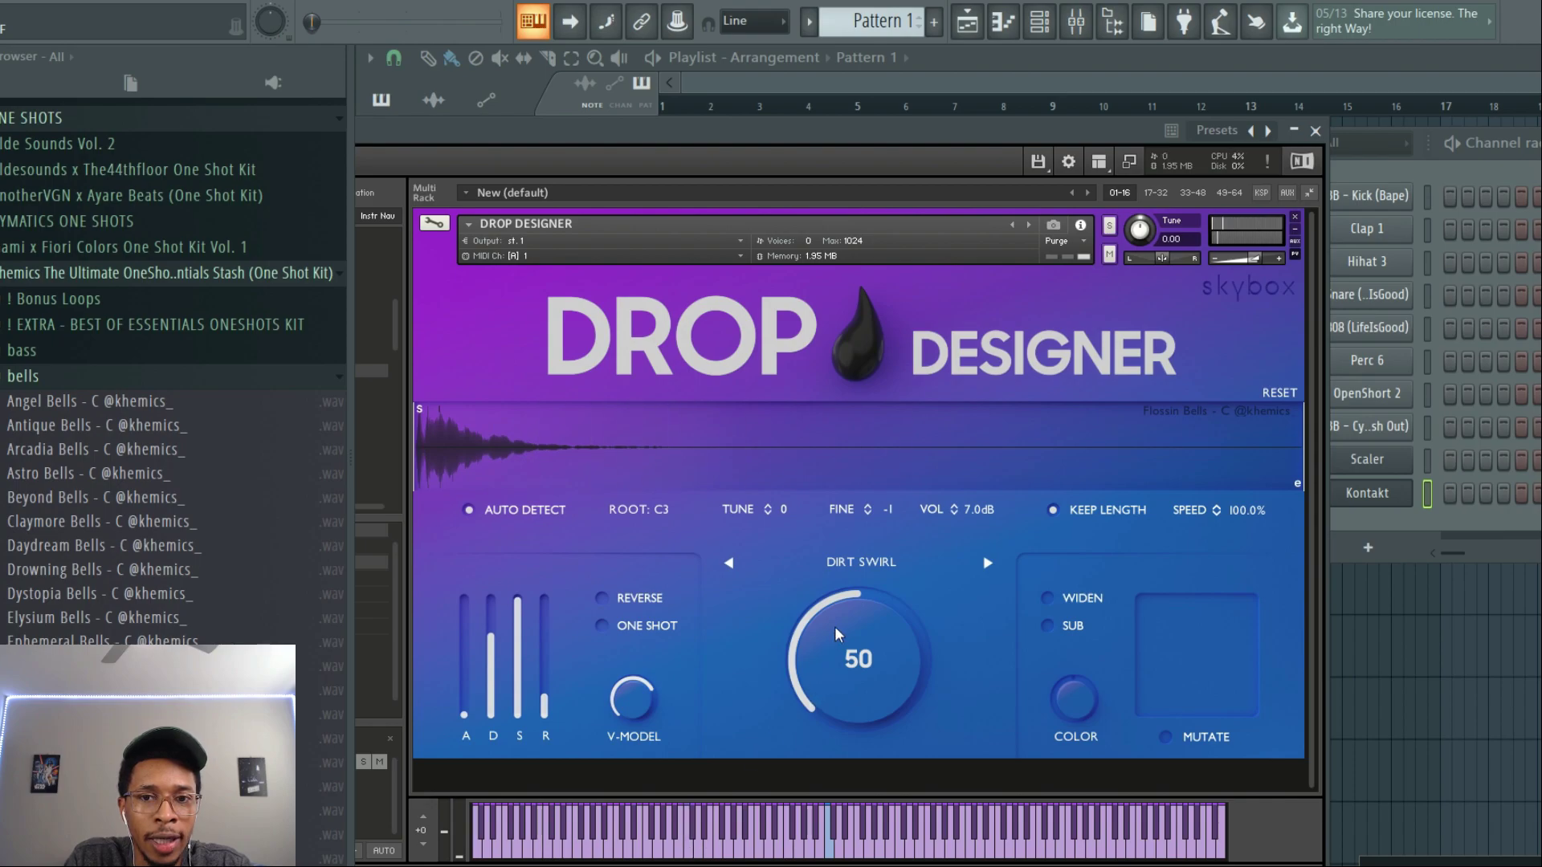
# Step: Apply the Vintage Drip effect preset, audition it, and lower its amount from 50 to 28
pyautogui.click(861, 558)
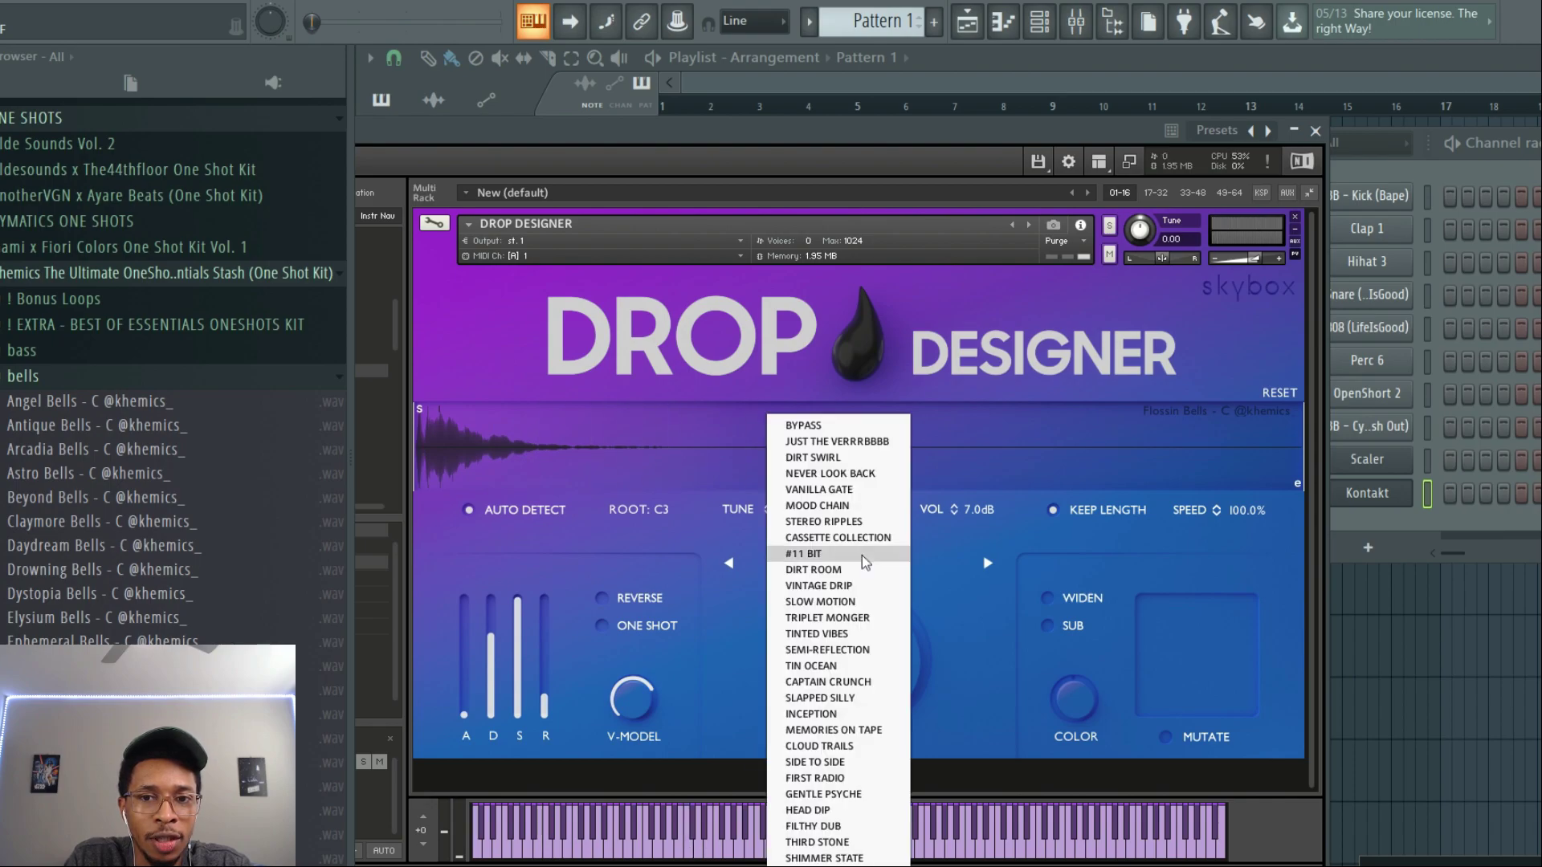
pyautogui.click(906, 591)
pyautogui.click(785, 836)
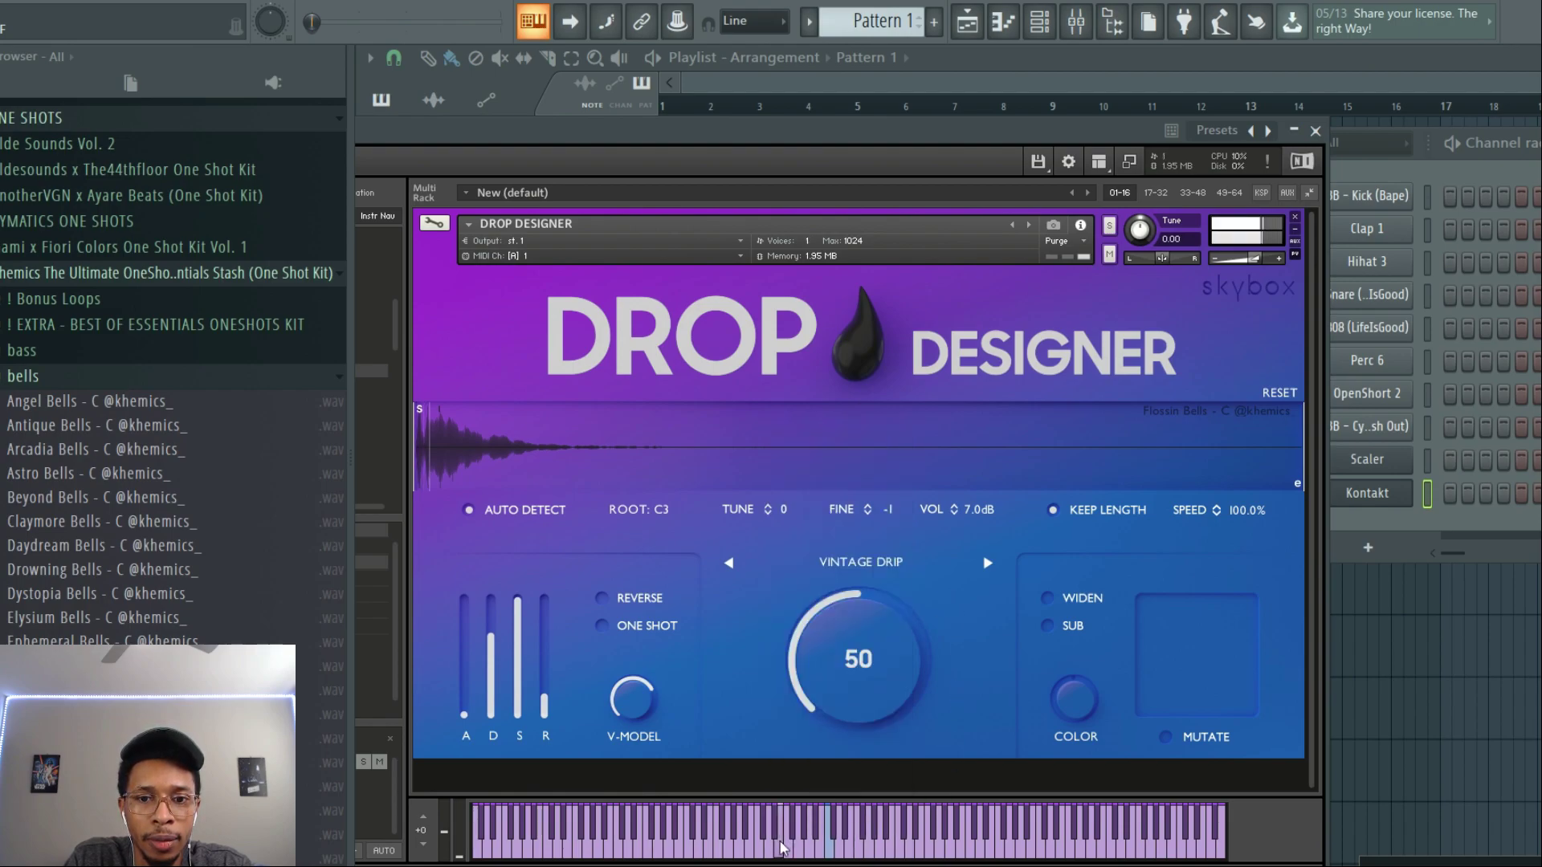
pyautogui.click(691, 853)
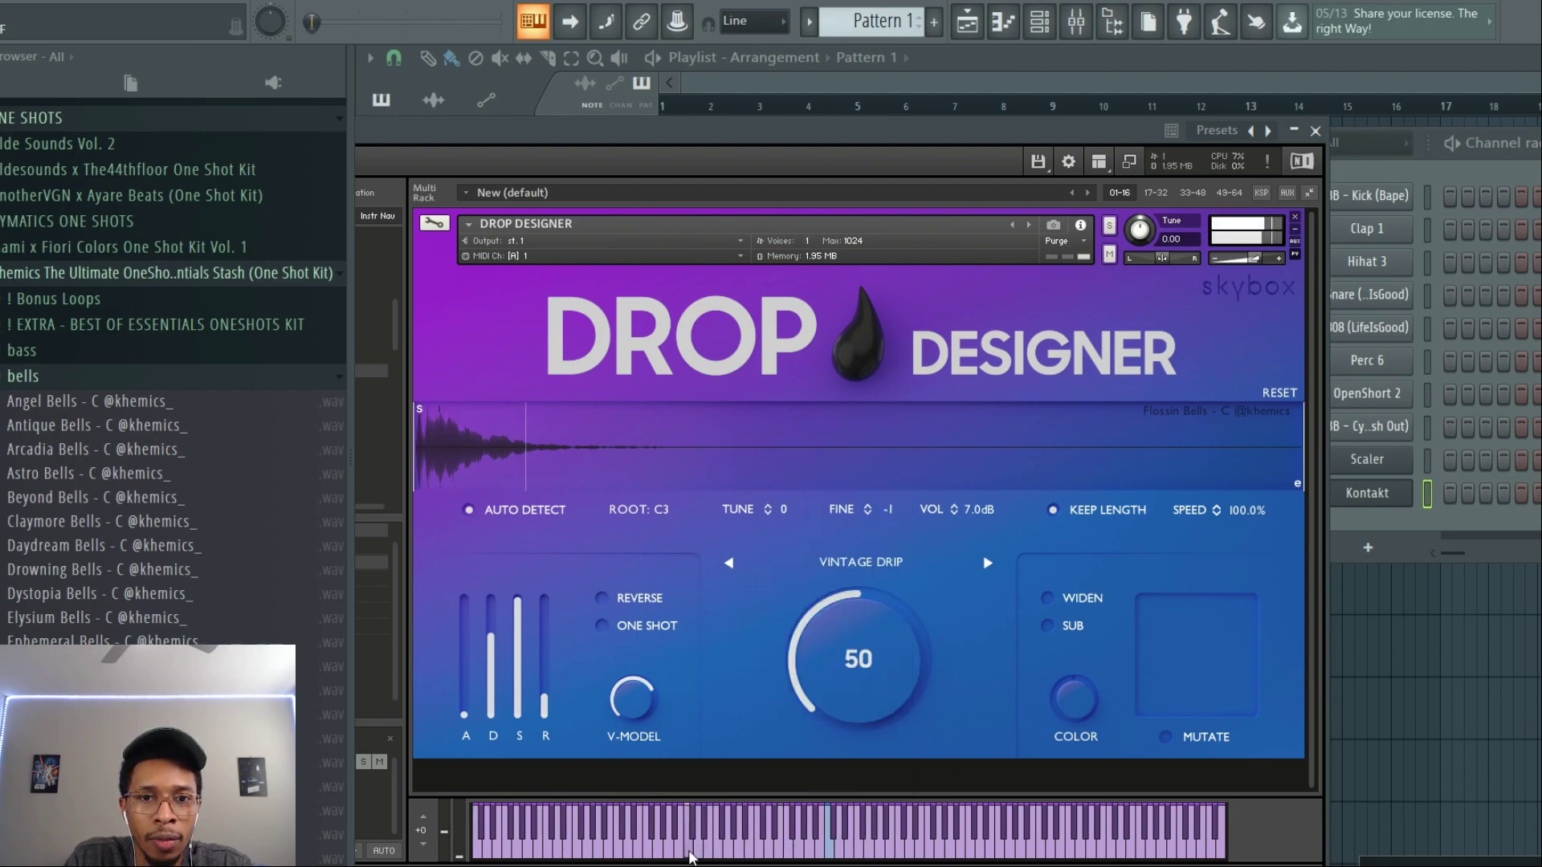
pyautogui.click(690, 852)
pyautogui.click(761, 853)
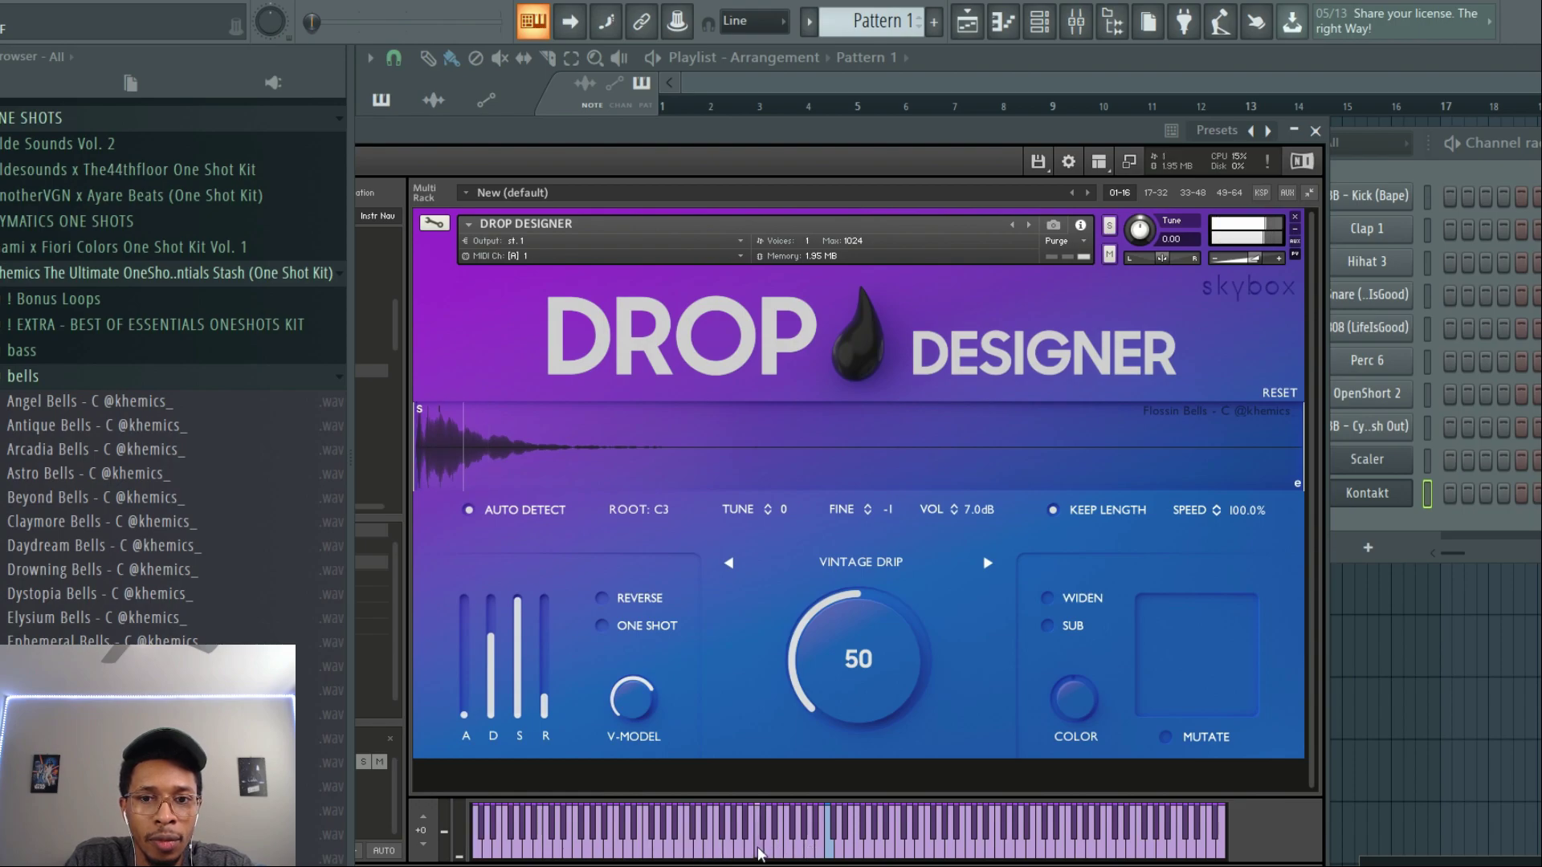
pyautogui.click(827, 849)
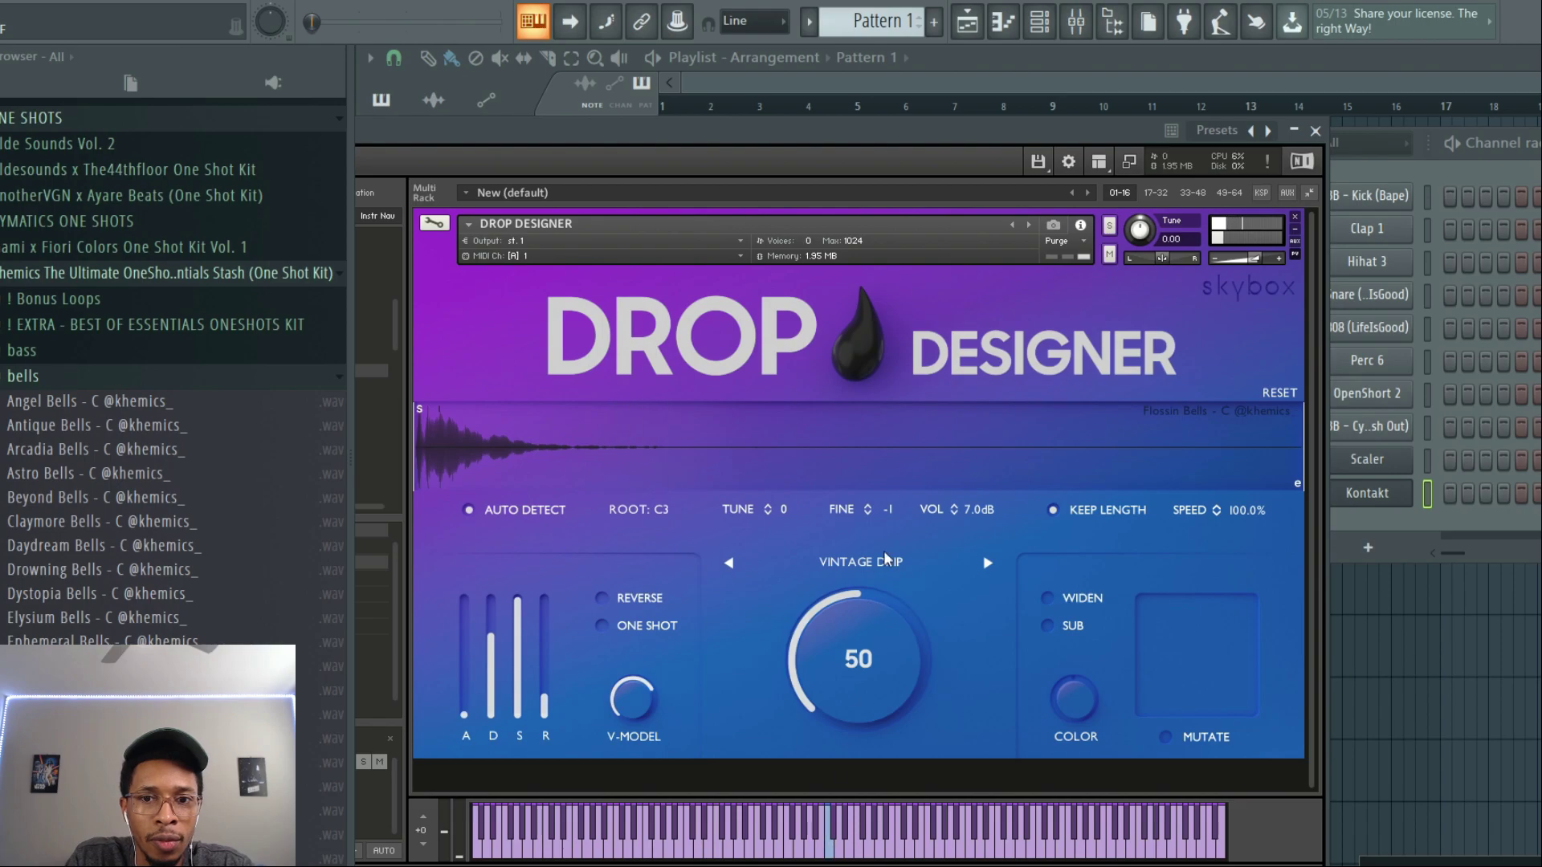
pyautogui.moveTo(848, 628); pyautogui.dragTo(812, 737)
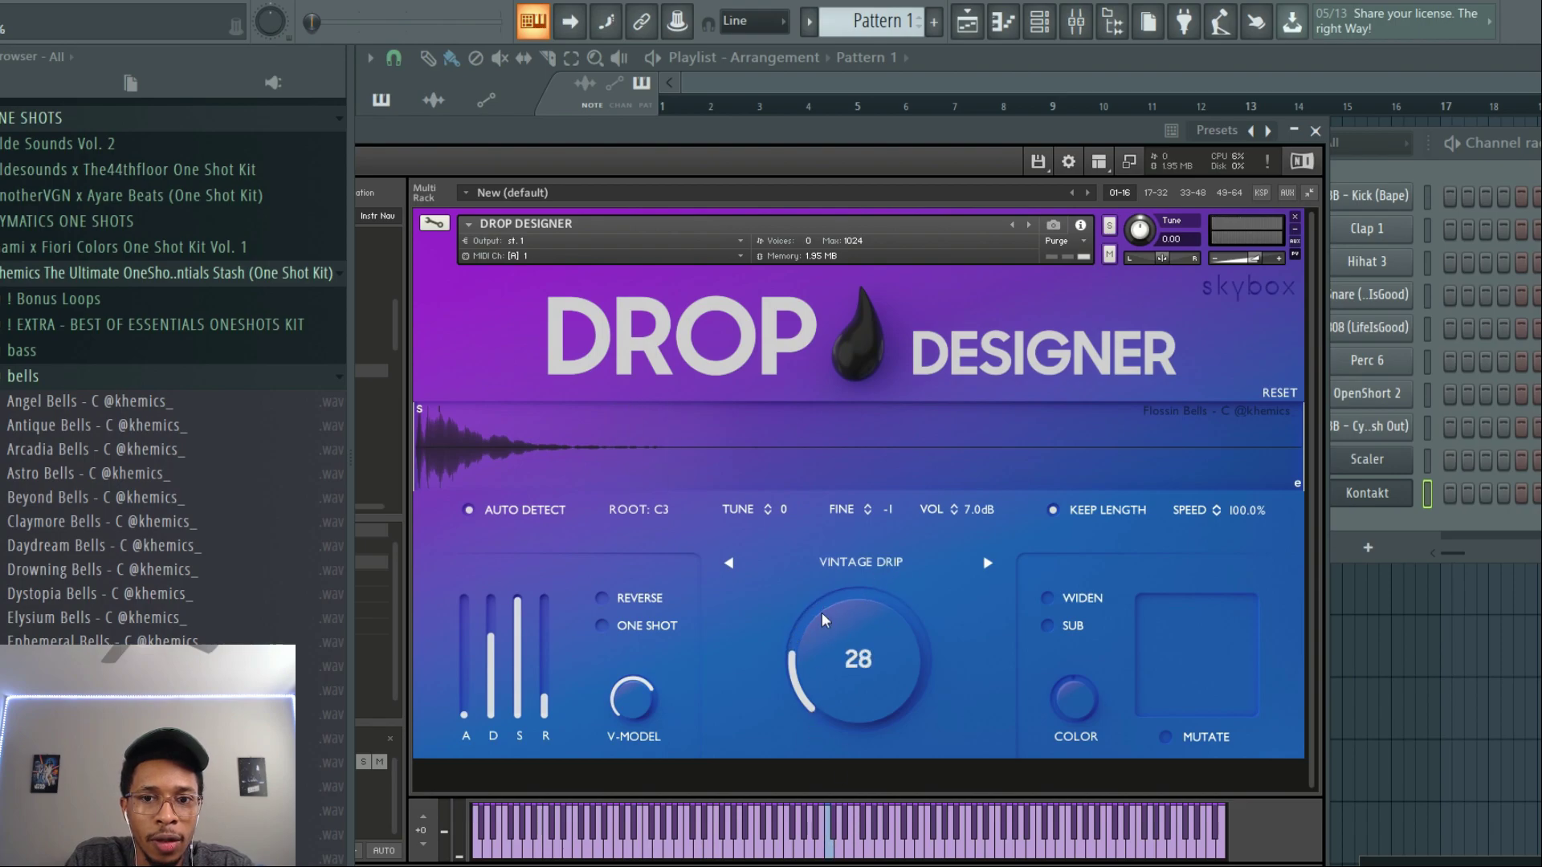
# Step: Switch the effect to Gentle Psyche and audition the C3 note repeatedly
pyautogui.click(858, 561)
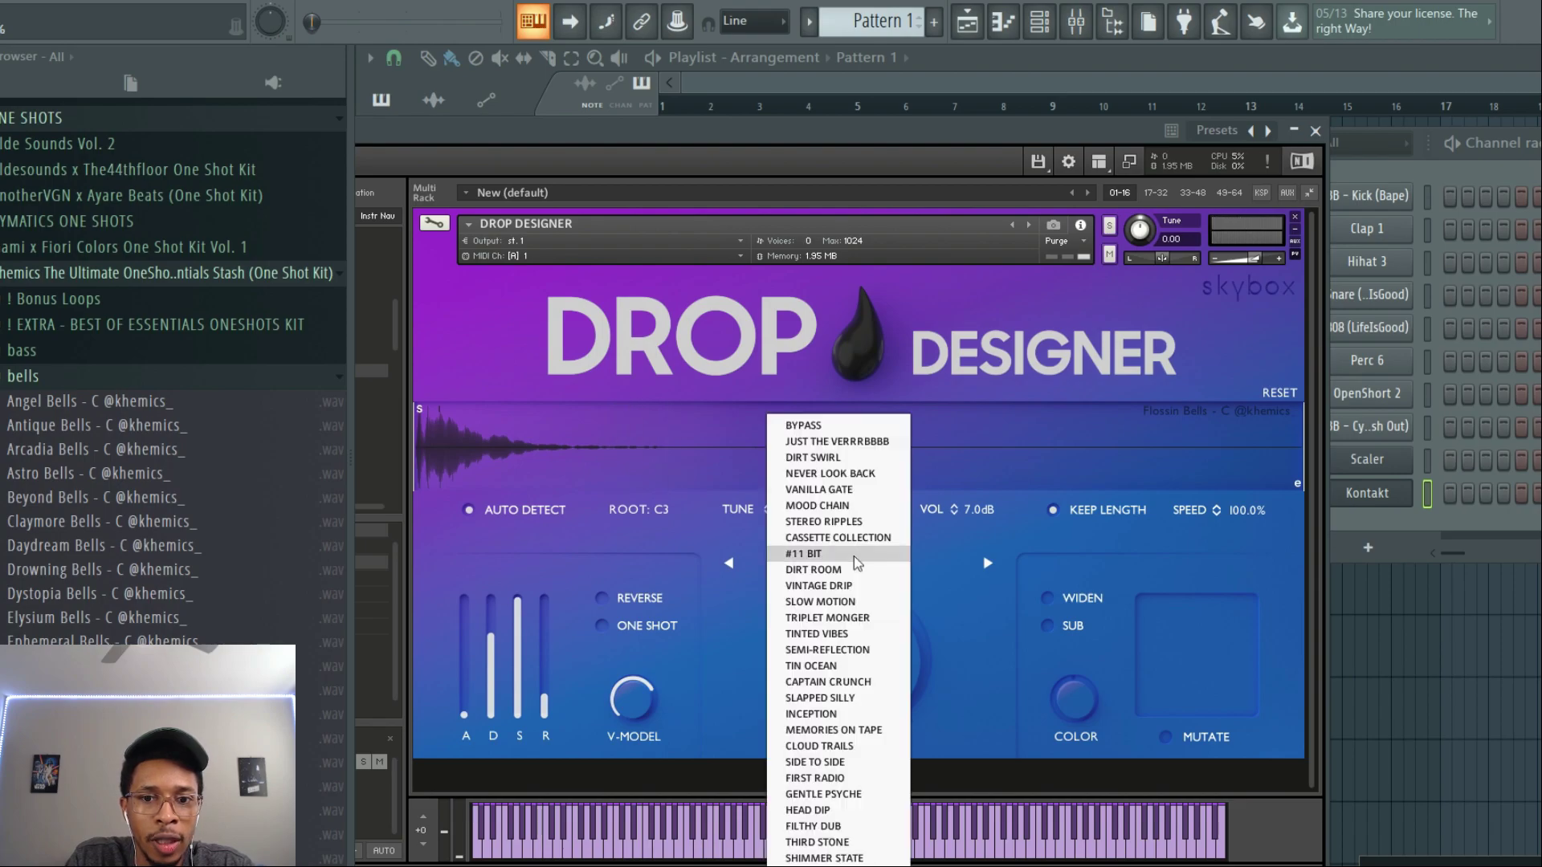
pyautogui.click(824, 794)
pyautogui.click(831, 855)
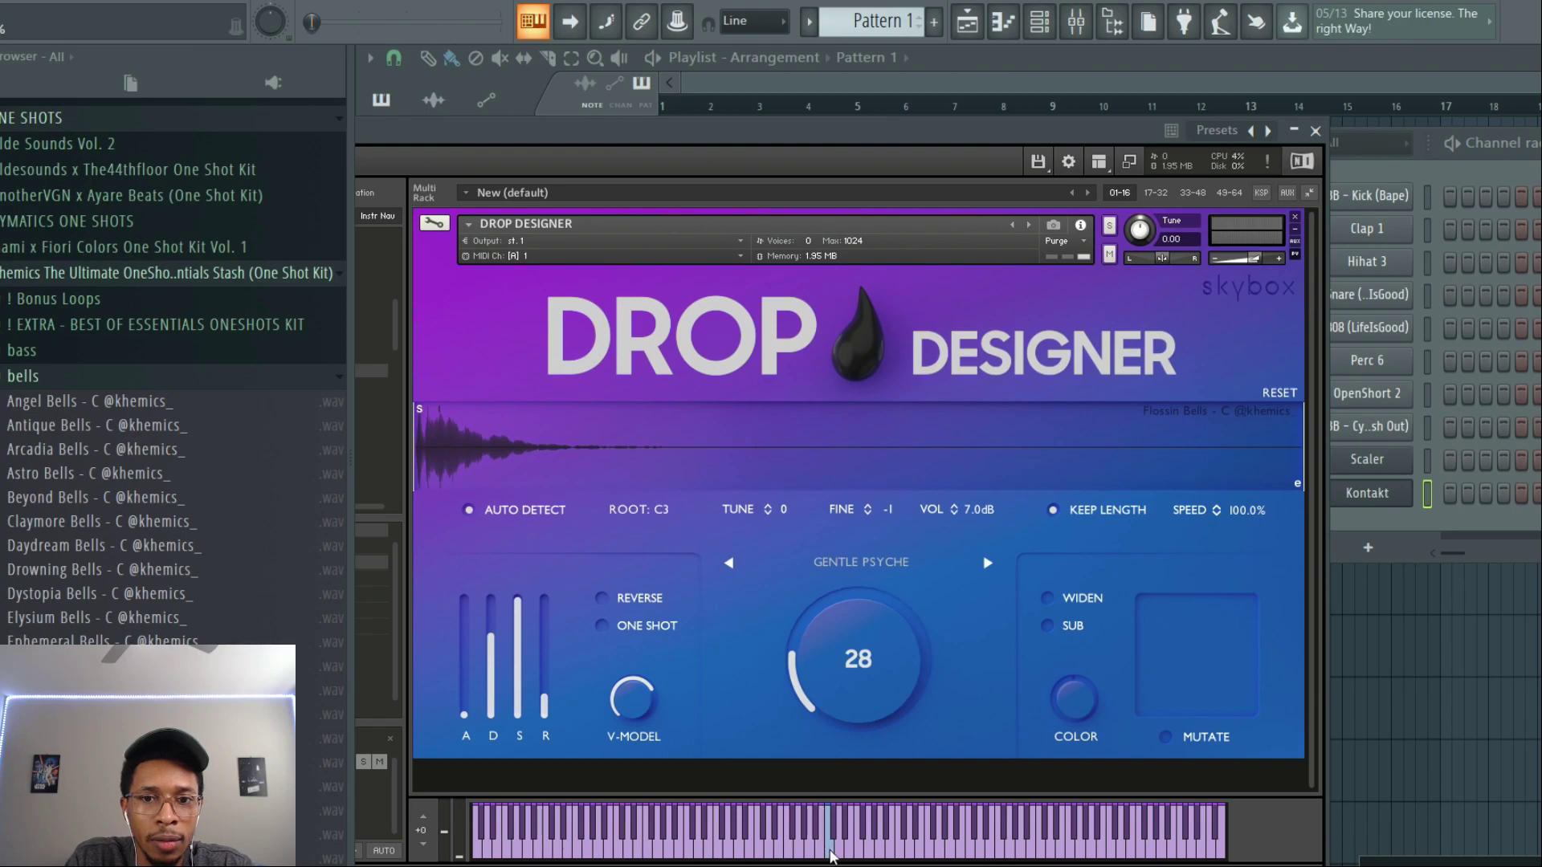
pyautogui.click(831, 855)
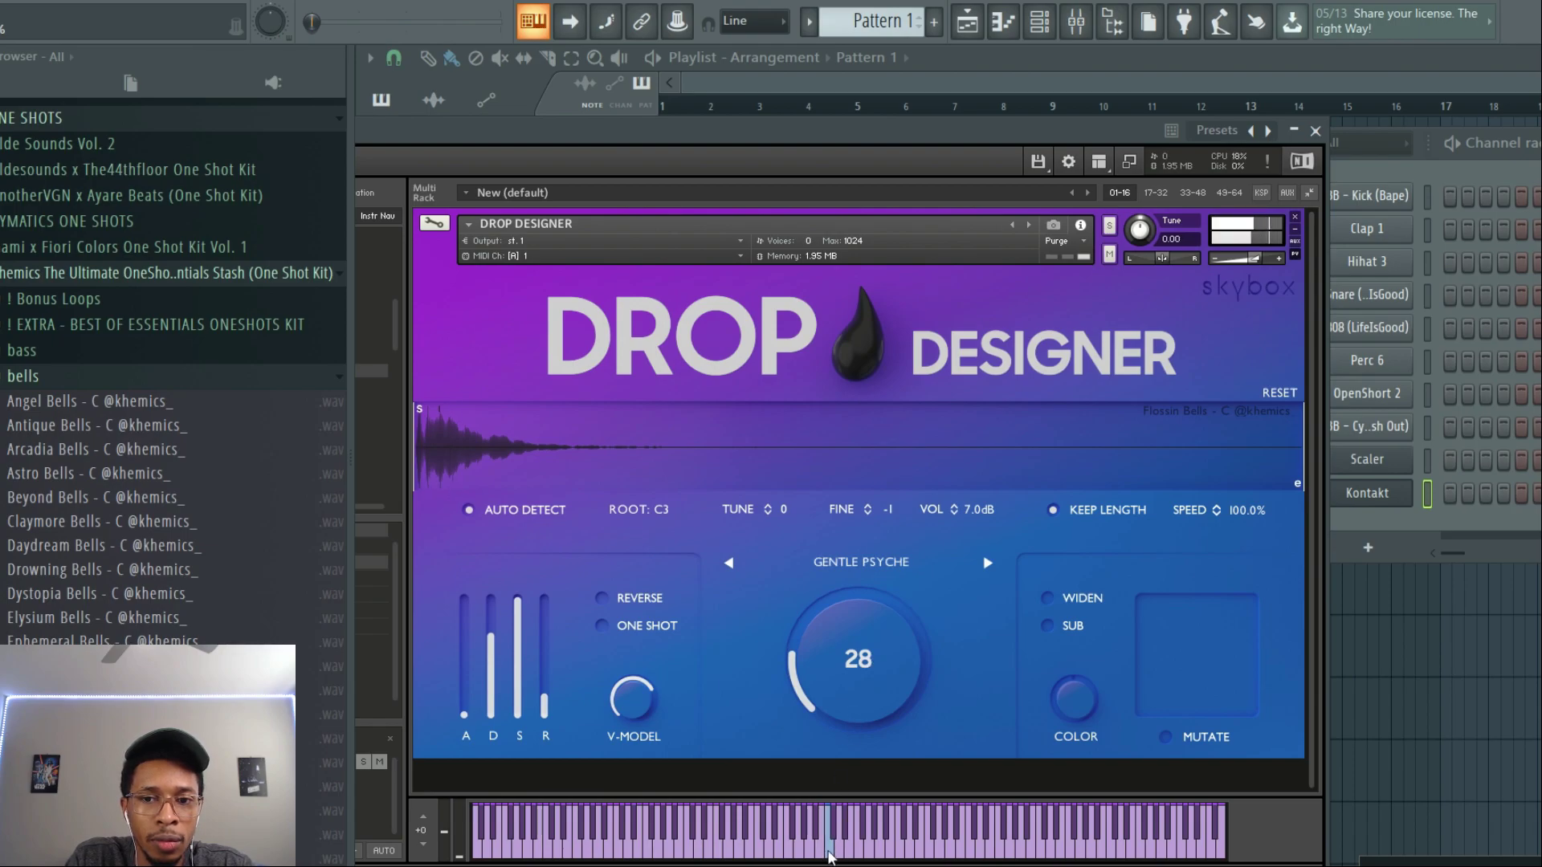
pyautogui.click(832, 855)
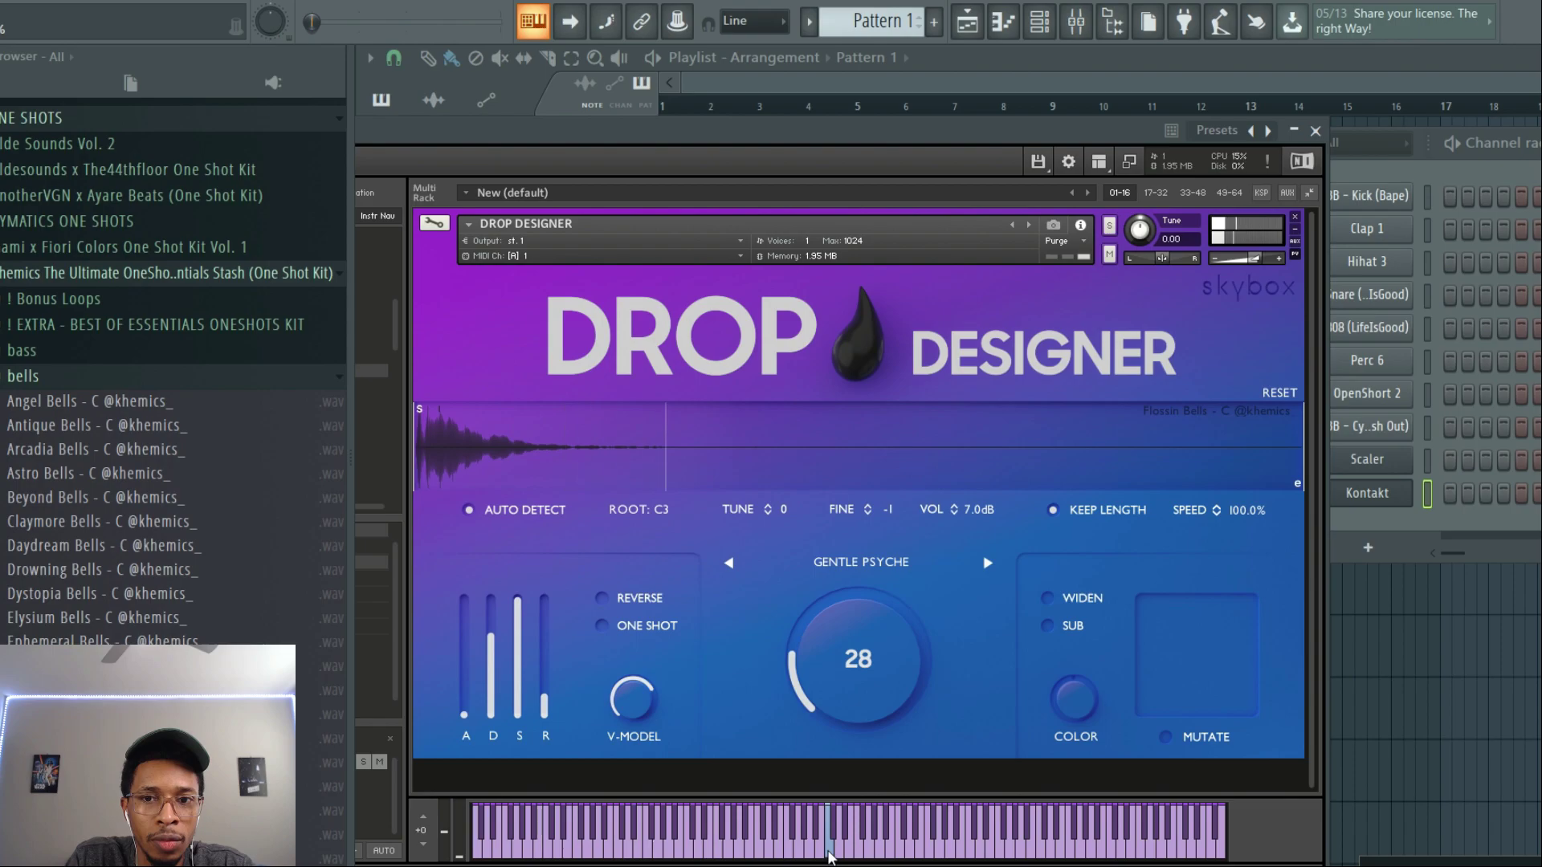
pyautogui.click(831, 855)
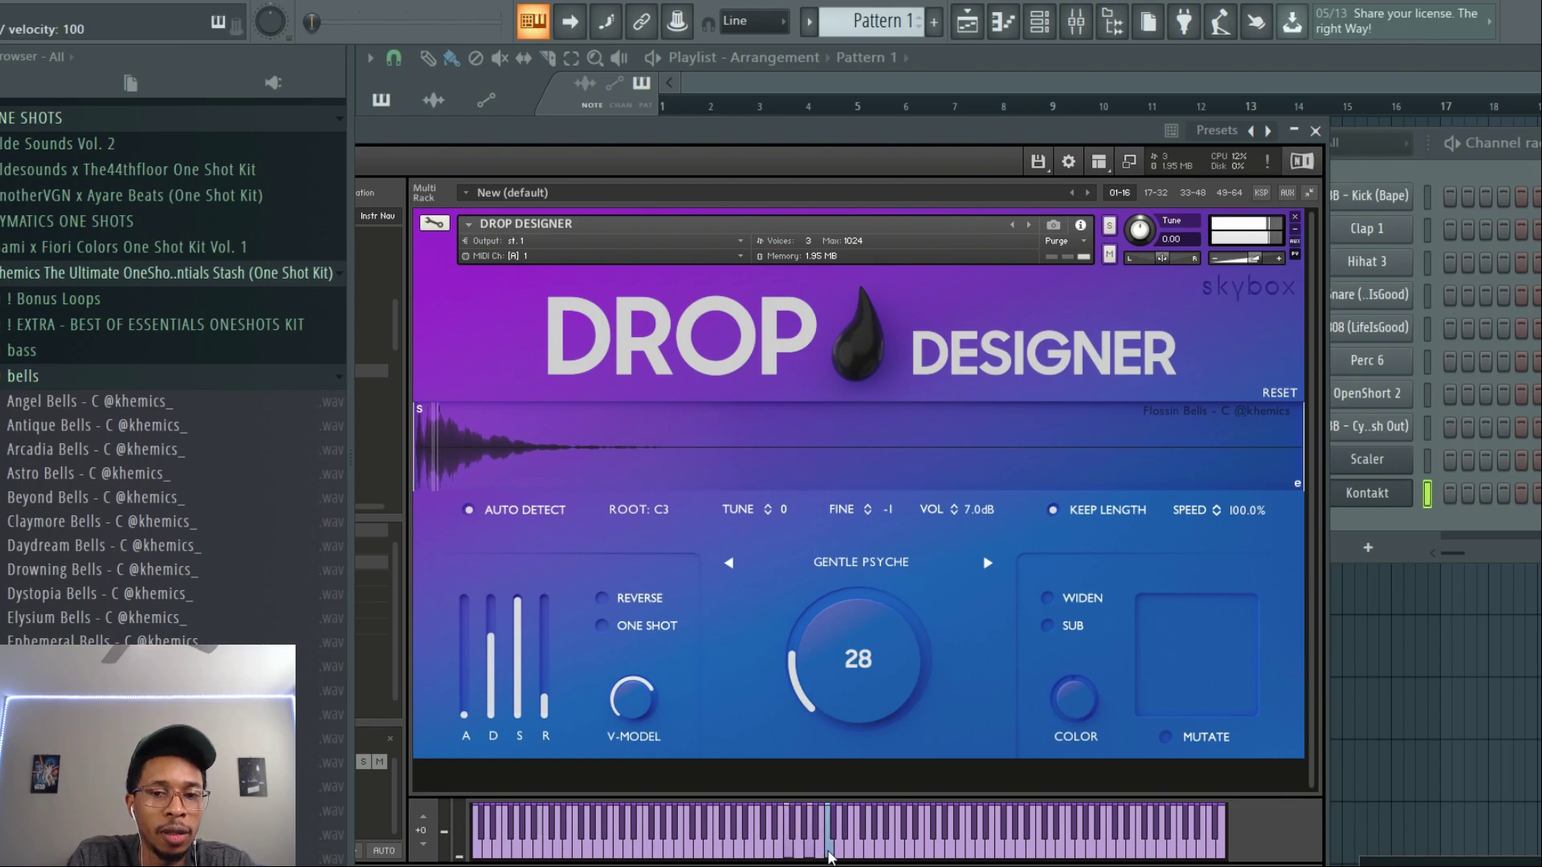
pyautogui.click(831, 855)
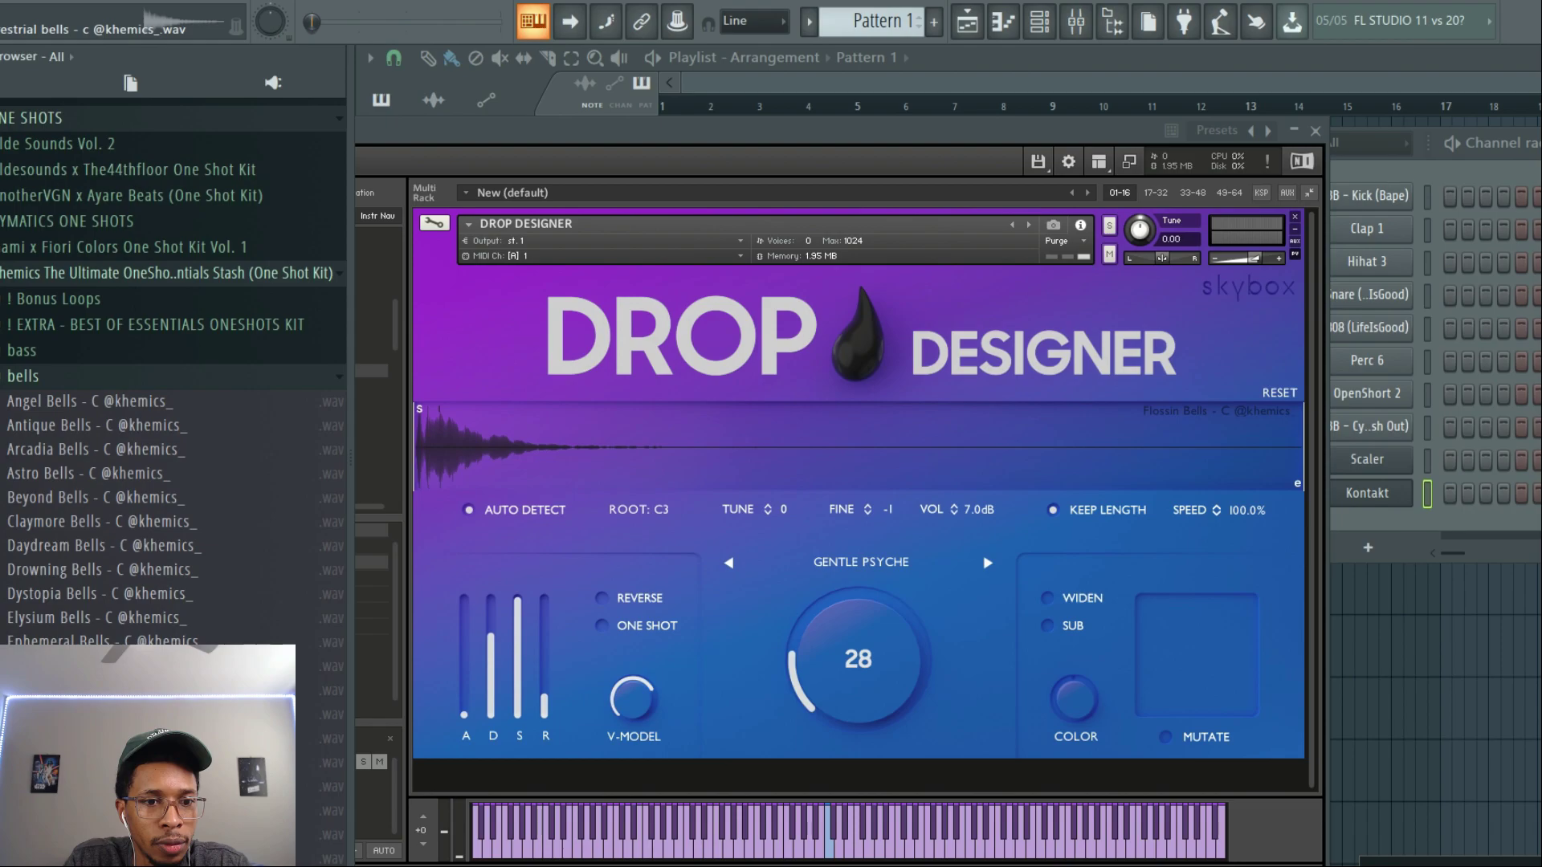
# Step: Open the guitars folder and preview Analog Guitar through Company Guitar
pyautogui.click(24, 377)
pyautogui.click(26, 376)
pyautogui.click(87, 401)
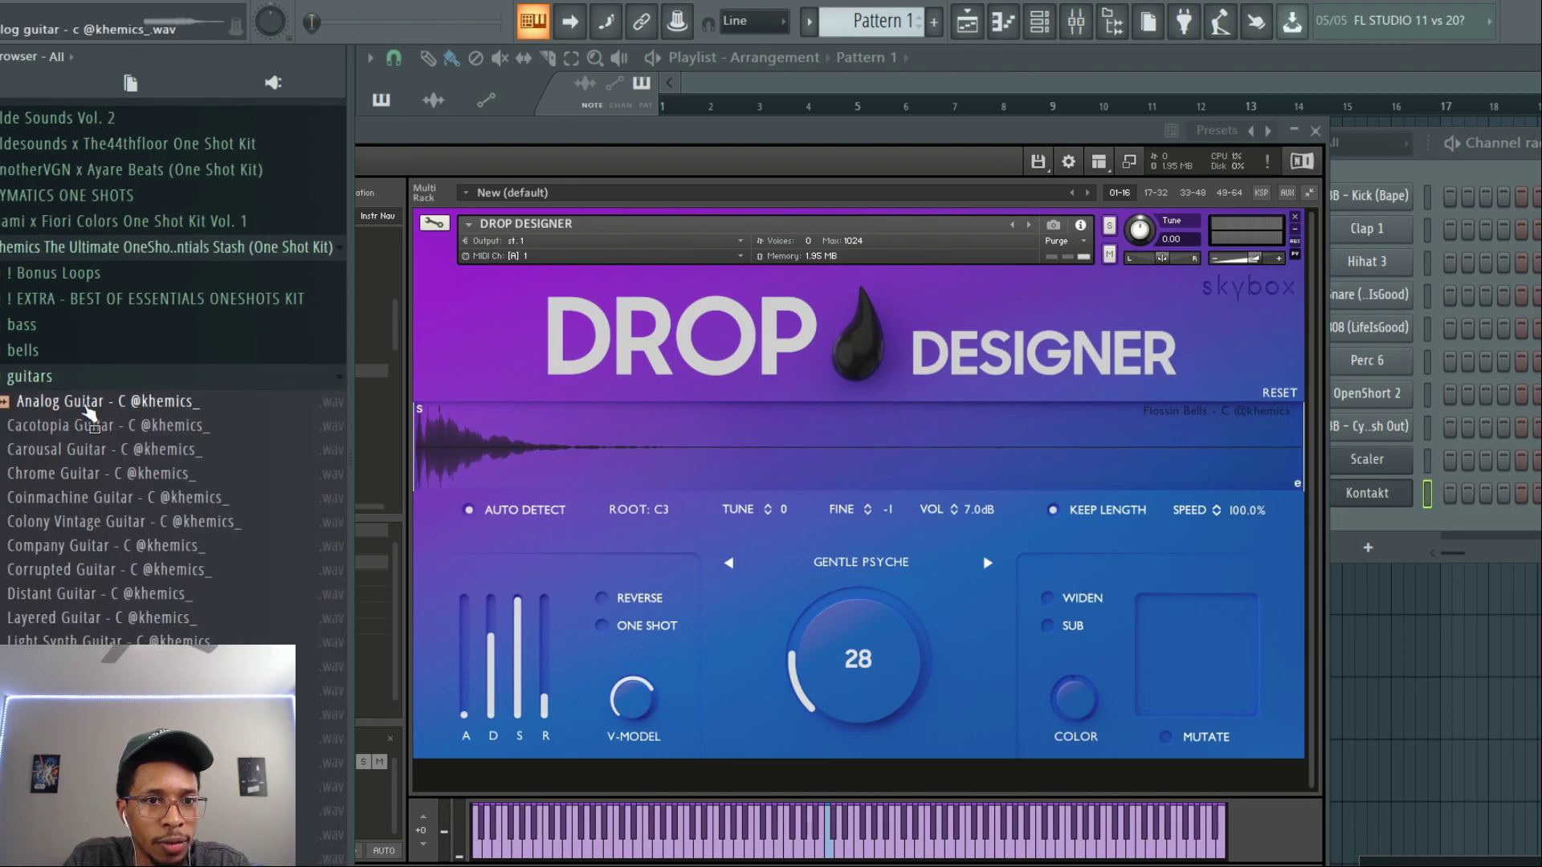
pyautogui.press('Down')
pyautogui.press('Down')
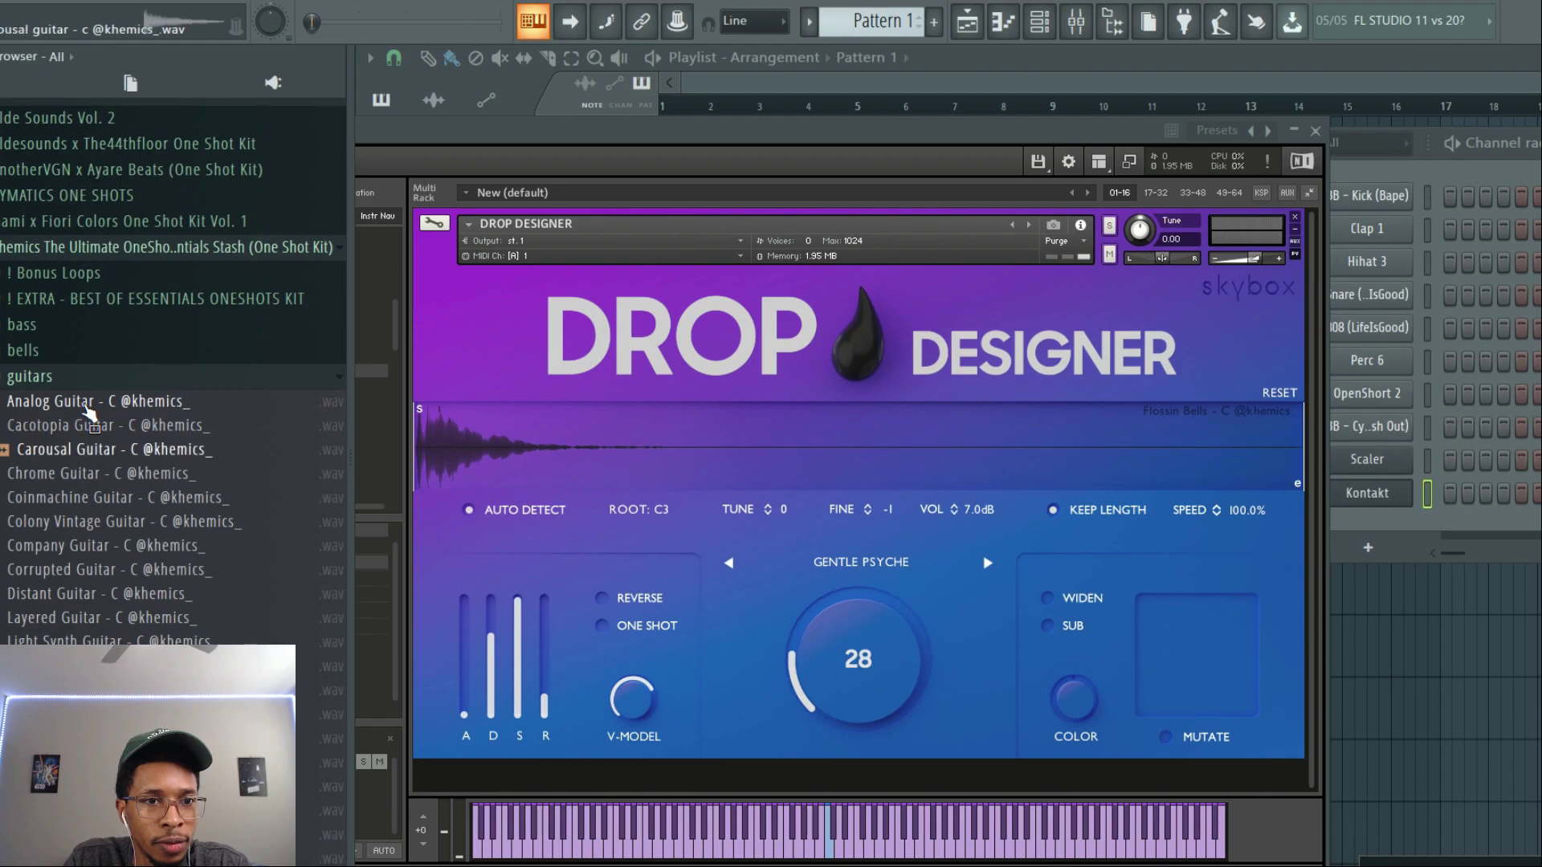
pyautogui.press('Down')
pyautogui.press('Down')
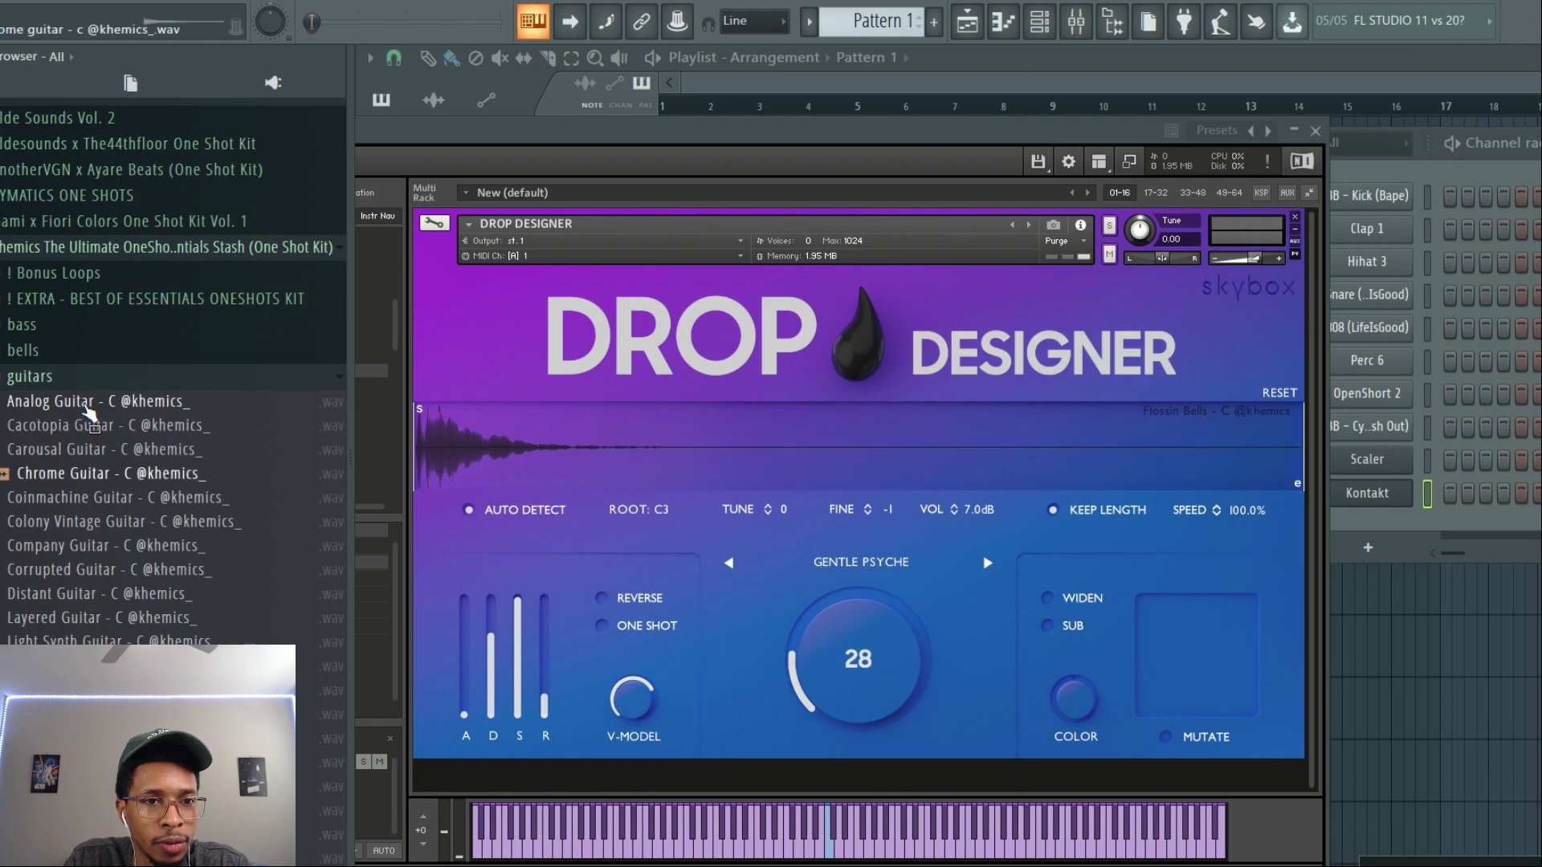
pyautogui.press('Down')
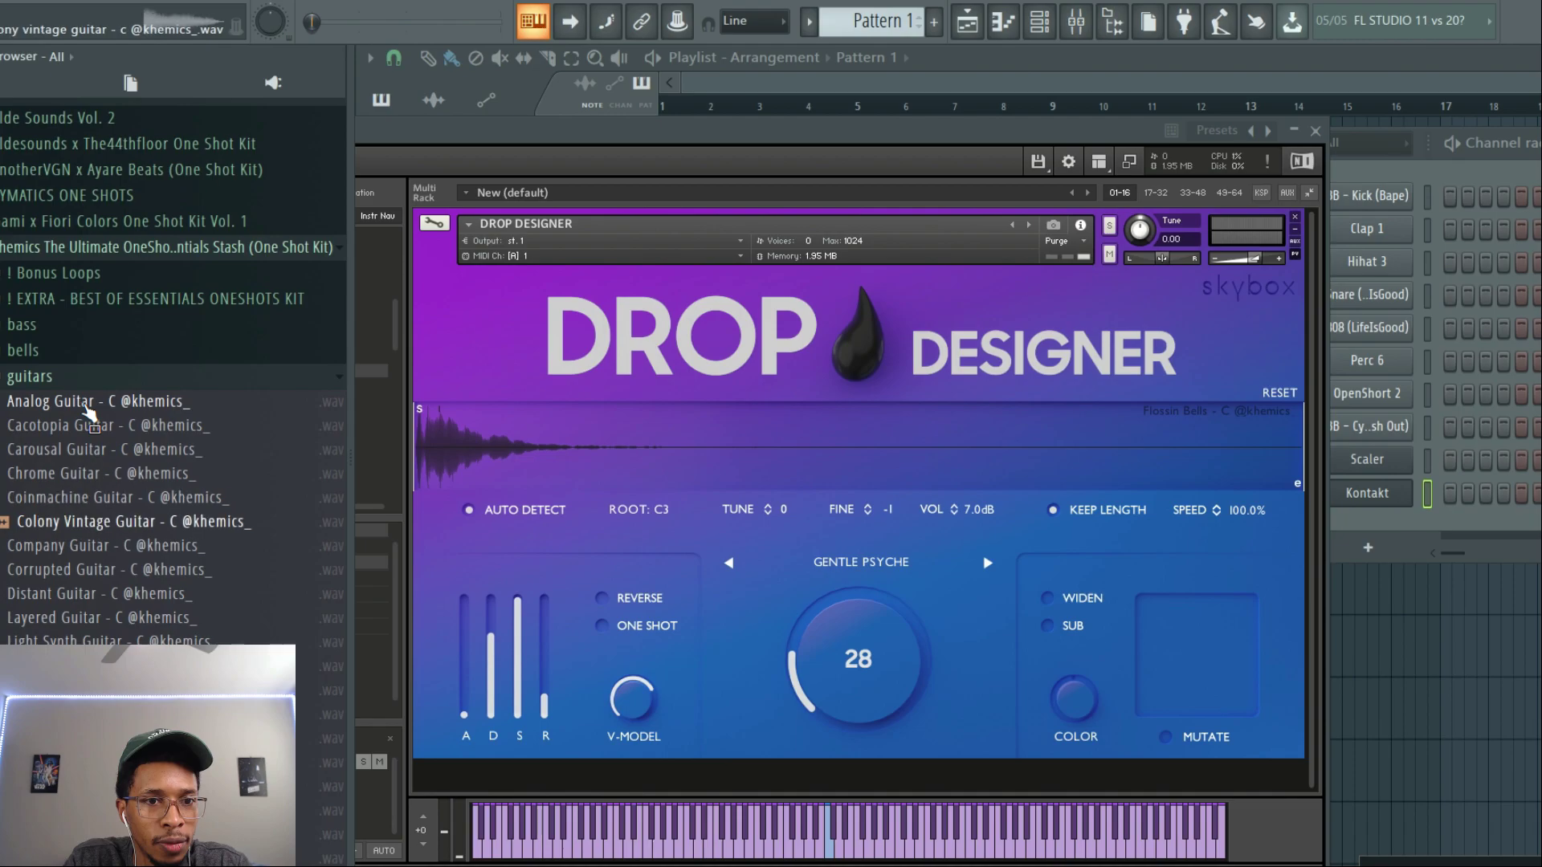
pyautogui.press('Down')
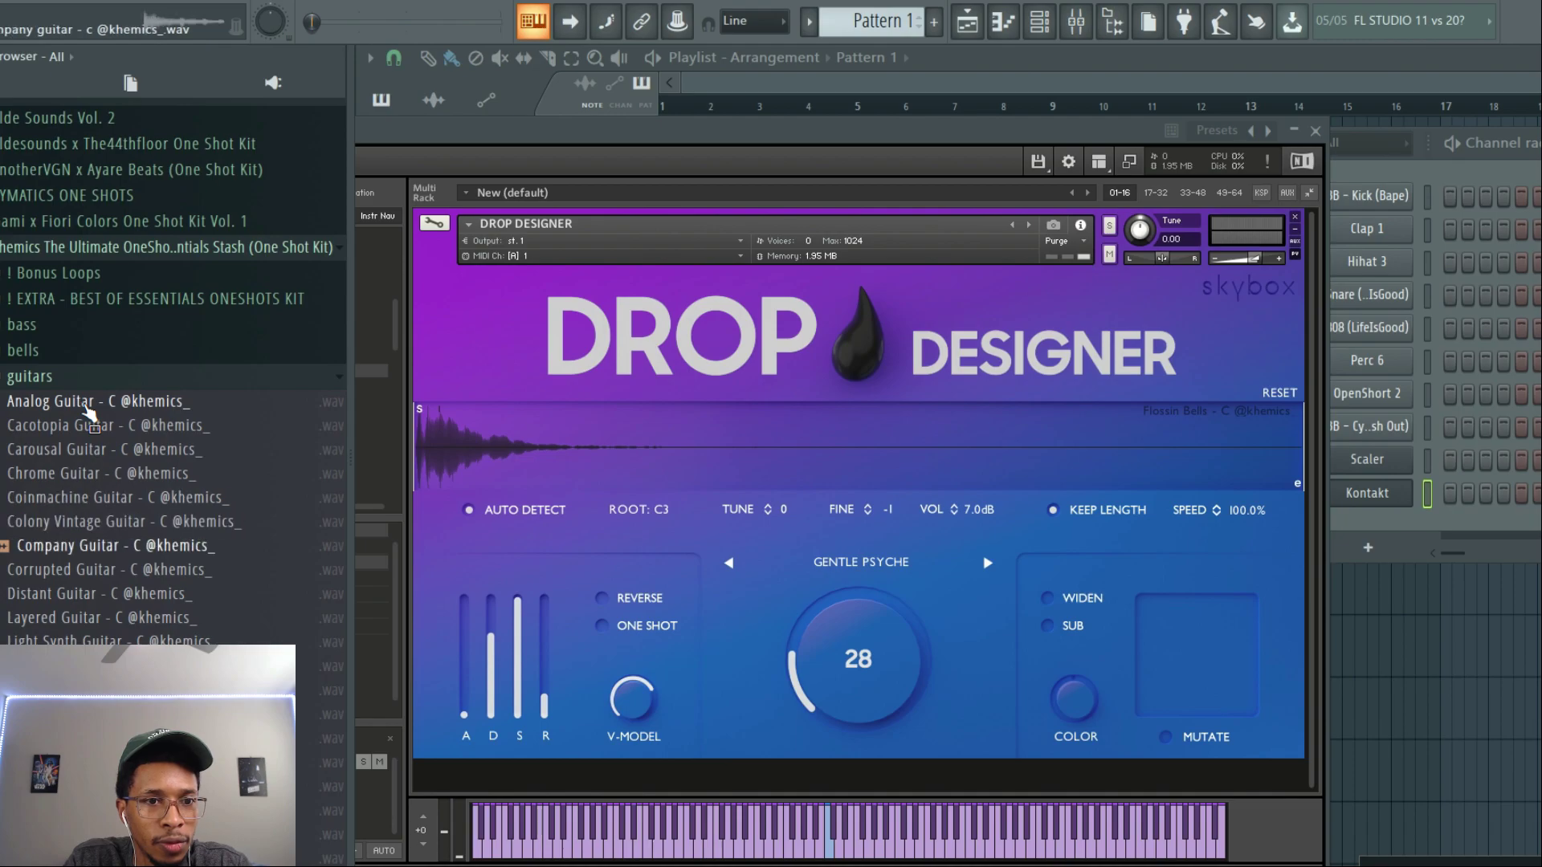
# Step: Continue previewing Corrupted, Distant, Layered and Paradisal Guitar and the guitar samples after them
pyautogui.press('Down')
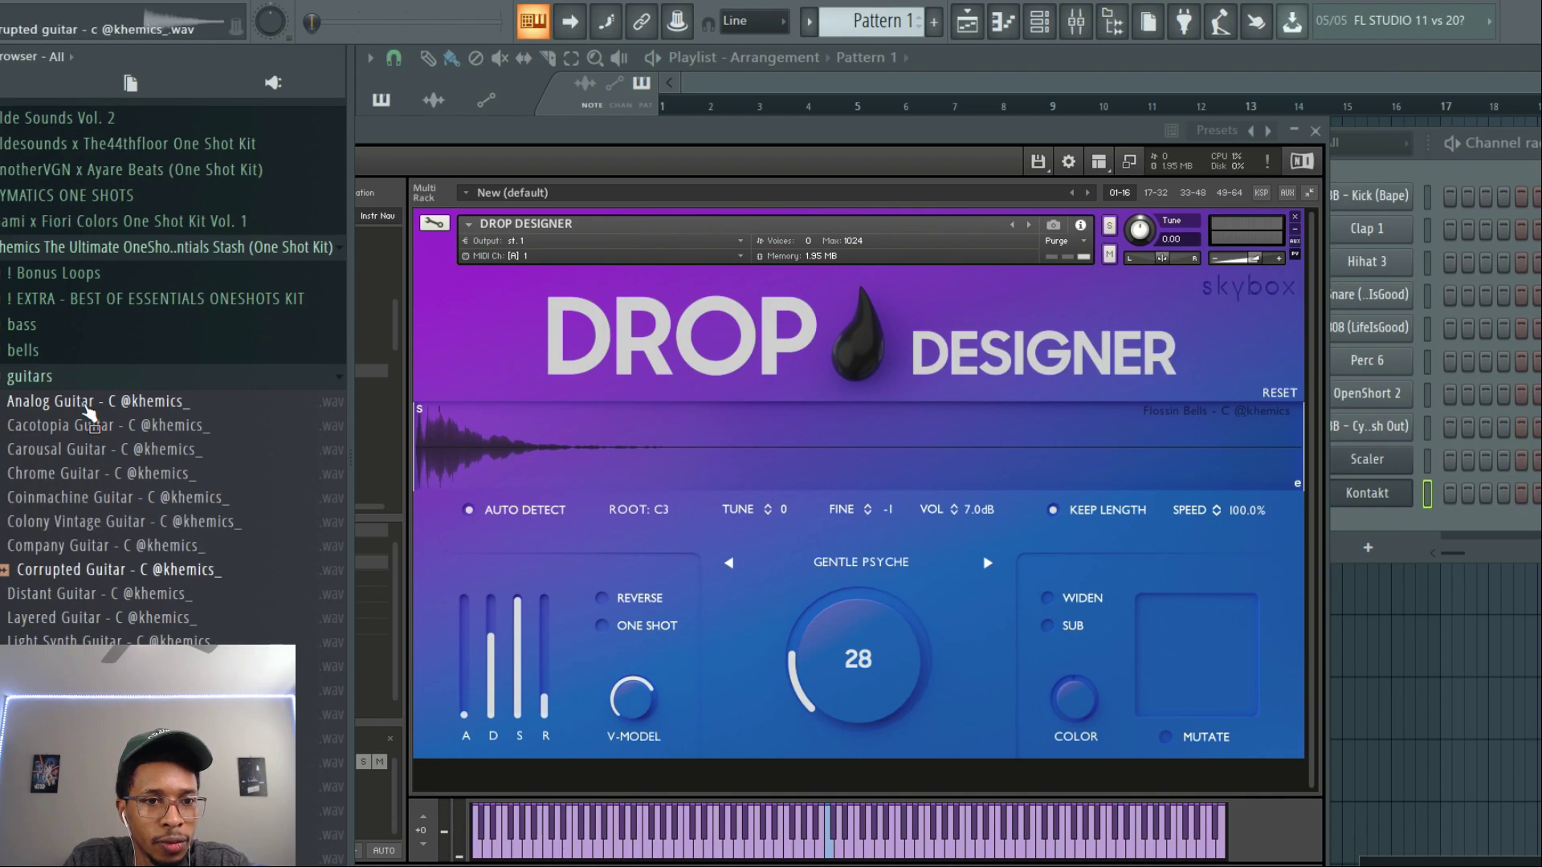
pyautogui.press('Down')
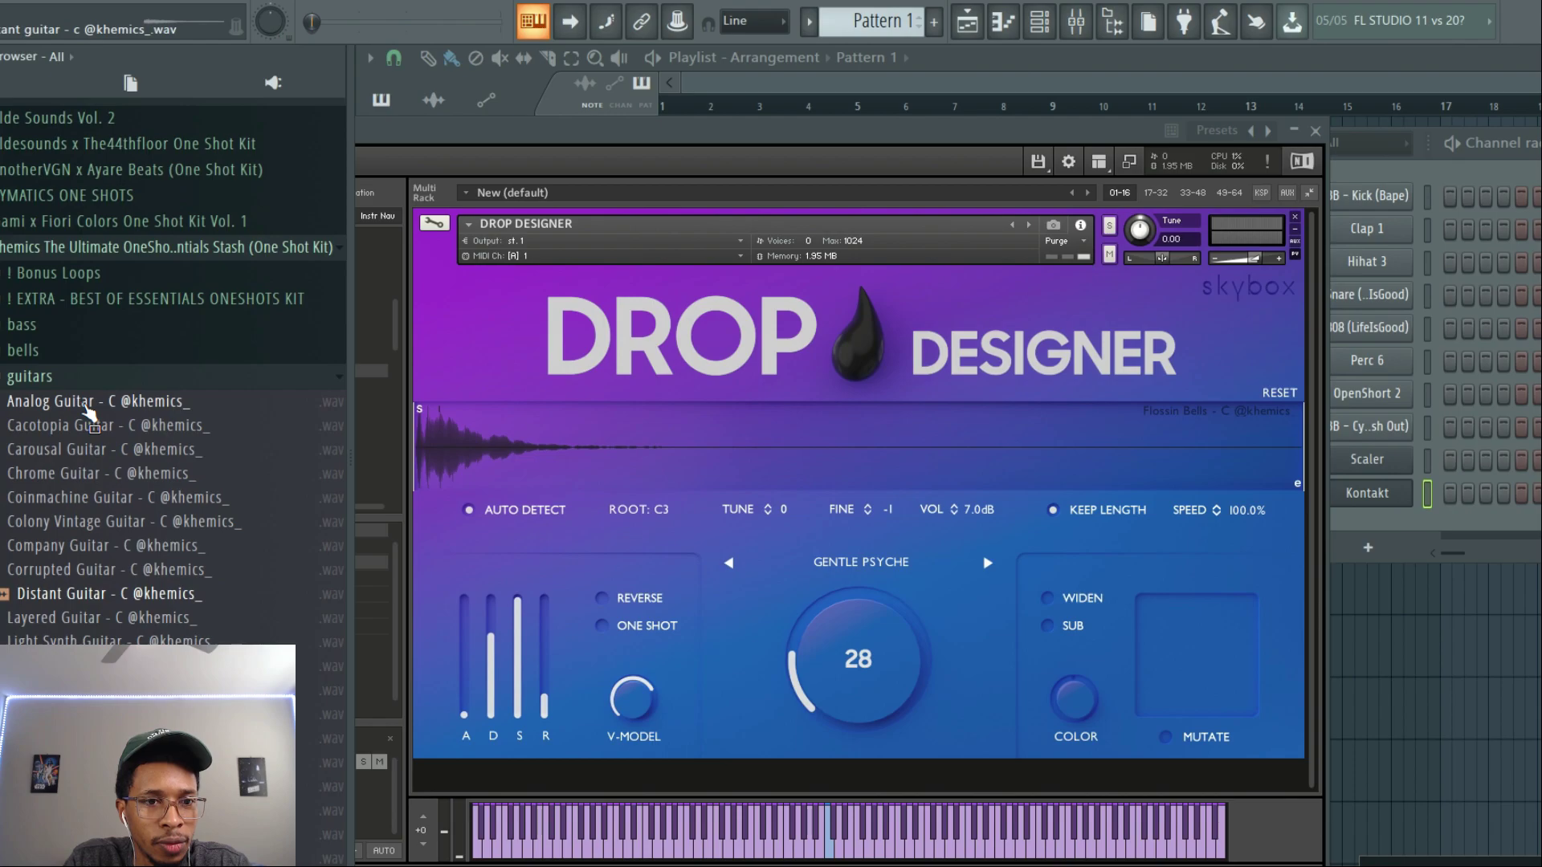
pyautogui.press('Down')
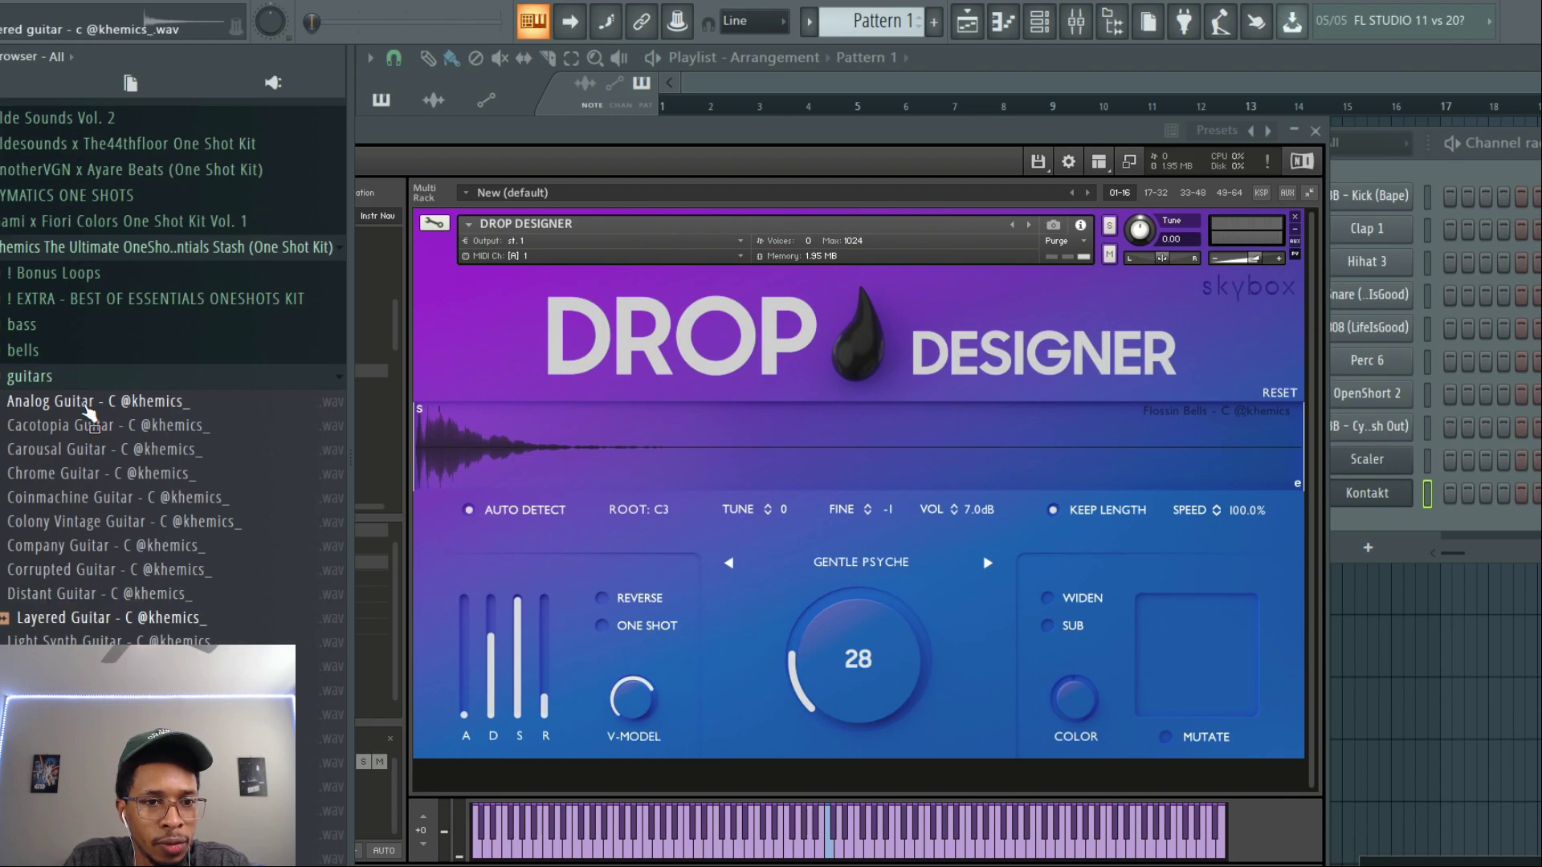
pyautogui.press('Down')
pyautogui.press('Down')
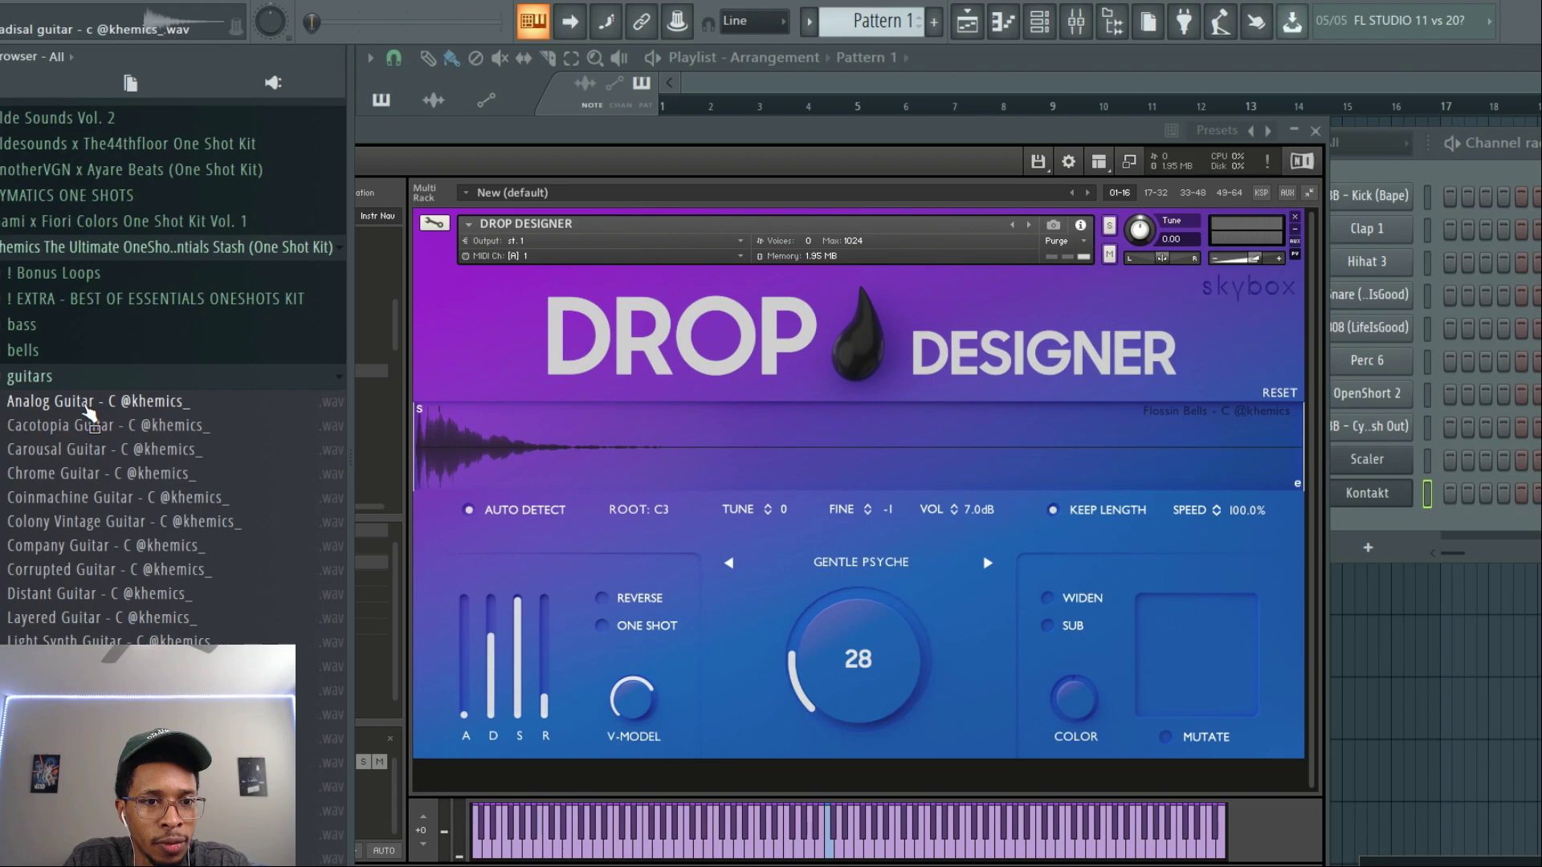
pyautogui.press('Down')
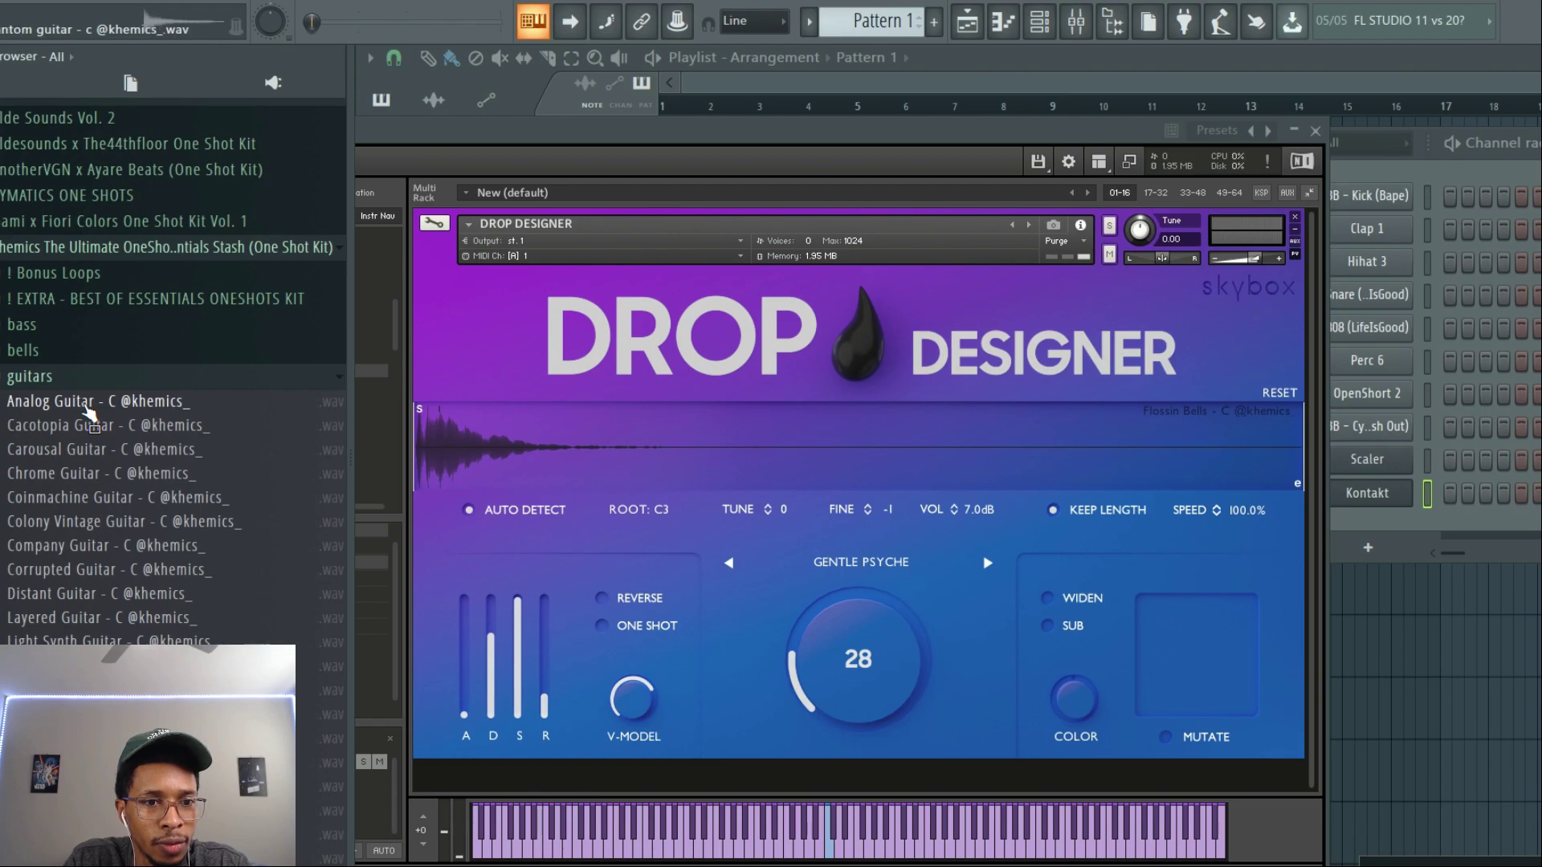
pyautogui.press('Down')
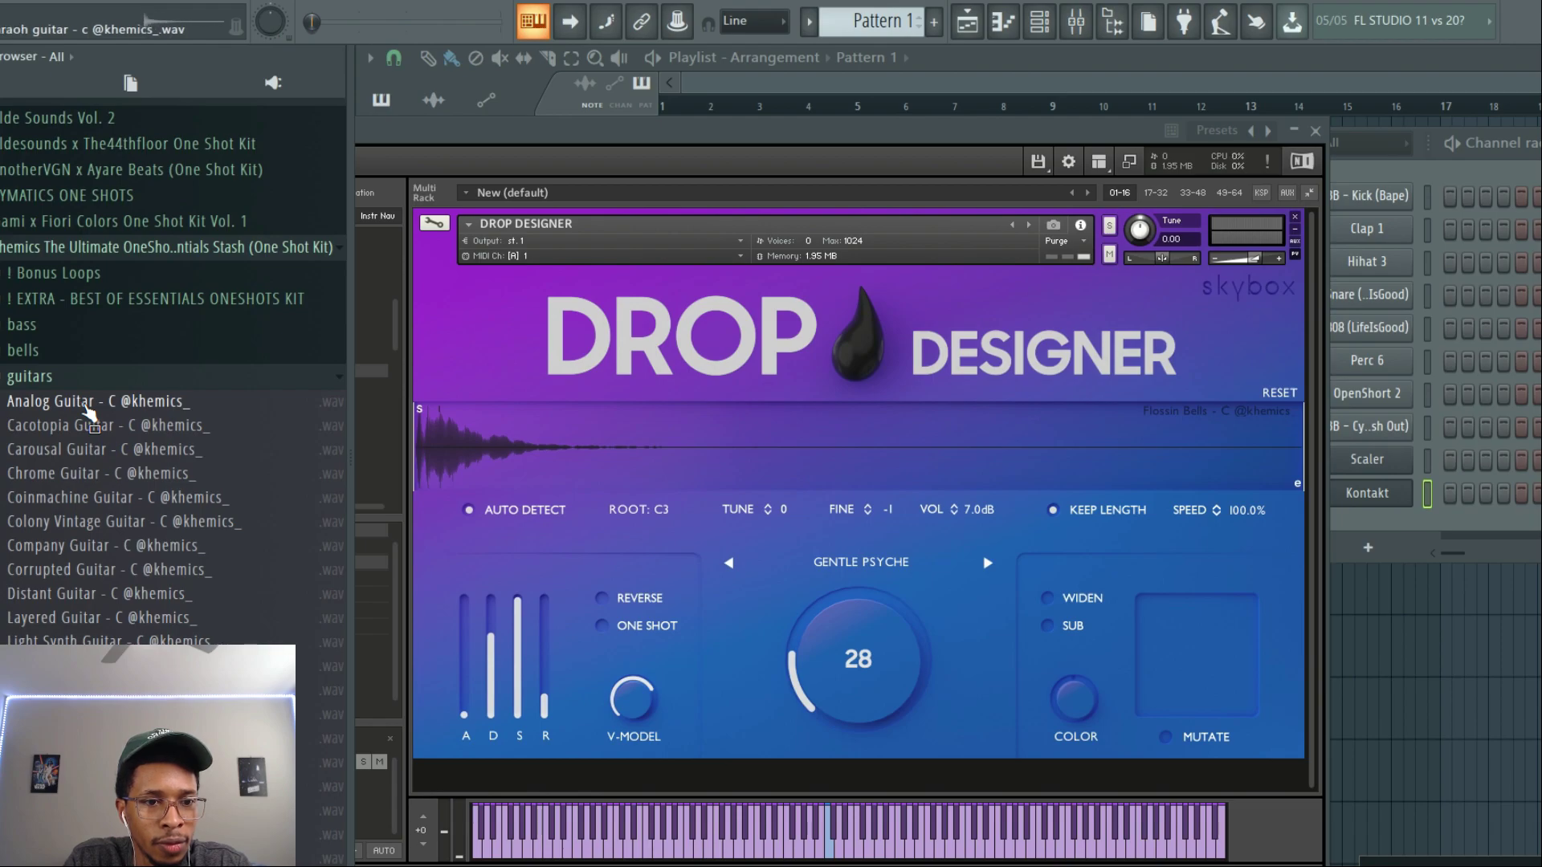
pyautogui.press('Down')
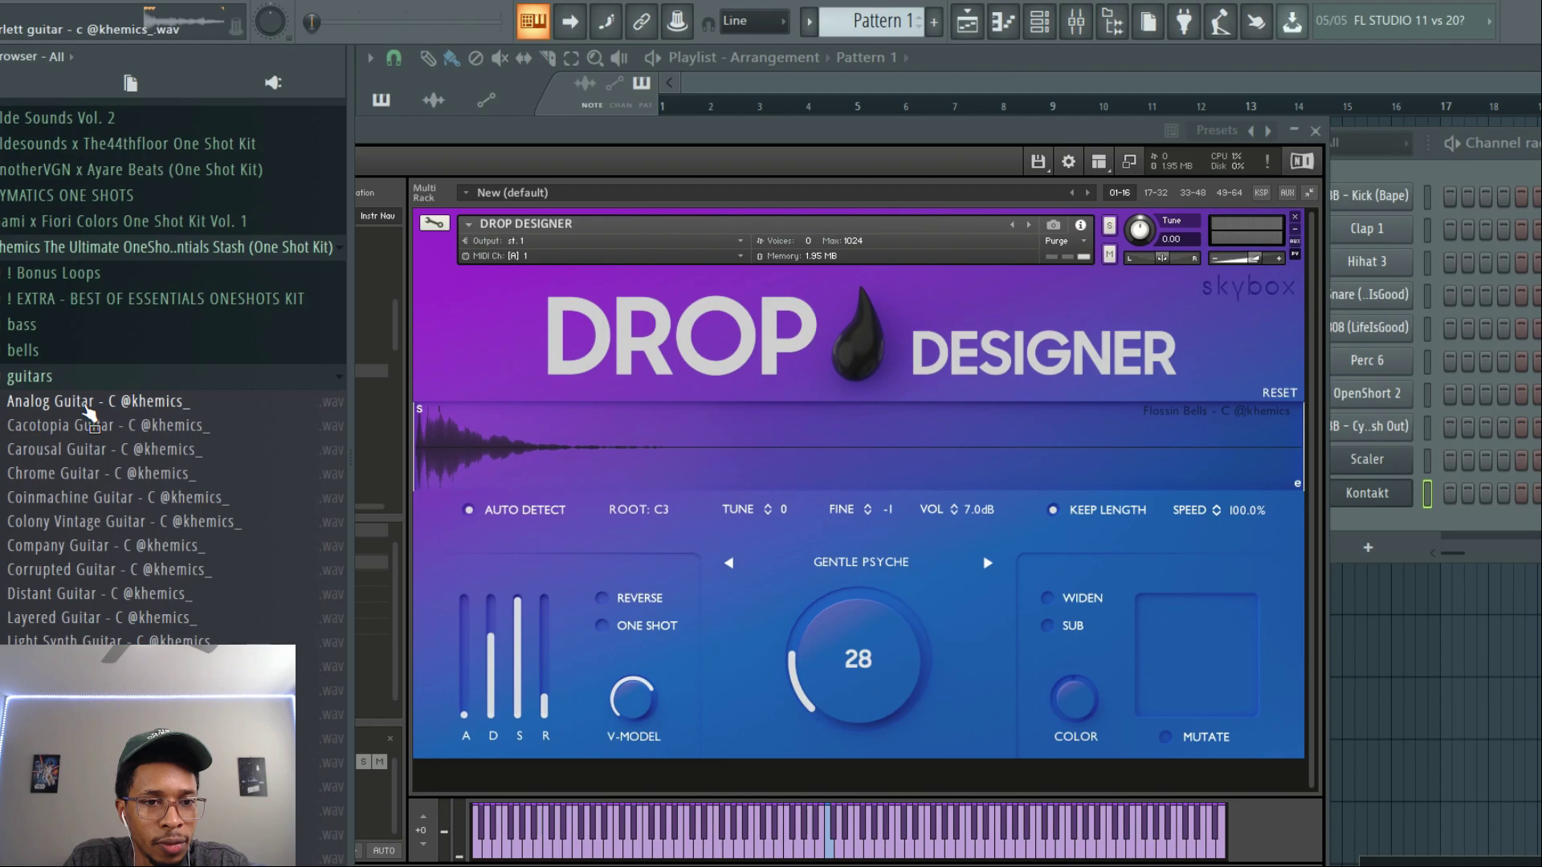
pyautogui.press('Down')
pyautogui.press('Down')
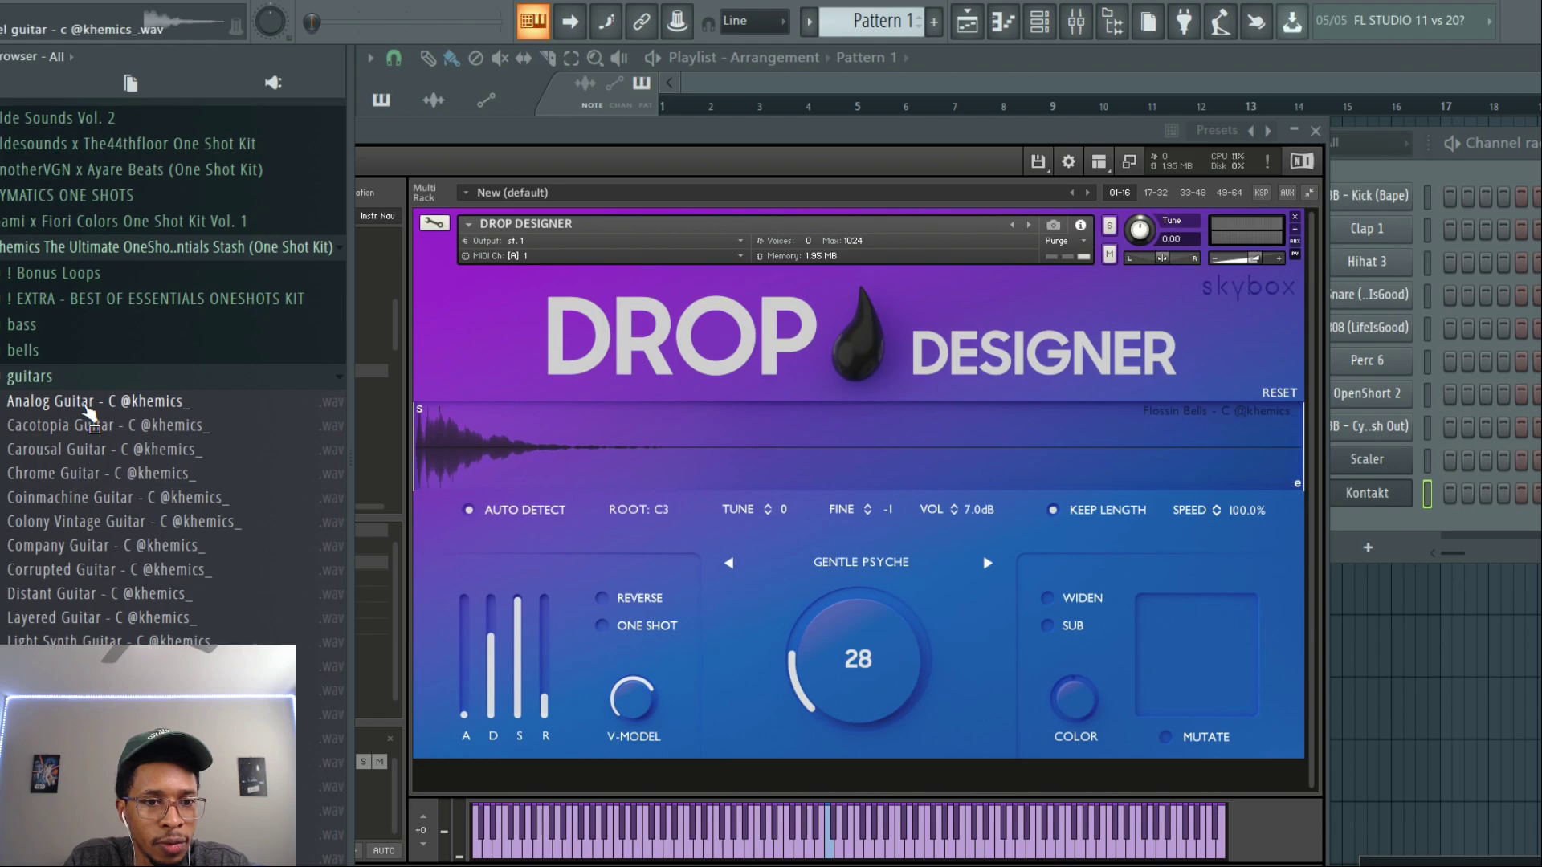
pyautogui.press('Down')
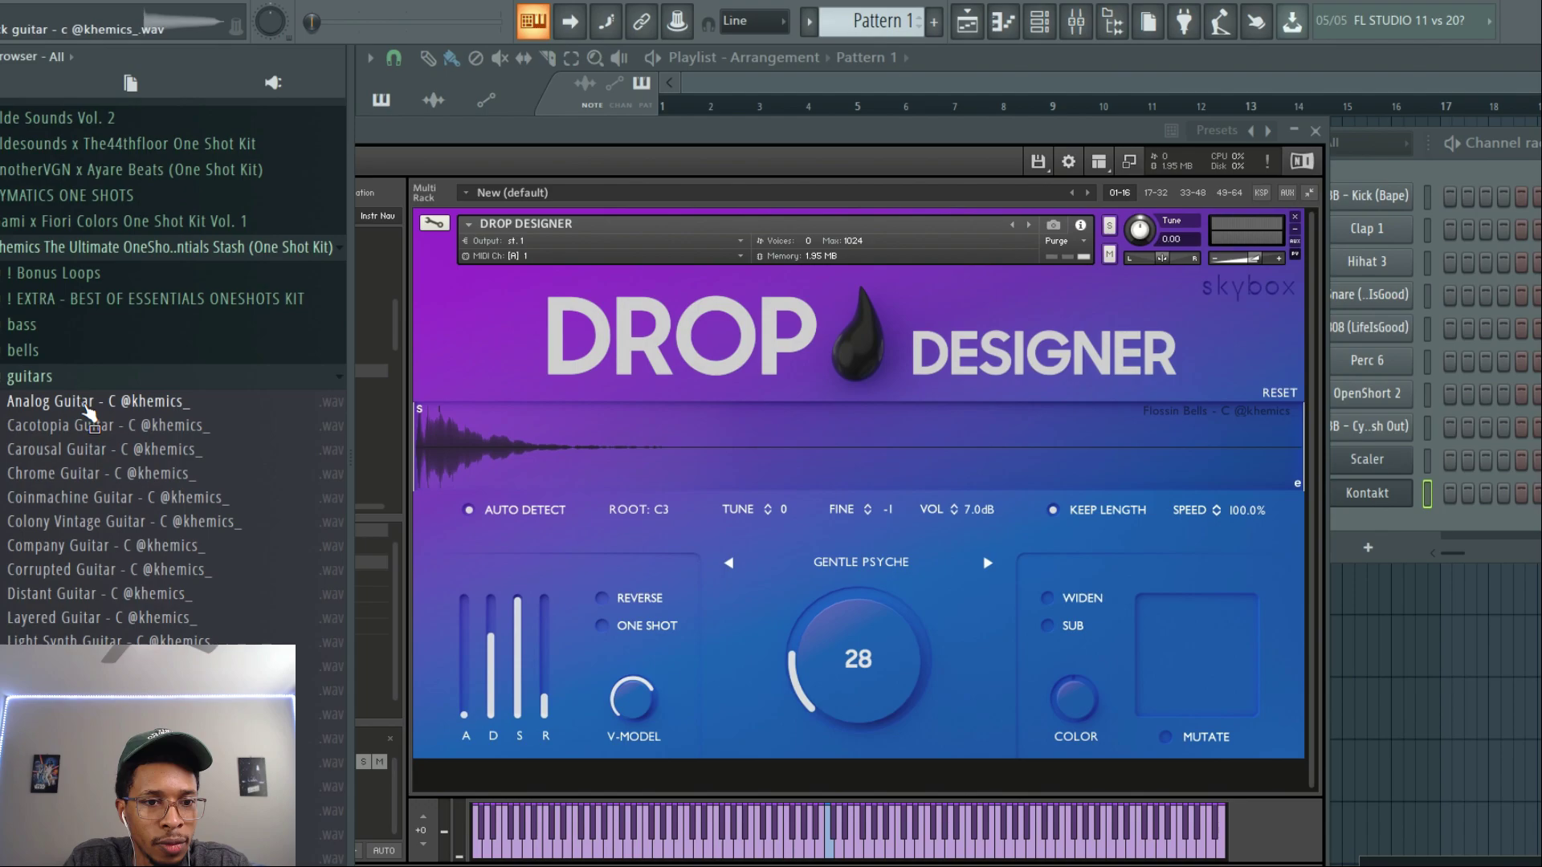
pyautogui.press('Down')
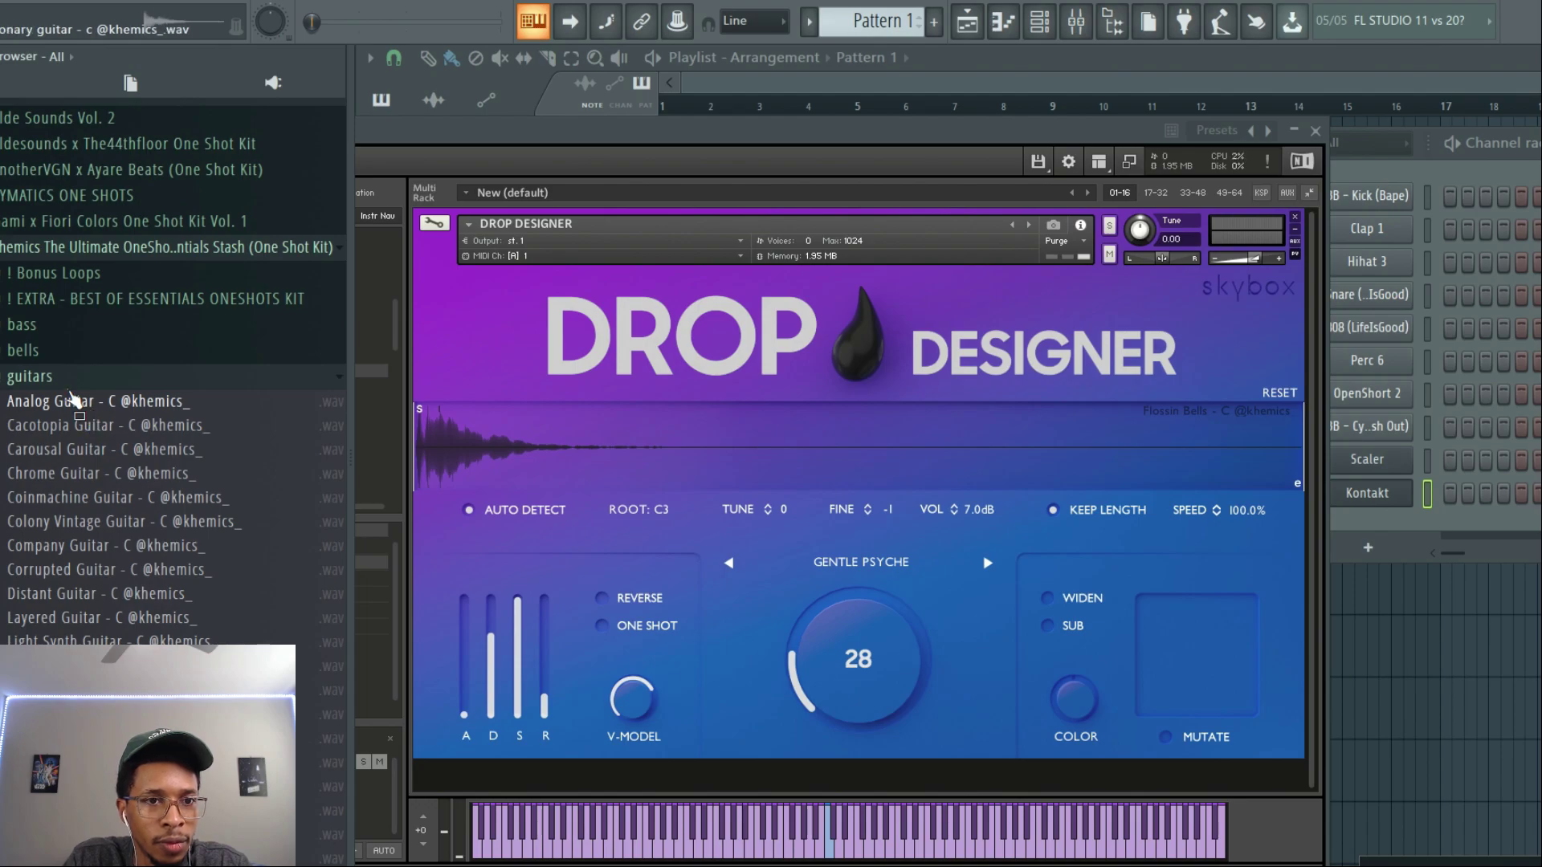
# Step: Swap guitars for the keys folder; preview Coordinate through Interlude Keys, then Island and Live Keys
pyautogui.click(36, 377)
pyautogui.click(32, 403)
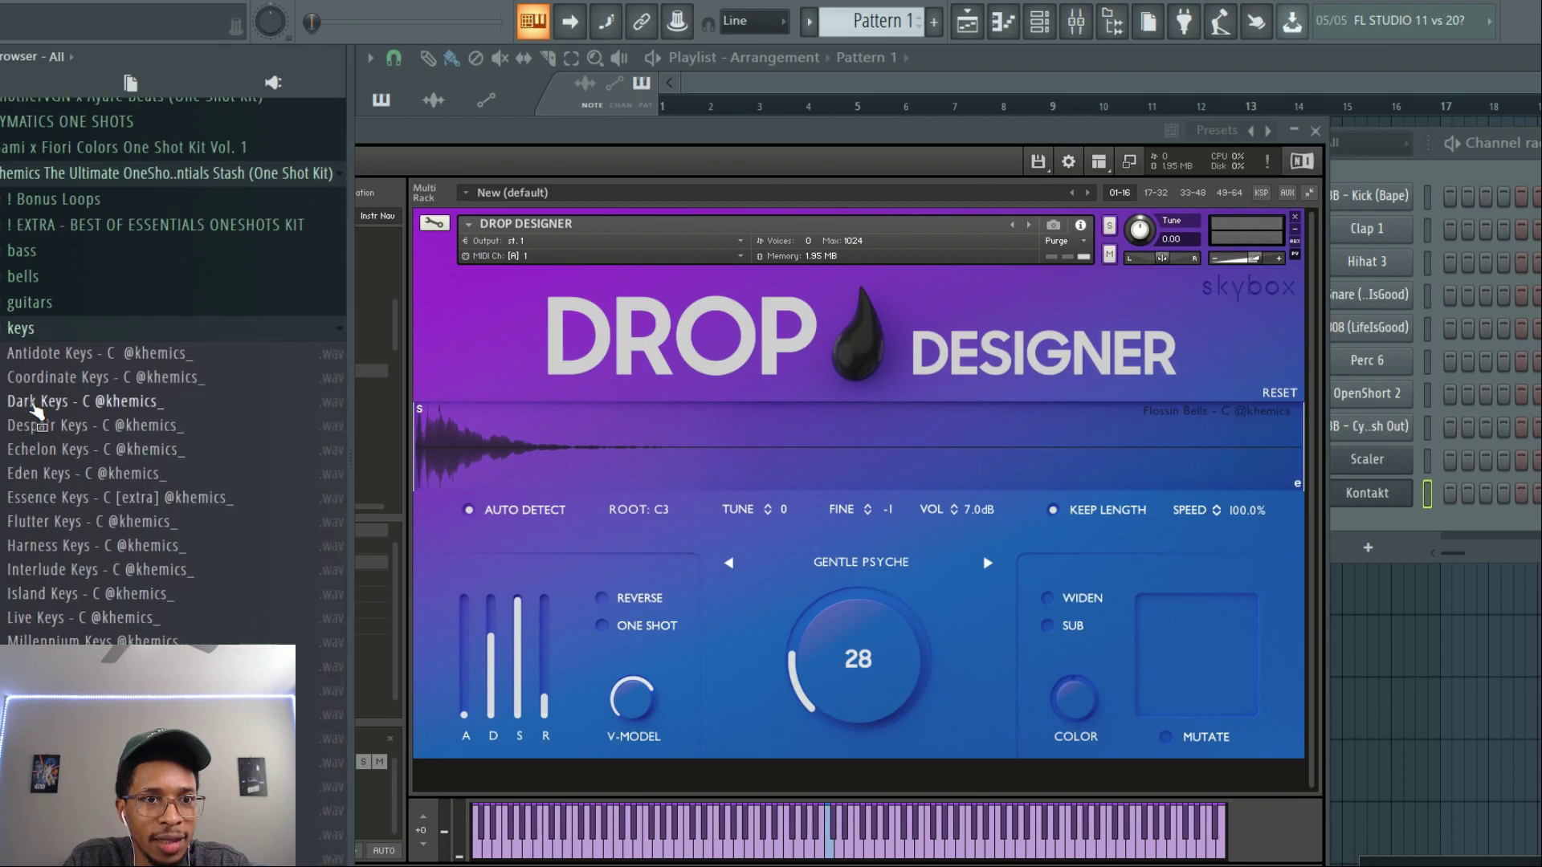
pyautogui.click(49, 367)
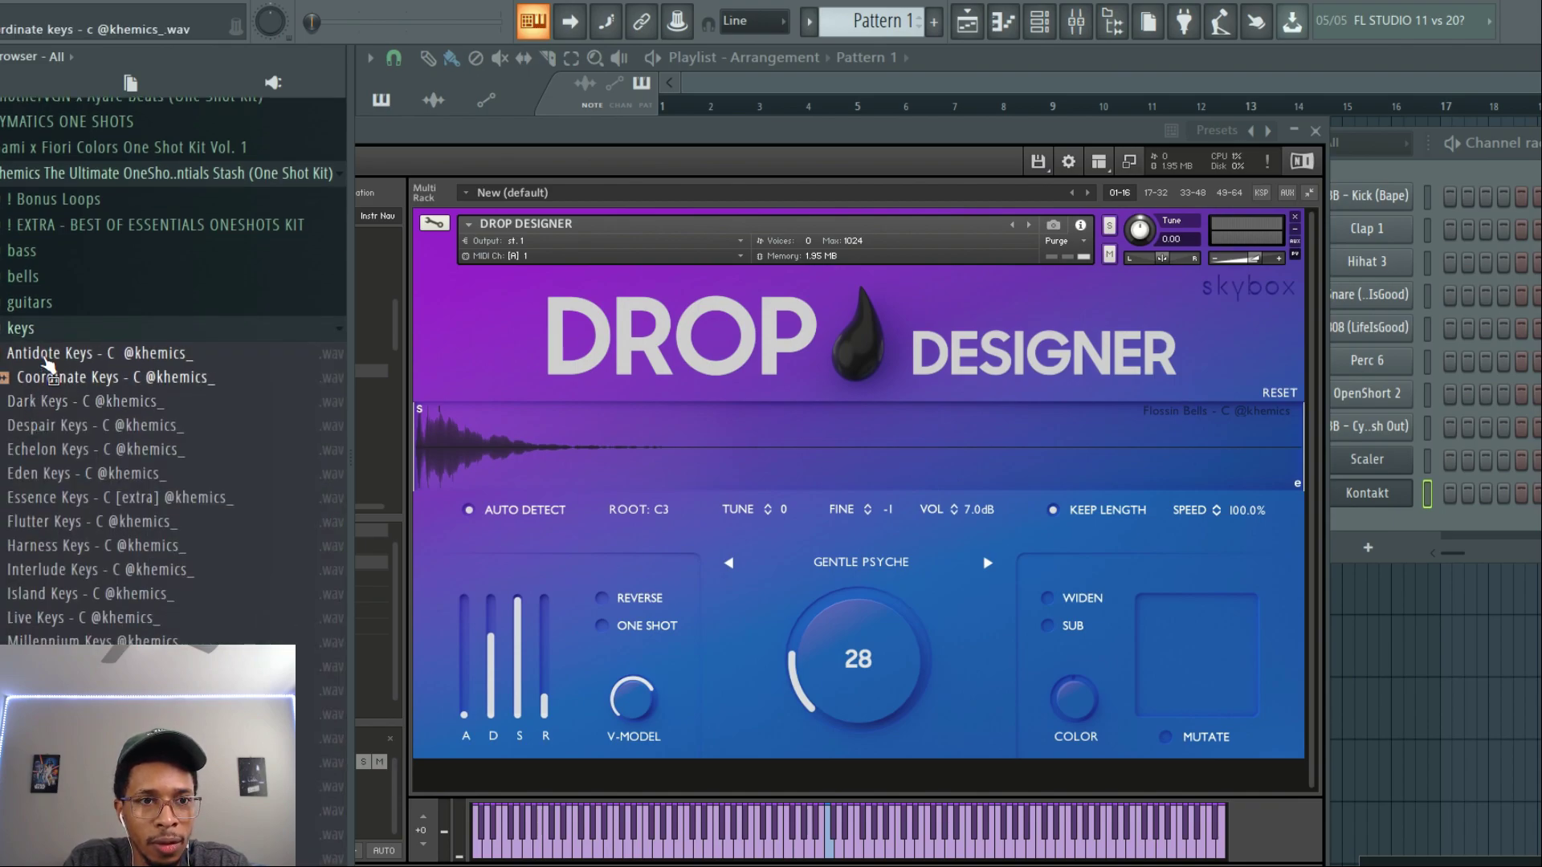
pyautogui.press('Down')
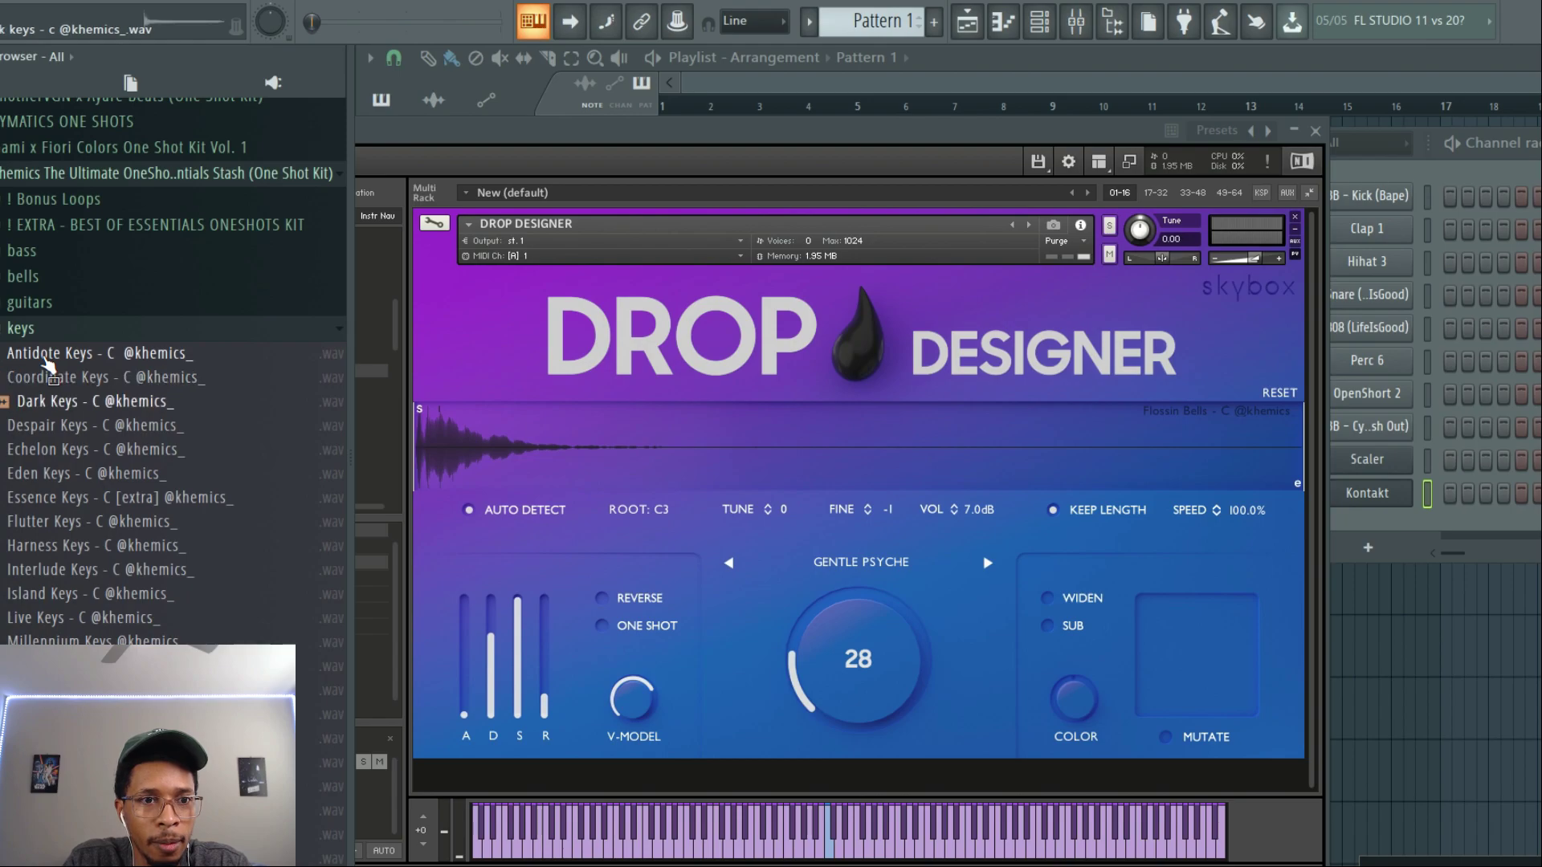
pyautogui.press('Down')
pyautogui.press('Down')
pyautogui.press('Down')
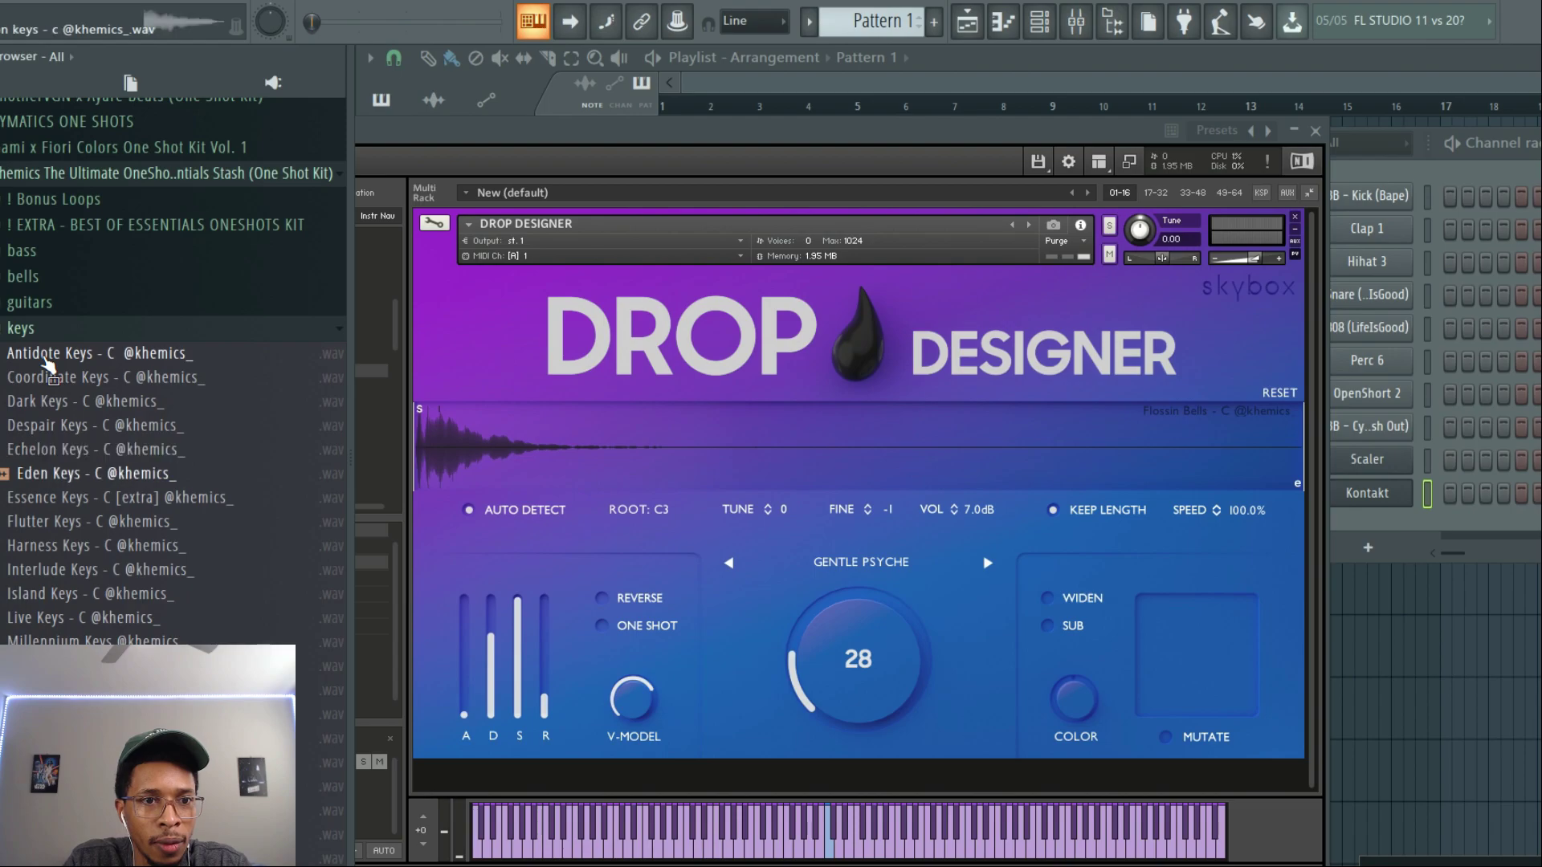
pyautogui.press('Down')
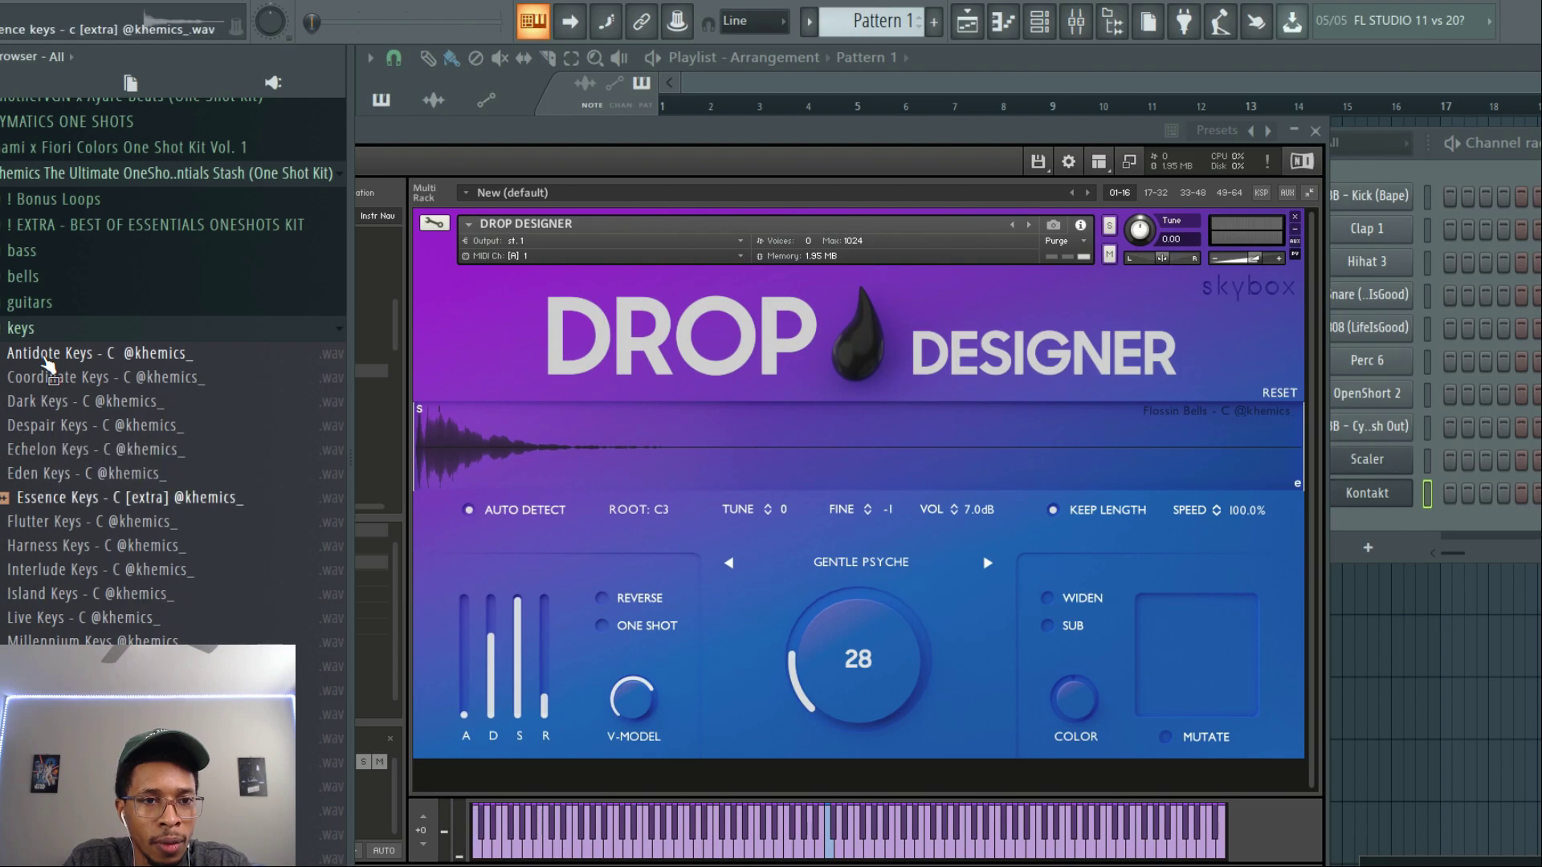
pyautogui.press('Down')
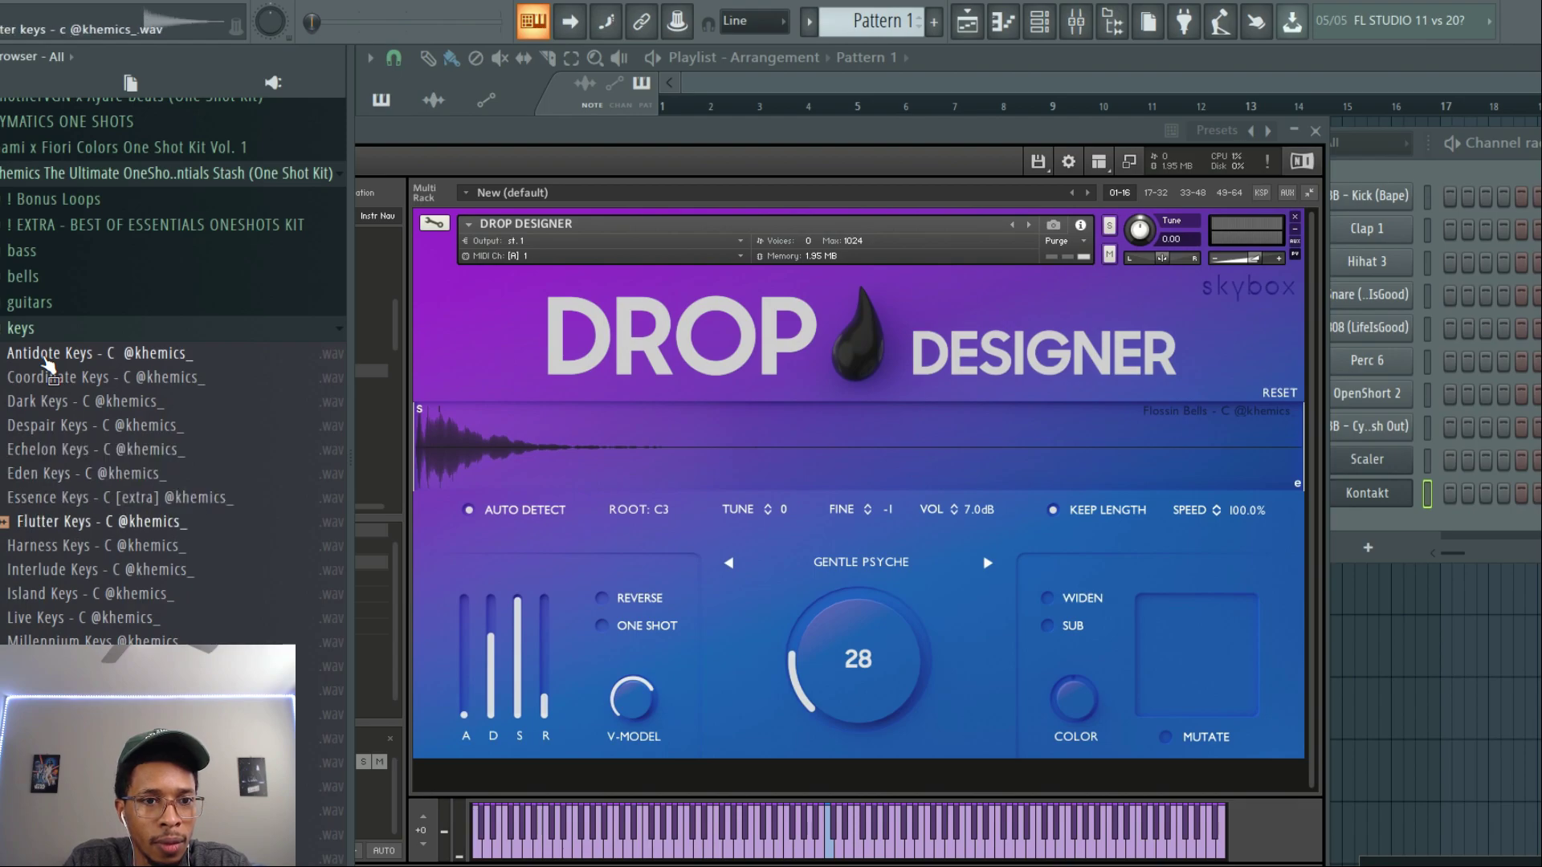
pyautogui.press('Down')
pyautogui.press('Down')
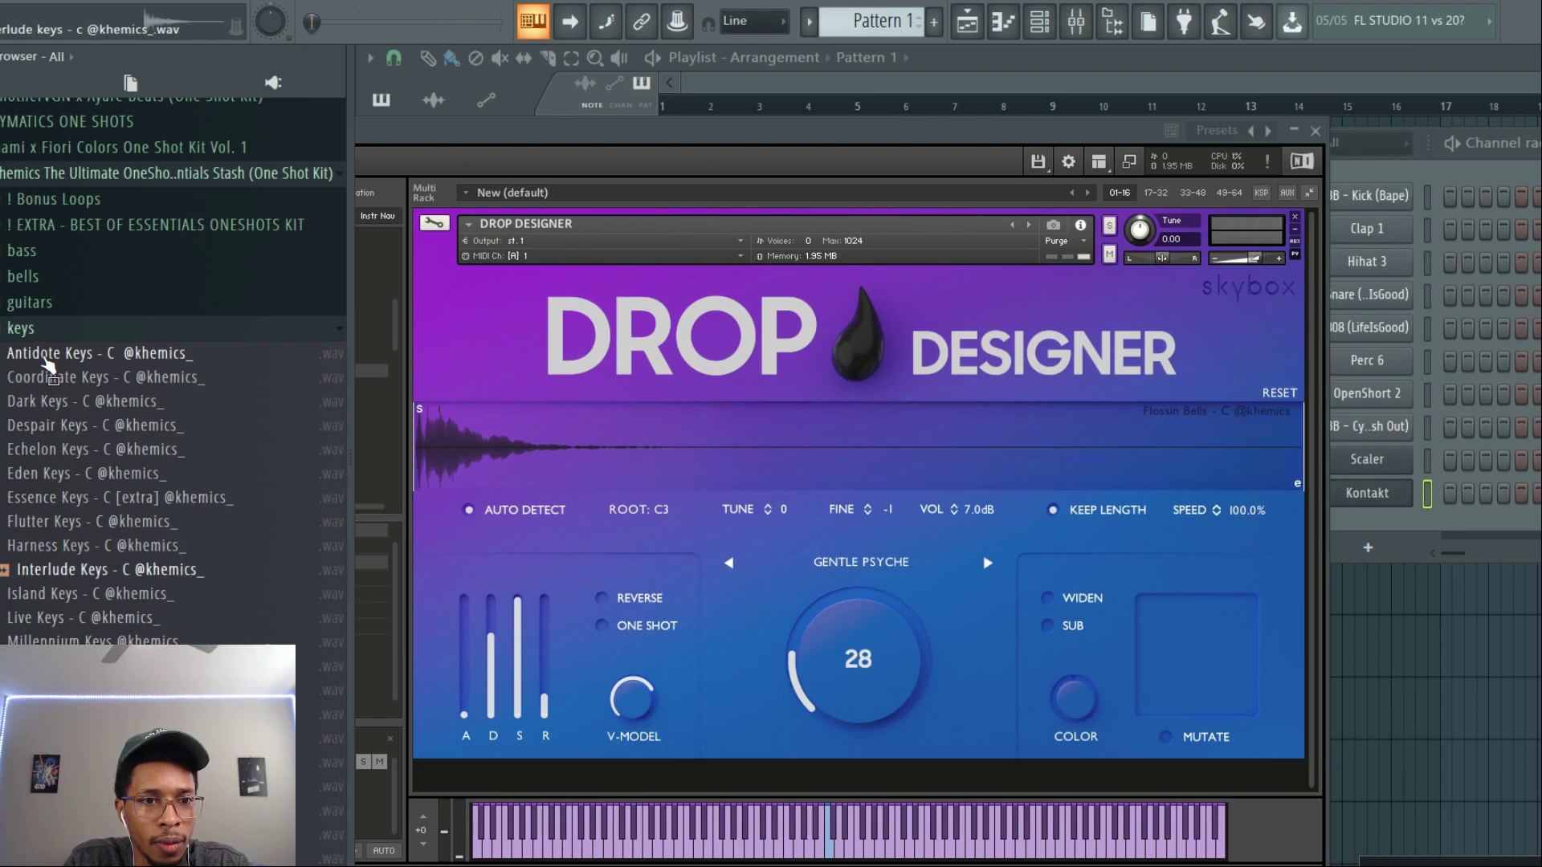
pyautogui.press('Down')
pyautogui.press('Down')
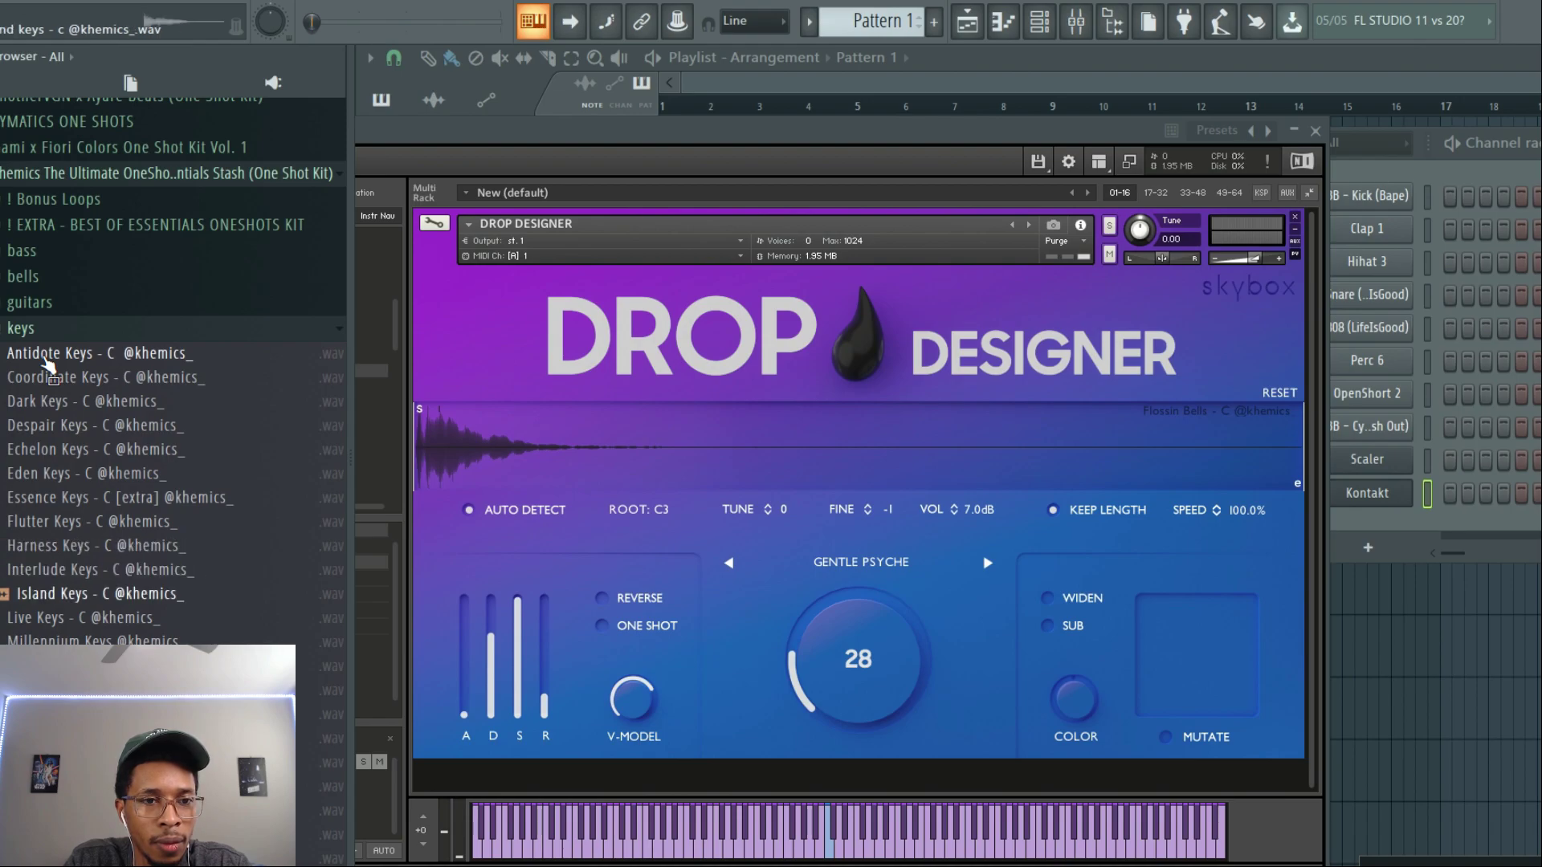
pyautogui.press('Up')
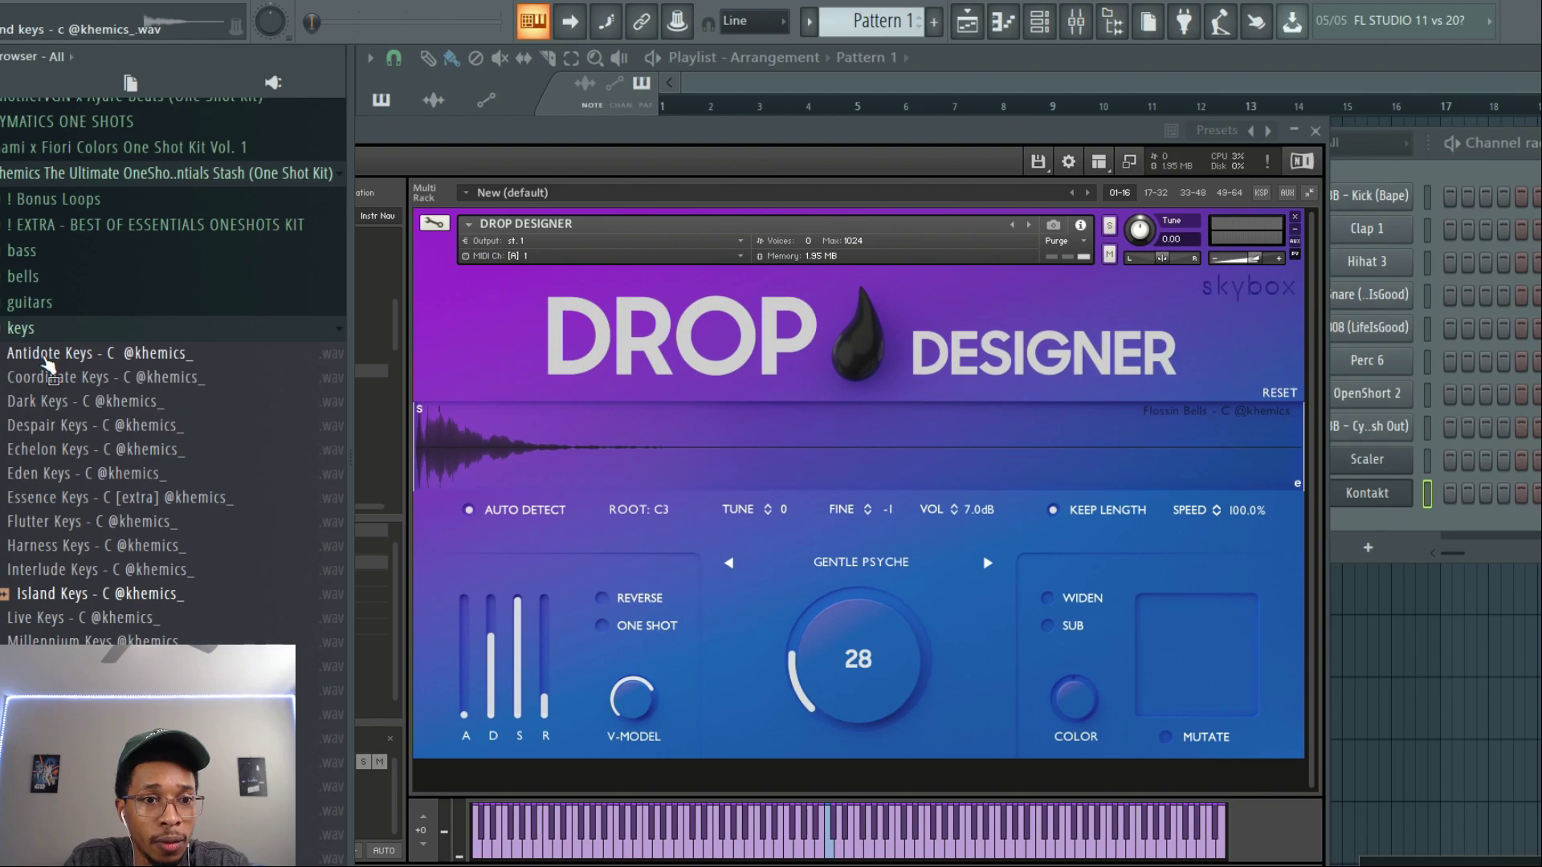
pyautogui.press('Down')
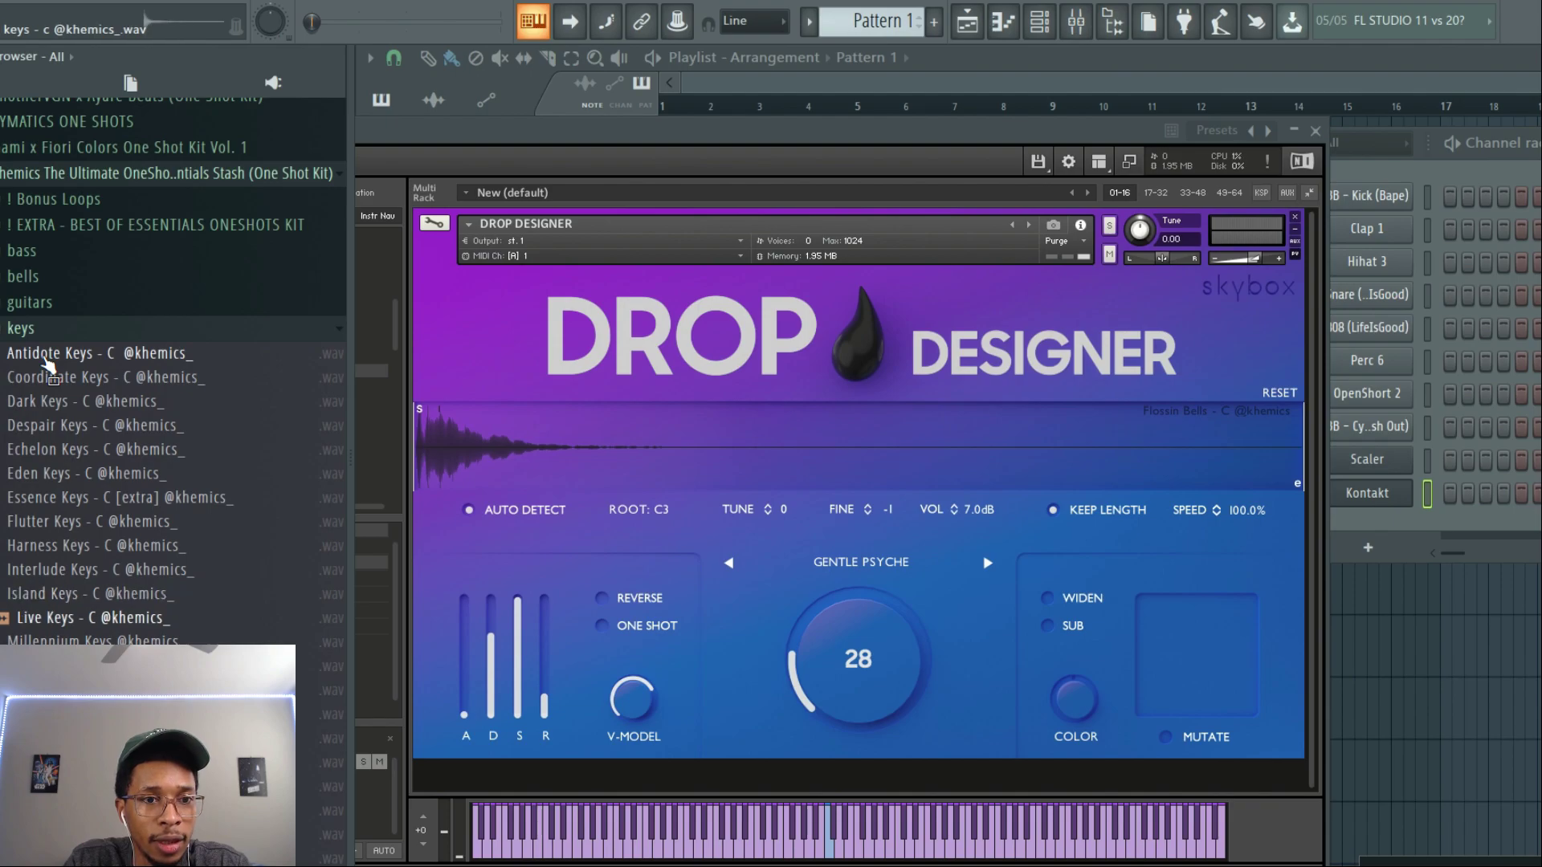
# Step: Load Island Keys into Drop Designer in place of the bells sample, then collapse the keys folder
pyautogui.moveTo(48, 594); pyautogui.dragTo(717, 562)
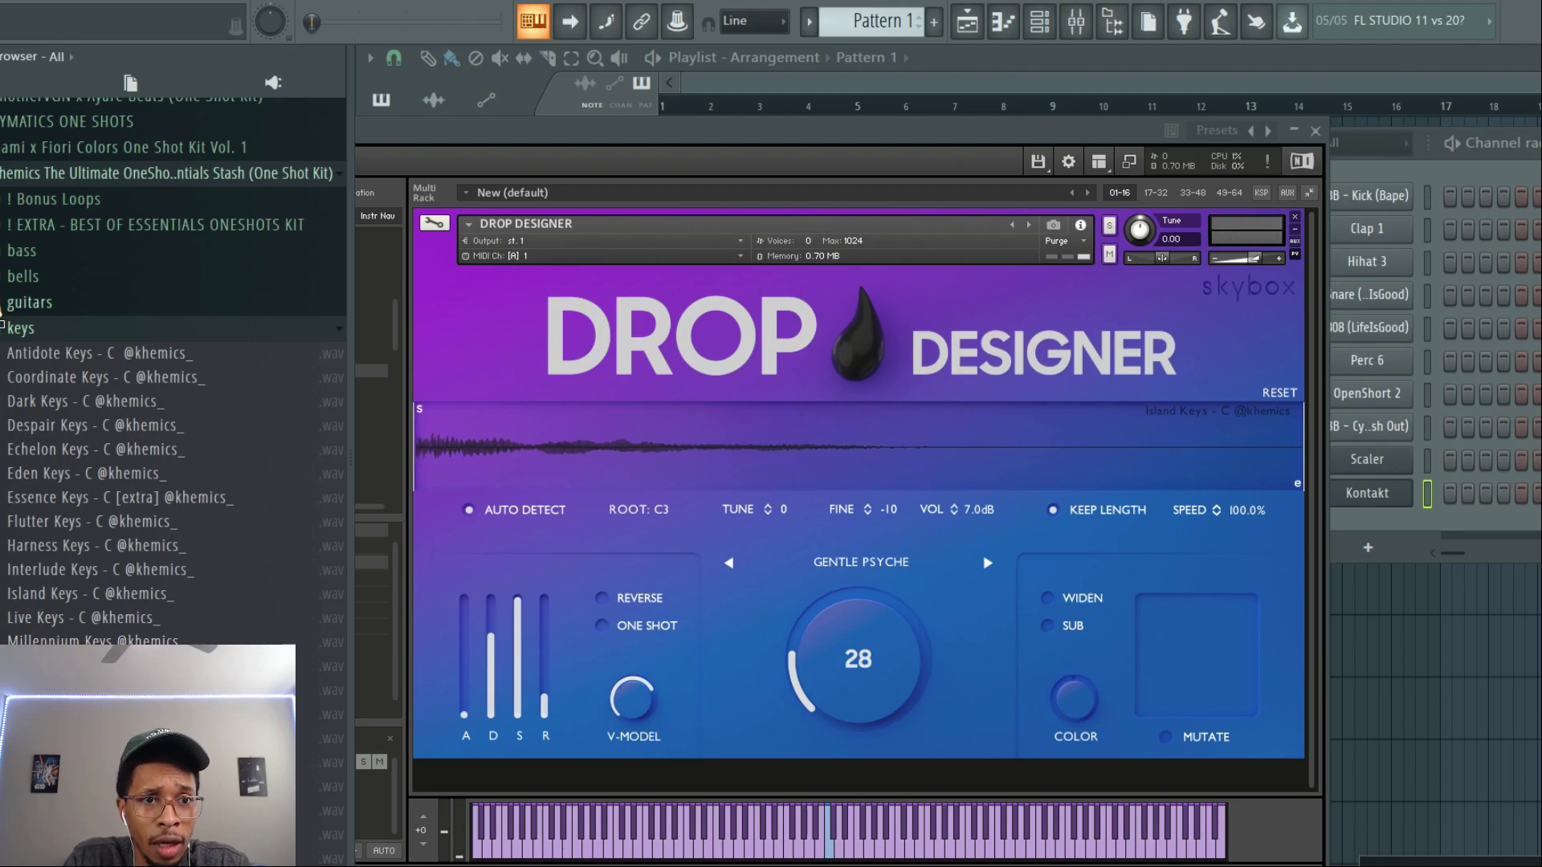
pyautogui.click(22, 329)
# Step: Open the mallets folder and preview Cleanest Mallets through Nail Mallet and the samples below
pyautogui.click(38, 351)
pyautogui.moveTo(42, 361); pyautogui.dragTo(71, 339)
pyautogui.press('Down')
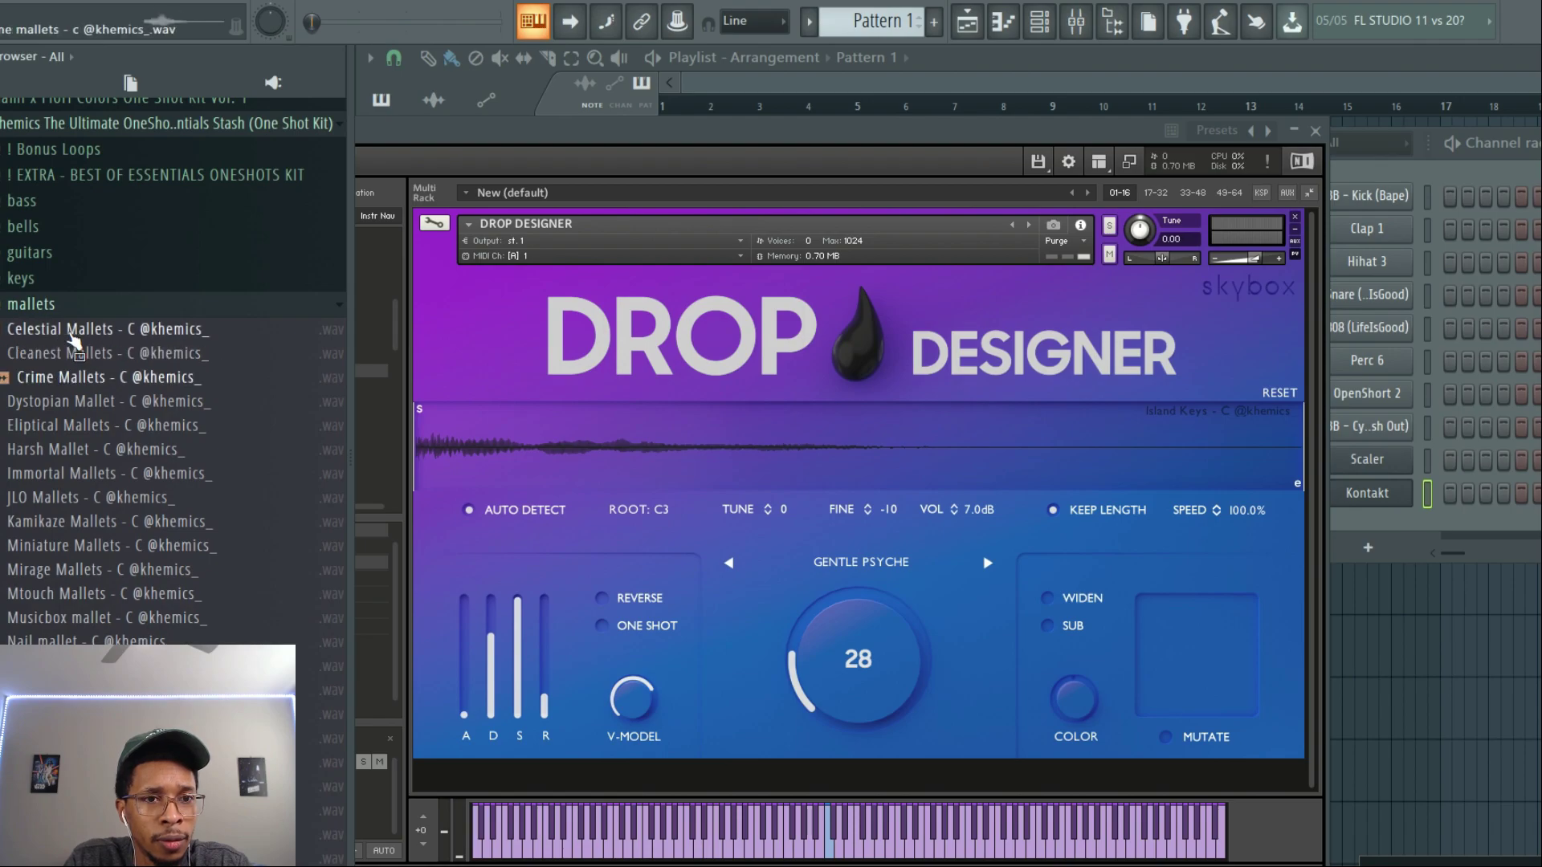
pyautogui.press('Down')
pyautogui.press('Down')
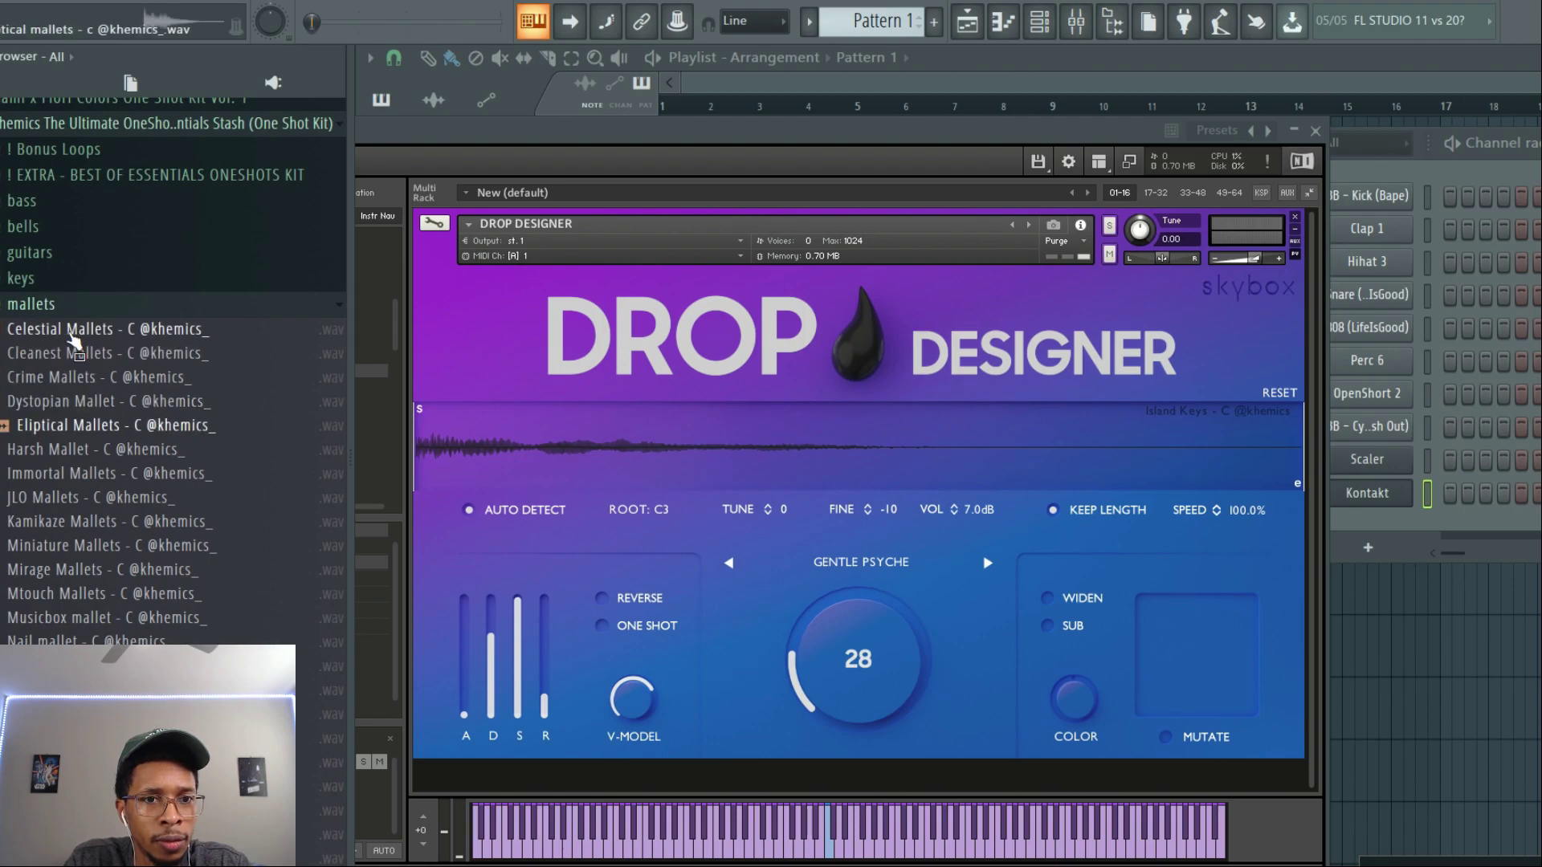
pyautogui.press('Down')
pyautogui.press('Down')
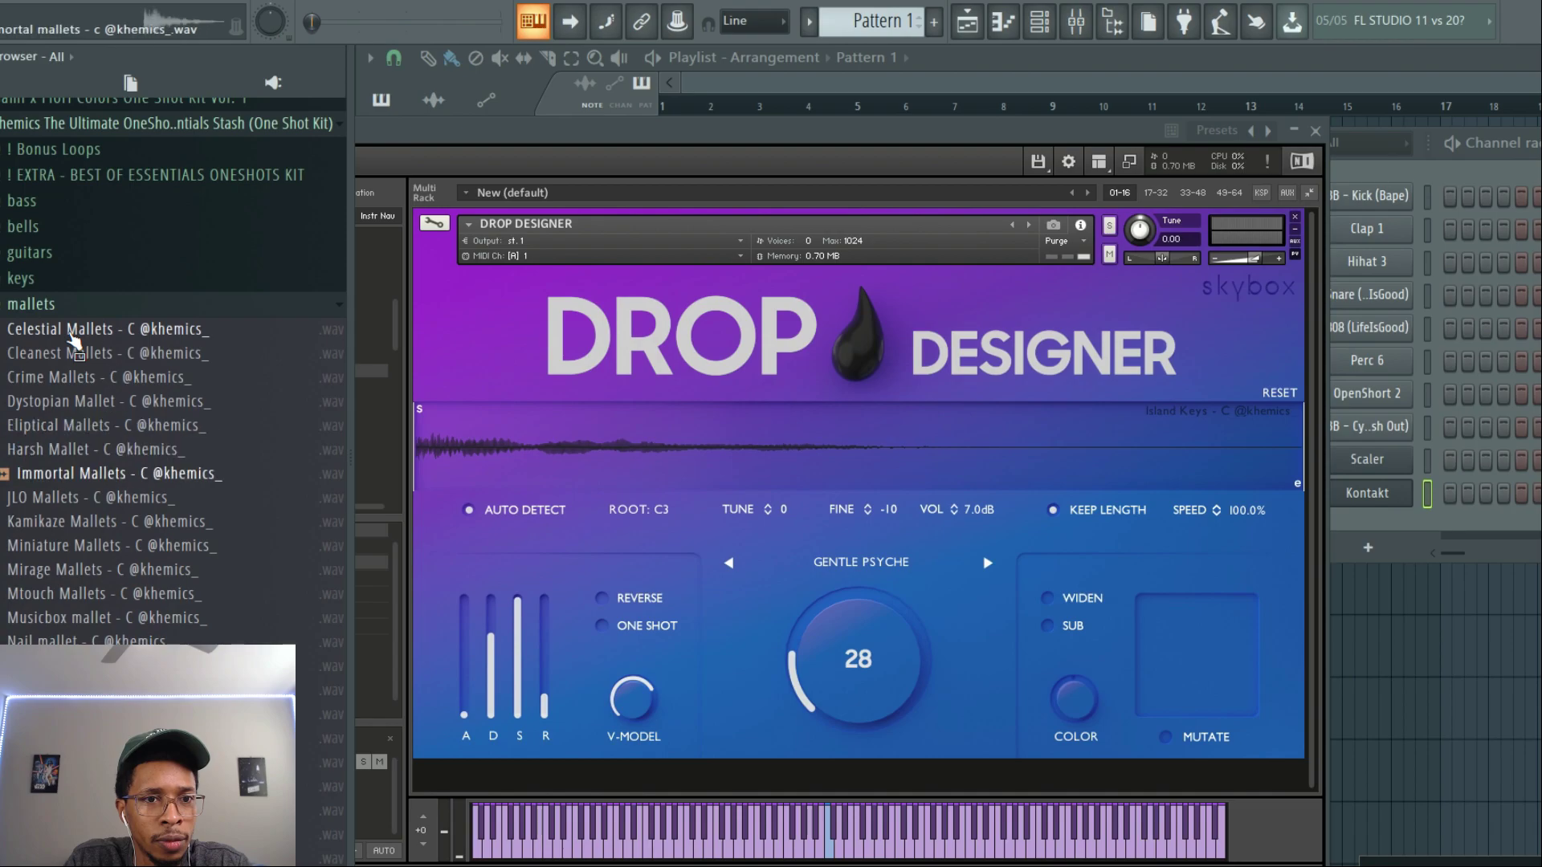
pyautogui.press('Down')
pyautogui.press('Down')
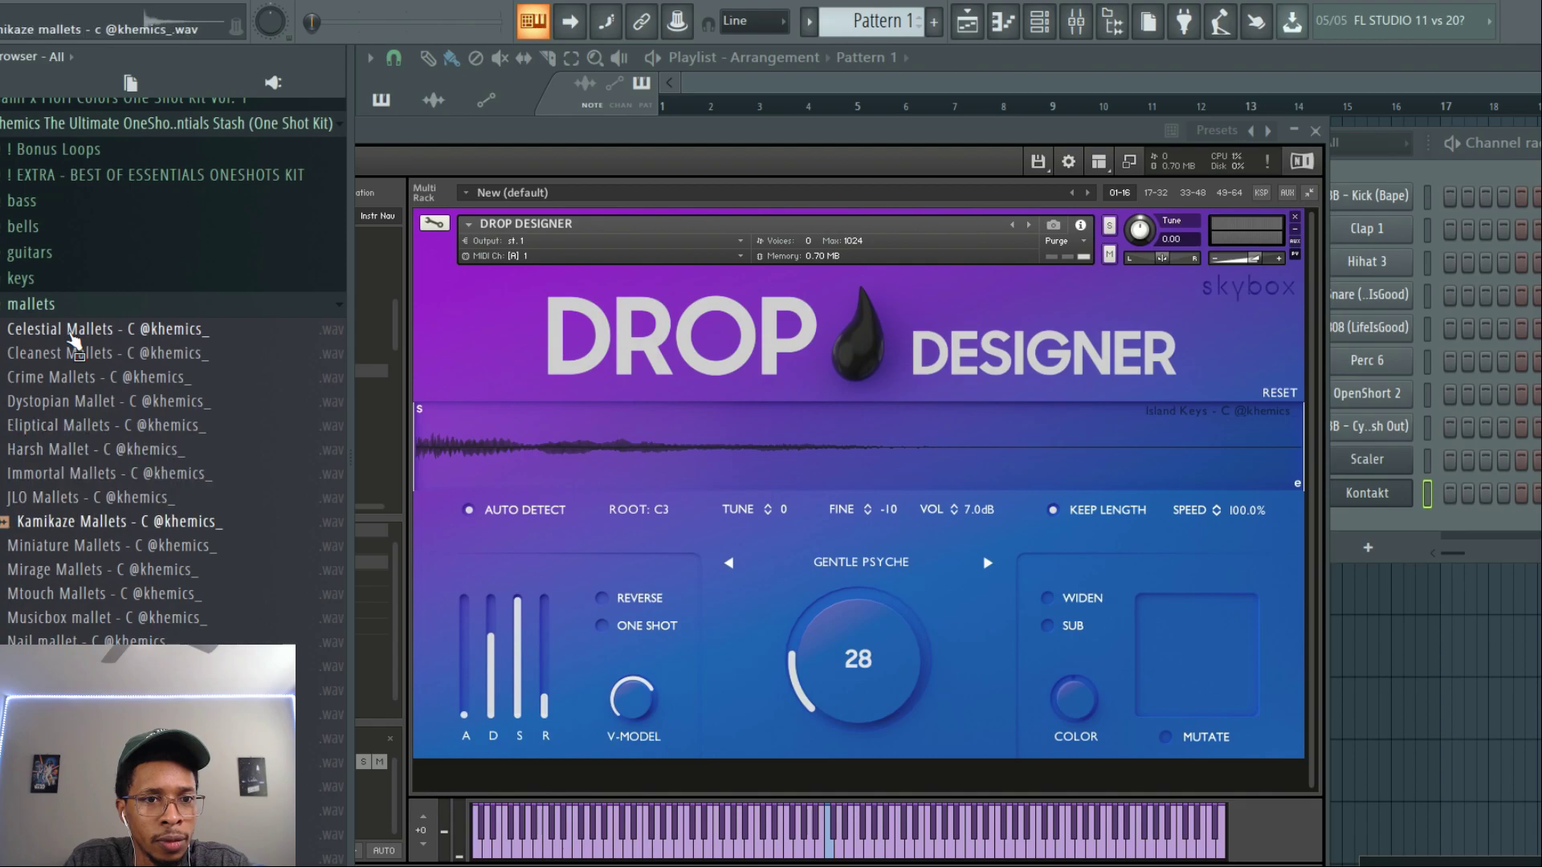
pyautogui.press('Down')
pyautogui.press('Down')
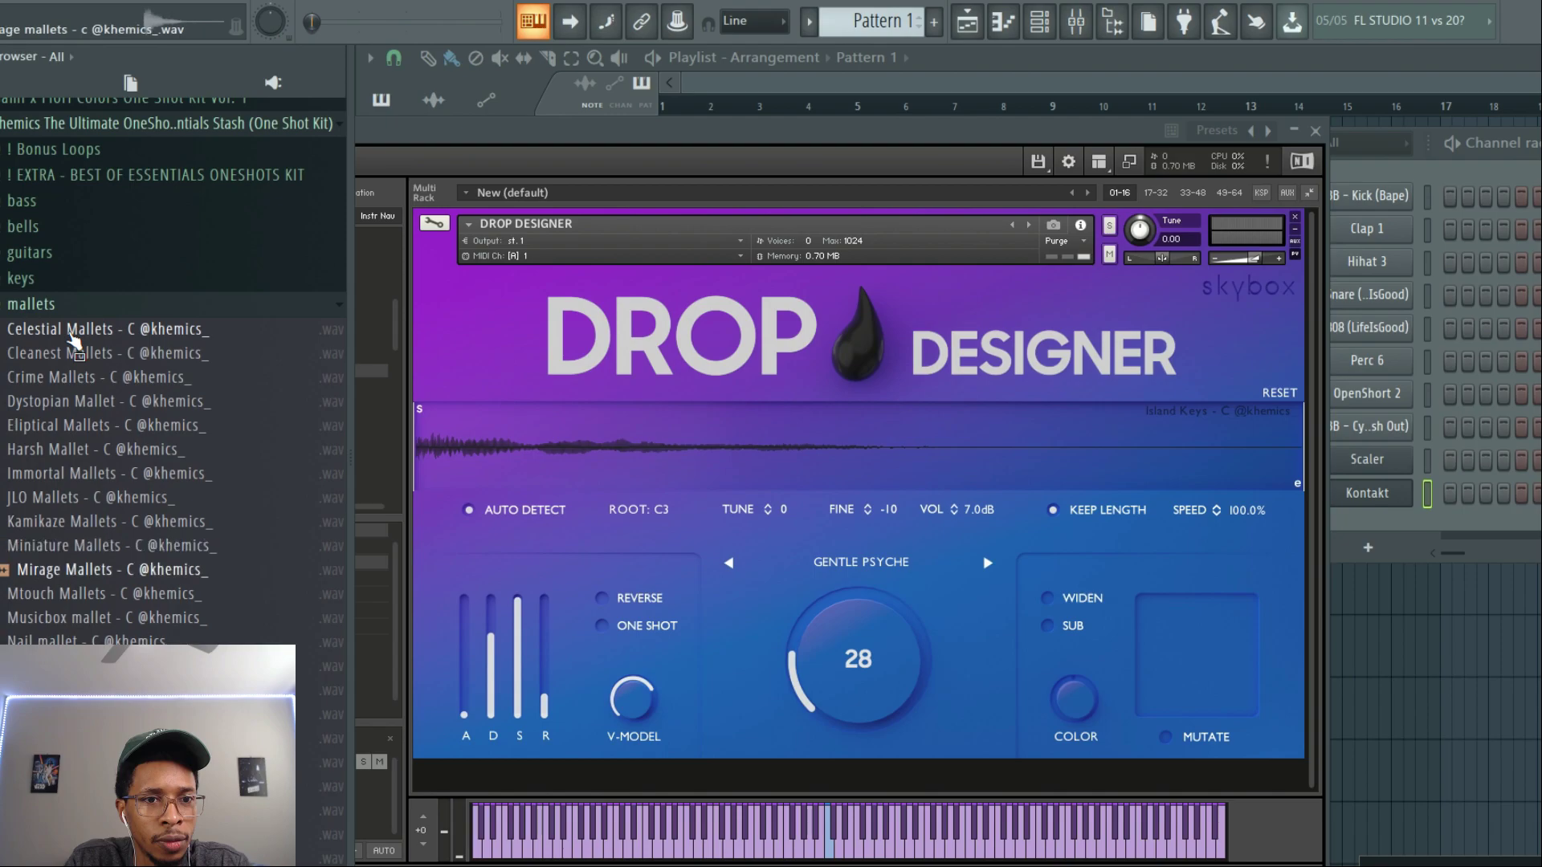
pyautogui.press('Down')
pyautogui.press('Down')
pyautogui.press('Down')
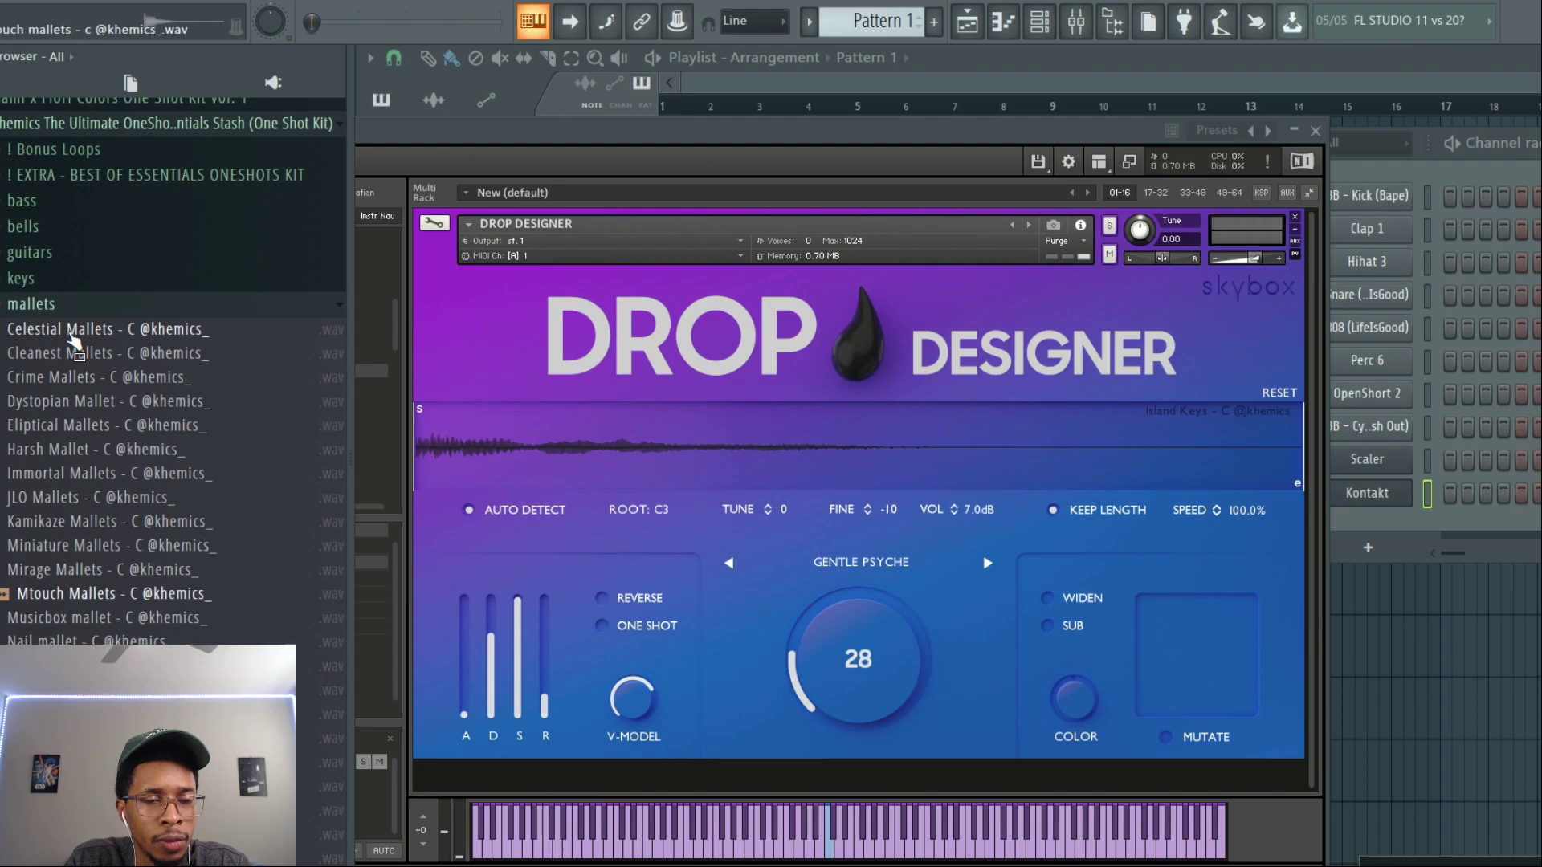
pyautogui.press('Down')
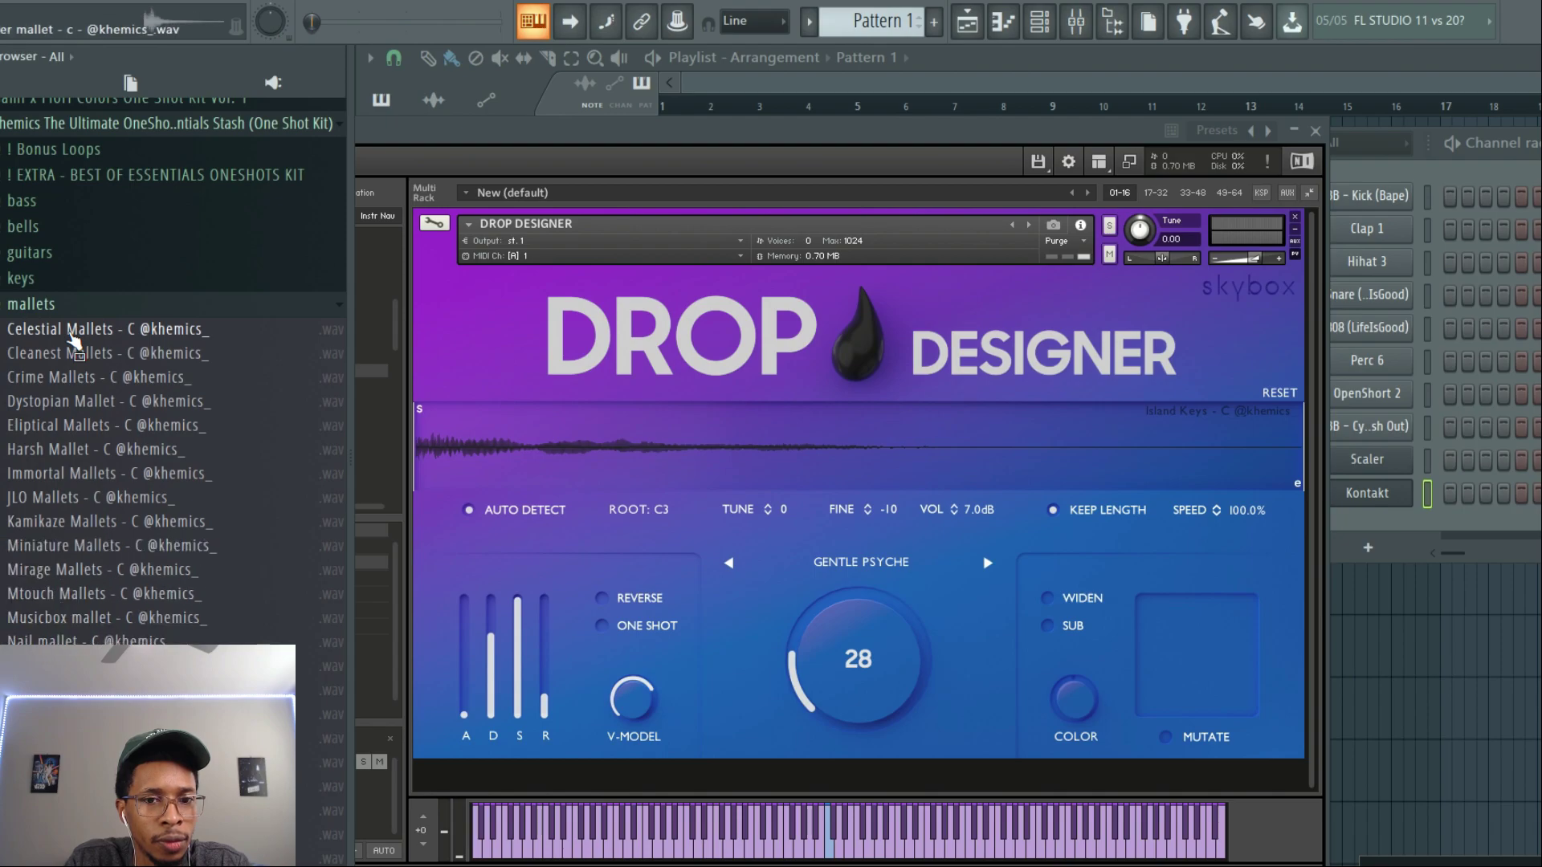
pyautogui.press('Down')
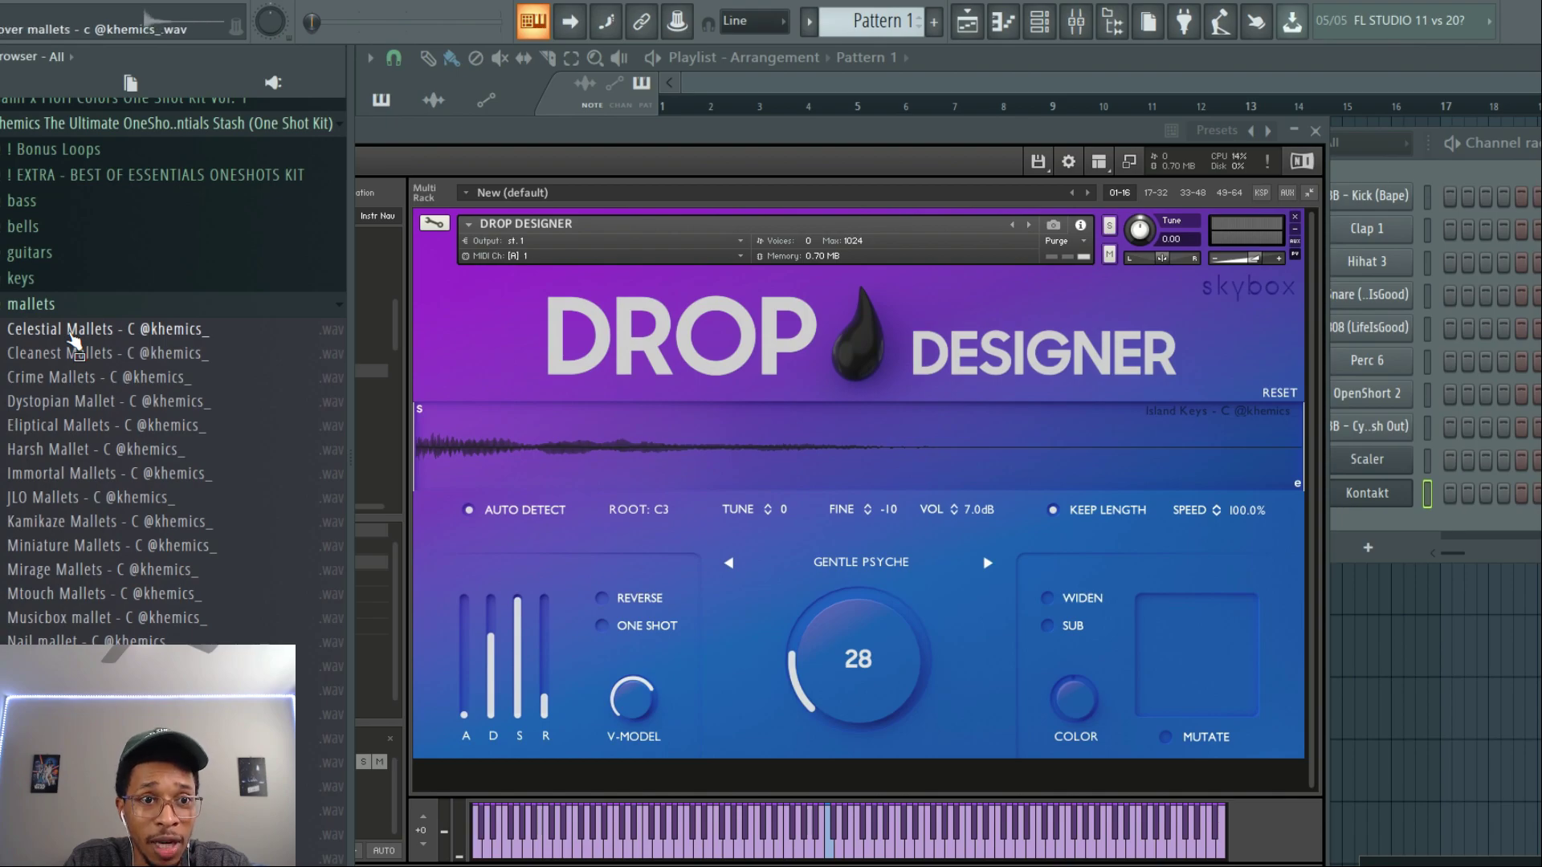
pyautogui.press('Down')
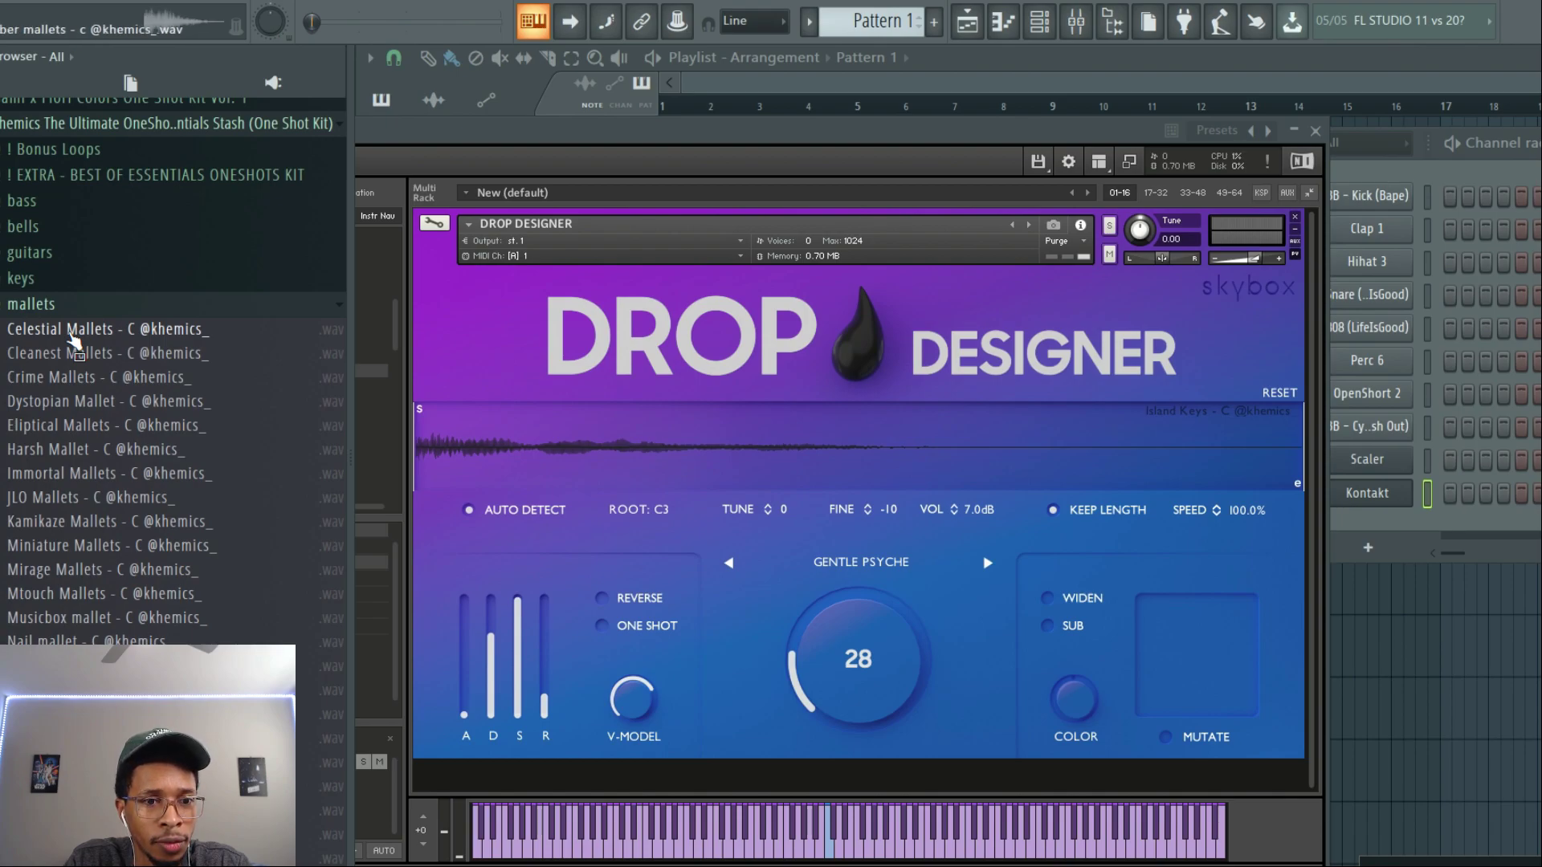
pyautogui.press('Down')
pyautogui.press('Down')
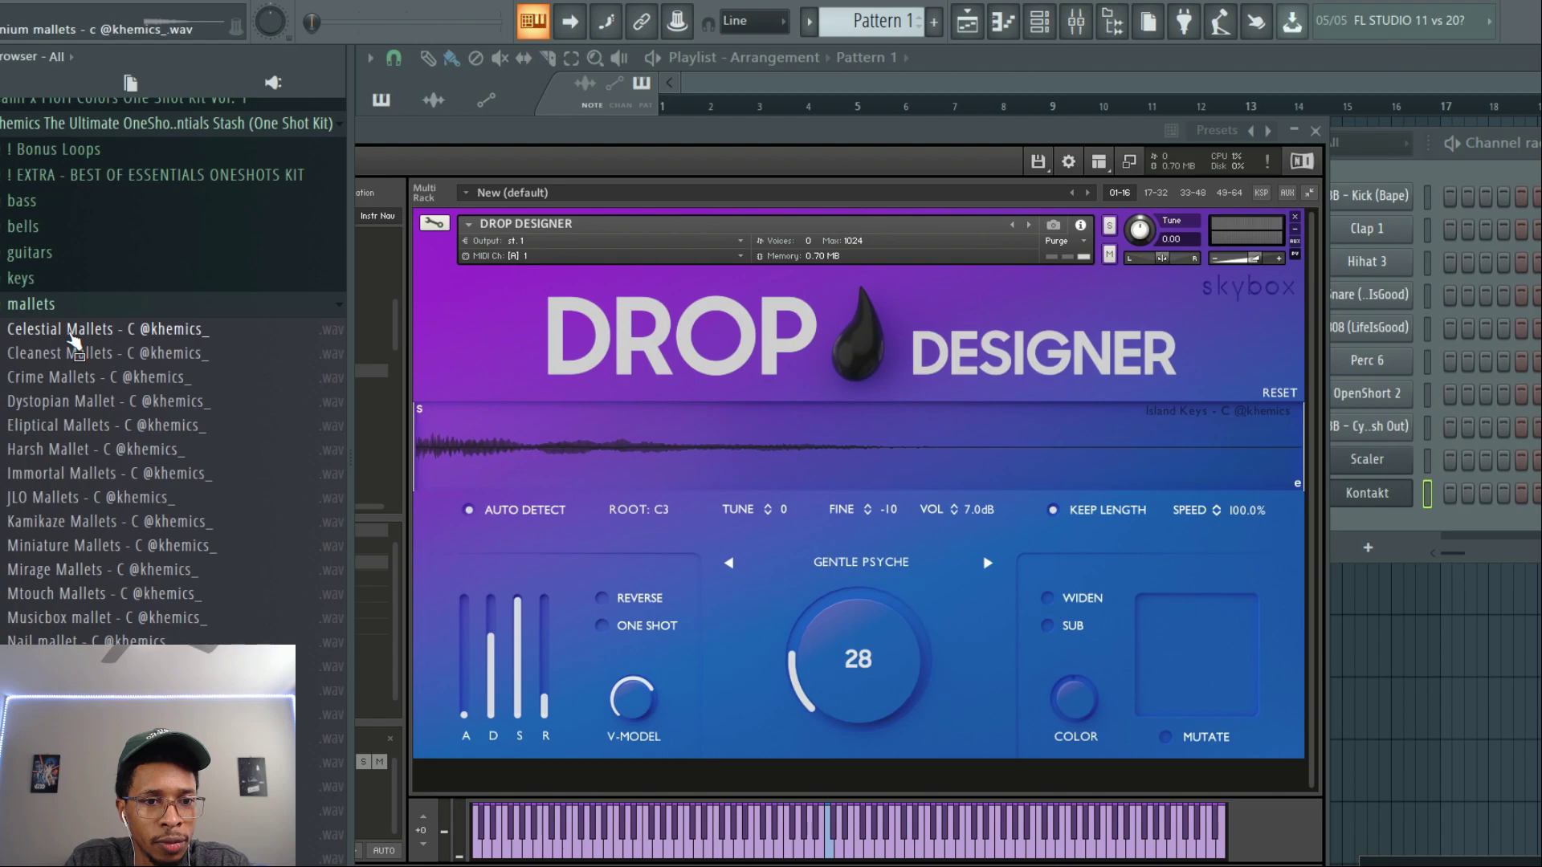
pyautogui.press('Down')
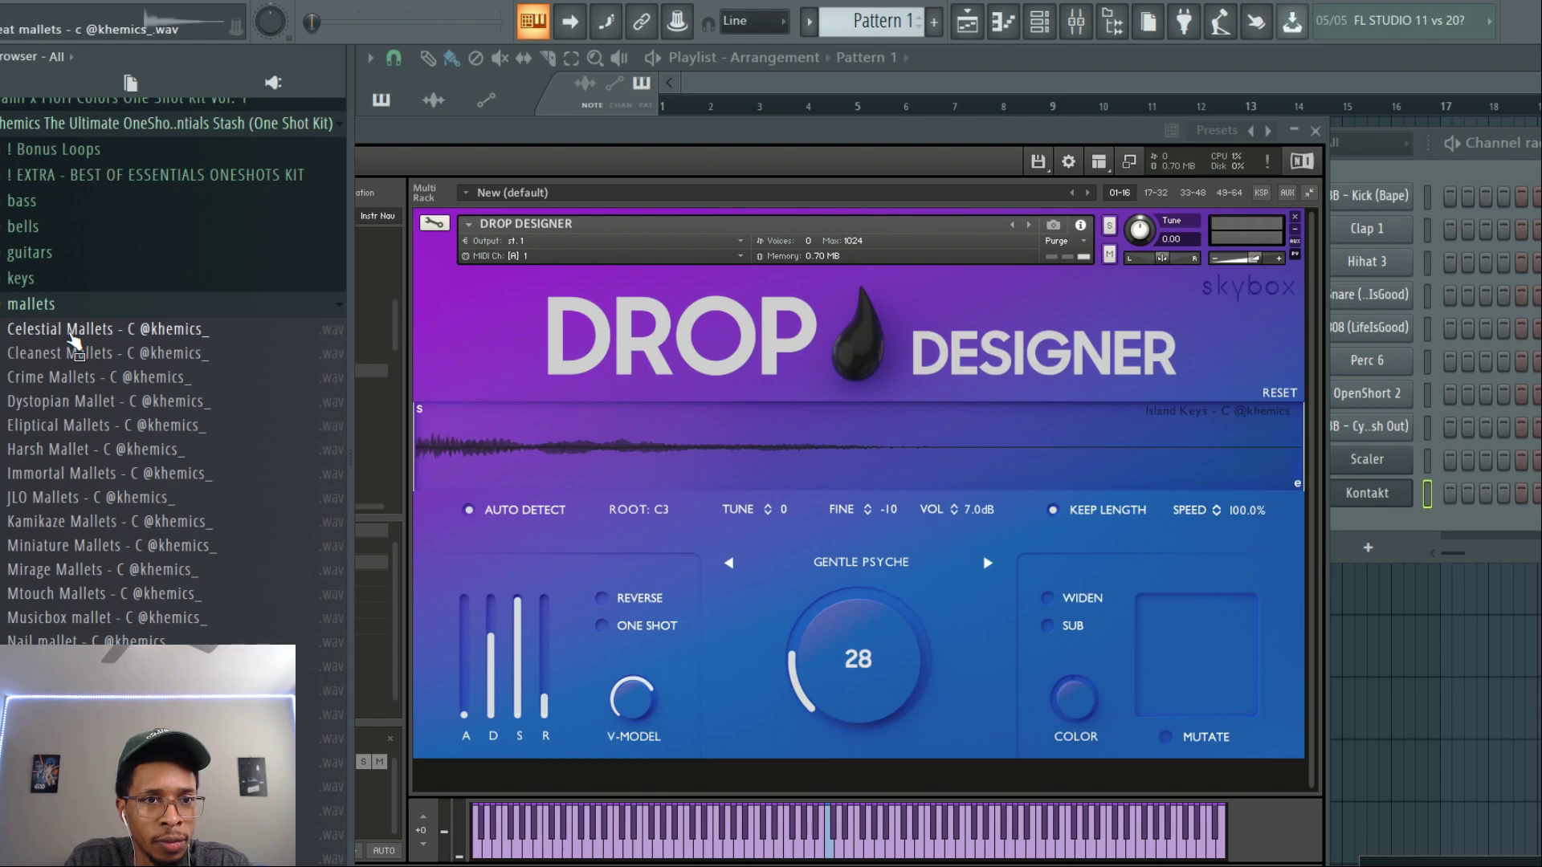
# Step: Swap mallets for the pads folder and preview Bounceback, Christmas, Crime, Euphoric through Toronto Pad
pyautogui.click(42, 306)
pyautogui.click(45, 333)
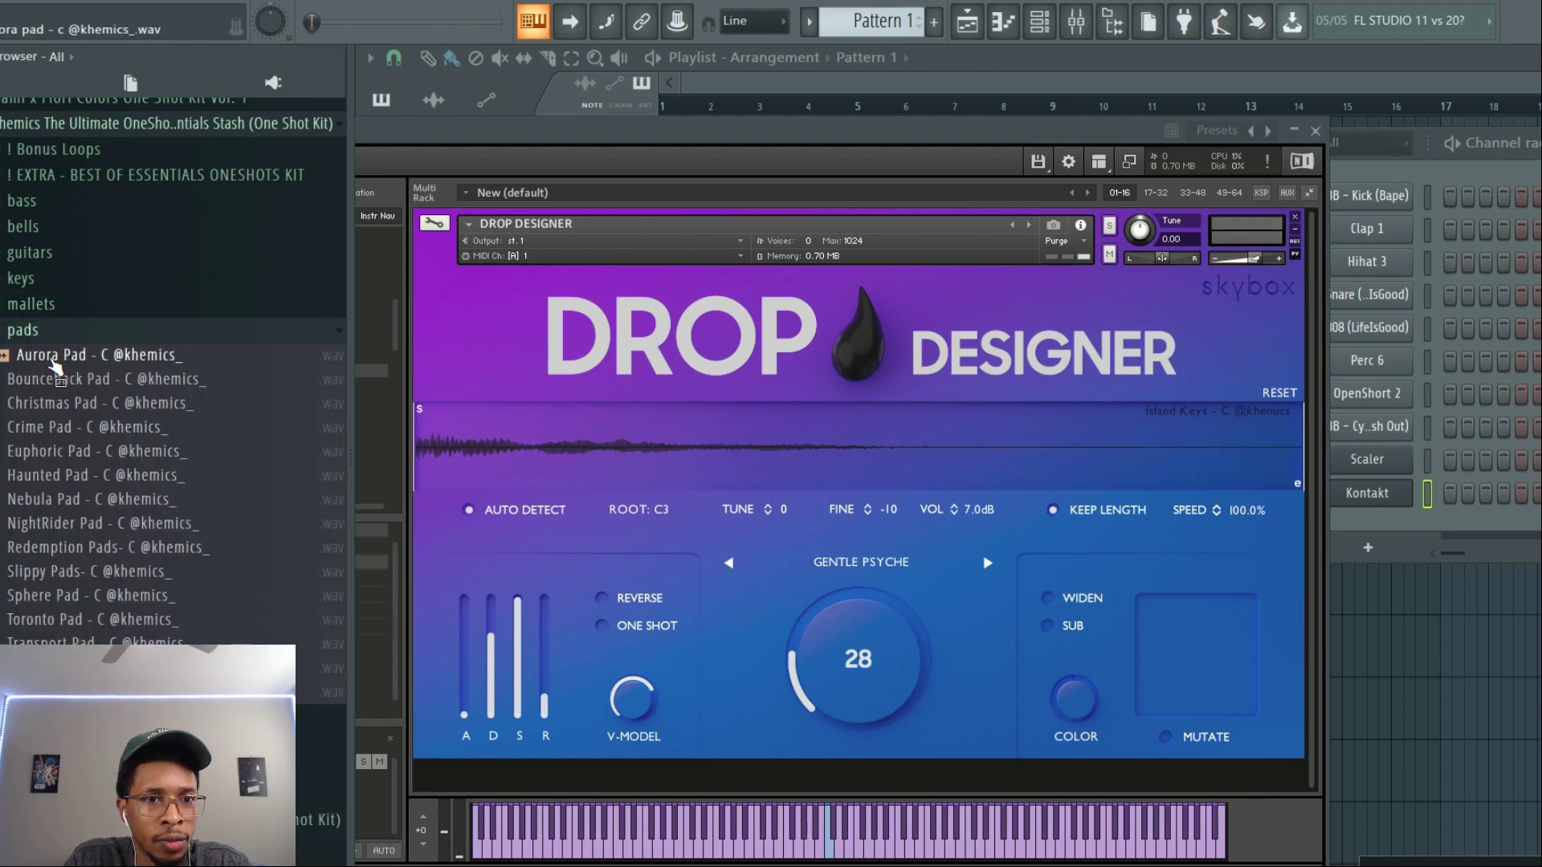
pyautogui.click(53, 370)
pyautogui.press('Down')
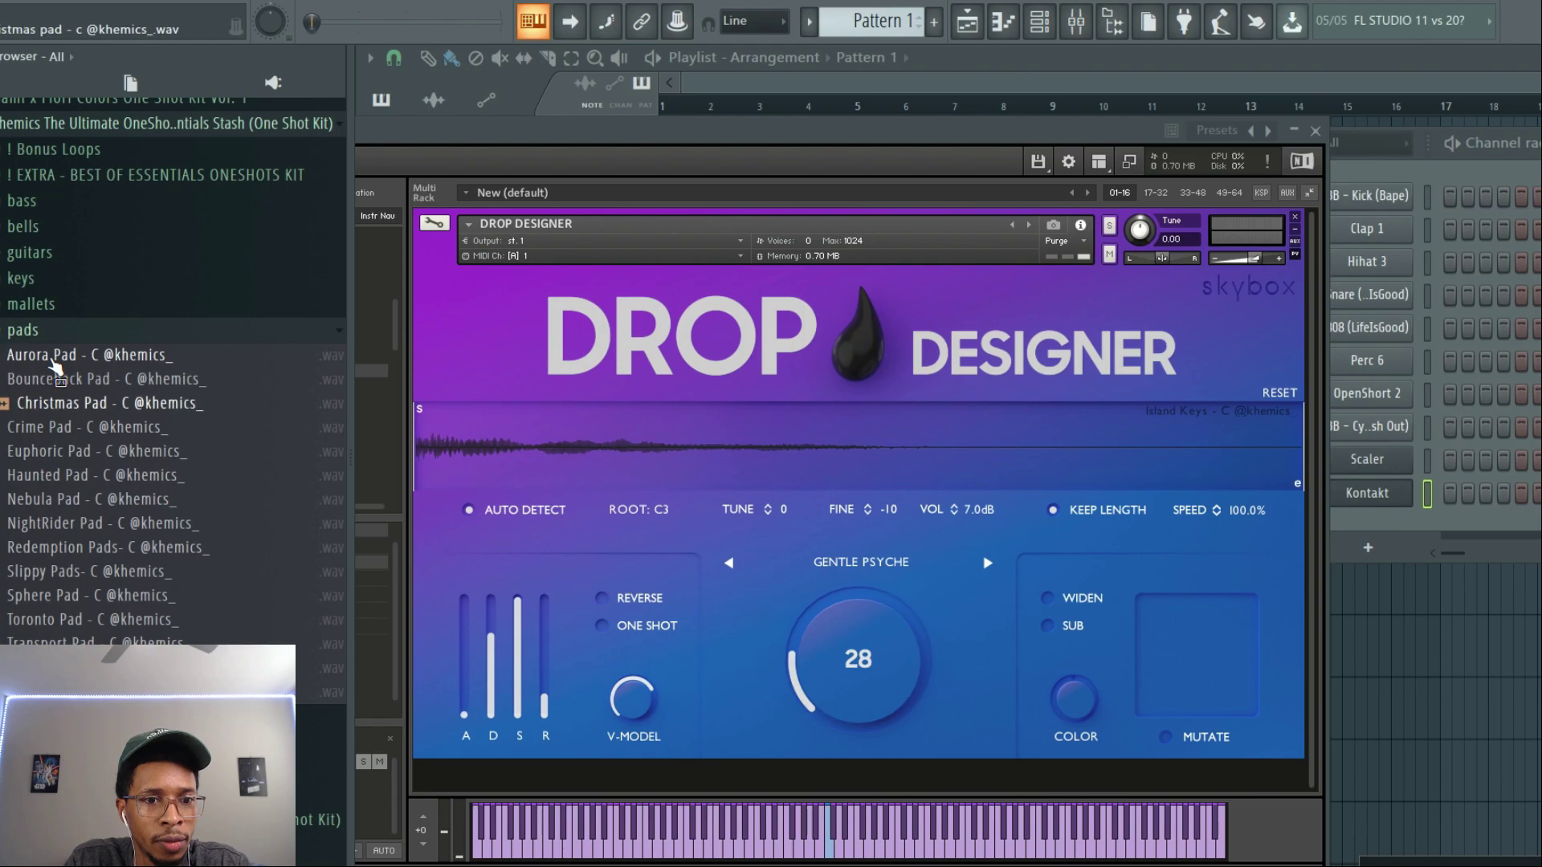
pyautogui.press('Down')
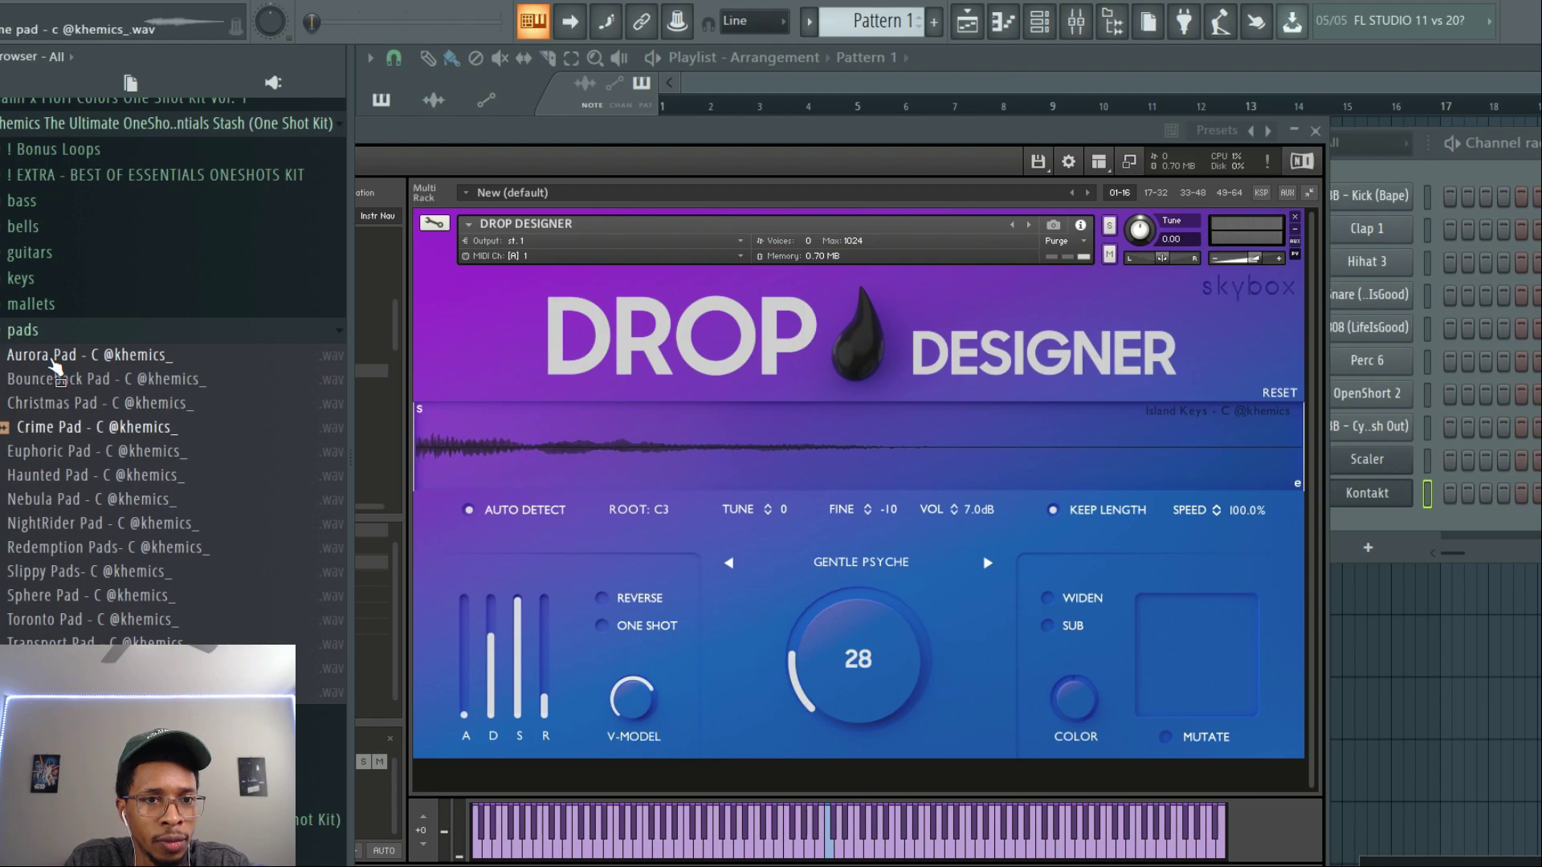
pyautogui.press('Down')
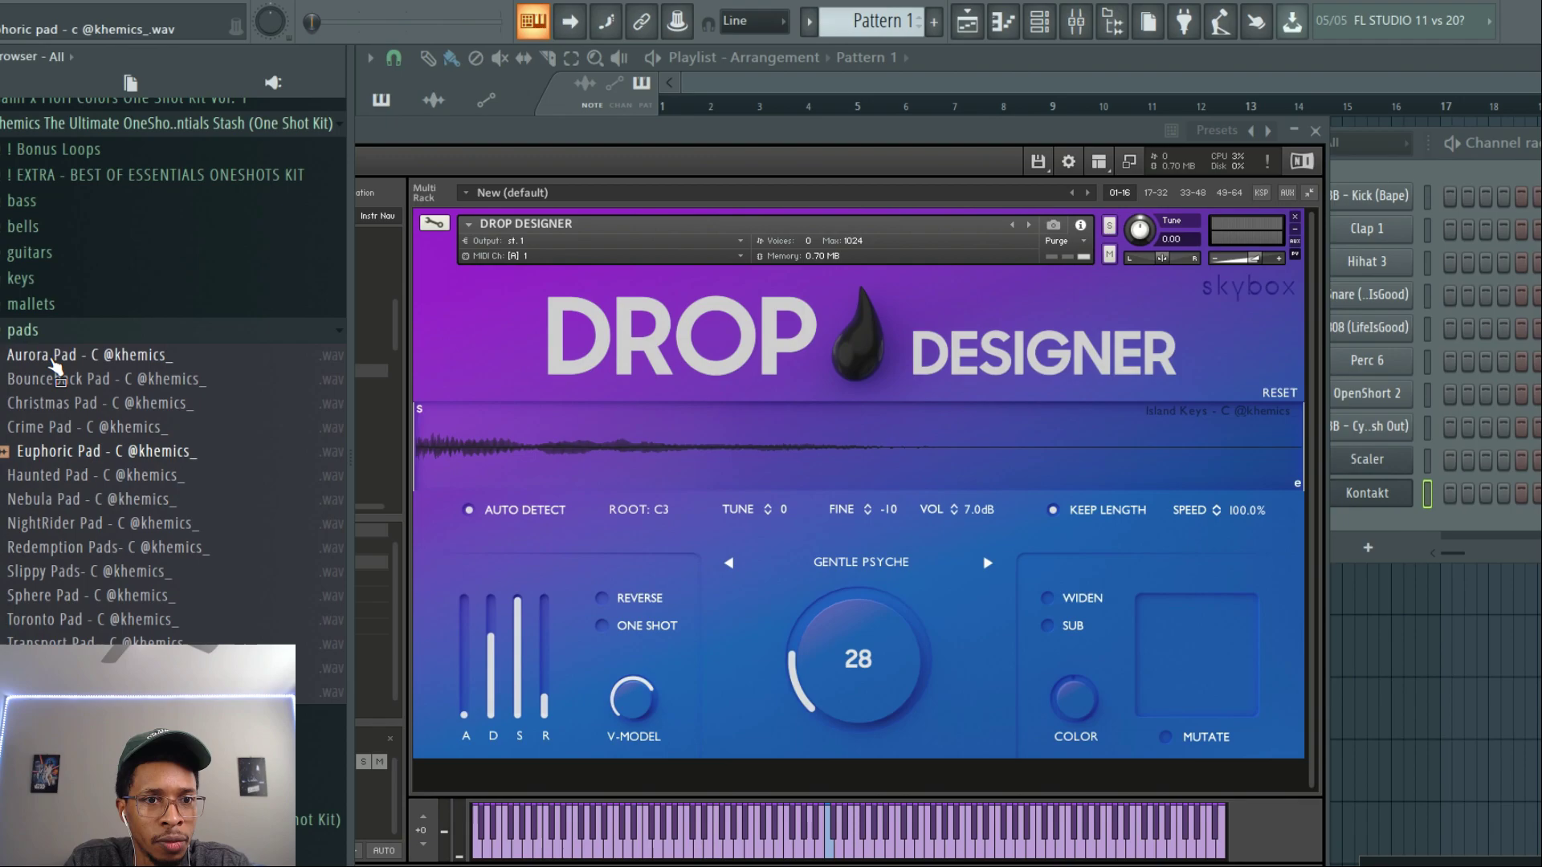
pyautogui.press('Down')
pyautogui.press('Down')
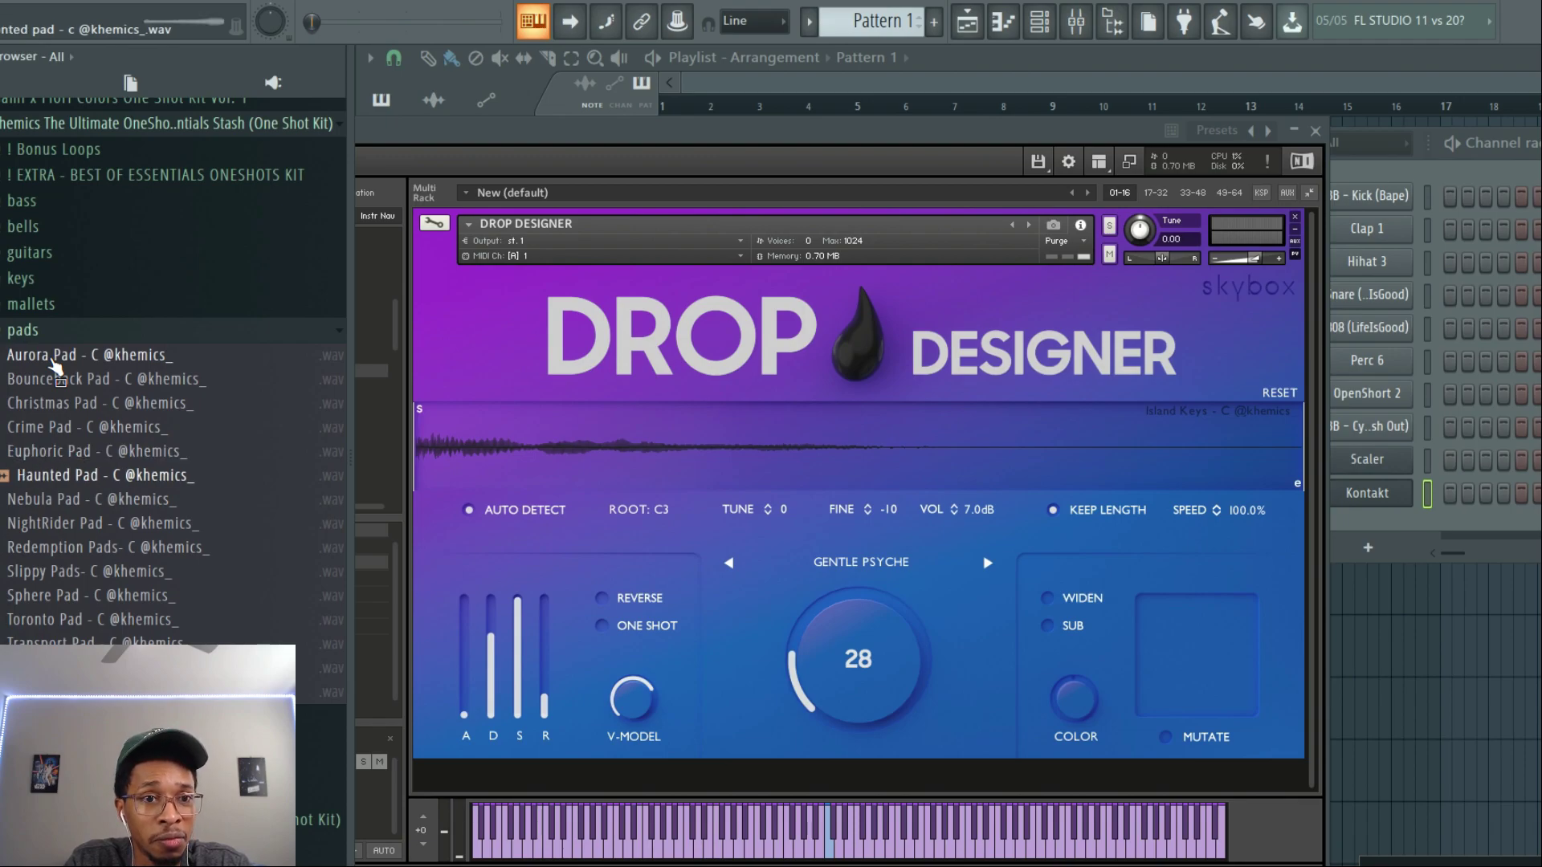
pyautogui.press('Down')
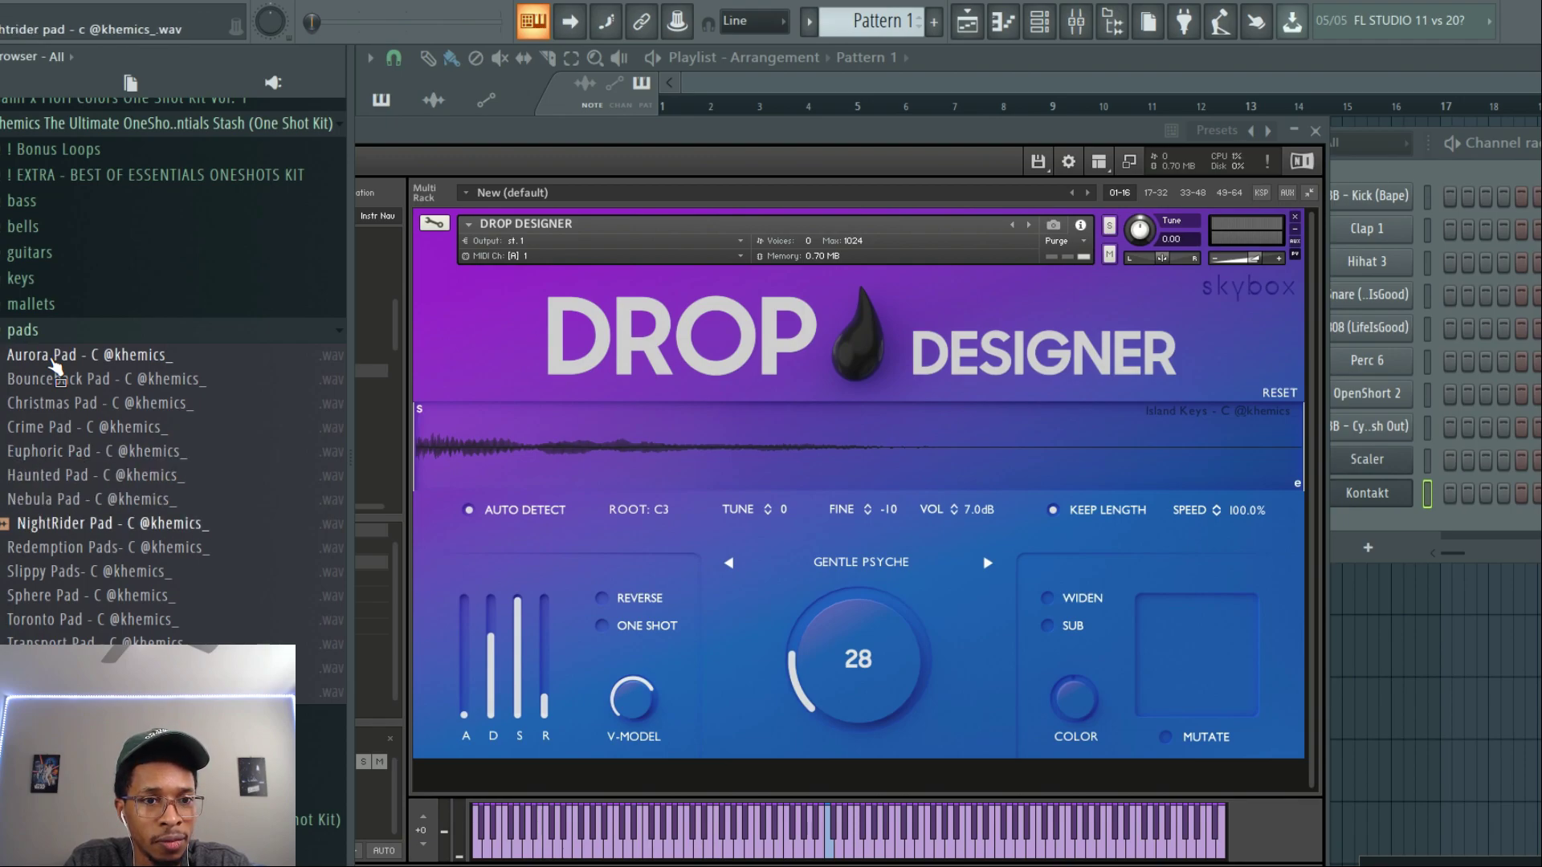
pyautogui.press('Down')
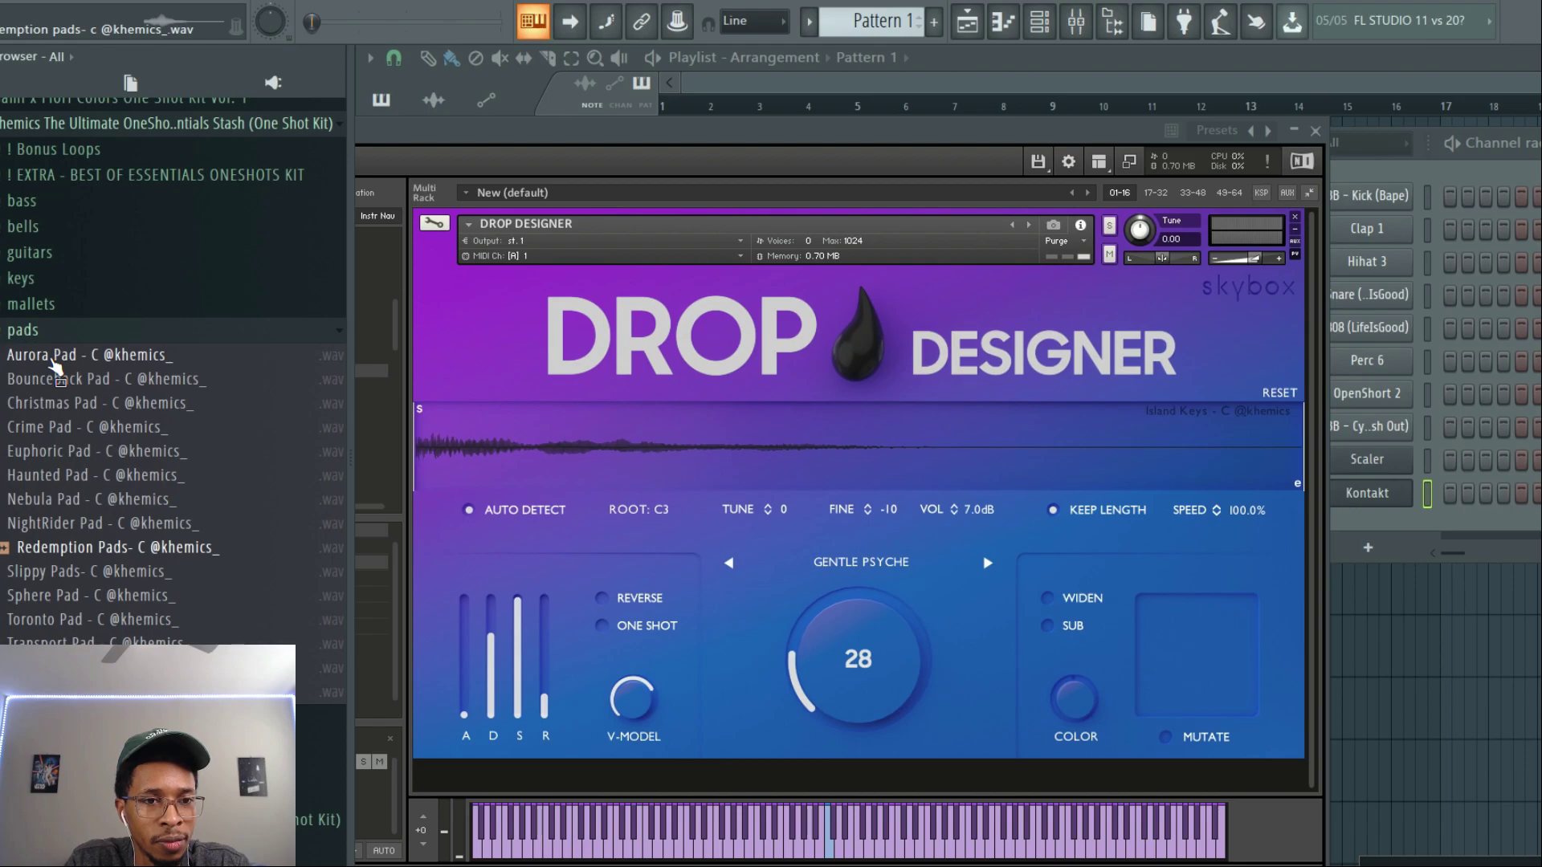
pyautogui.press('Down')
pyautogui.press('Down')
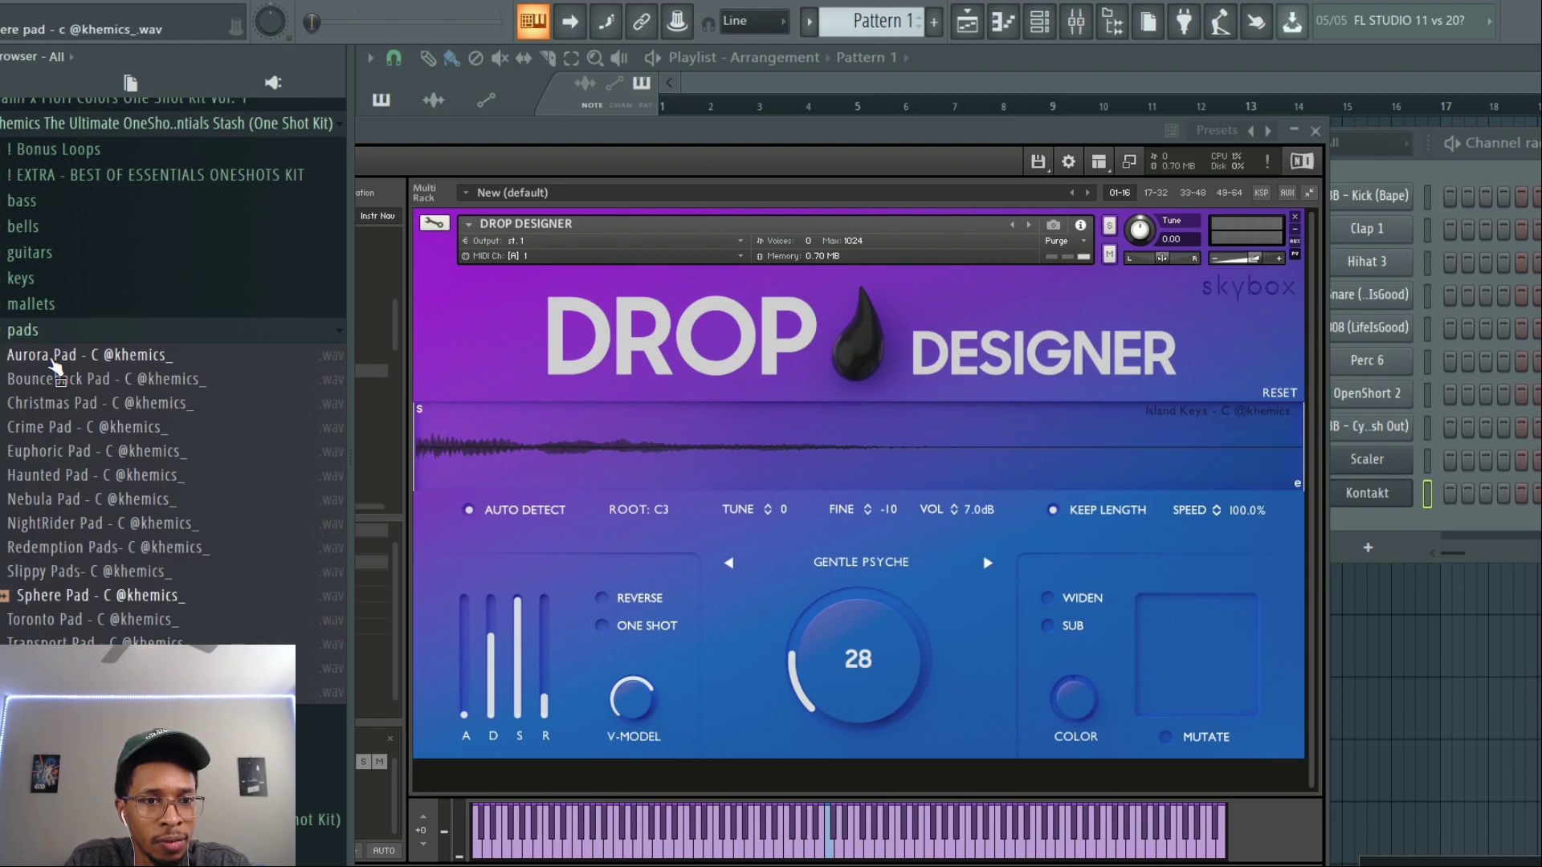
pyautogui.press('Down')
pyautogui.press('Down')
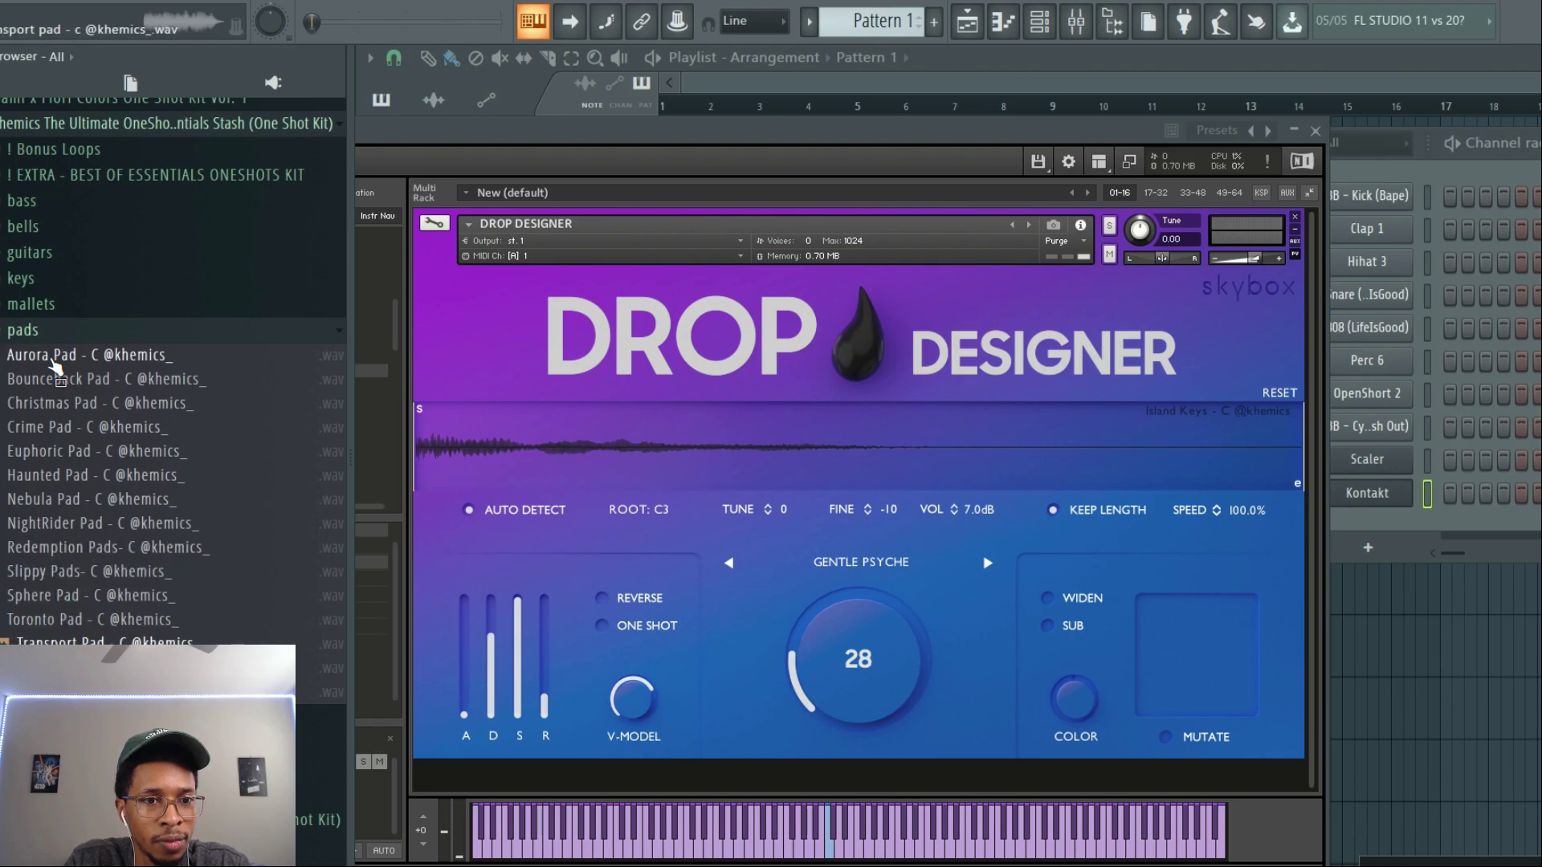
pyautogui.press('Down')
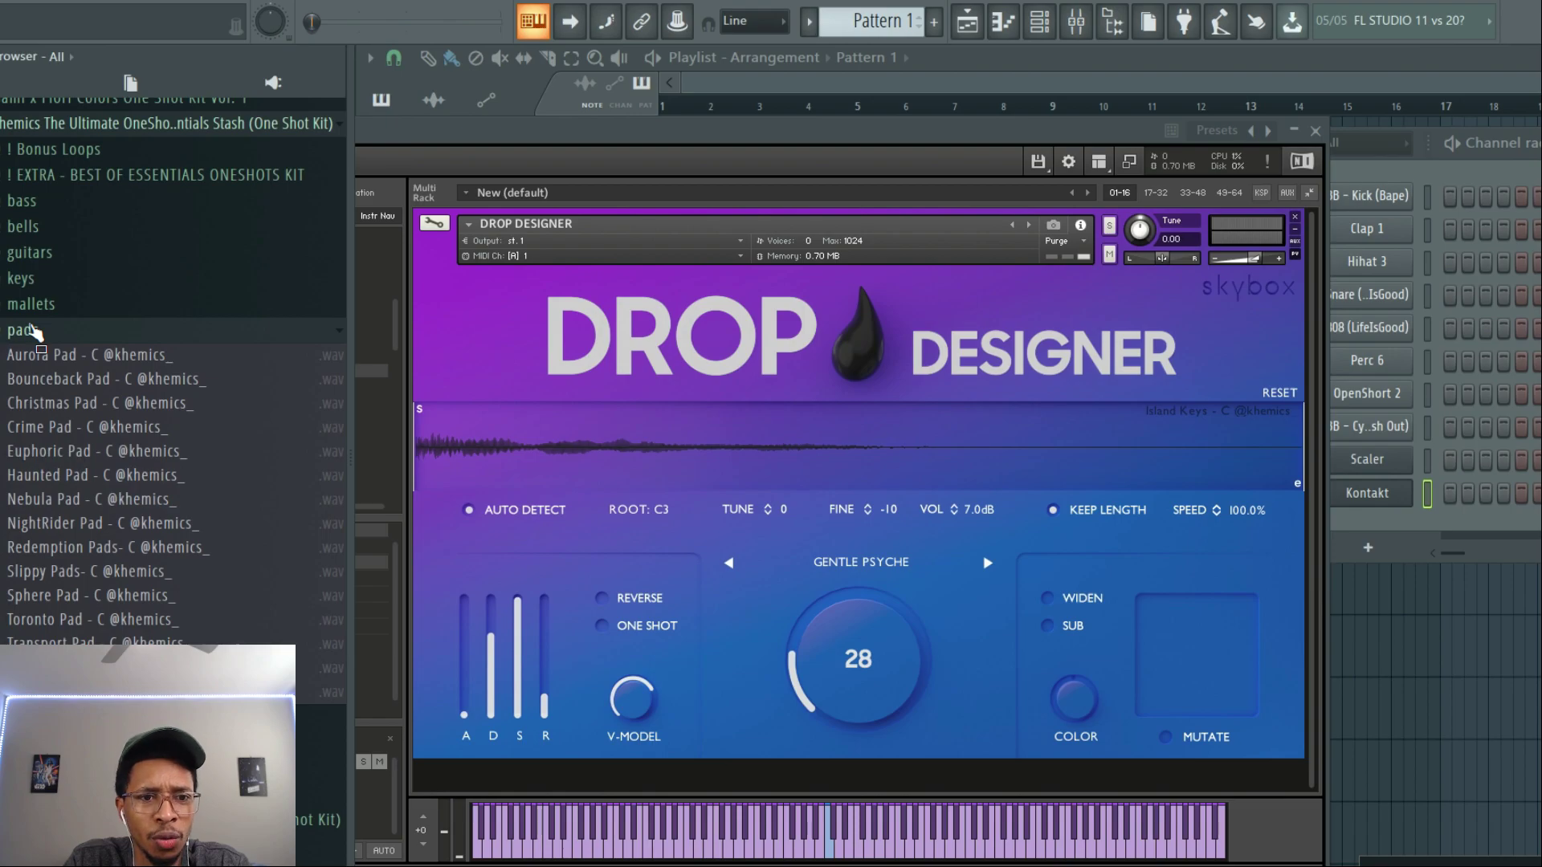
# Step: Swap pads for the plucks folder and preview Camelot through Nirvana Plucks and those below
pyautogui.click(32, 330)
pyautogui.click(34, 354)
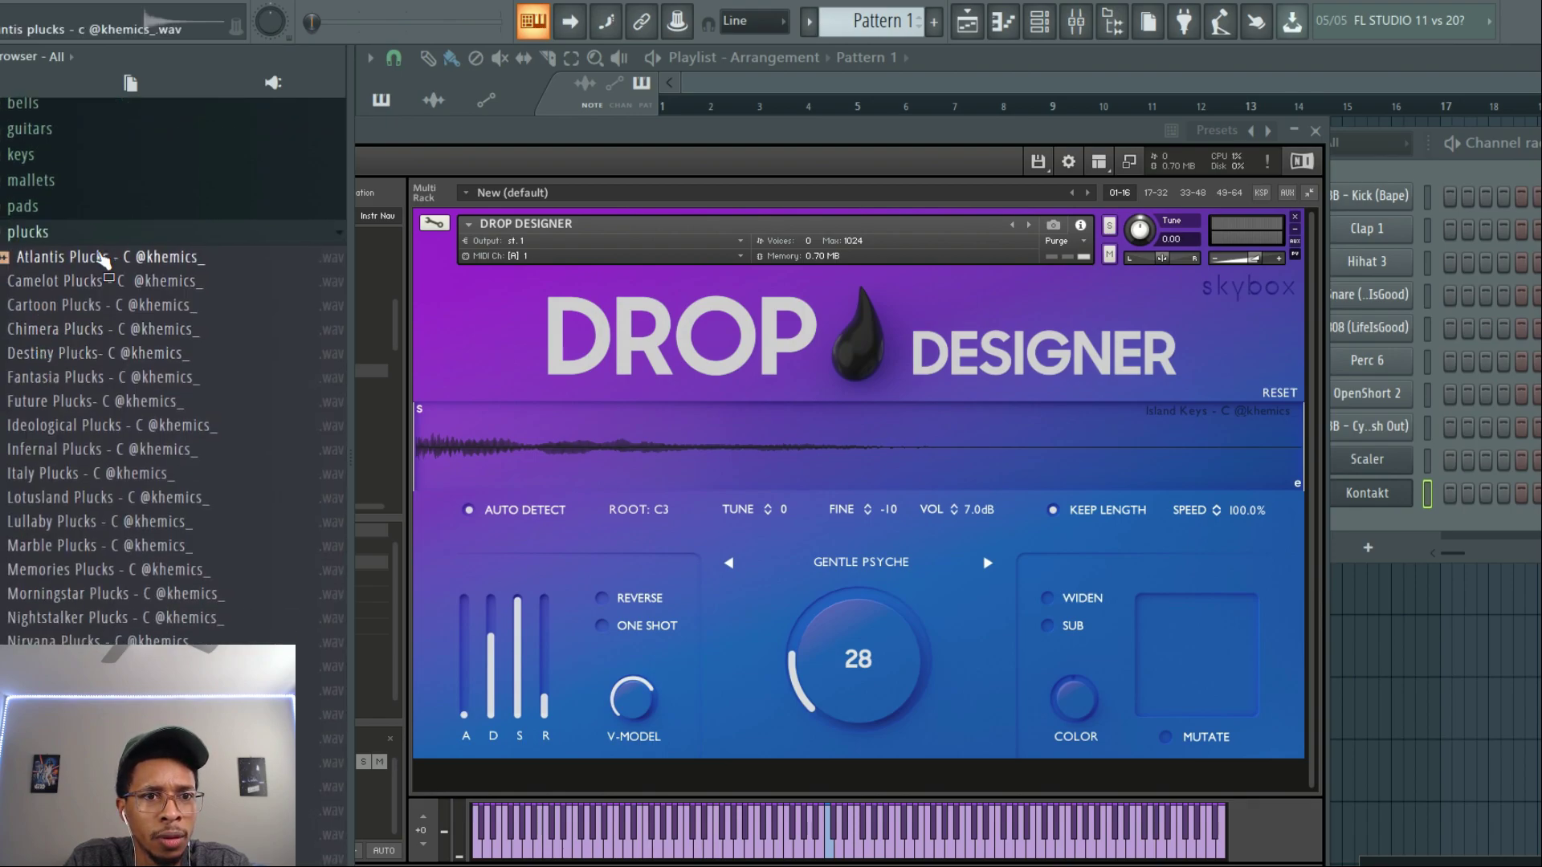
pyautogui.press('Down')
pyautogui.press('Down')
pyautogui.press('Down')
pyautogui.press('Down')
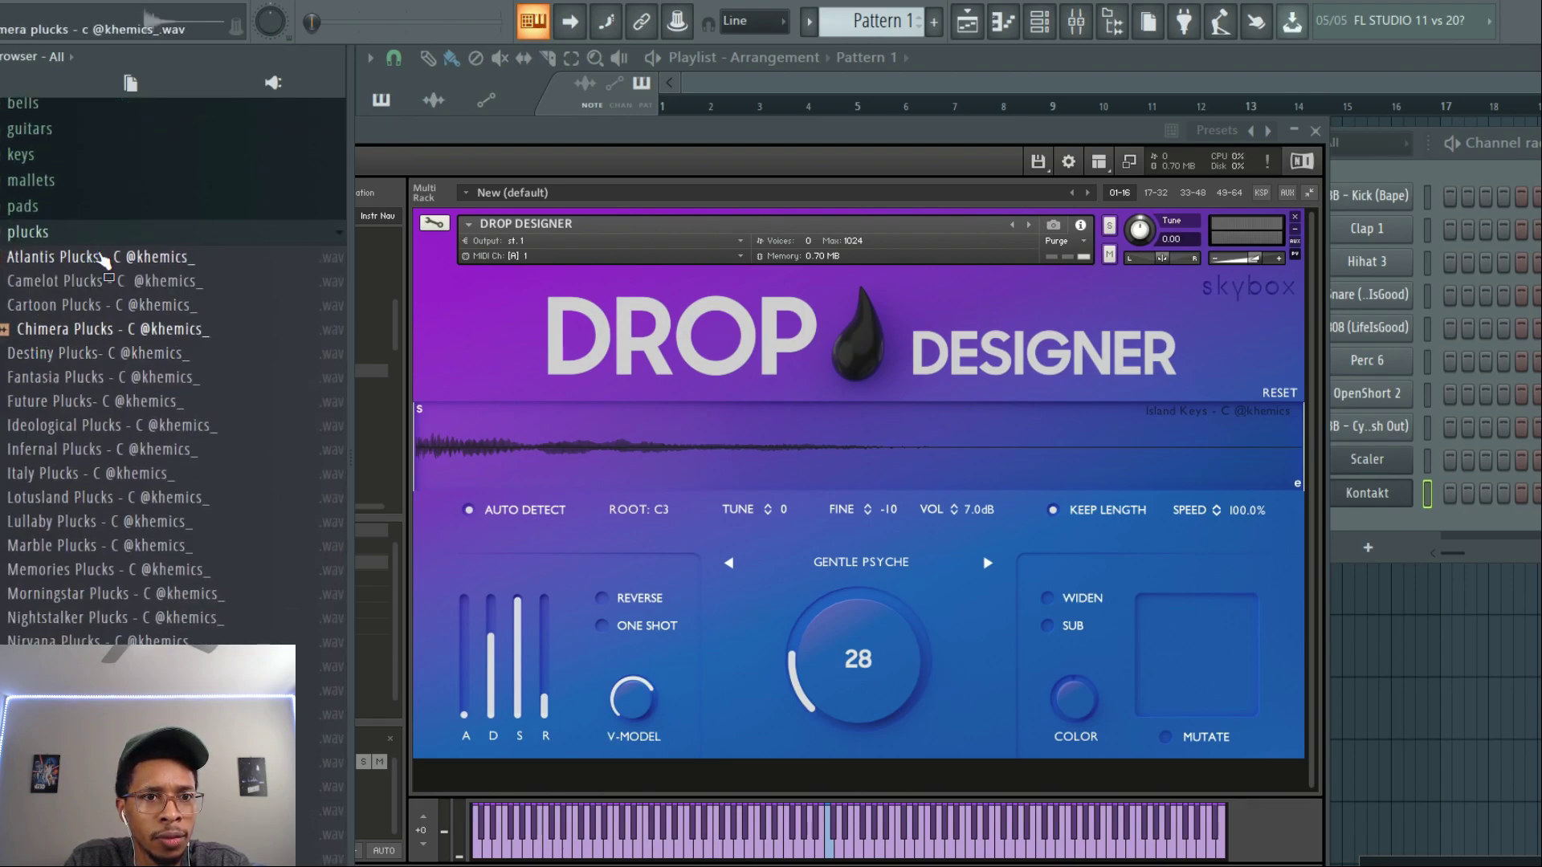
pyautogui.press('Down')
pyautogui.press('Down')
pyautogui.press('Down')
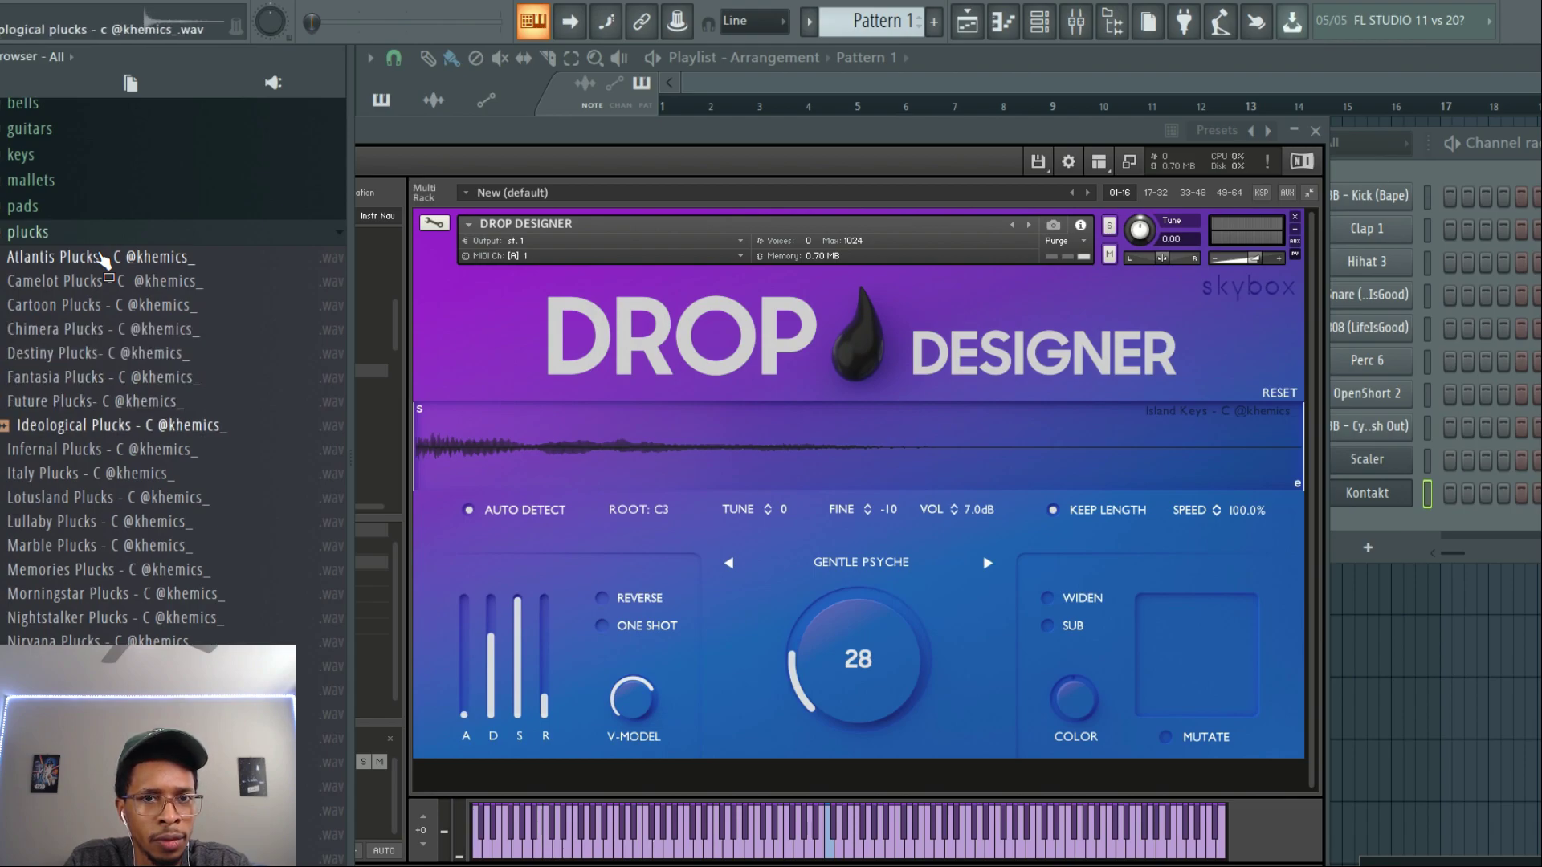
pyautogui.press('Down')
pyautogui.press('Down')
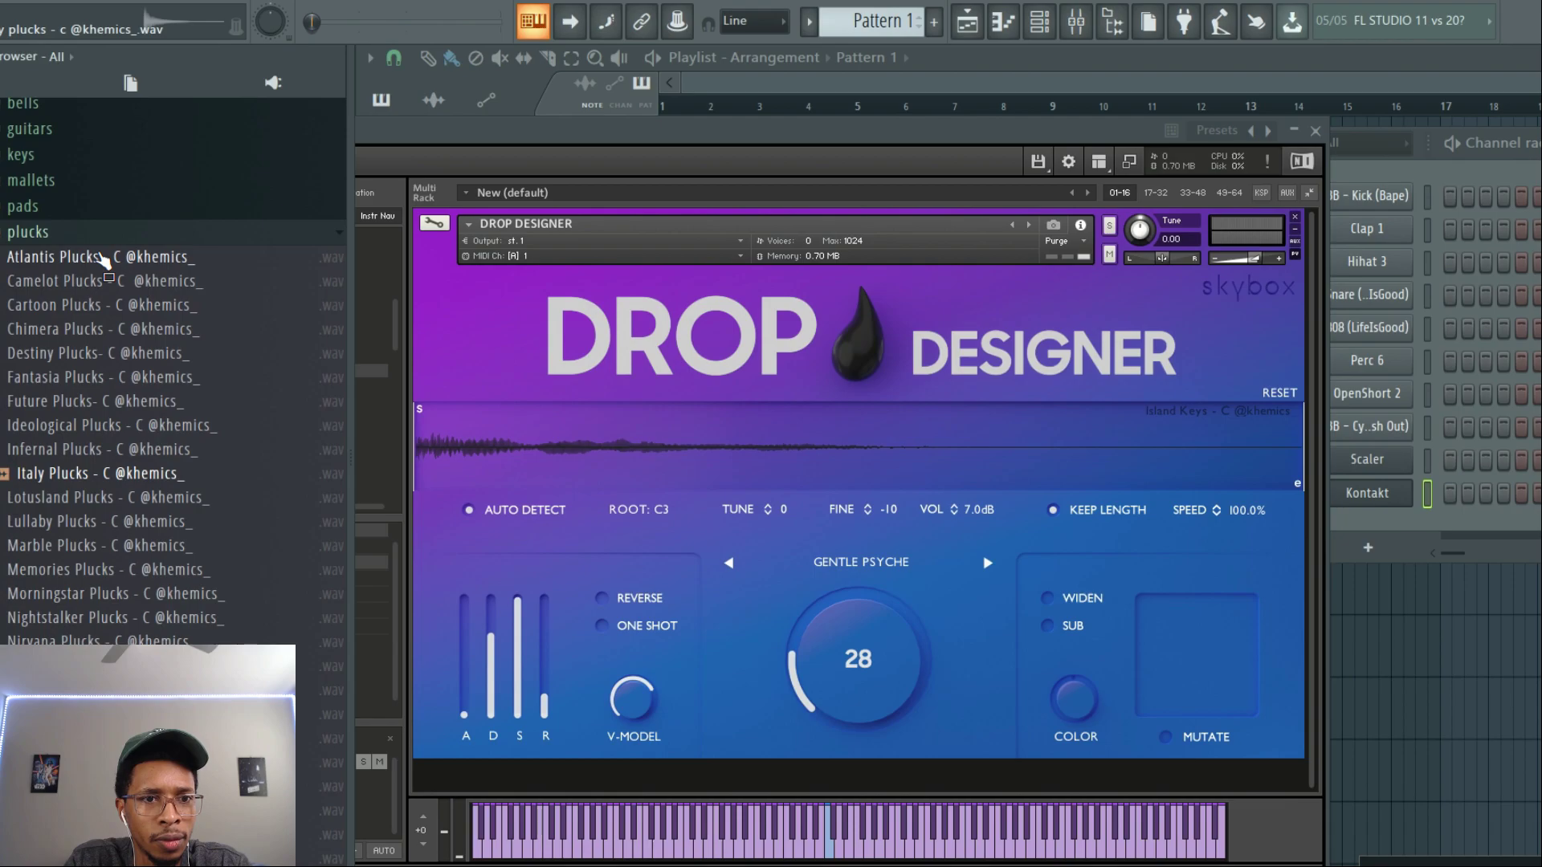
pyautogui.press('Down')
pyautogui.press('Down')
pyautogui.press('Down')
pyautogui.press('Down')
pyautogui.press('Down')
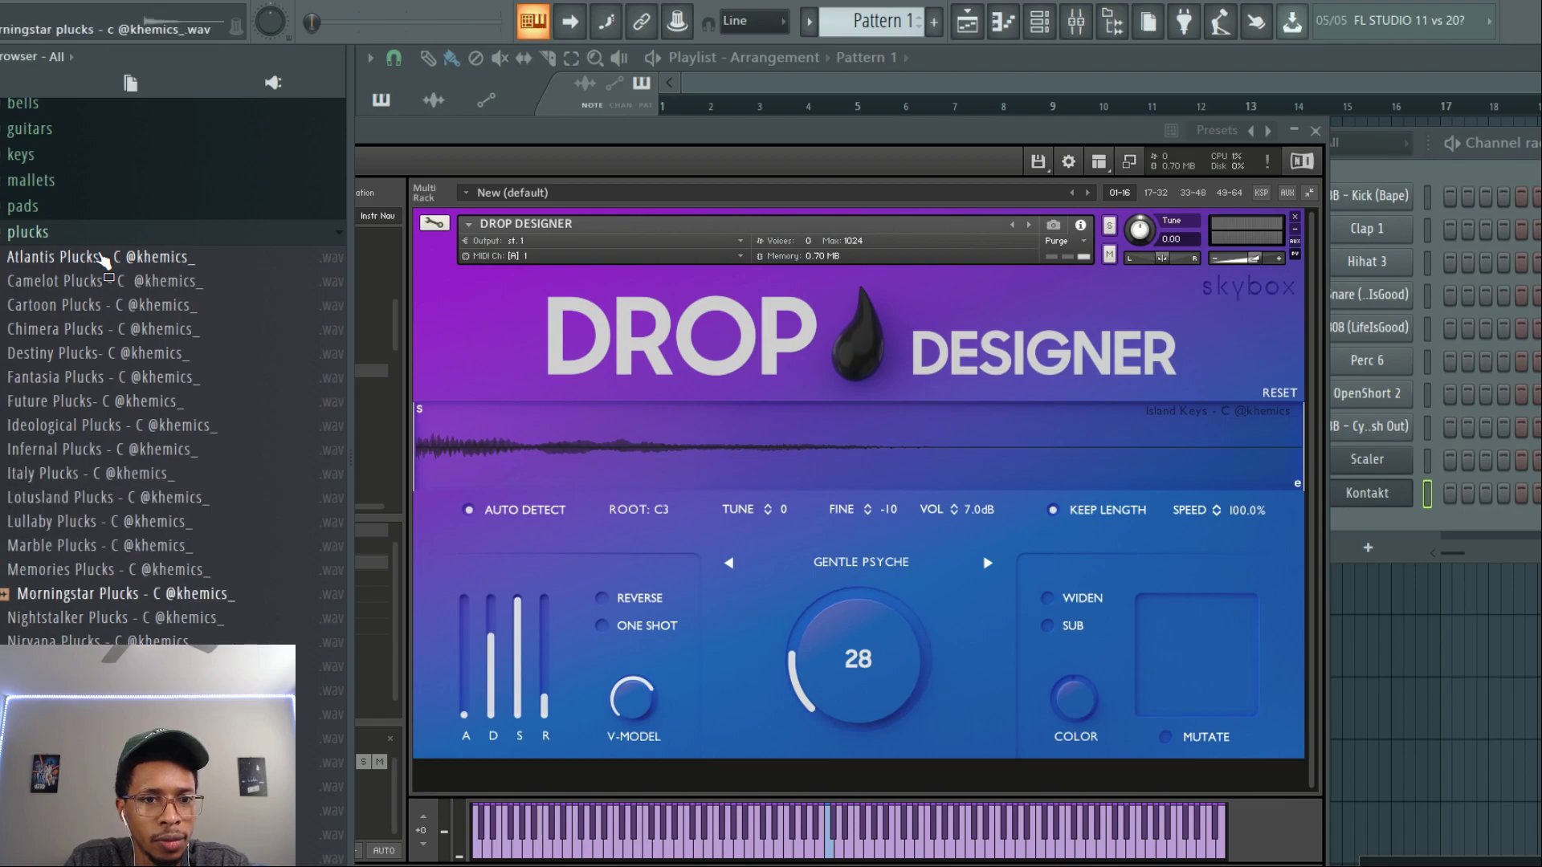
pyautogui.press('Down')
pyautogui.press('Down')
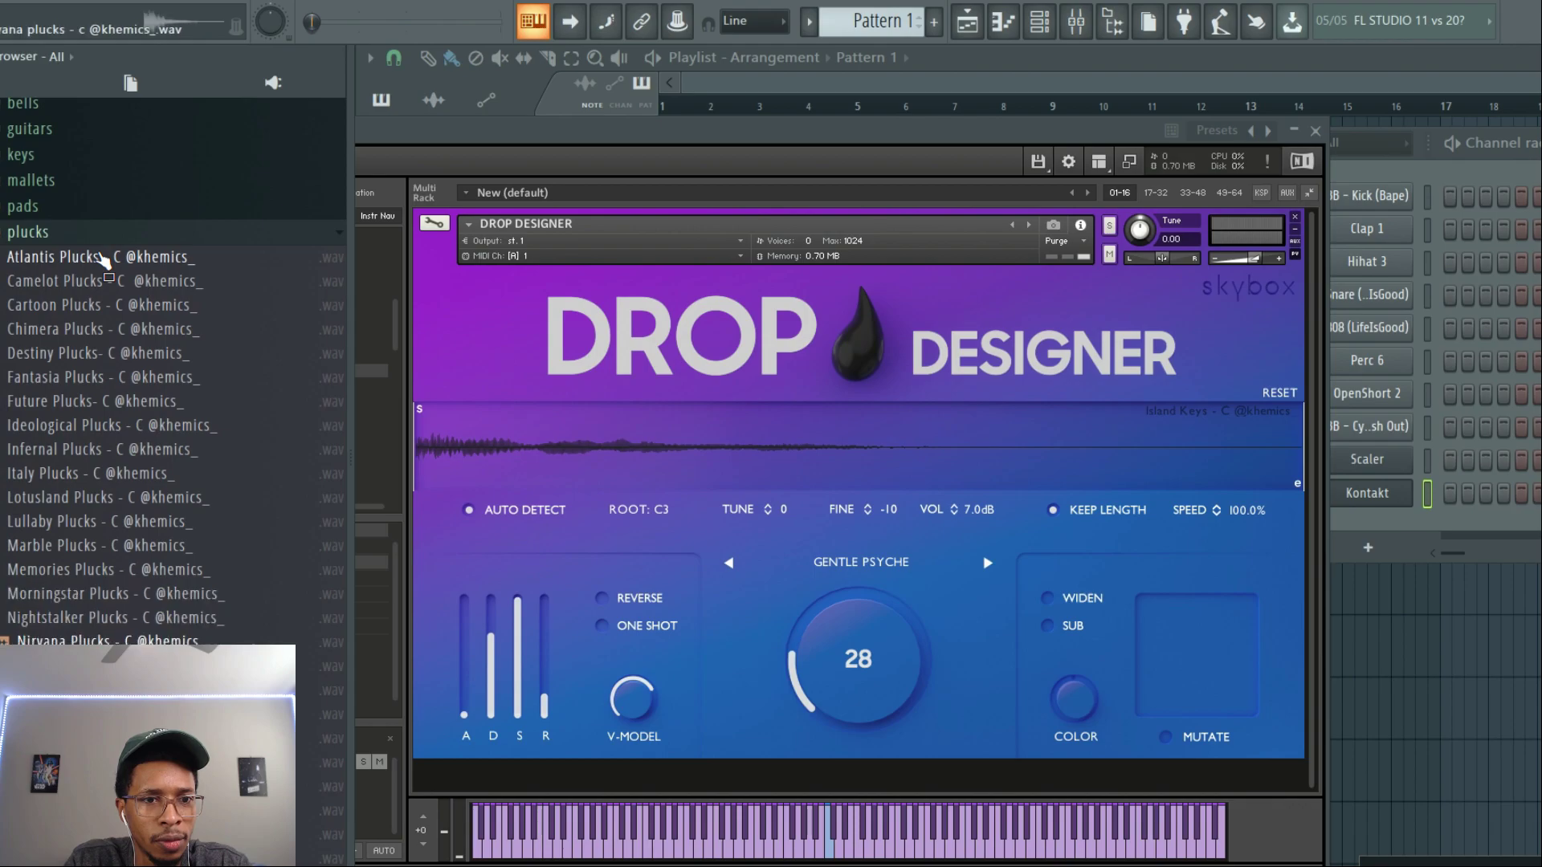
pyautogui.press('Down')
pyautogui.press('Down')
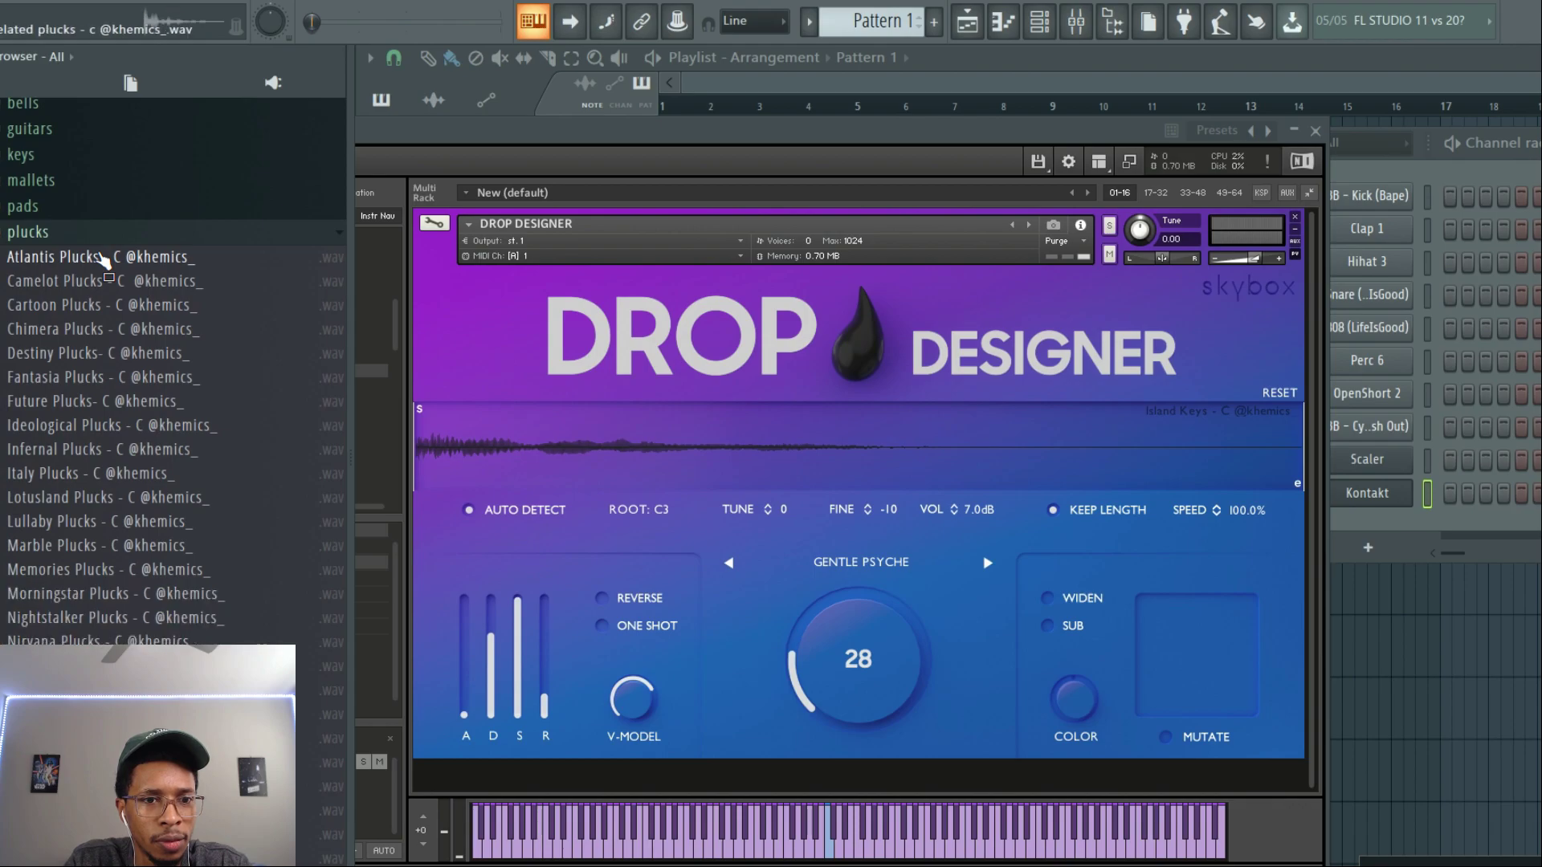
pyautogui.press('Down')
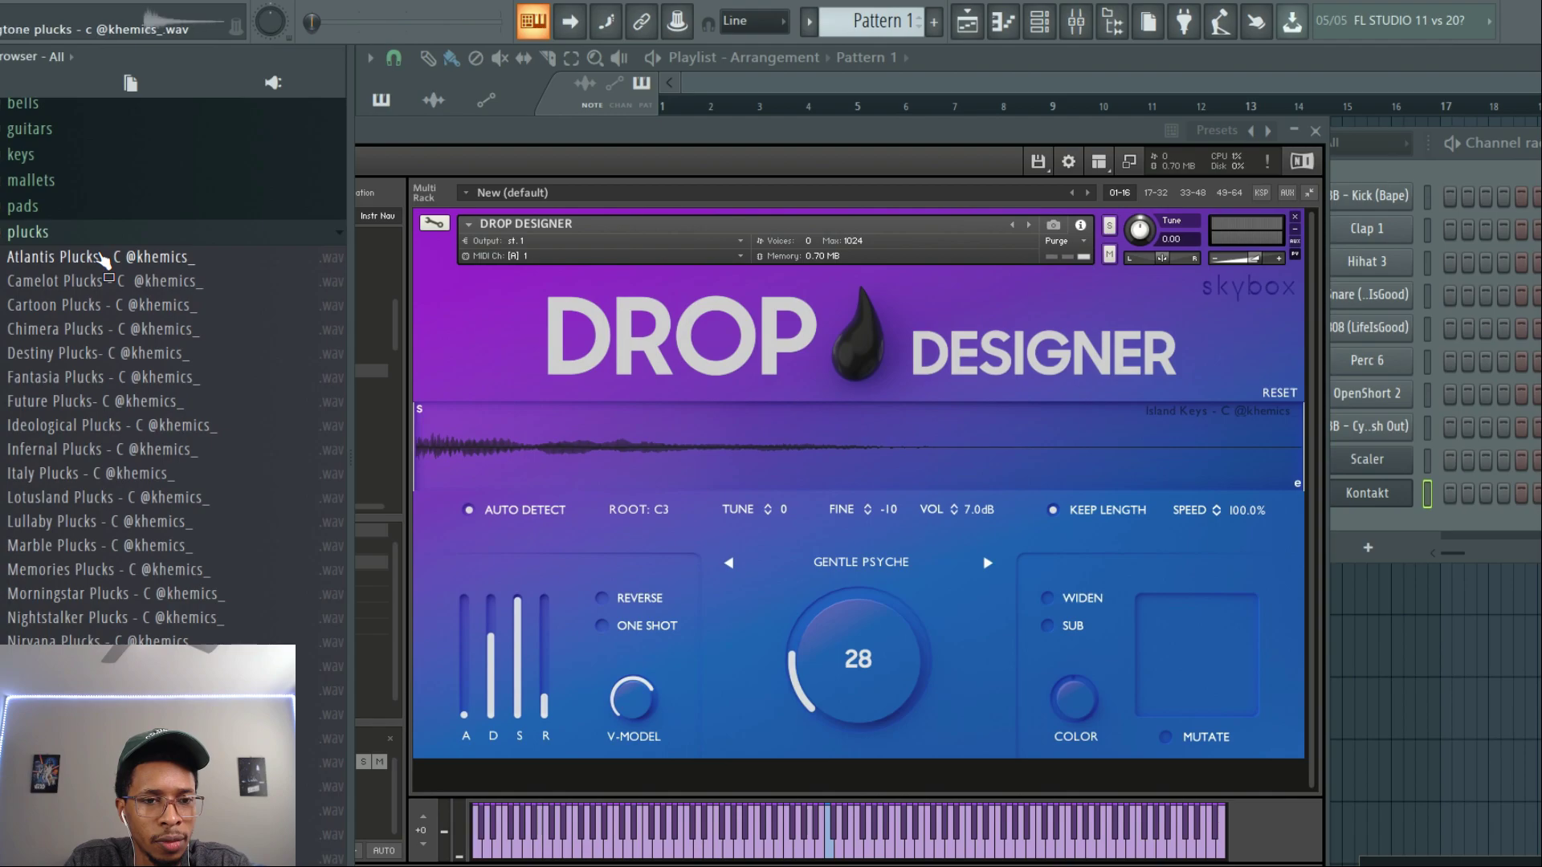
pyautogui.press('Down')
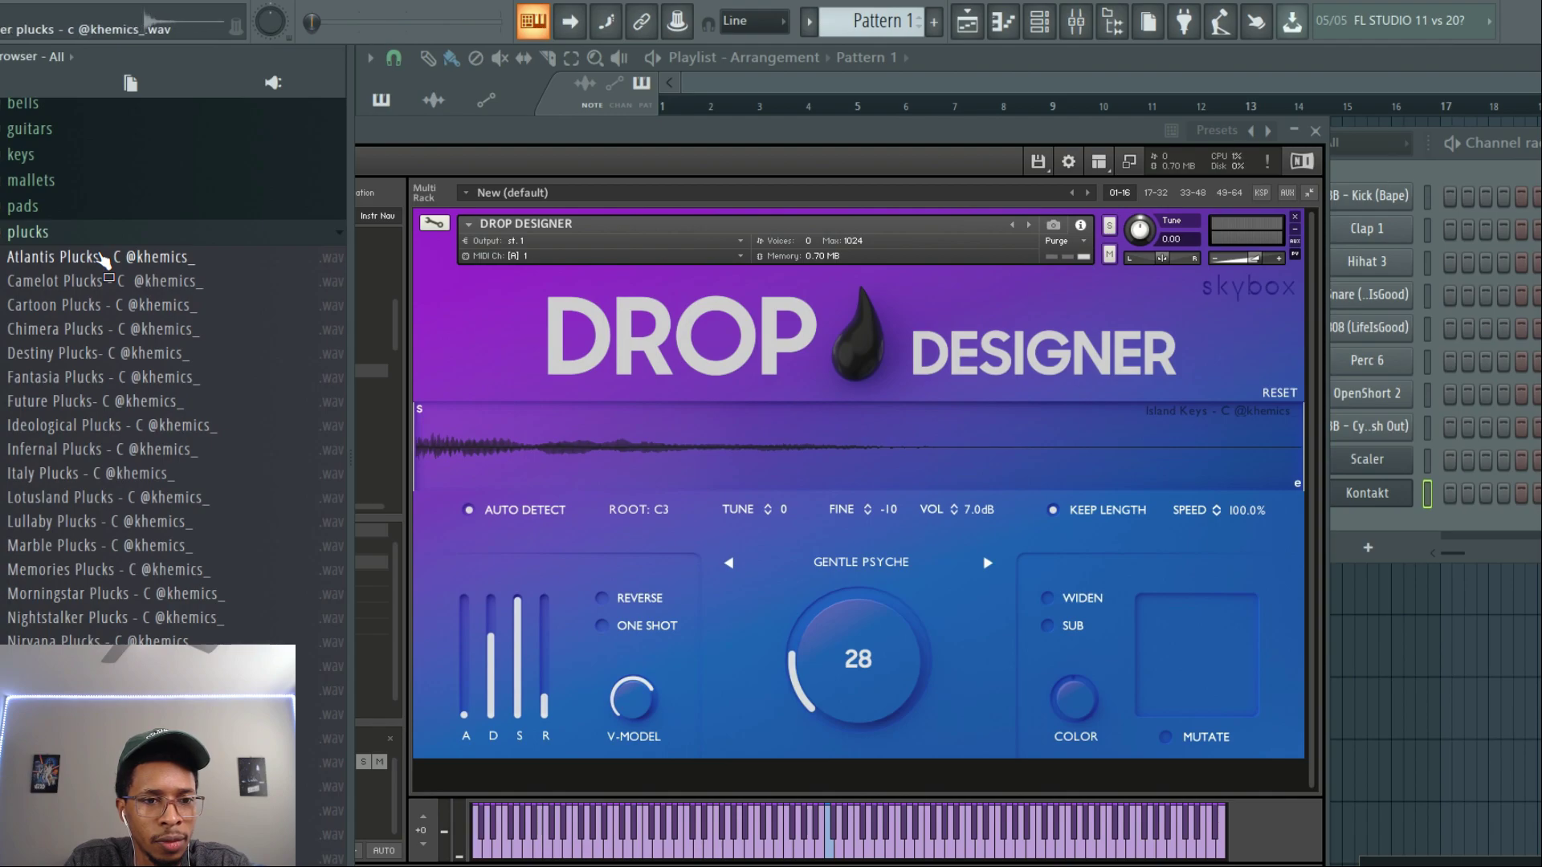
pyautogui.press('Down')
pyautogui.press('Down')
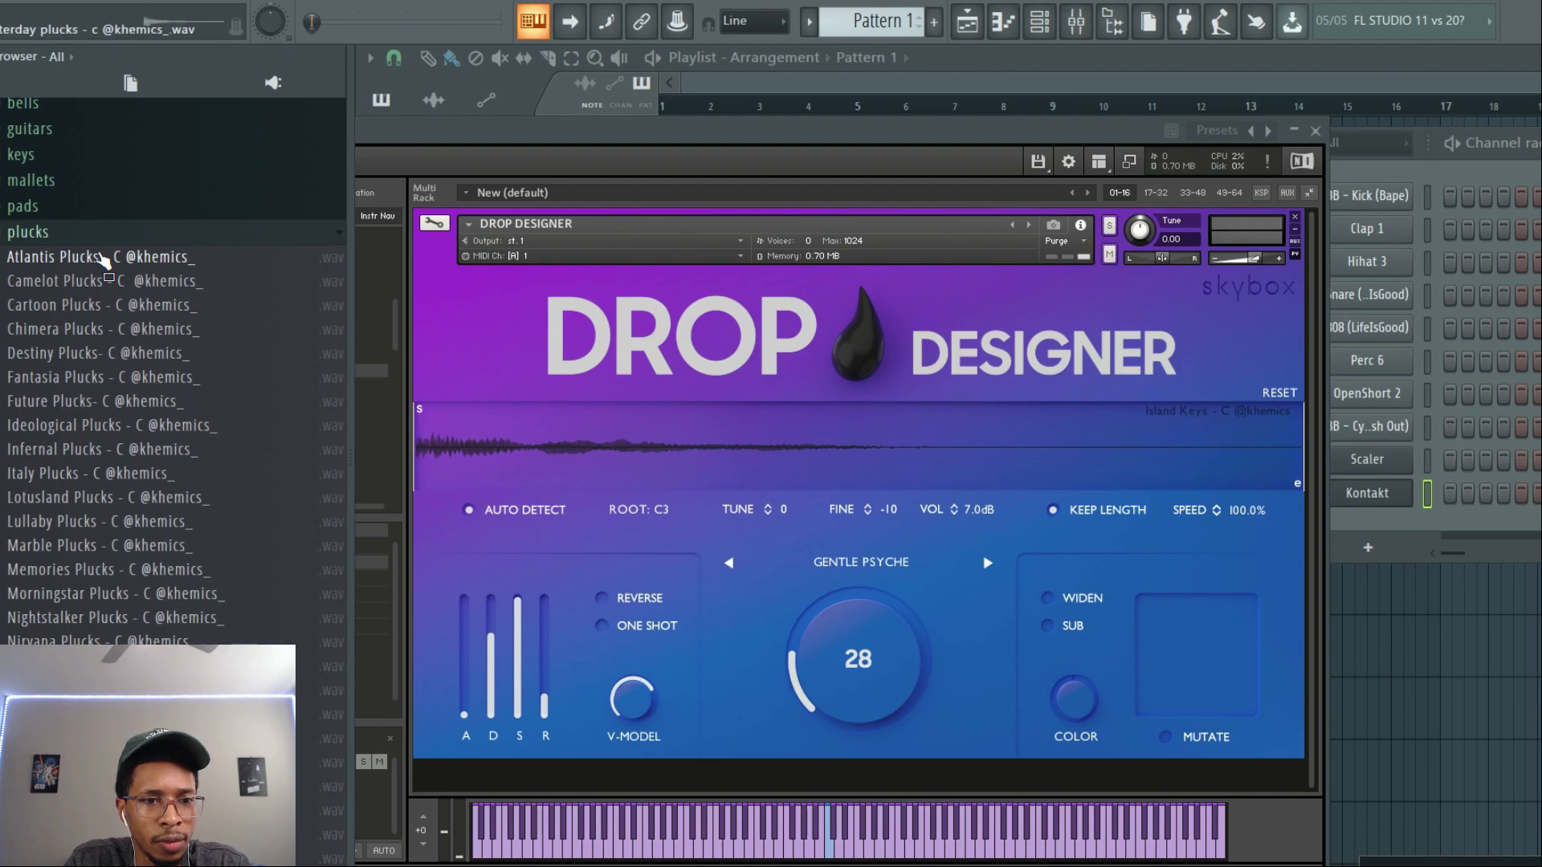
# Step: Collapse pads, open the Synth folder, and preview Avalon through Seventh Heaven Synth and beyond
pyautogui.click(44, 207)
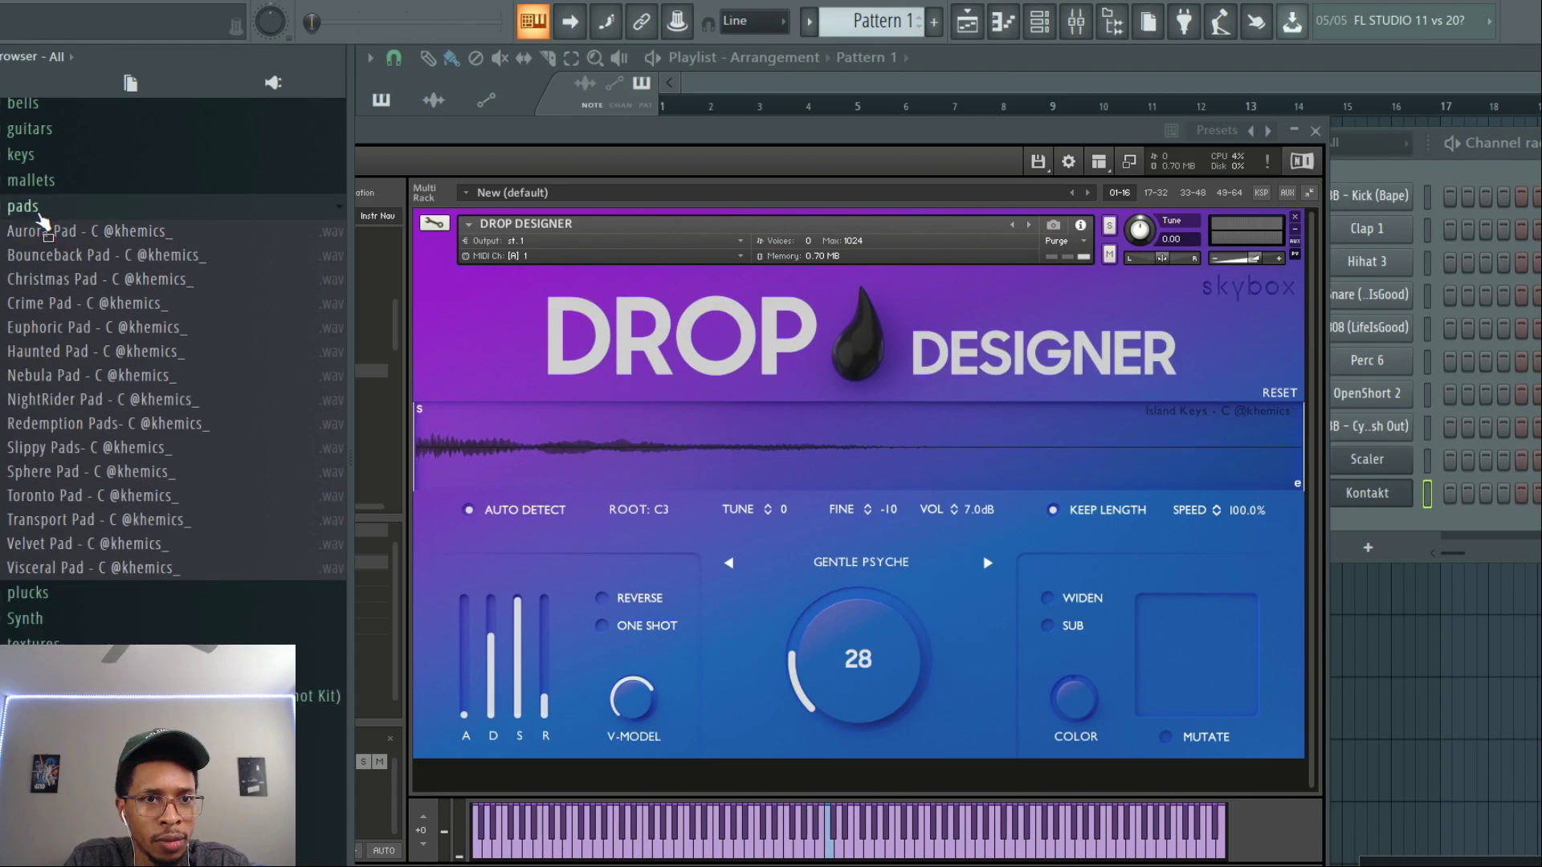
pyautogui.click(38, 210)
pyautogui.click(32, 257)
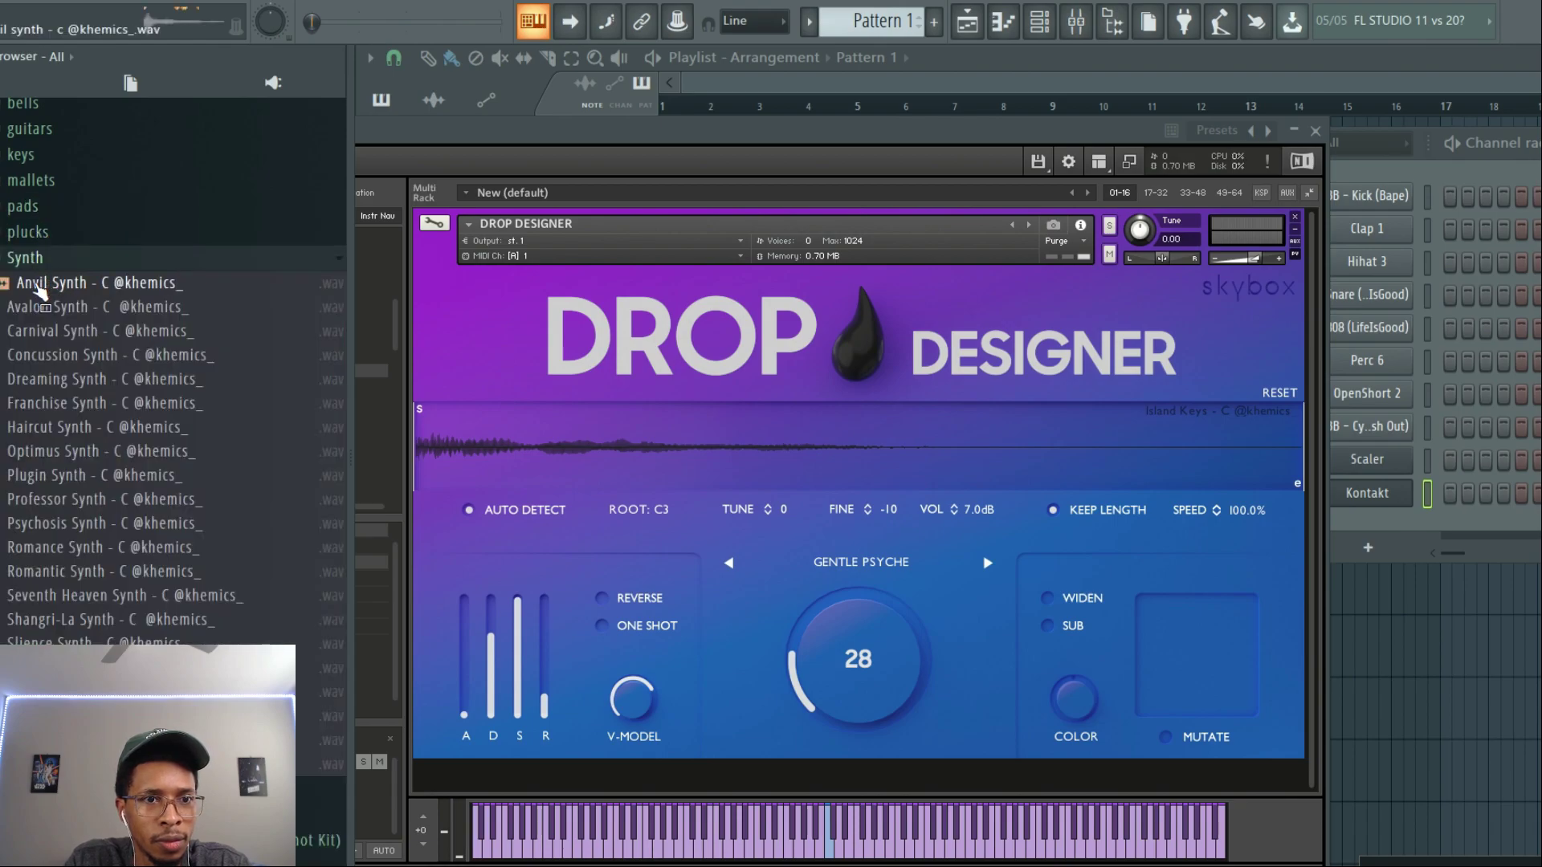
pyautogui.press('Down')
pyautogui.press('Down')
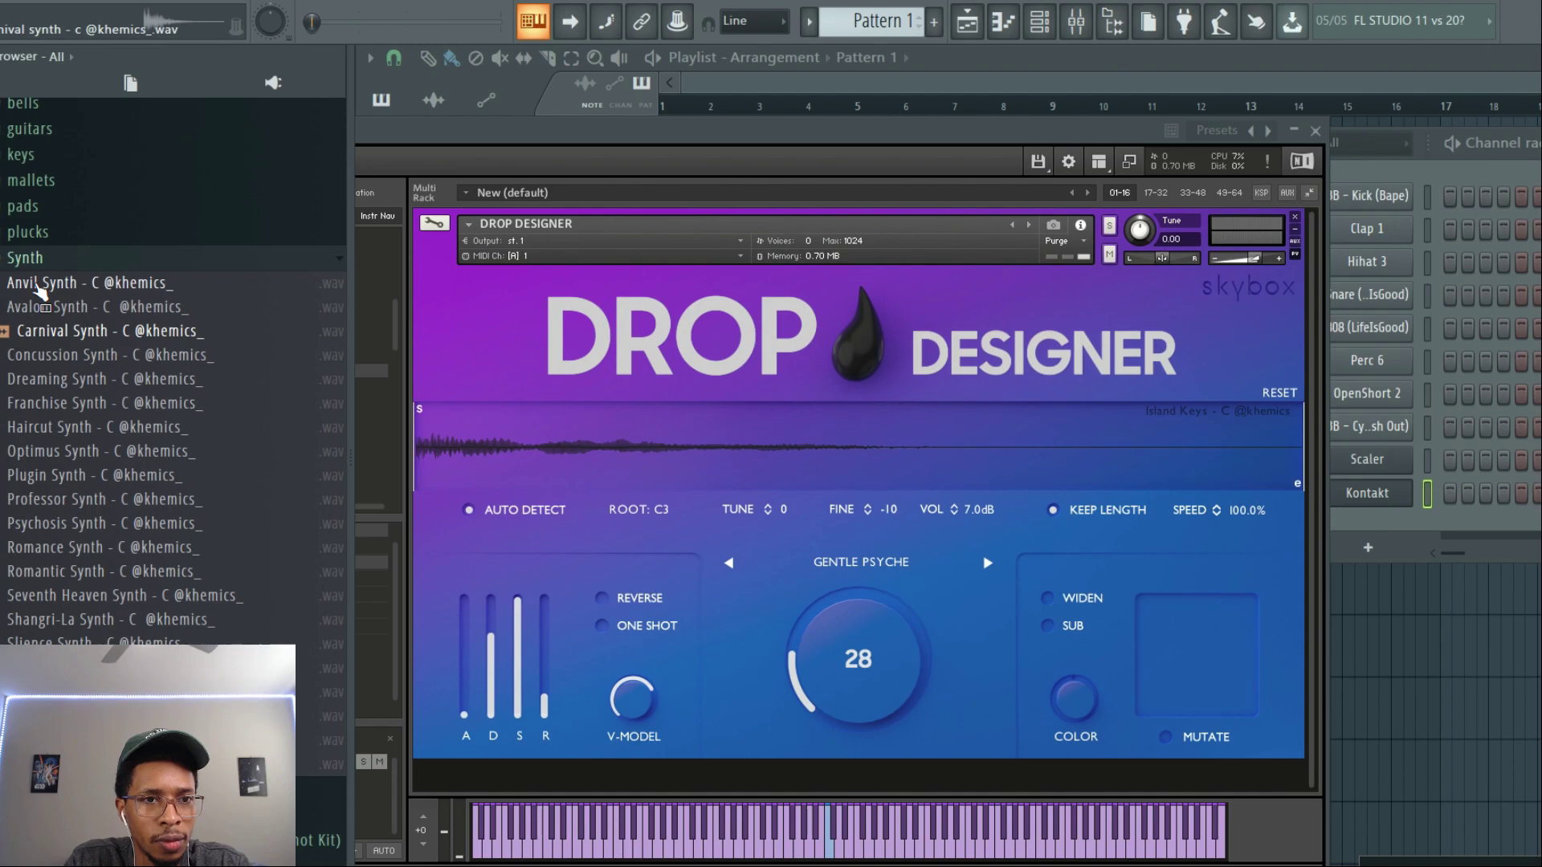
pyautogui.press('Down')
pyautogui.press('Down')
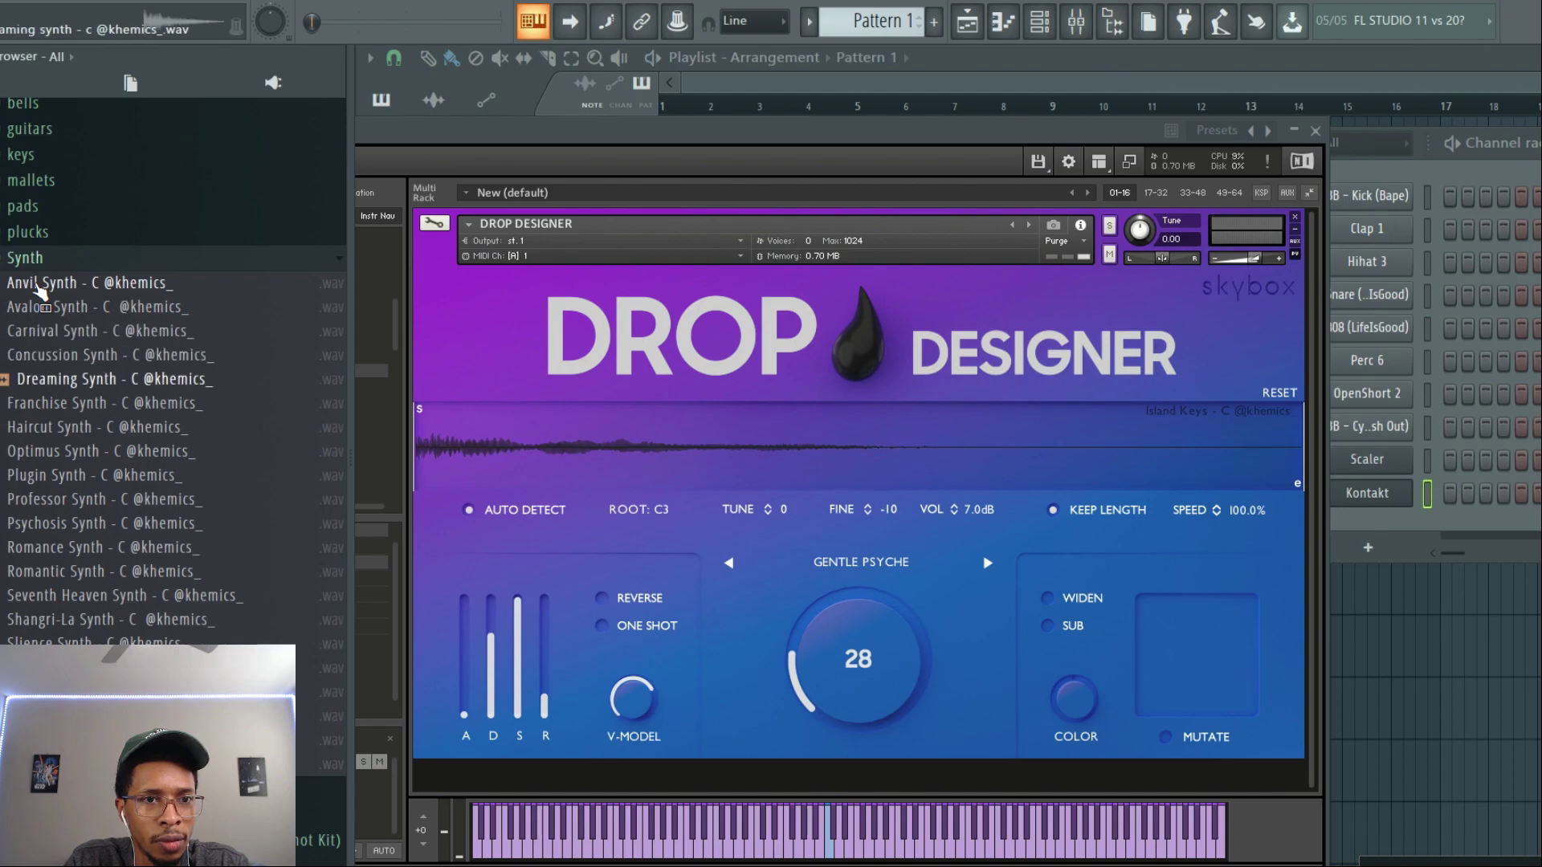
pyautogui.press('Down')
pyautogui.press('Down')
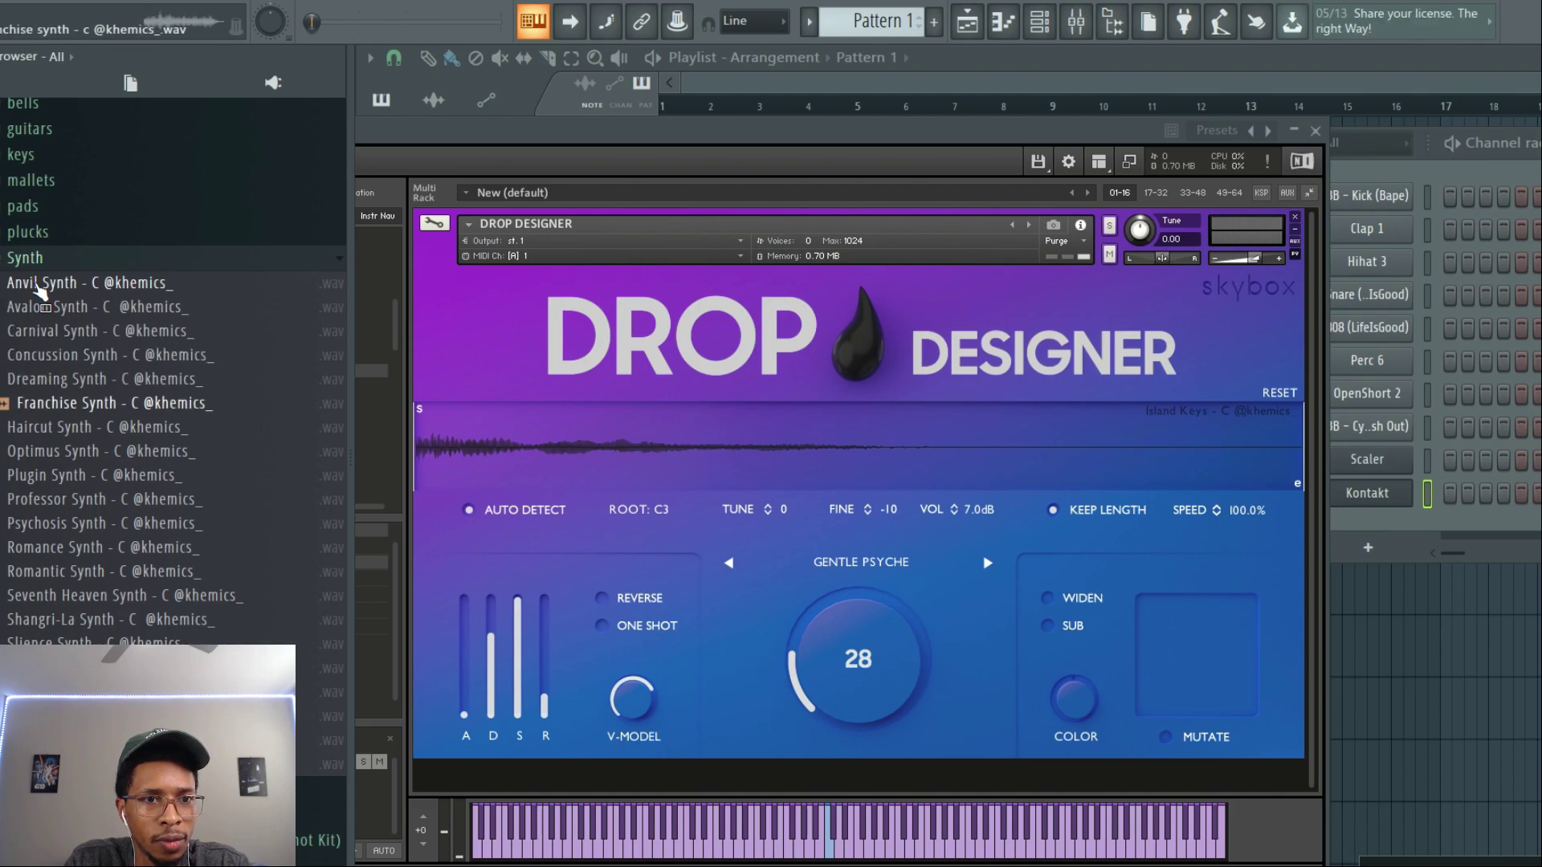
pyautogui.press('Down')
pyautogui.press('Down')
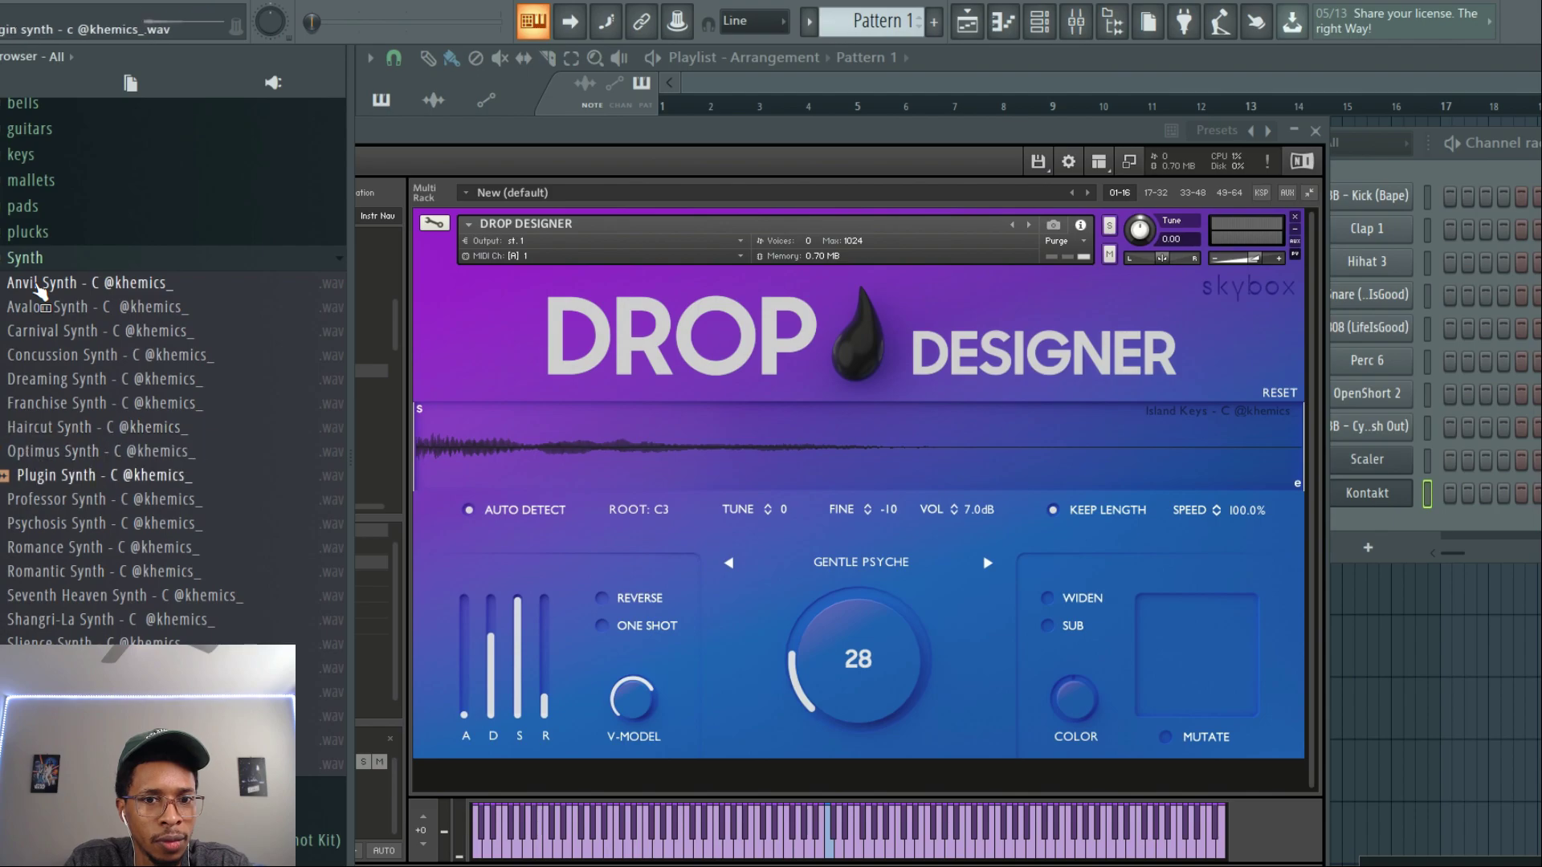
pyautogui.press('Down')
pyautogui.press('Down')
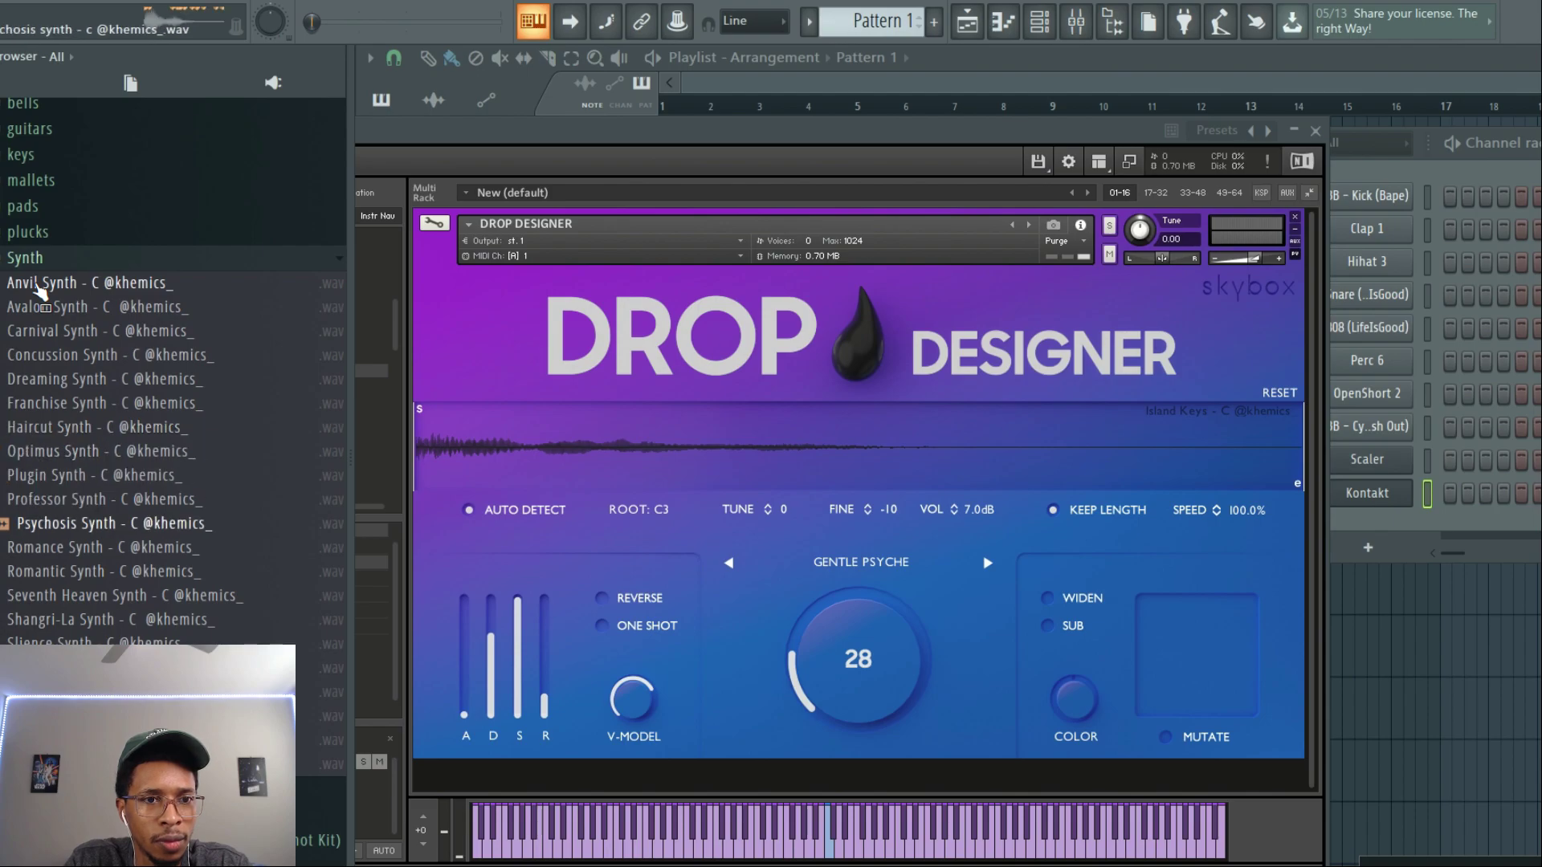
pyautogui.press('Down')
pyautogui.press('Down')
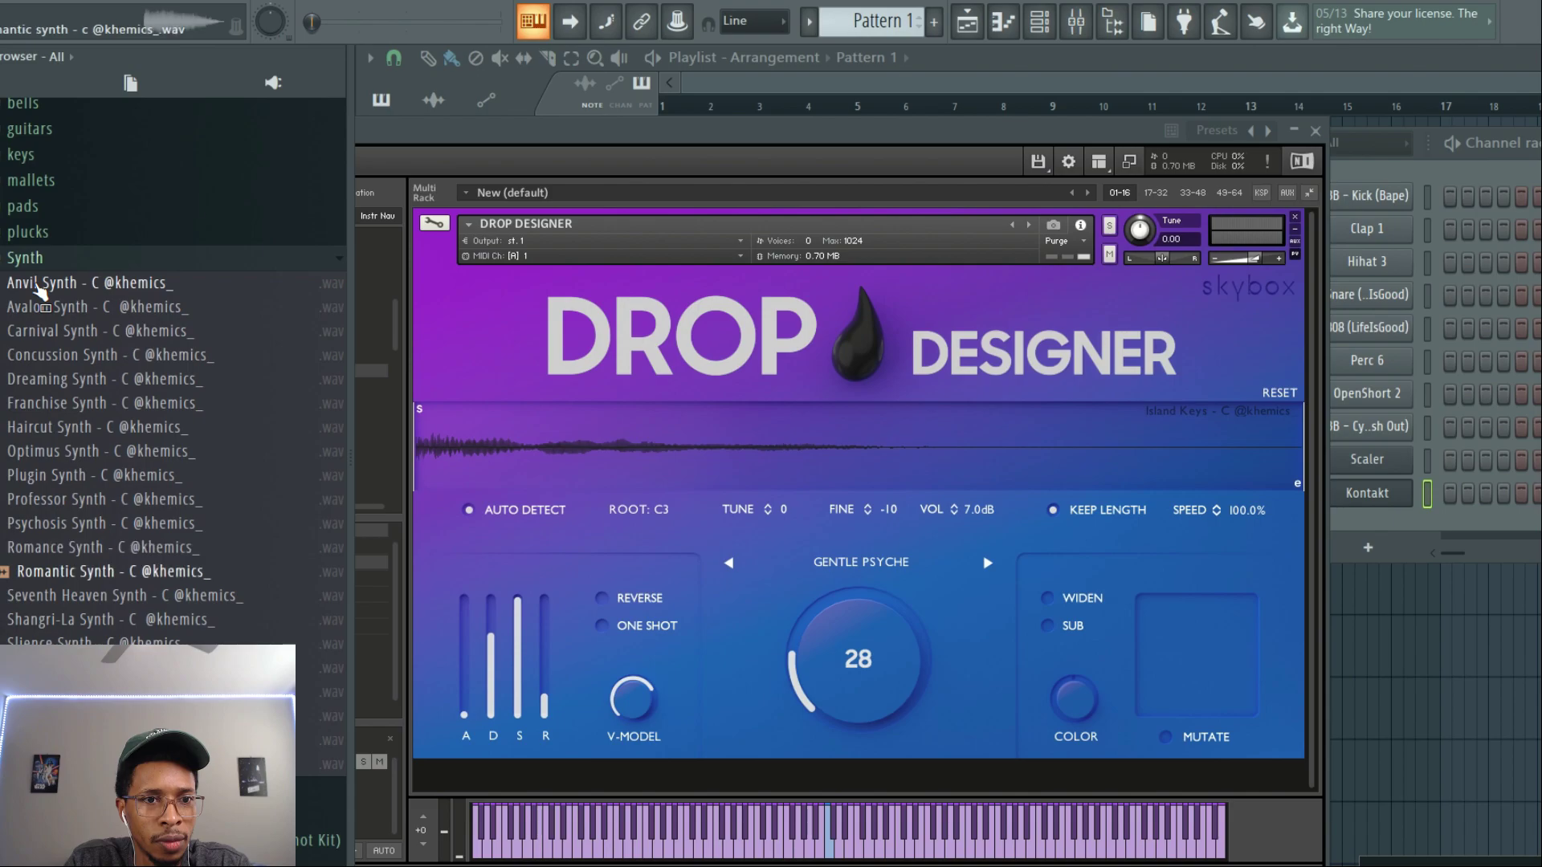
pyautogui.press('Down')
pyautogui.press('Down')
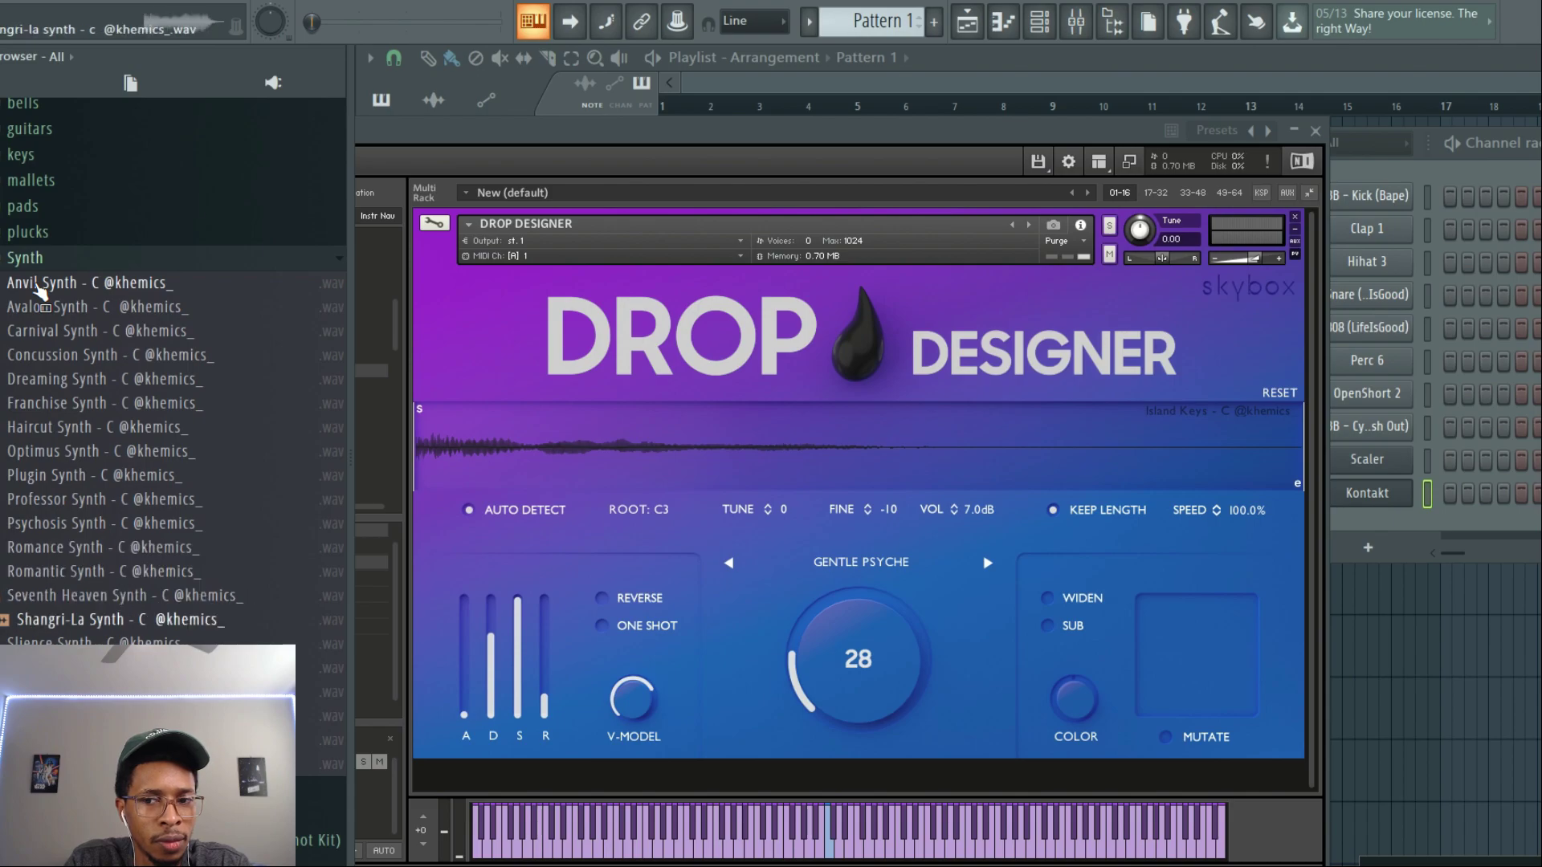
pyautogui.press('Down')
pyautogui.press('Down')
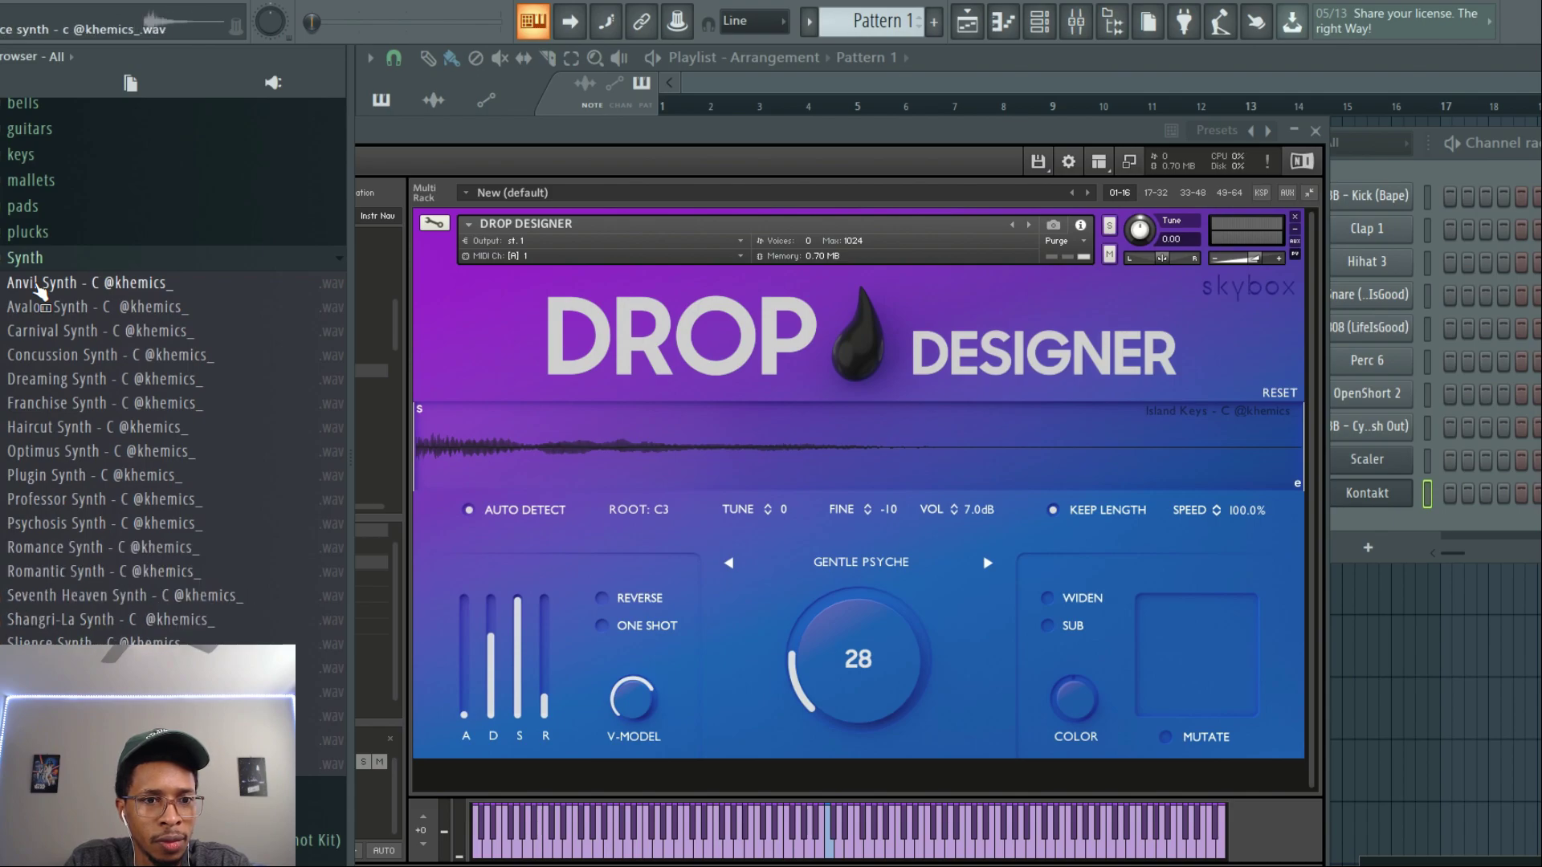
pyautogui.press('Down')
pyautogui.press('Down')
pyautogui.press('Down')
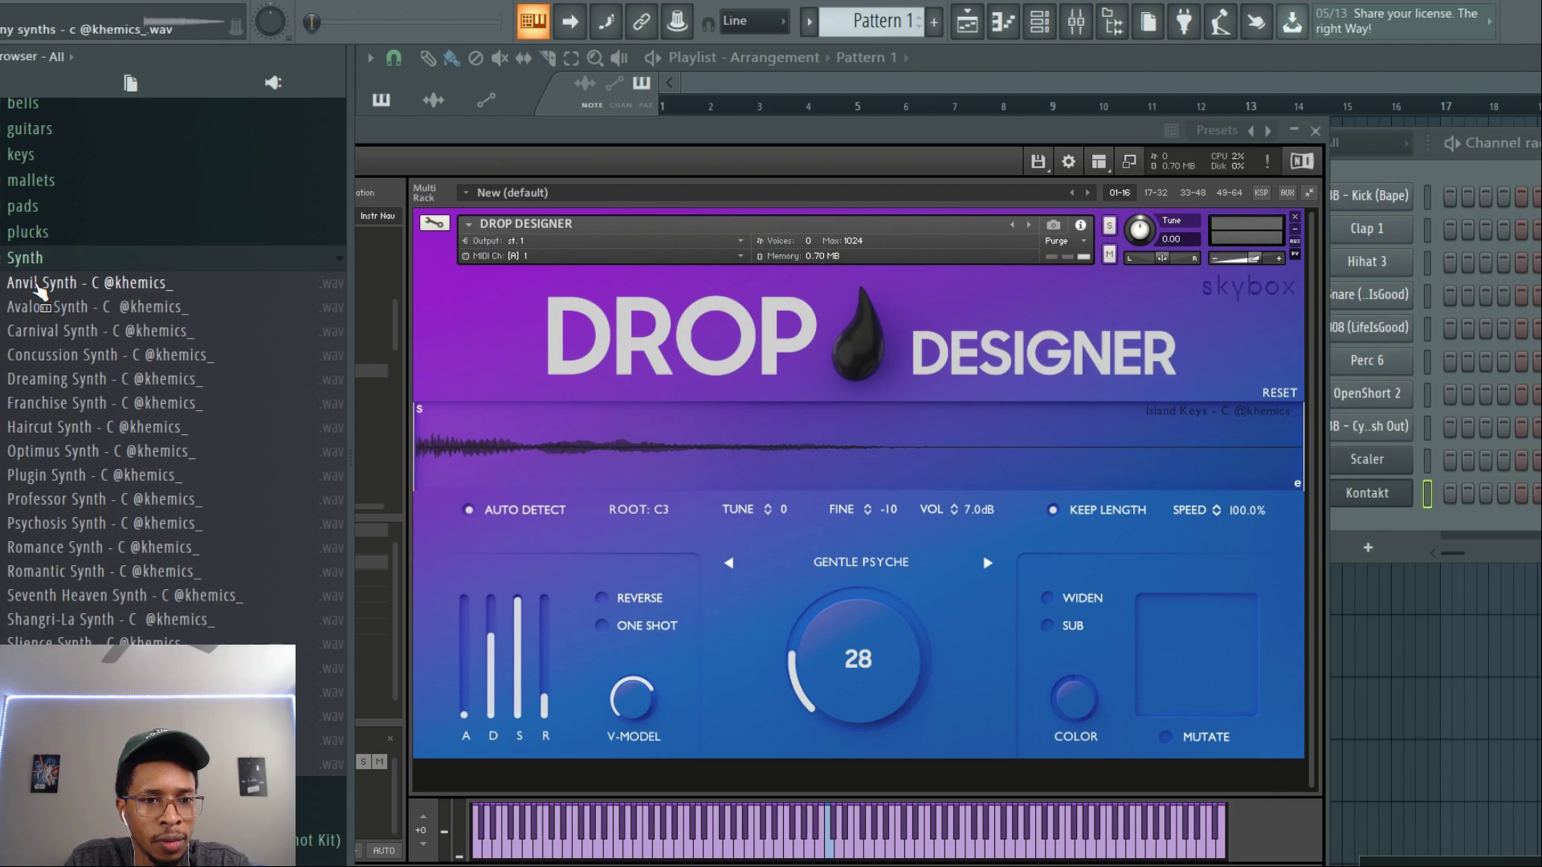
# Step: Swap Synth for the textures folder and preview Bell, Calm Texture 2, Calm Texture, Dark Knight Ambience
pyautogui.click(30, 259)
pyautogui.click(36, 283)
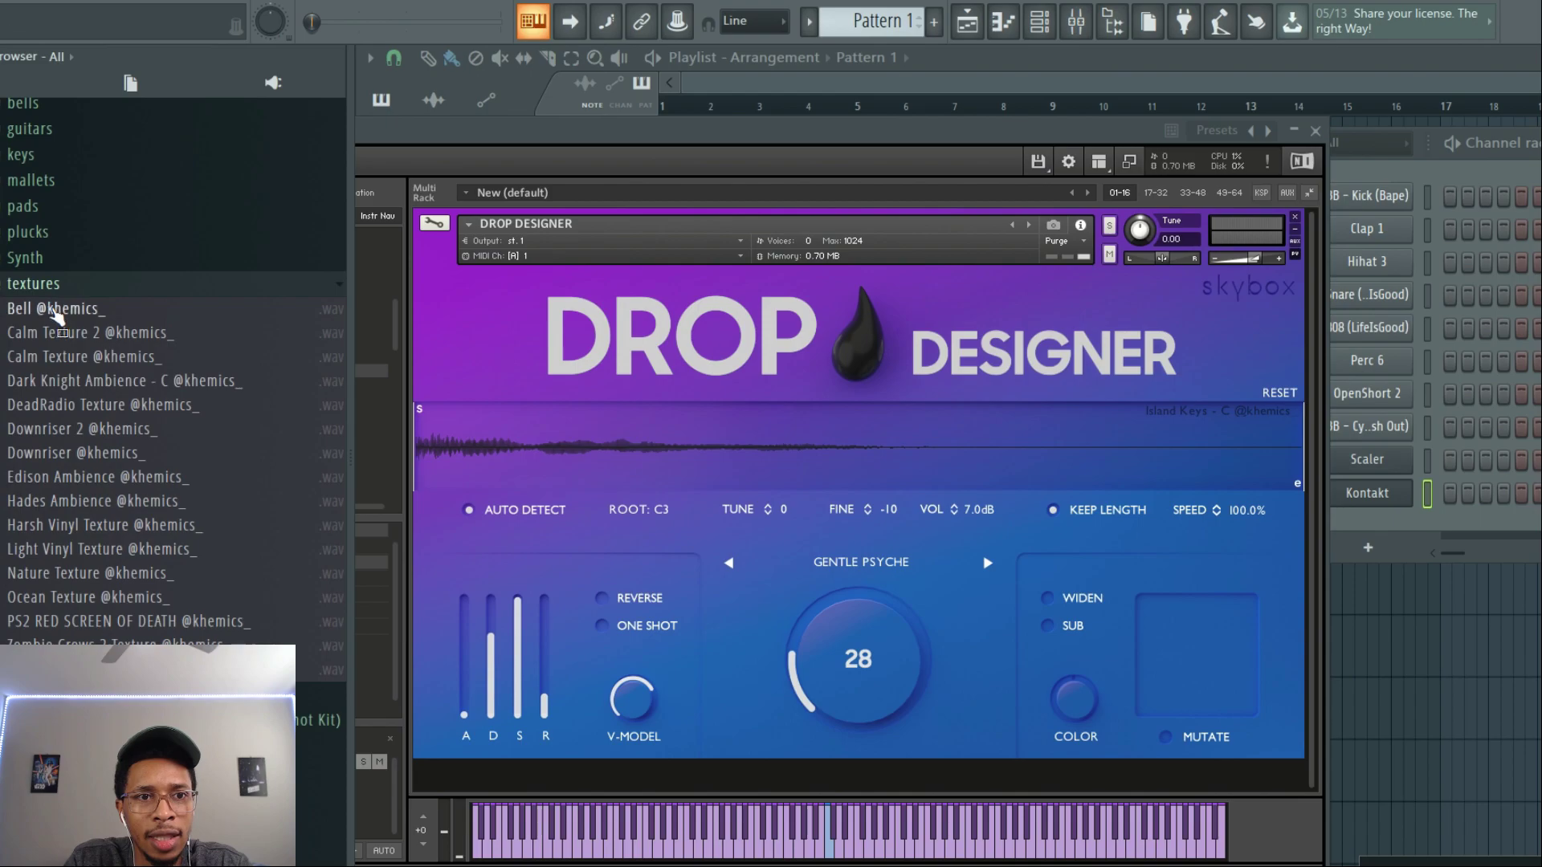
pyautogui.click(55, 312)
pyautogui.press('Down')
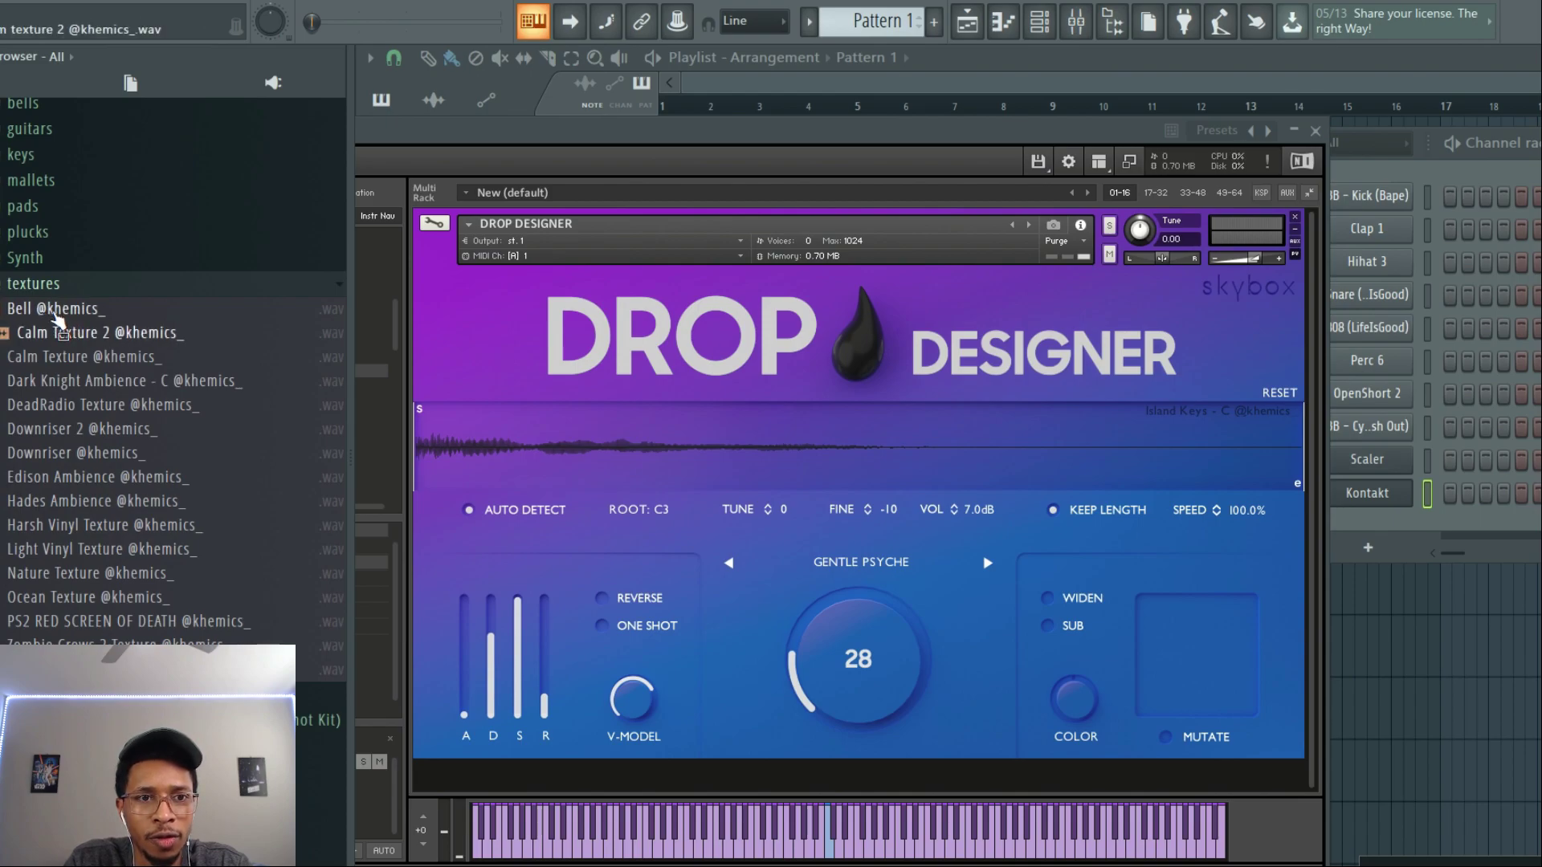
pyautogui.press('Down')
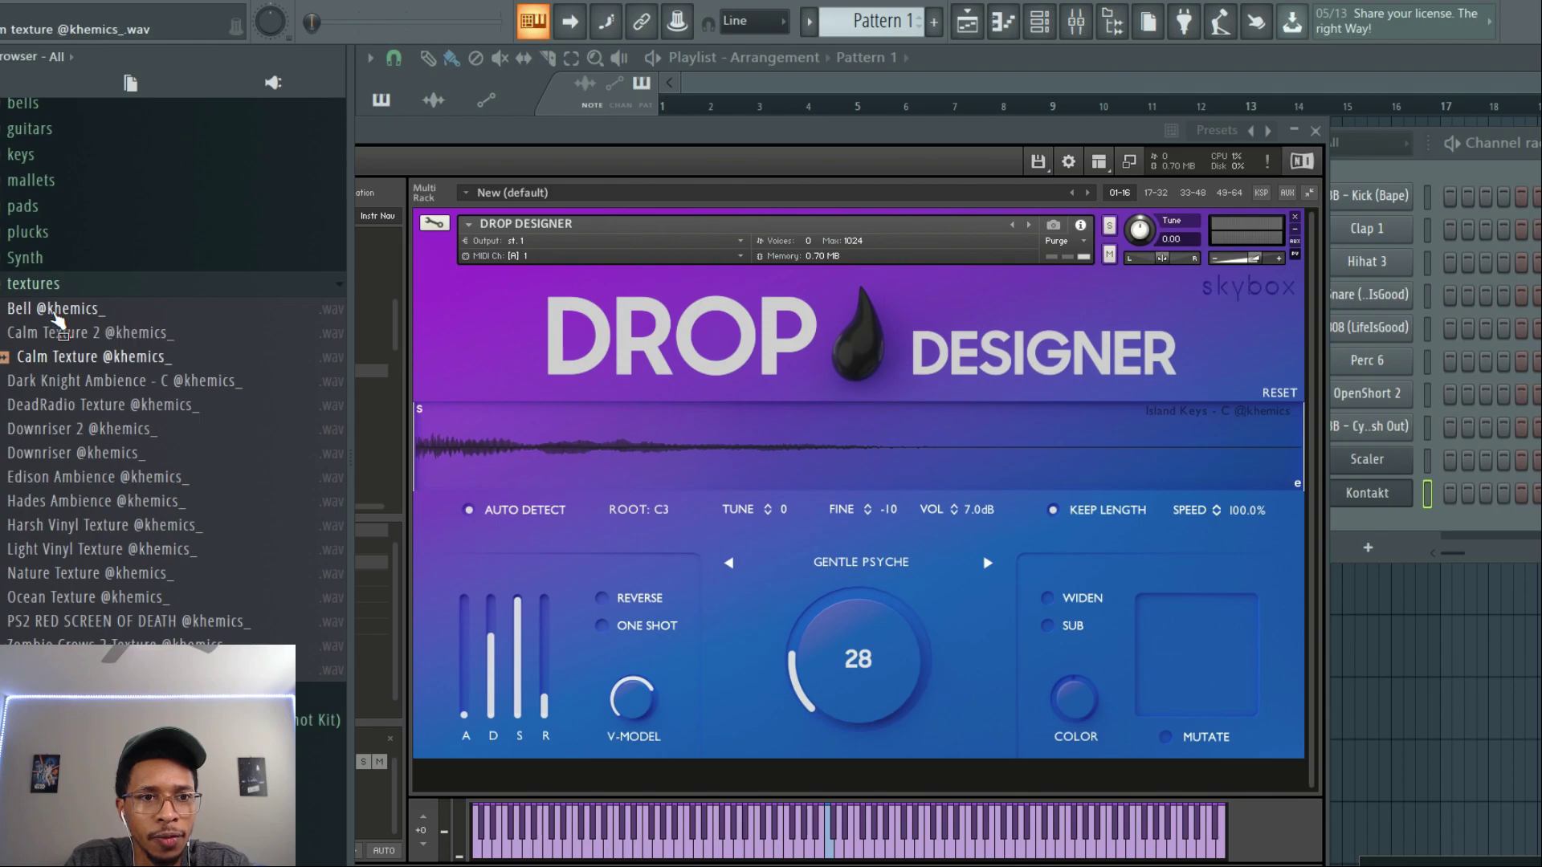
pyautogui.press('Down')
pyautogui.press('Down')
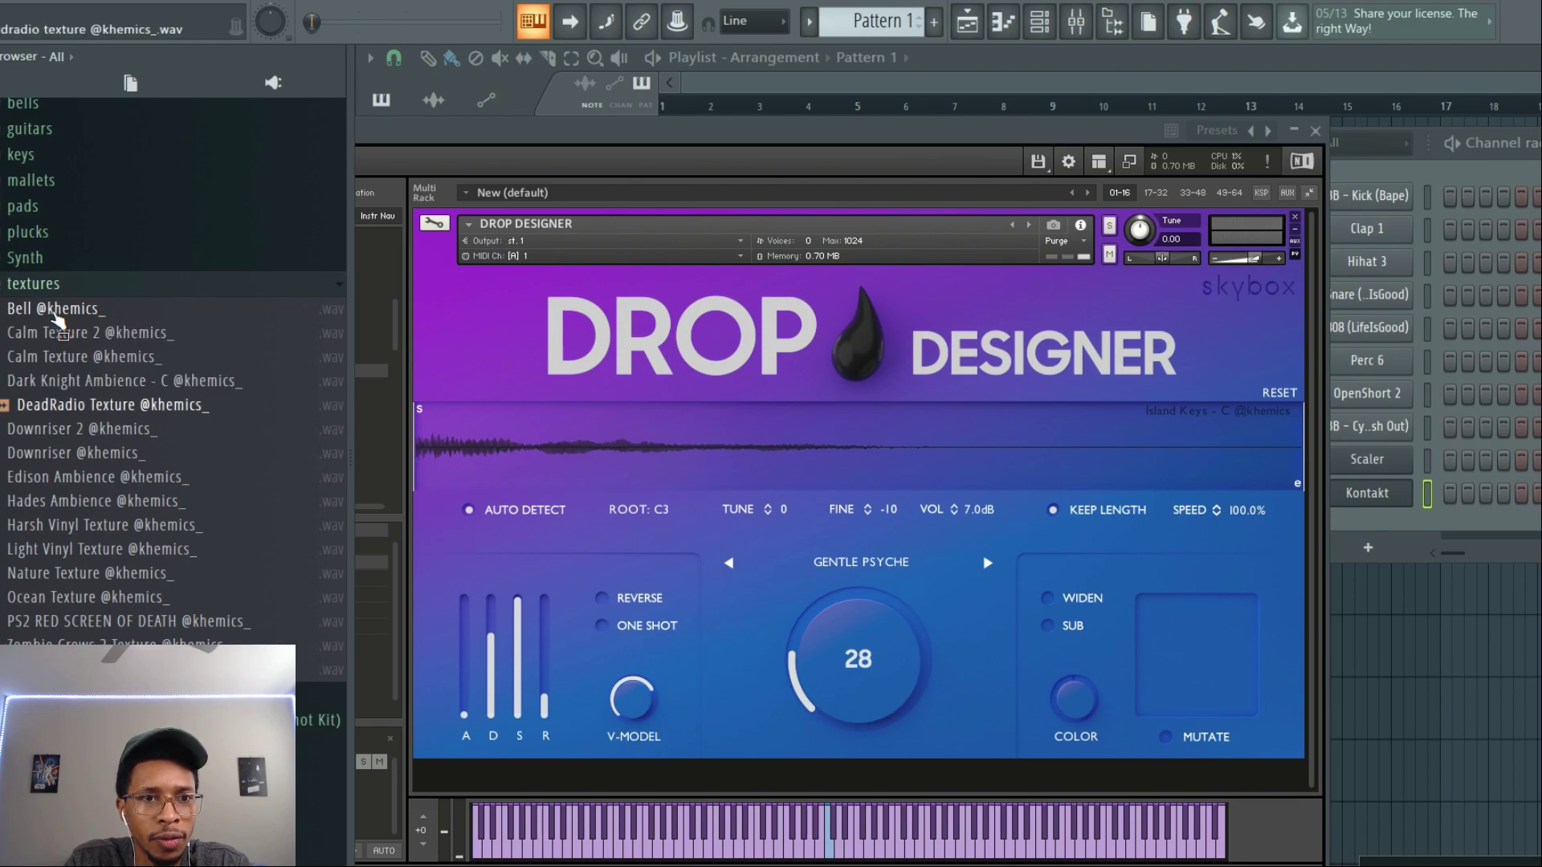
pyautogui.press('Up')
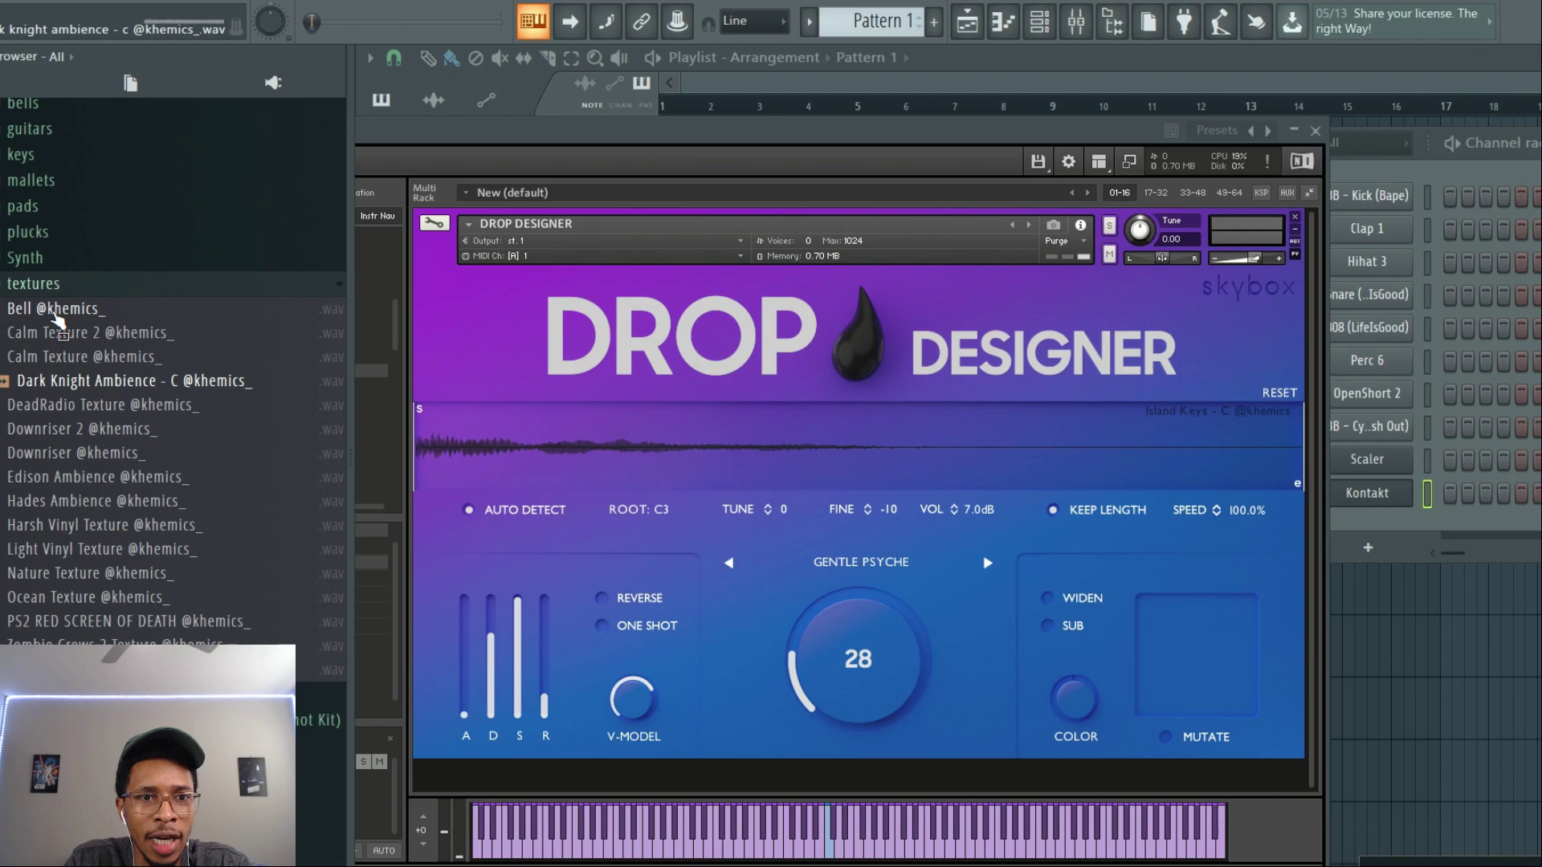
# Step: Preview DeadRadio Texture, Downrisers, Edison Ambience, Harsh Vinyl, Nature Texture and PS2 RED SCREEN OF DEATH
pyautogui.press('Down')
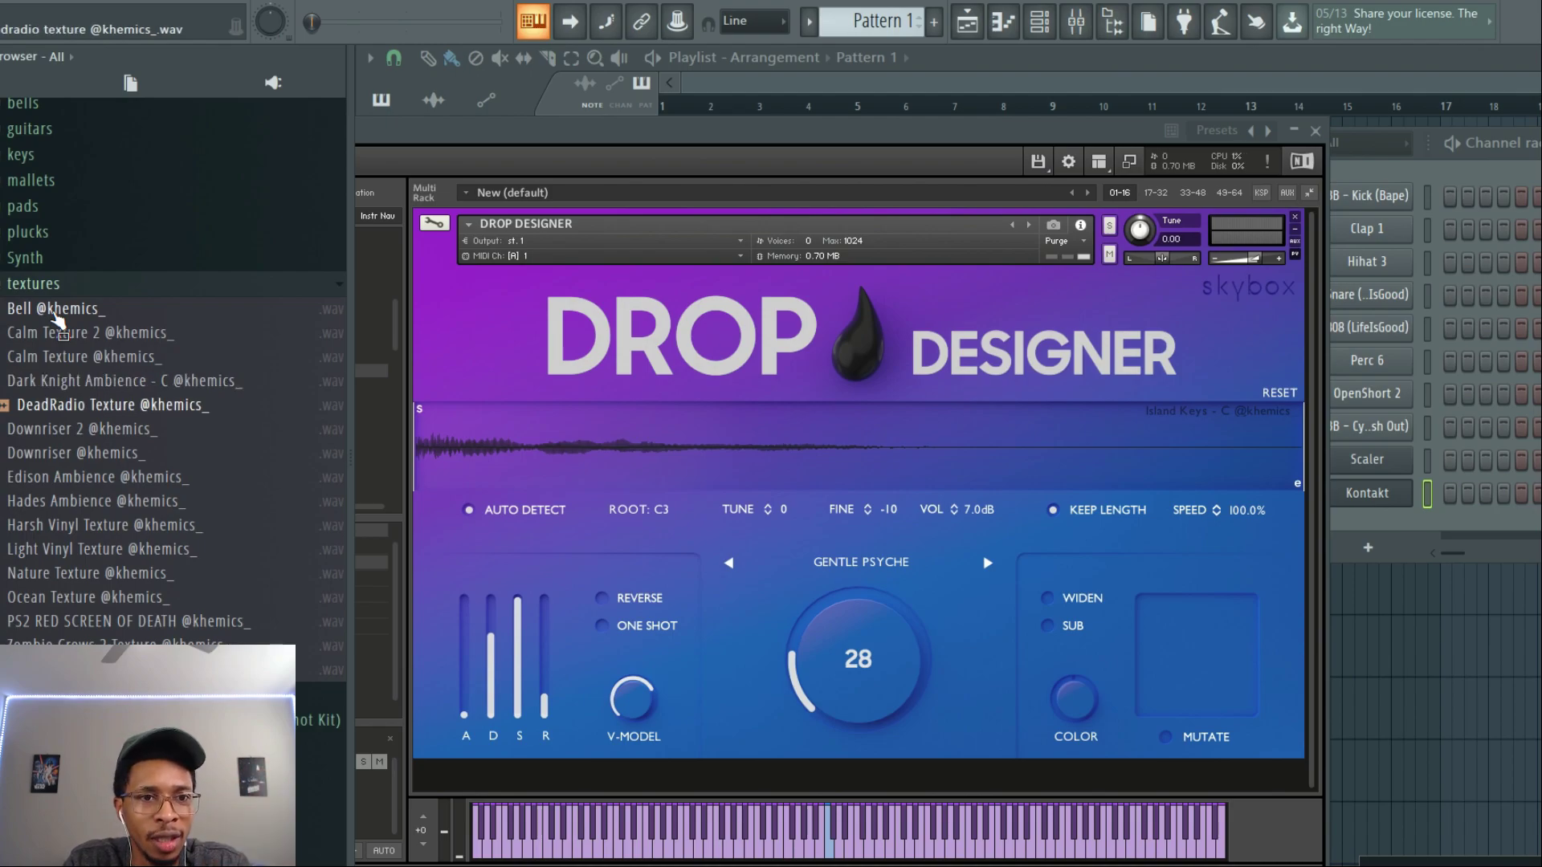
pyautogui.press('Down')
pyautogui.press('Down')
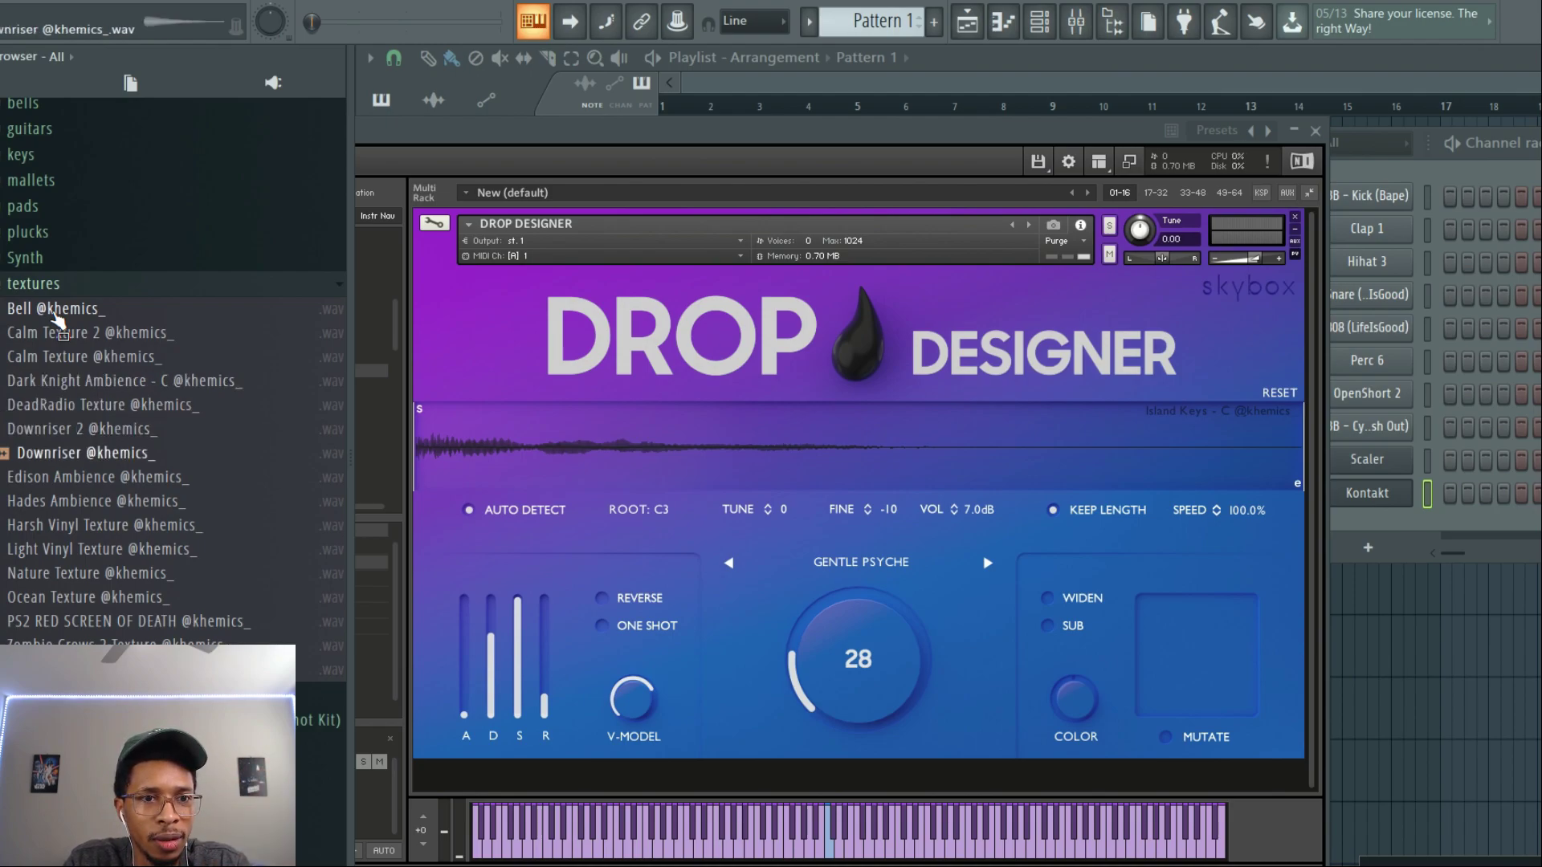
pyautogui.press('Down')
pyautogui.press('Down')
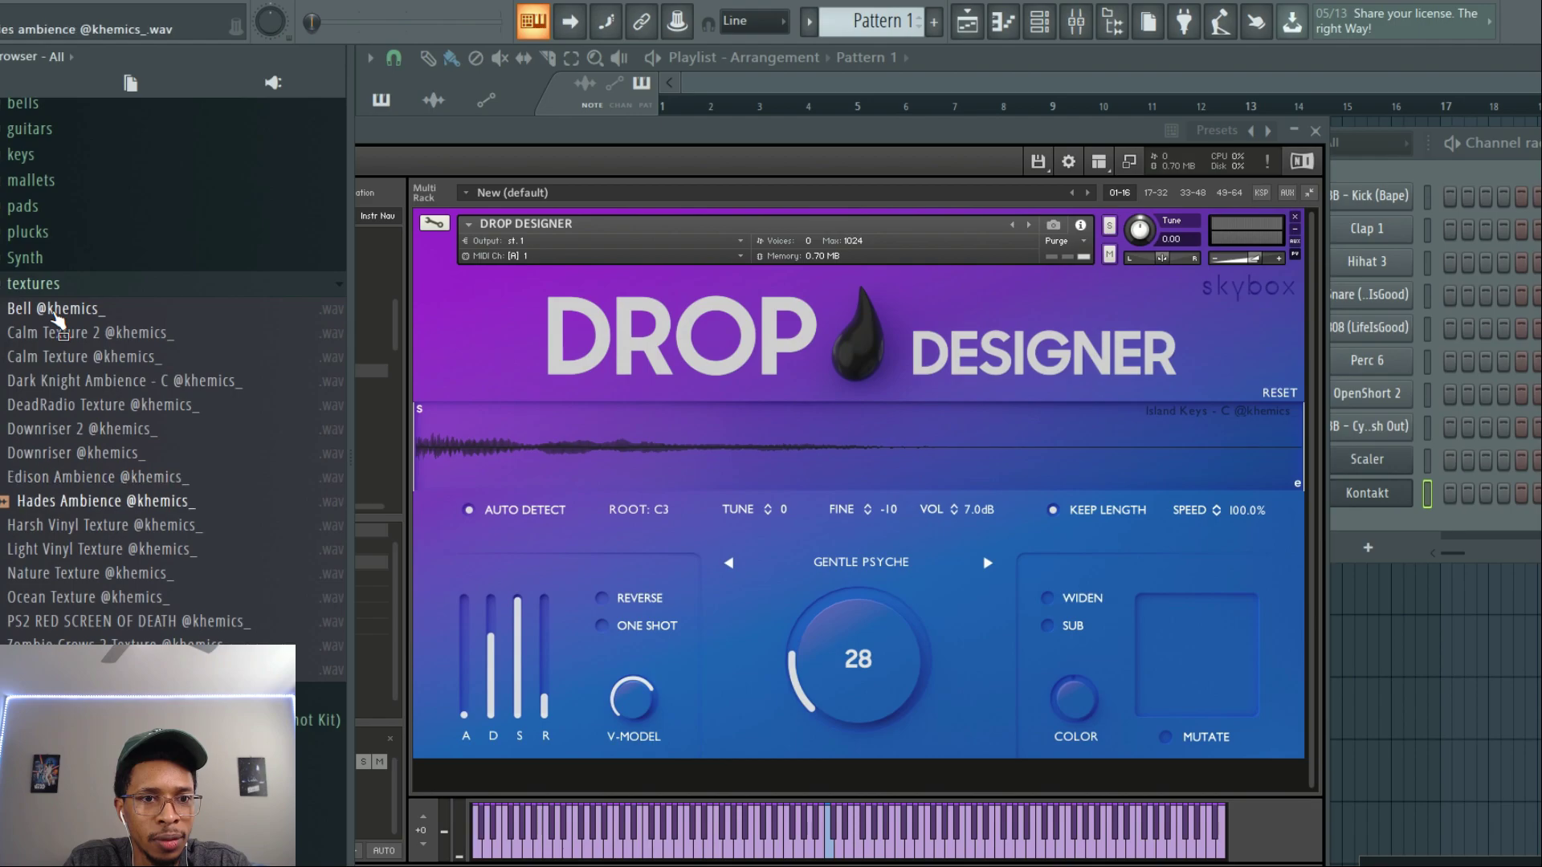
pyautogui.press('Down')
pyautogui.press('Down')
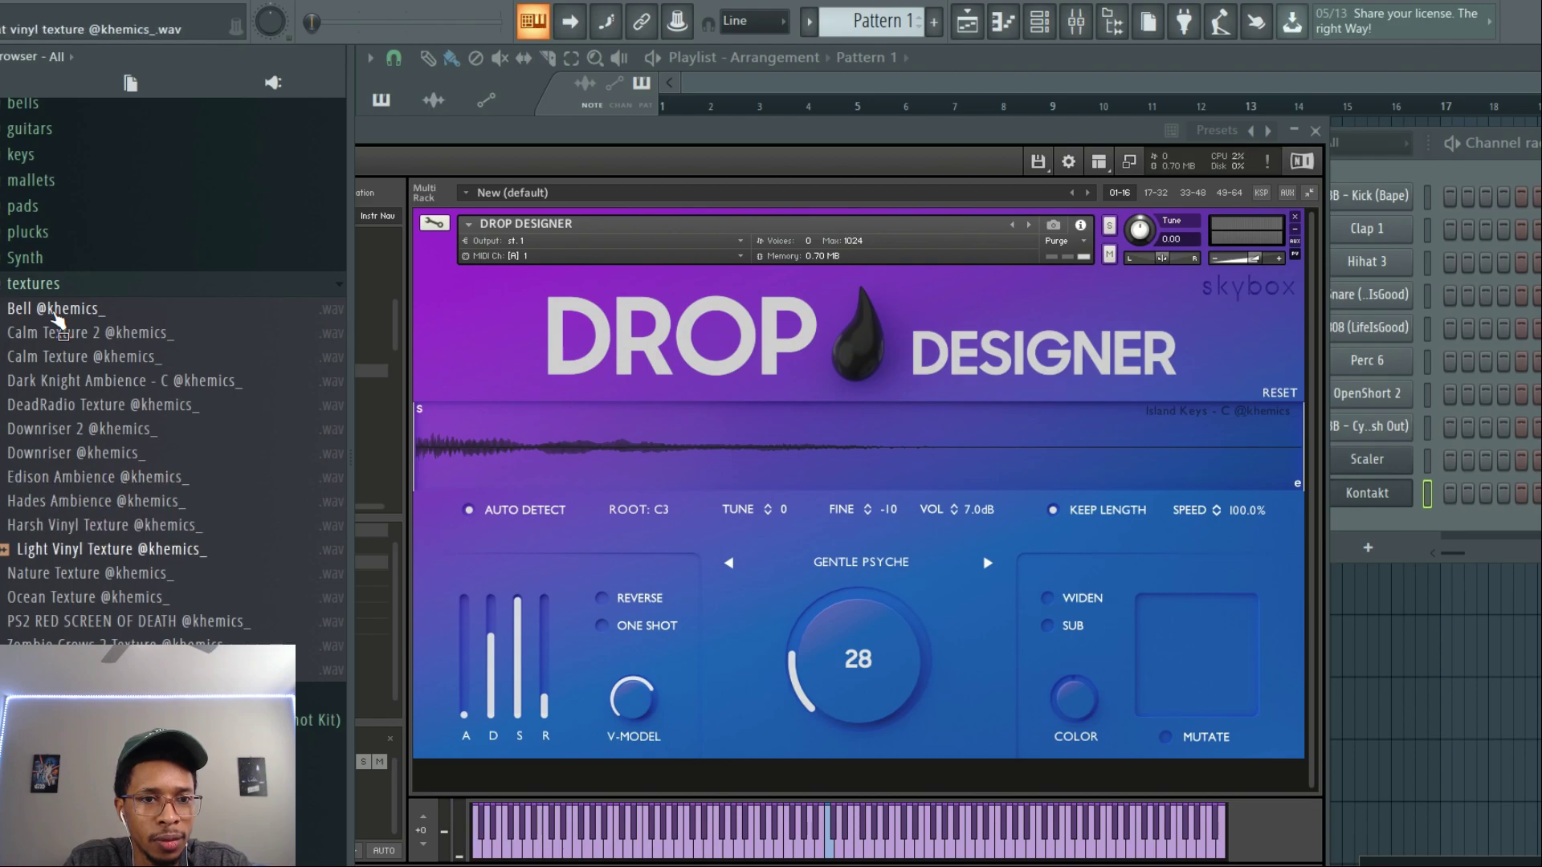
pyautogui.press('Down')
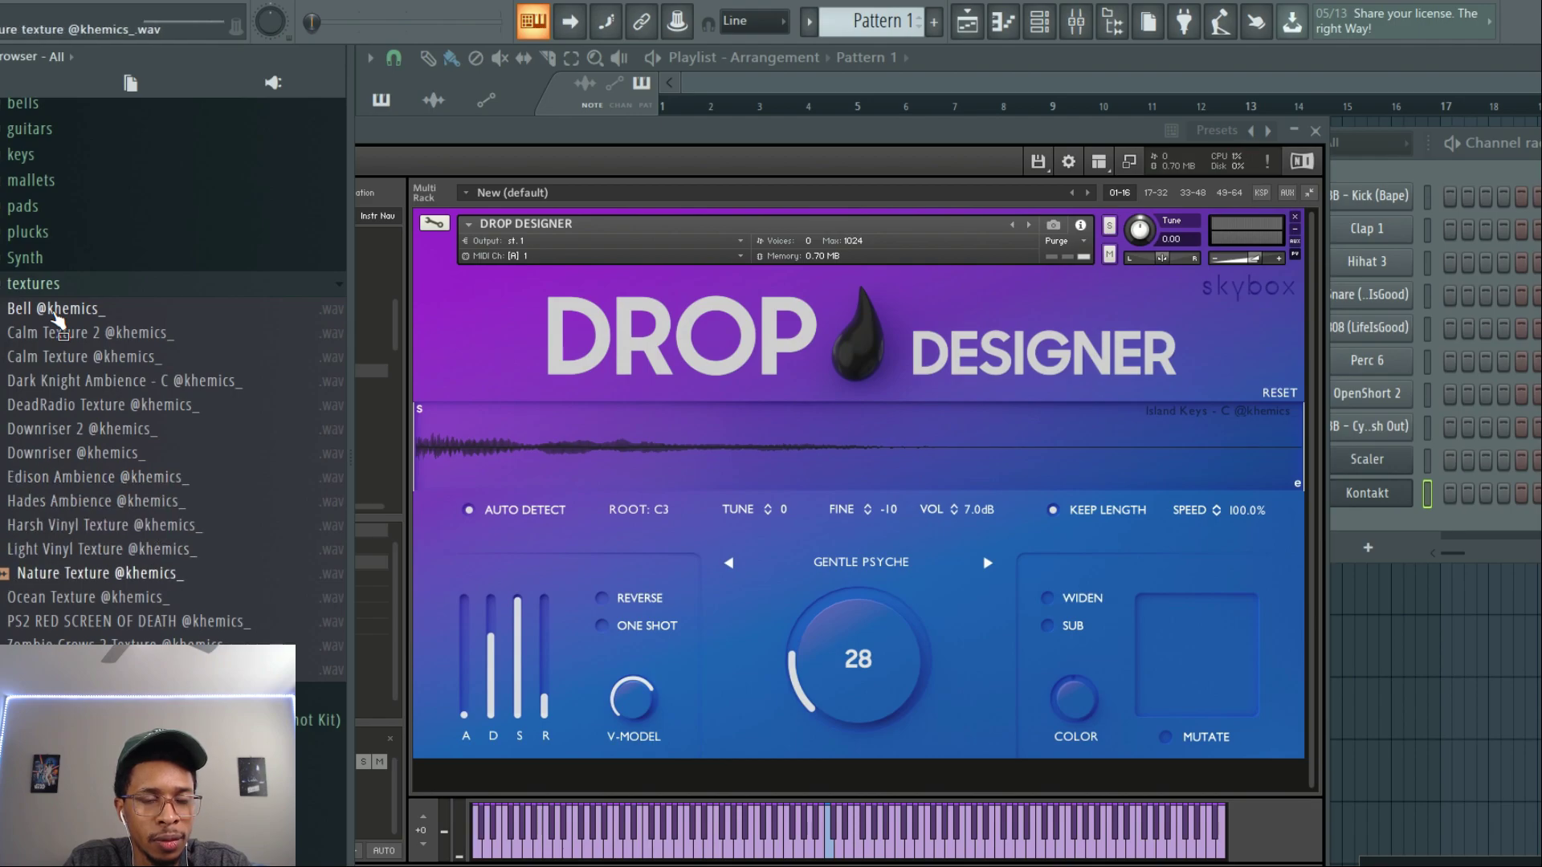
pyautogui.press('Down')
pyautogui.press('Down')
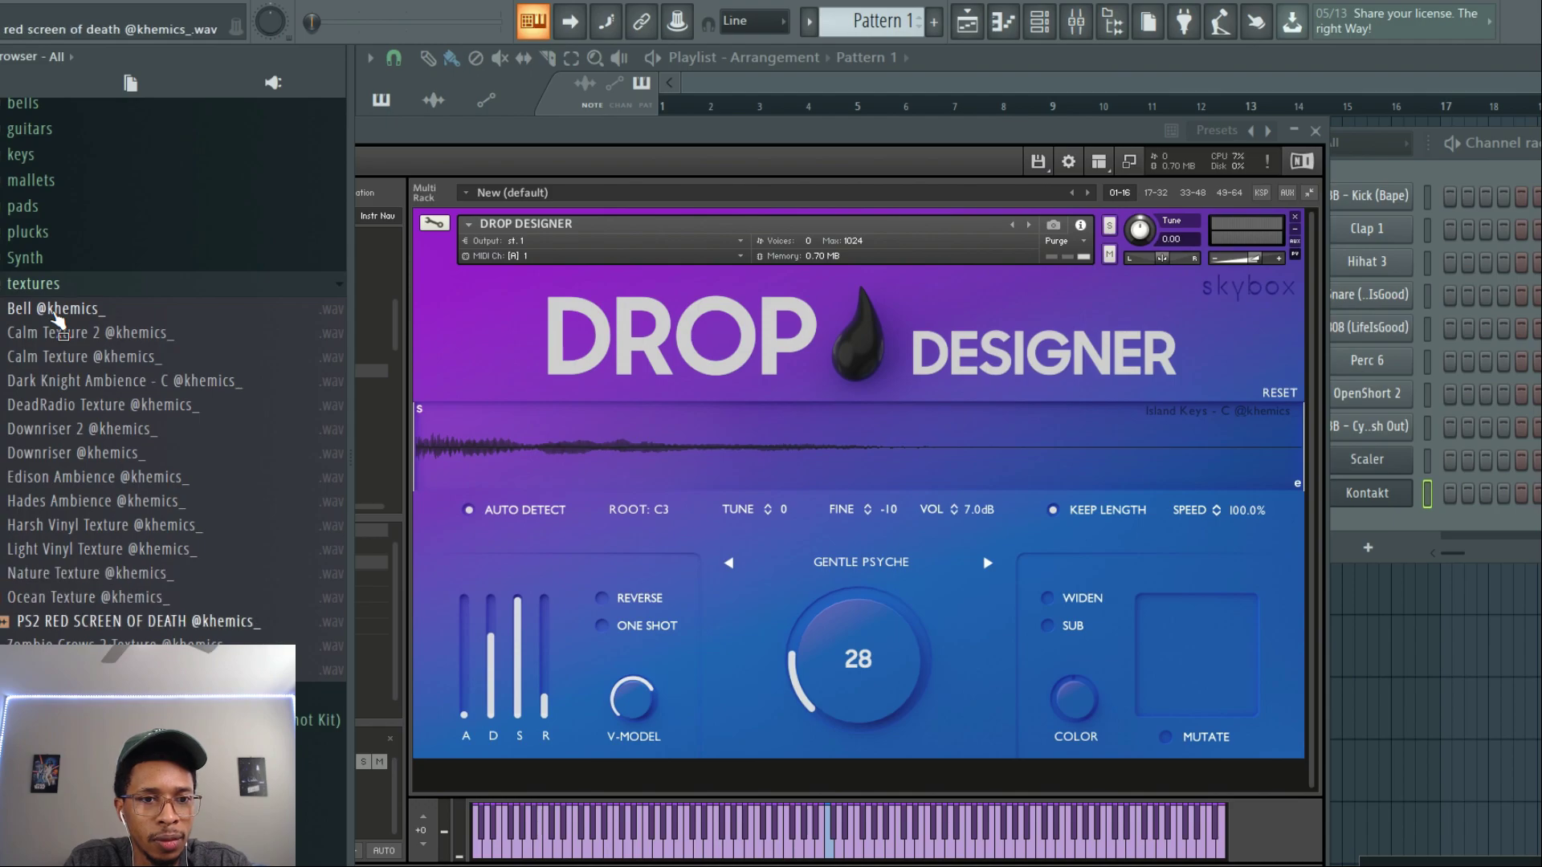
pyautogui.press('Down')
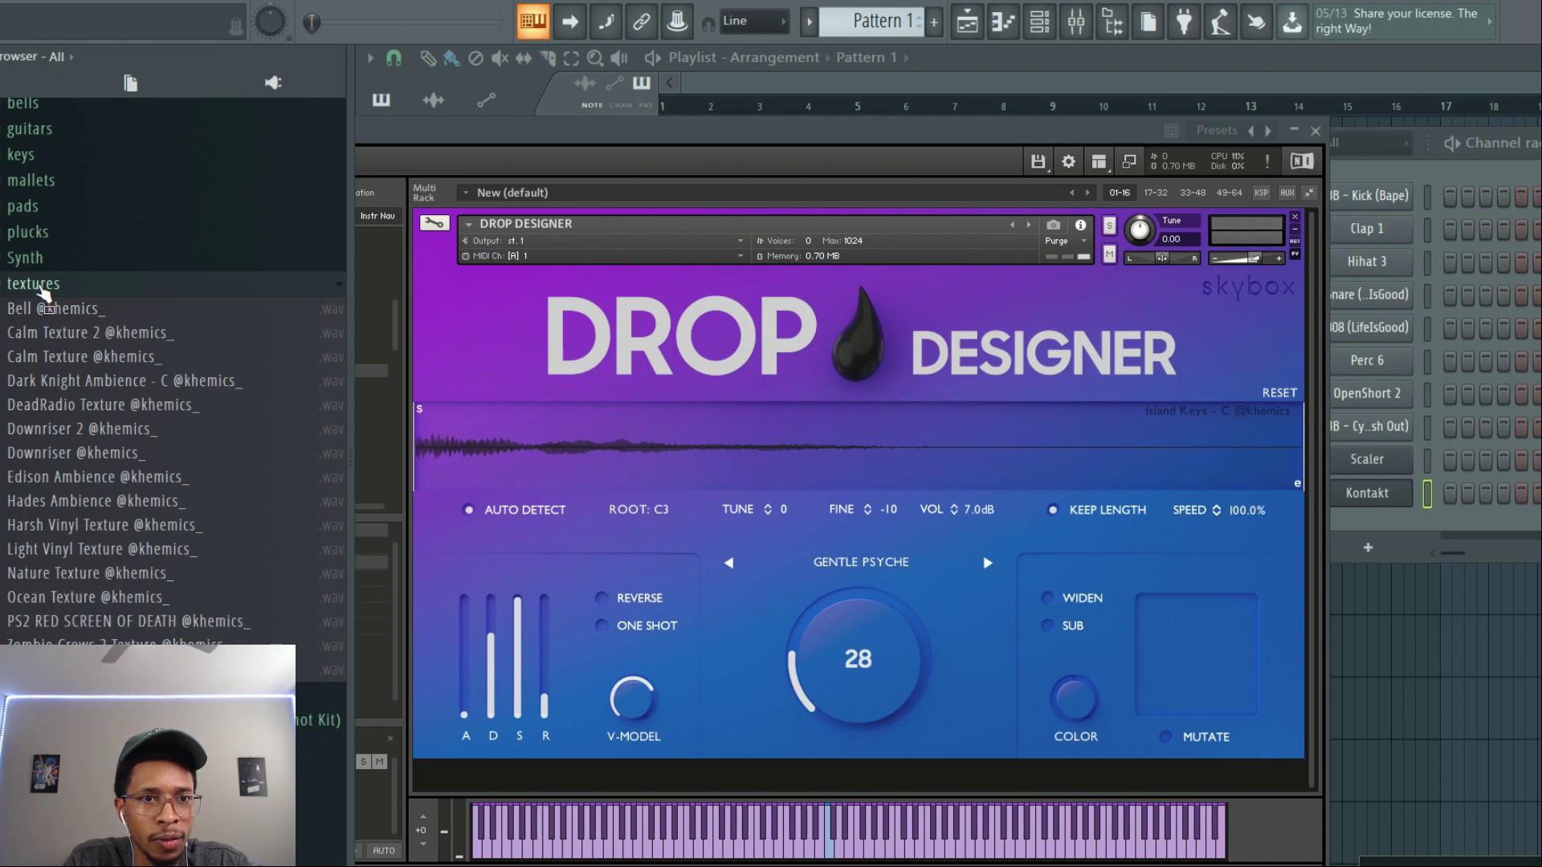
# Step: Collapse textures and open the woodwinds folder of the EXTRA BEST OF ESSENTIALS ONESHOTS KIT
pyautogui.click(39, 285)
pyautogui.scroll(4, 40, 293)
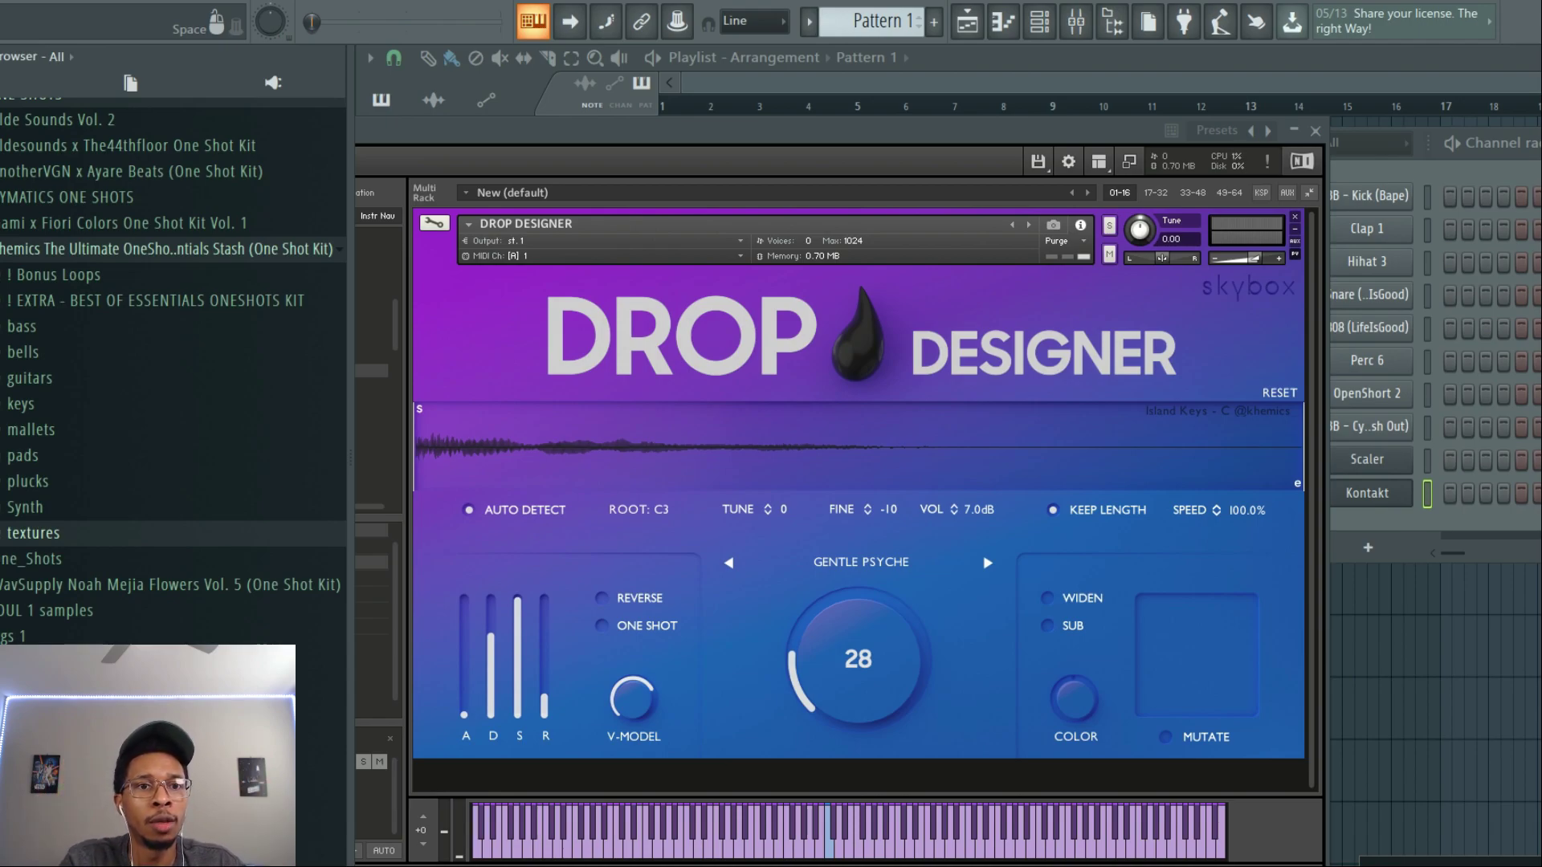
pyautogui.click(165, 303)
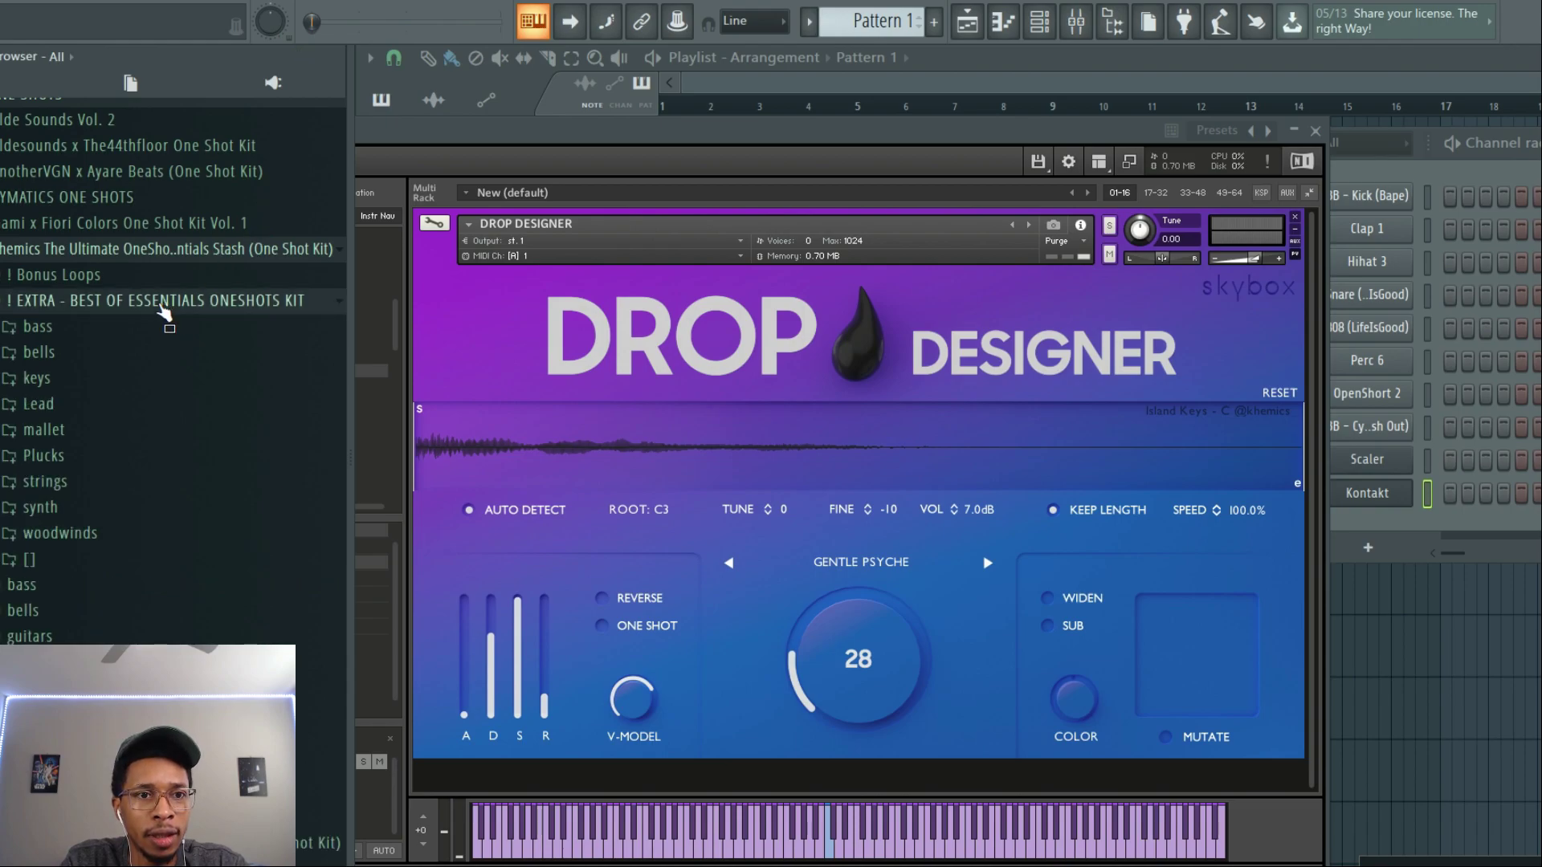
pyautogui.click(67, 526)
# Step: Preview the flute sustain (C), Odyssey Flute 2 and short flute one-shots
pyautogui.press('Down')
pyautogui.press('Down')
pyautogui.press('Down')
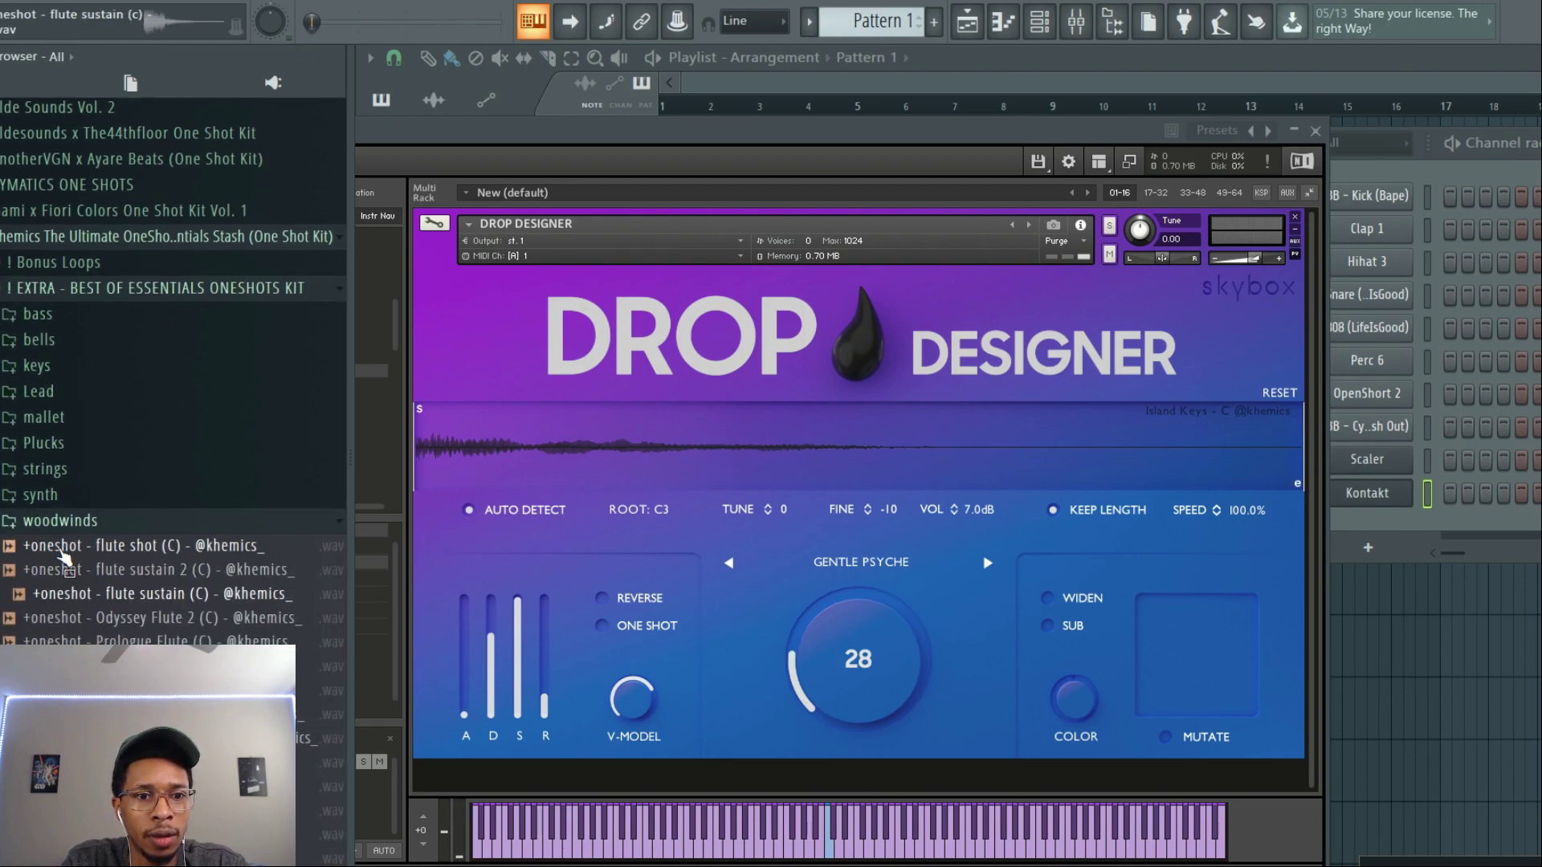
pyautogui.press('Down')
pyautogui.press('Down')
pyautogui.press('Down')
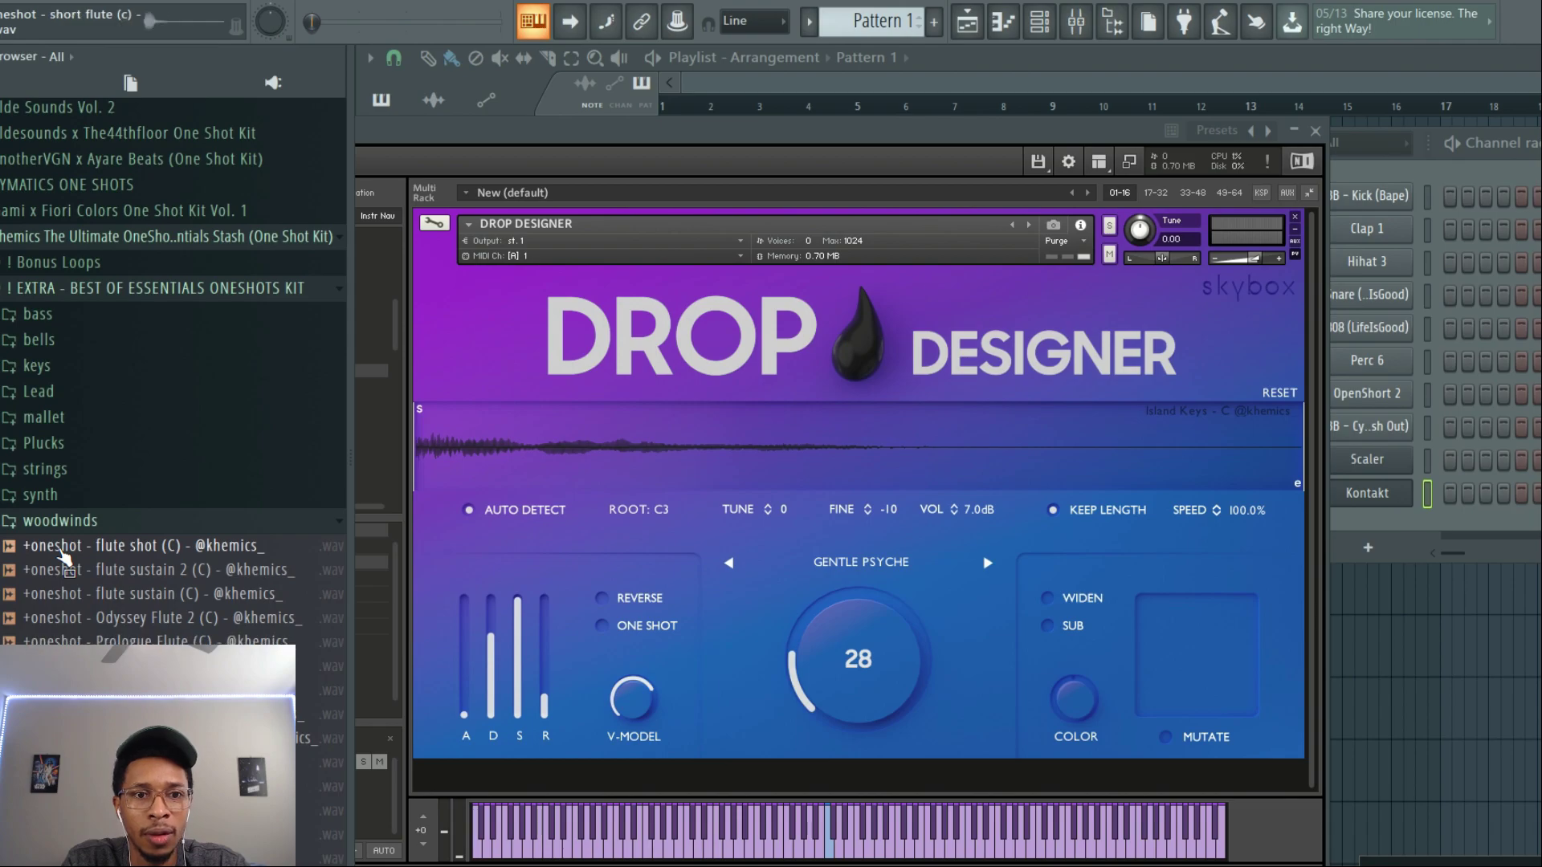
pyautogui.press('Down')
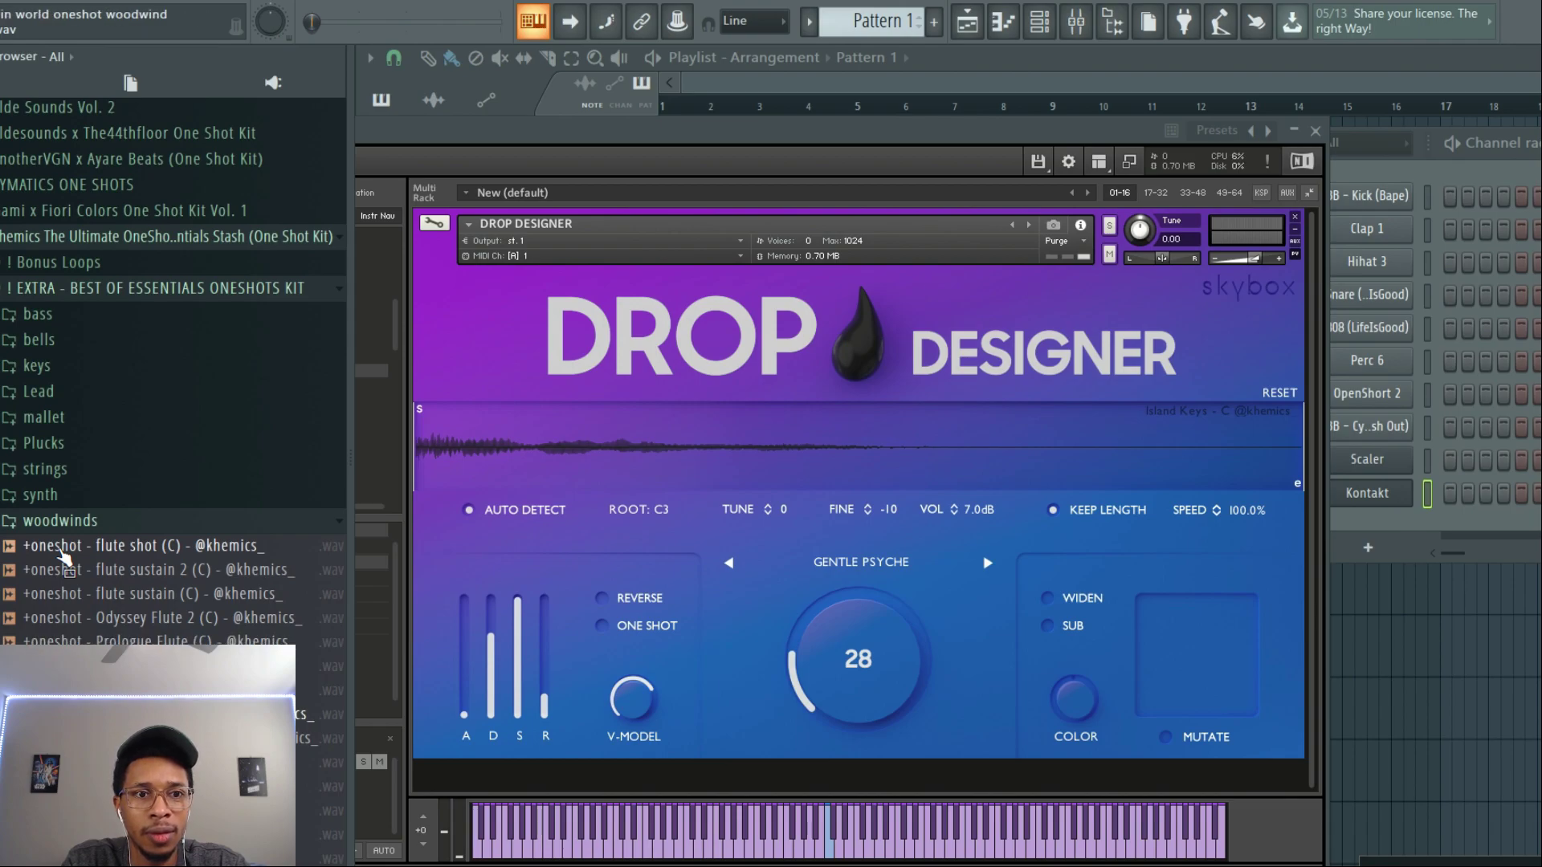
# Step: Collapse the '! EXTRA - BEST OF ESSENTIALS ONESHOTS KIT' folder in the Browser
pyautogui.click(56, 289)
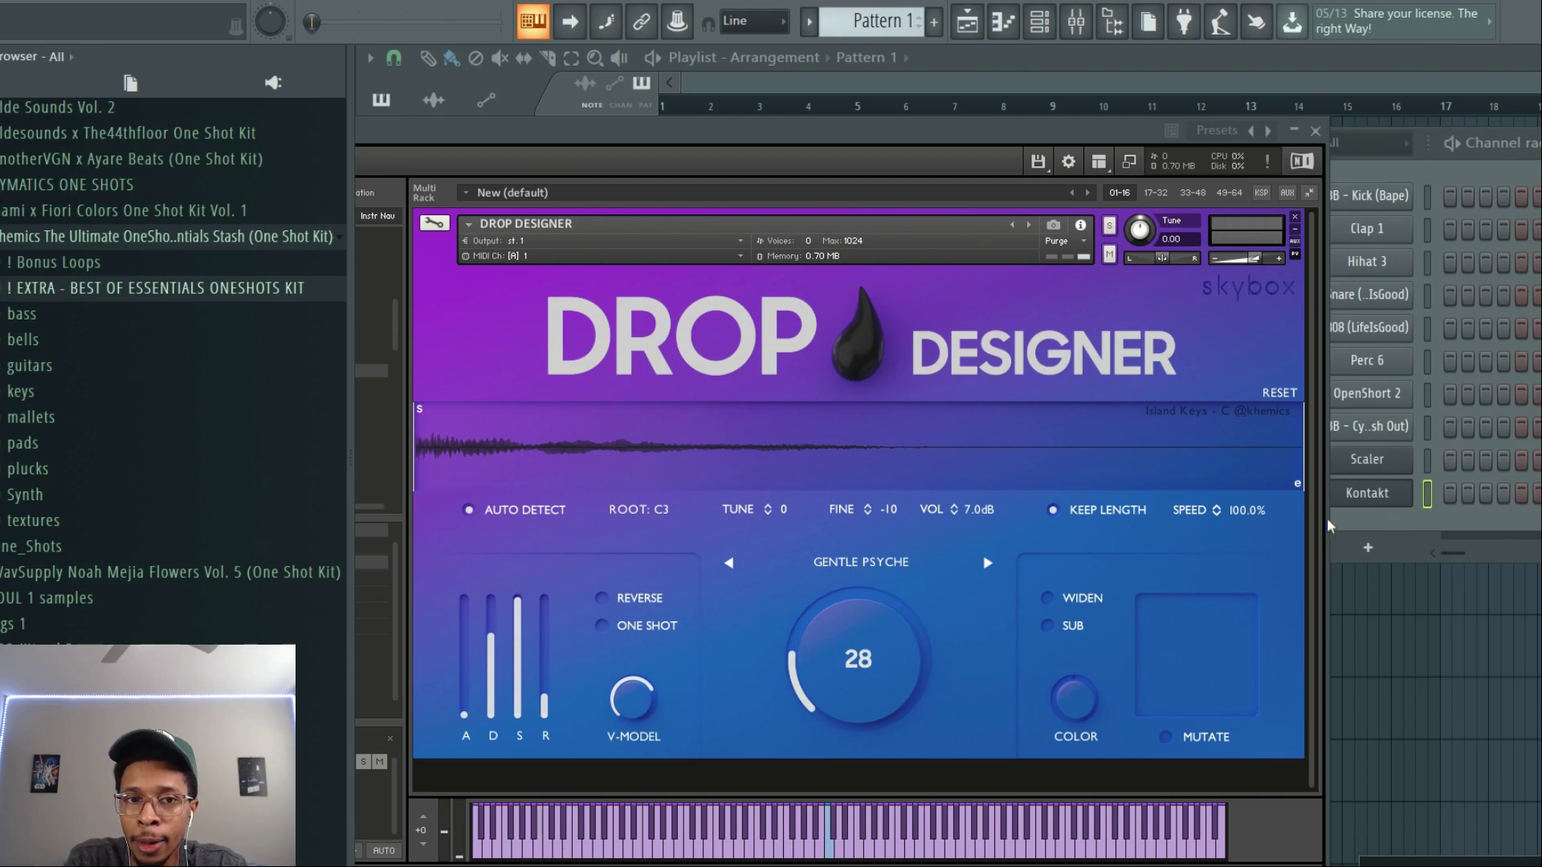
# Step: From the keys folder, add Live Keys to the project as a channel and open its piano roll
pyautogui.click(22, 391)
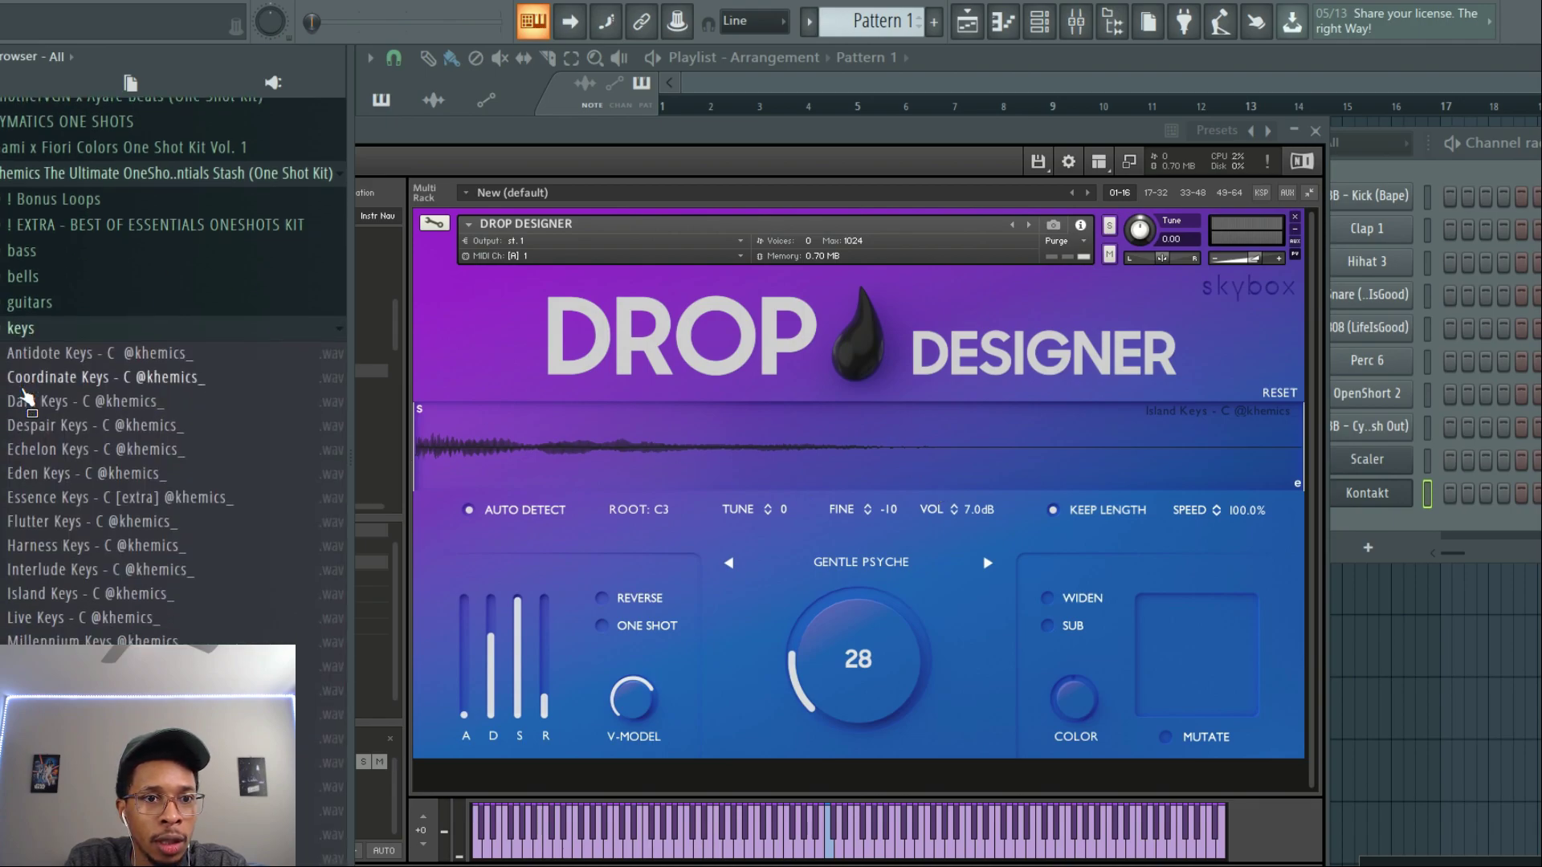
pyautogui.moveTo(23, 391); pyautogui.dragTo(444, 273)
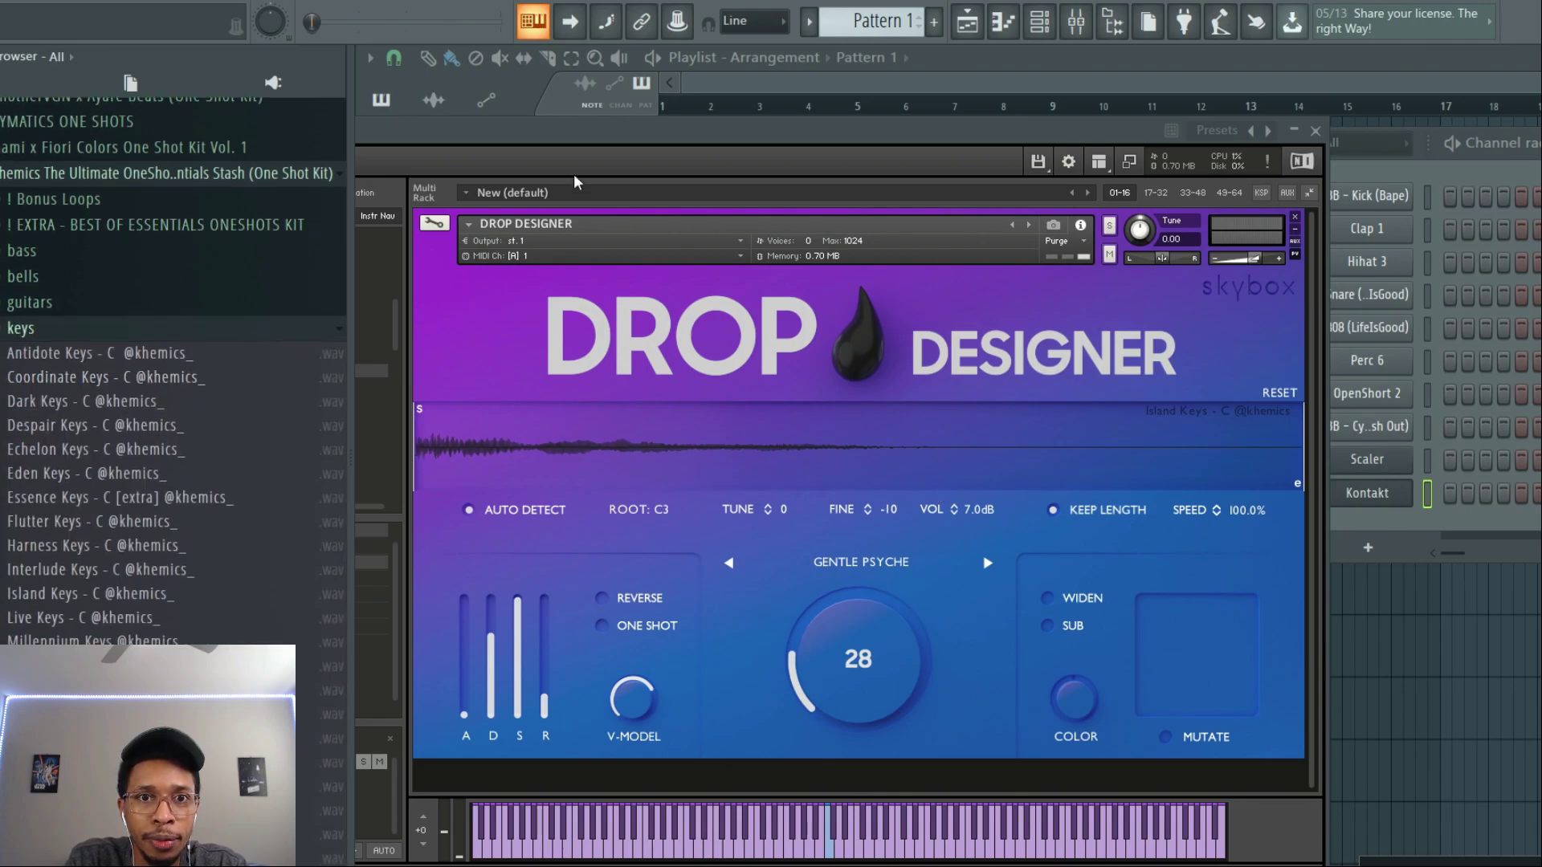
pyautogui.moveTo(612, 132); pyautogui.dragTo(673, 104)
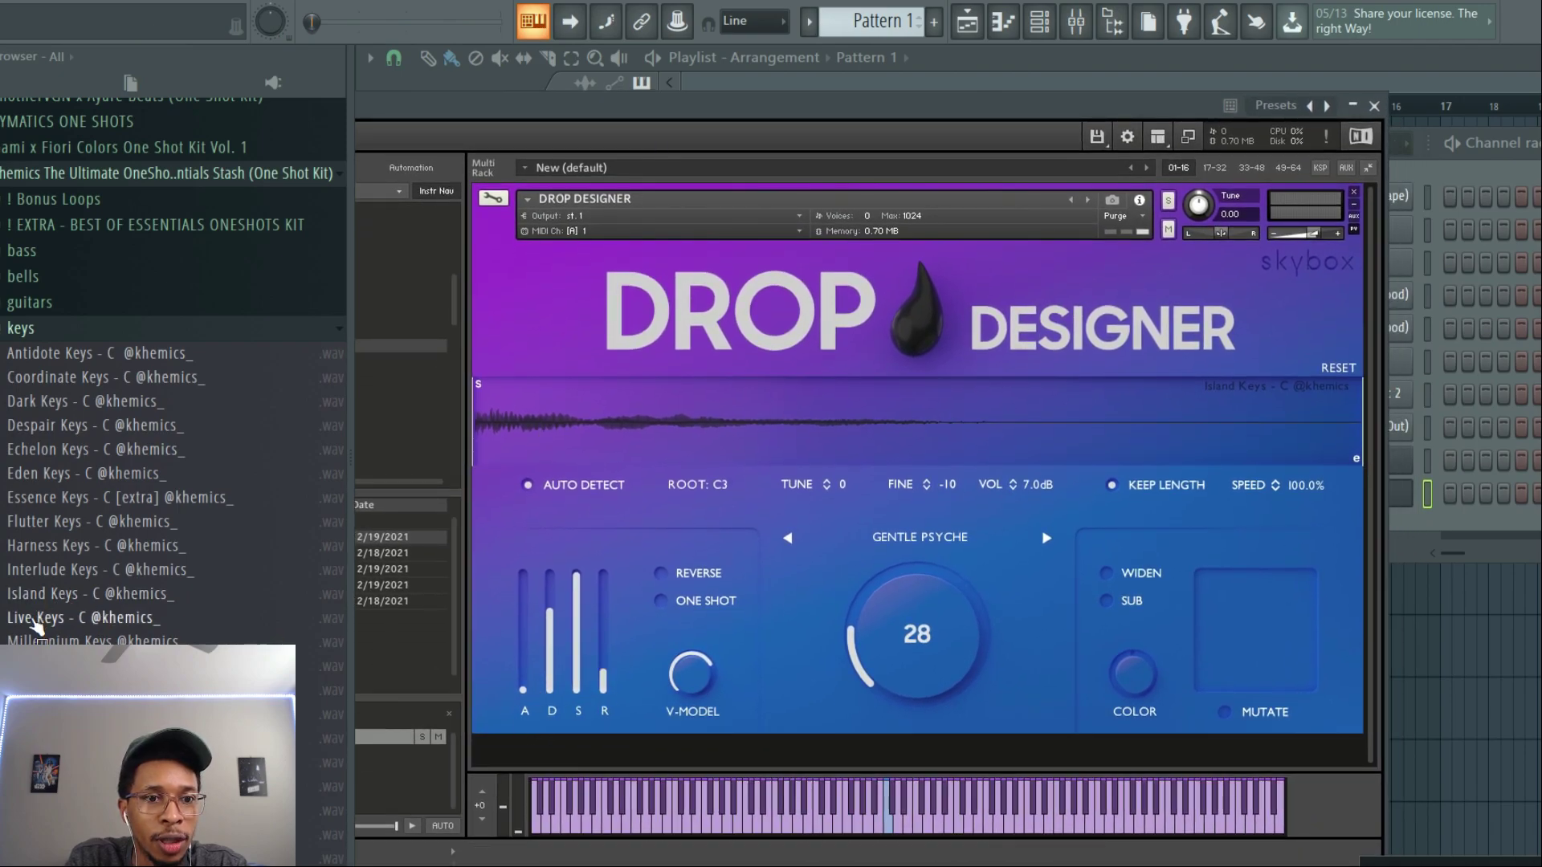
pyautogui.moveTo(36, 619); pyautogui.dragTo(1394, 531)
pyautogui.press('F7')
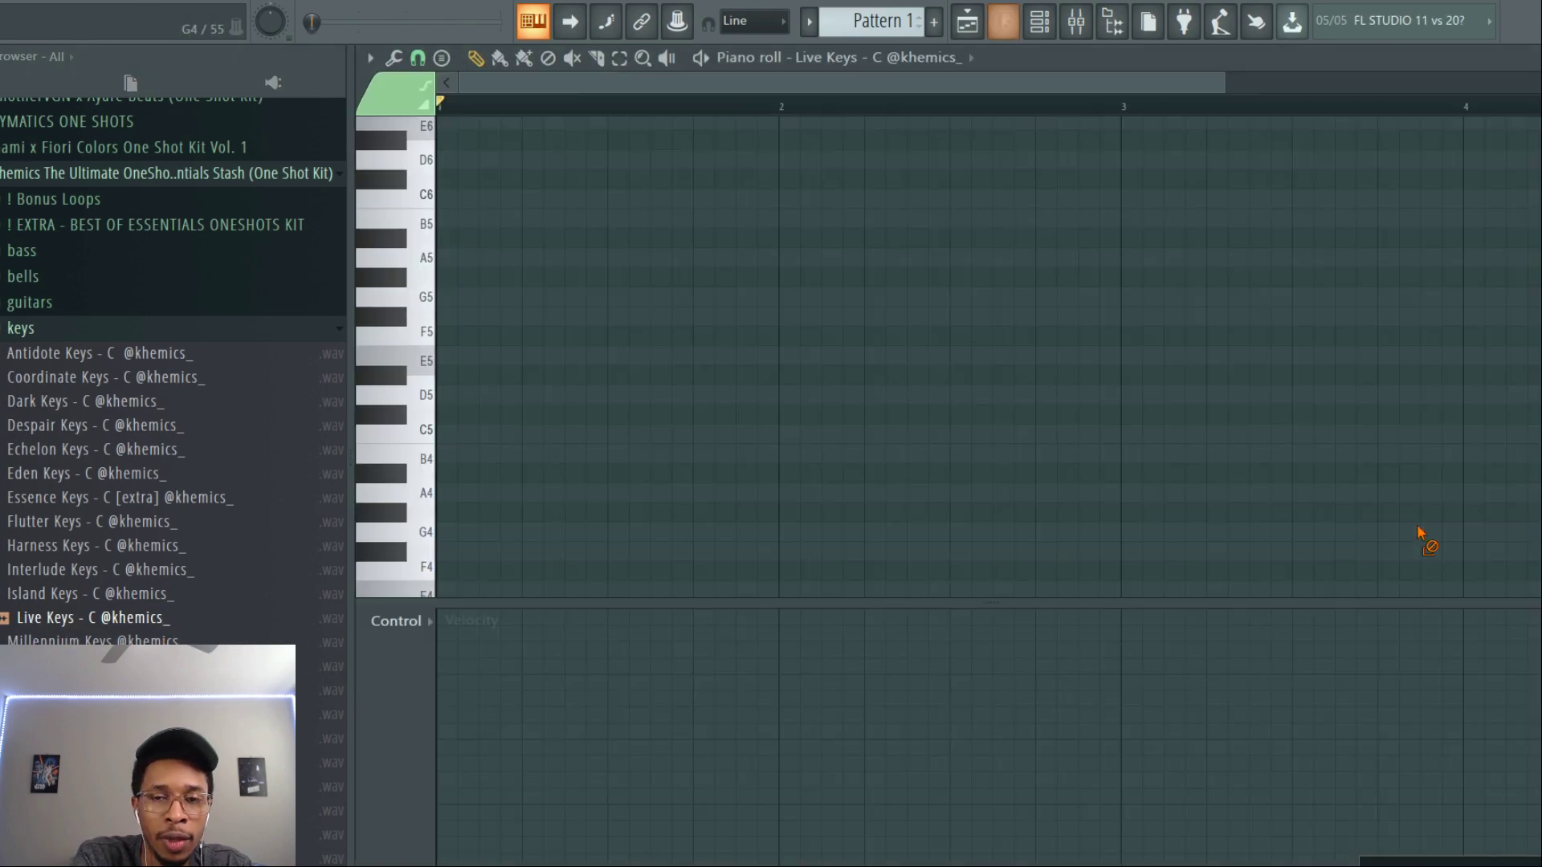
# Step: Look through the piano roll's scale highlighting options, then close the menu
pyautogui.click(369, 58)
pyautogui.moveTo(462, 182)
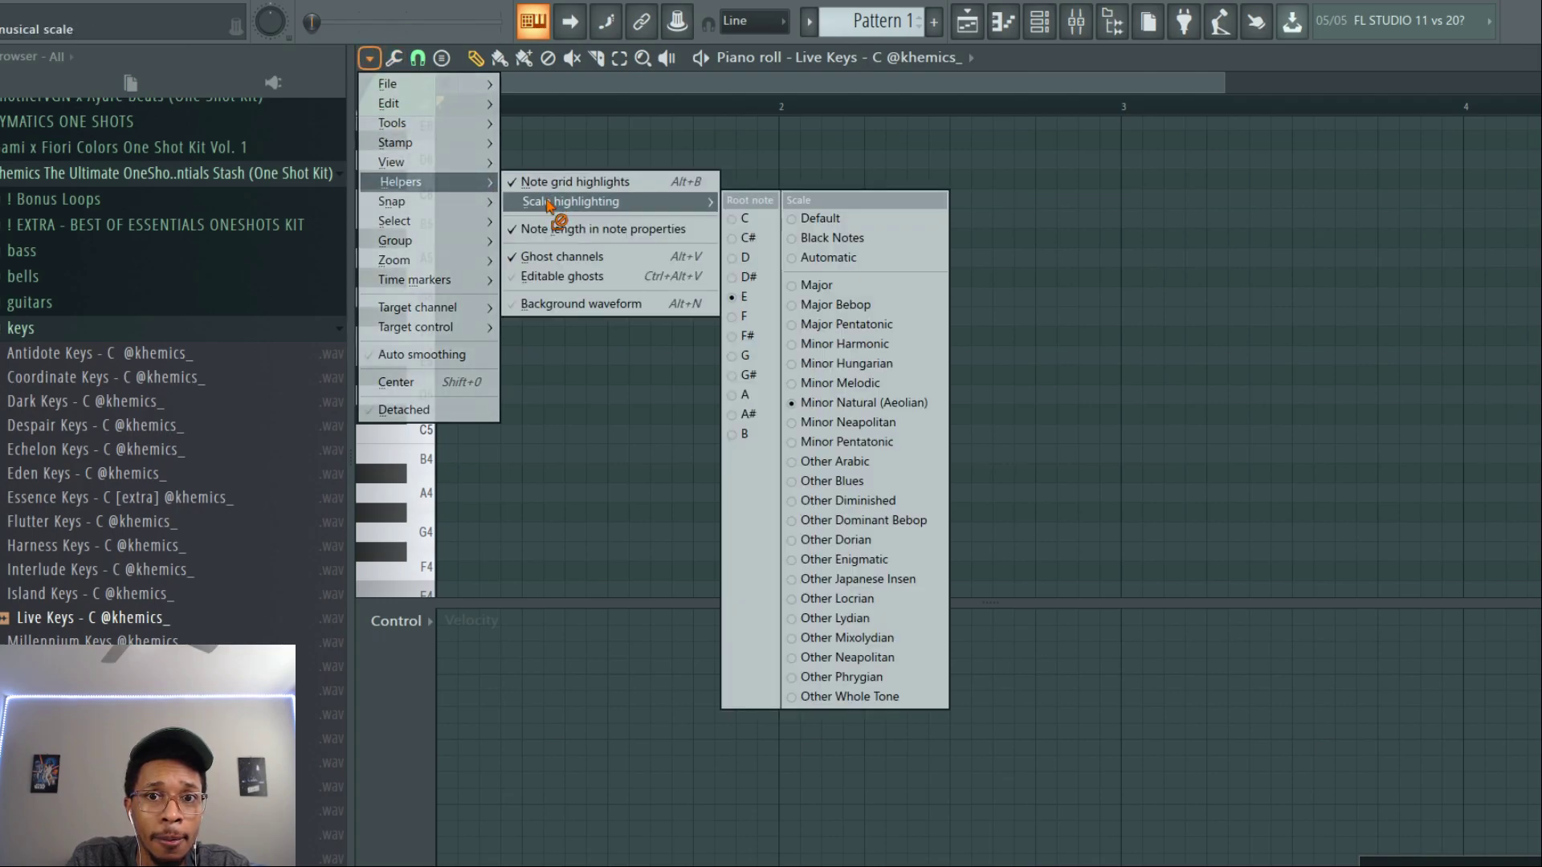
pyautogui.click(650, 85)
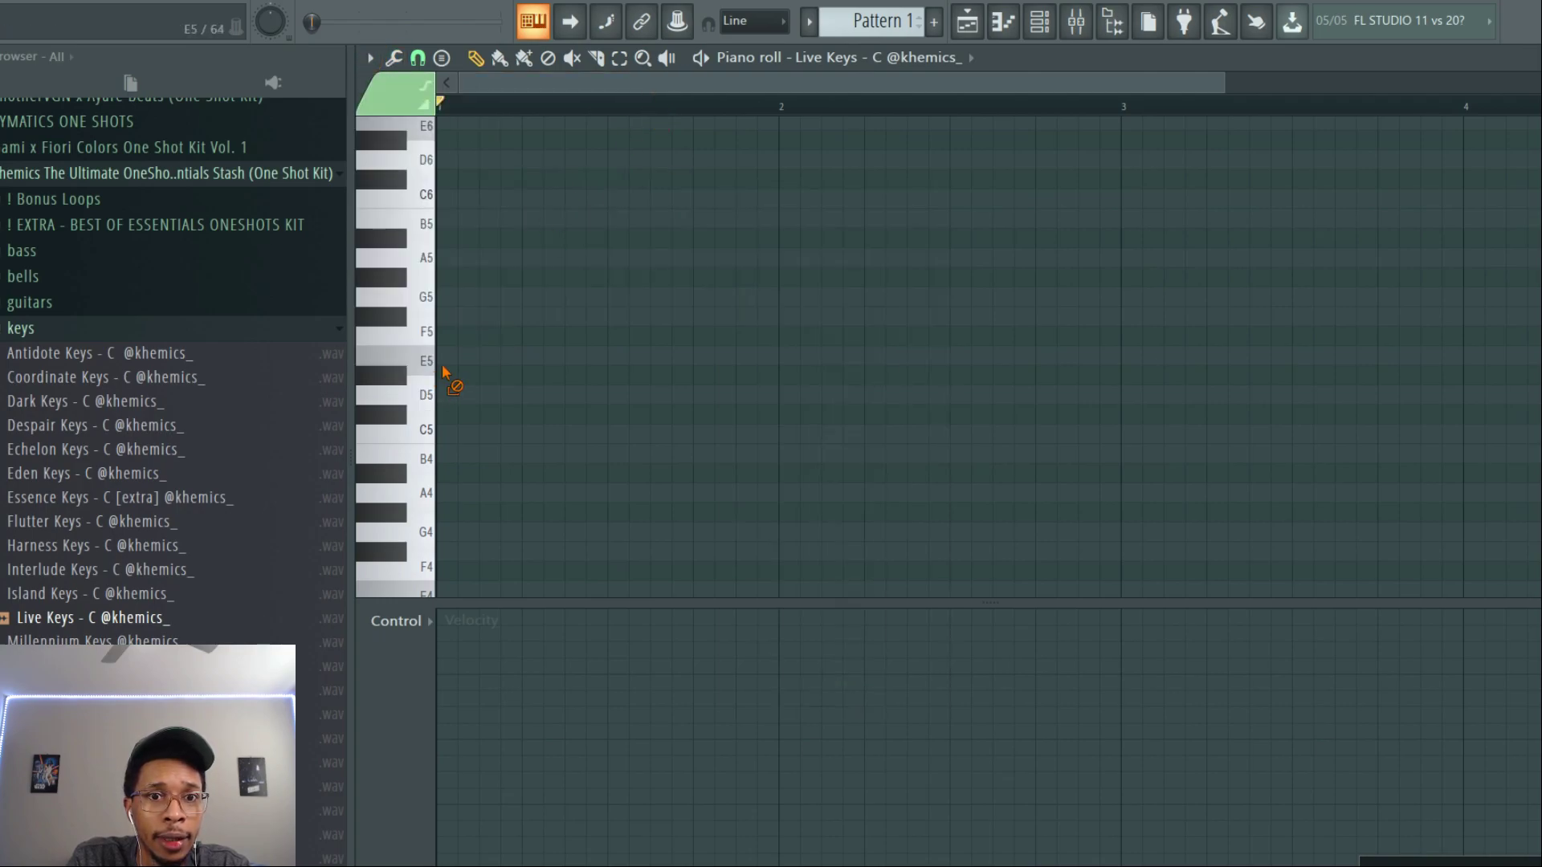
# Step: Pencil a first-bar chord of E5, E4, G5, B5 and D6
pyautogui.moveTo(443, 357); pyautogui.dragTo(779, 371)
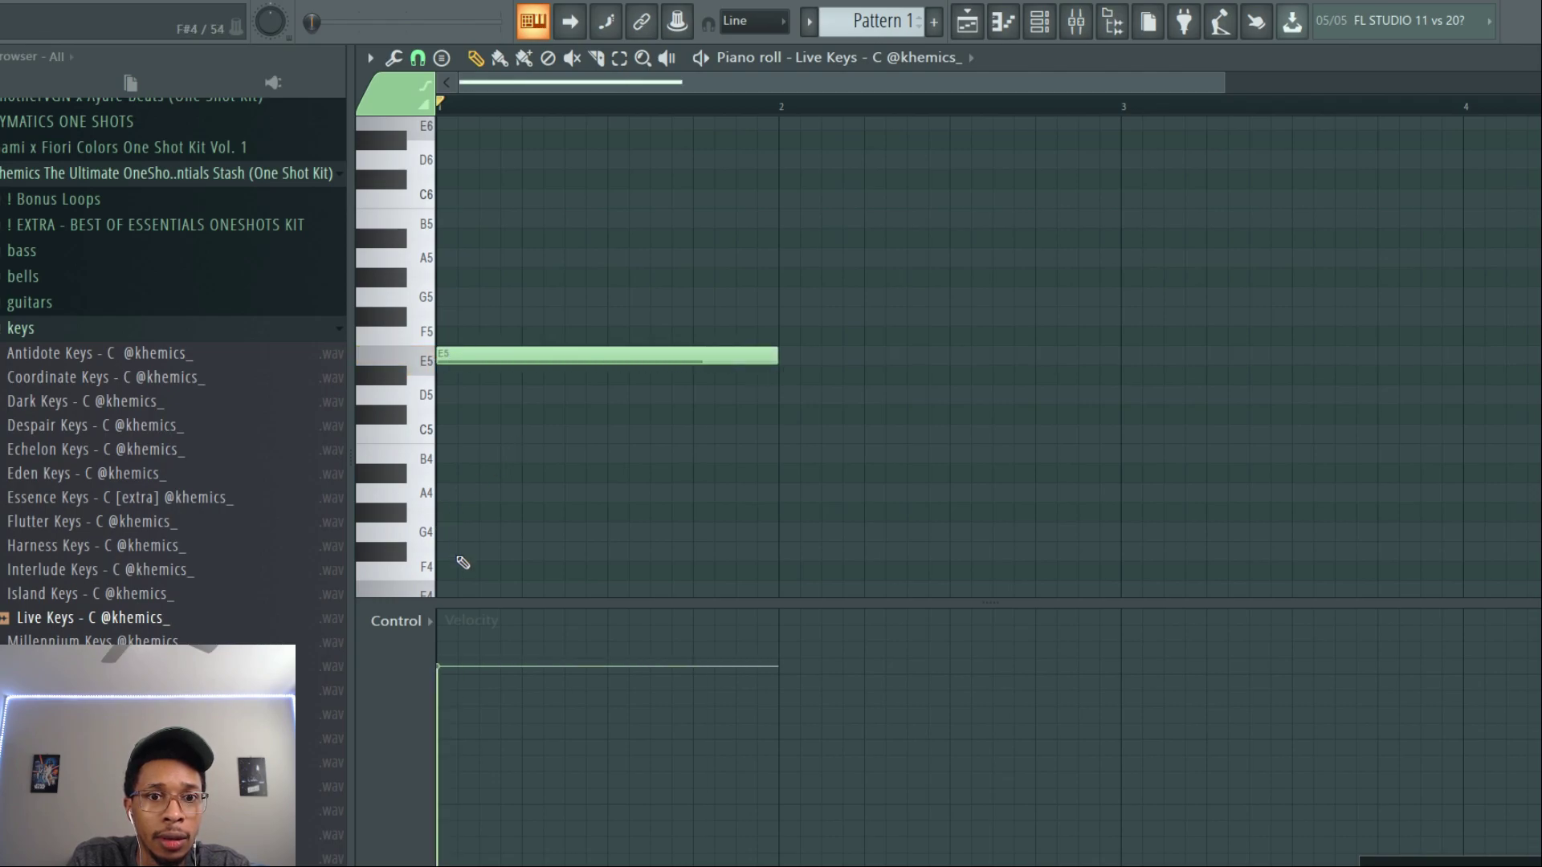
pyautogui.scroll(-4, 458, 546)
pyautogui.click(447, 379)
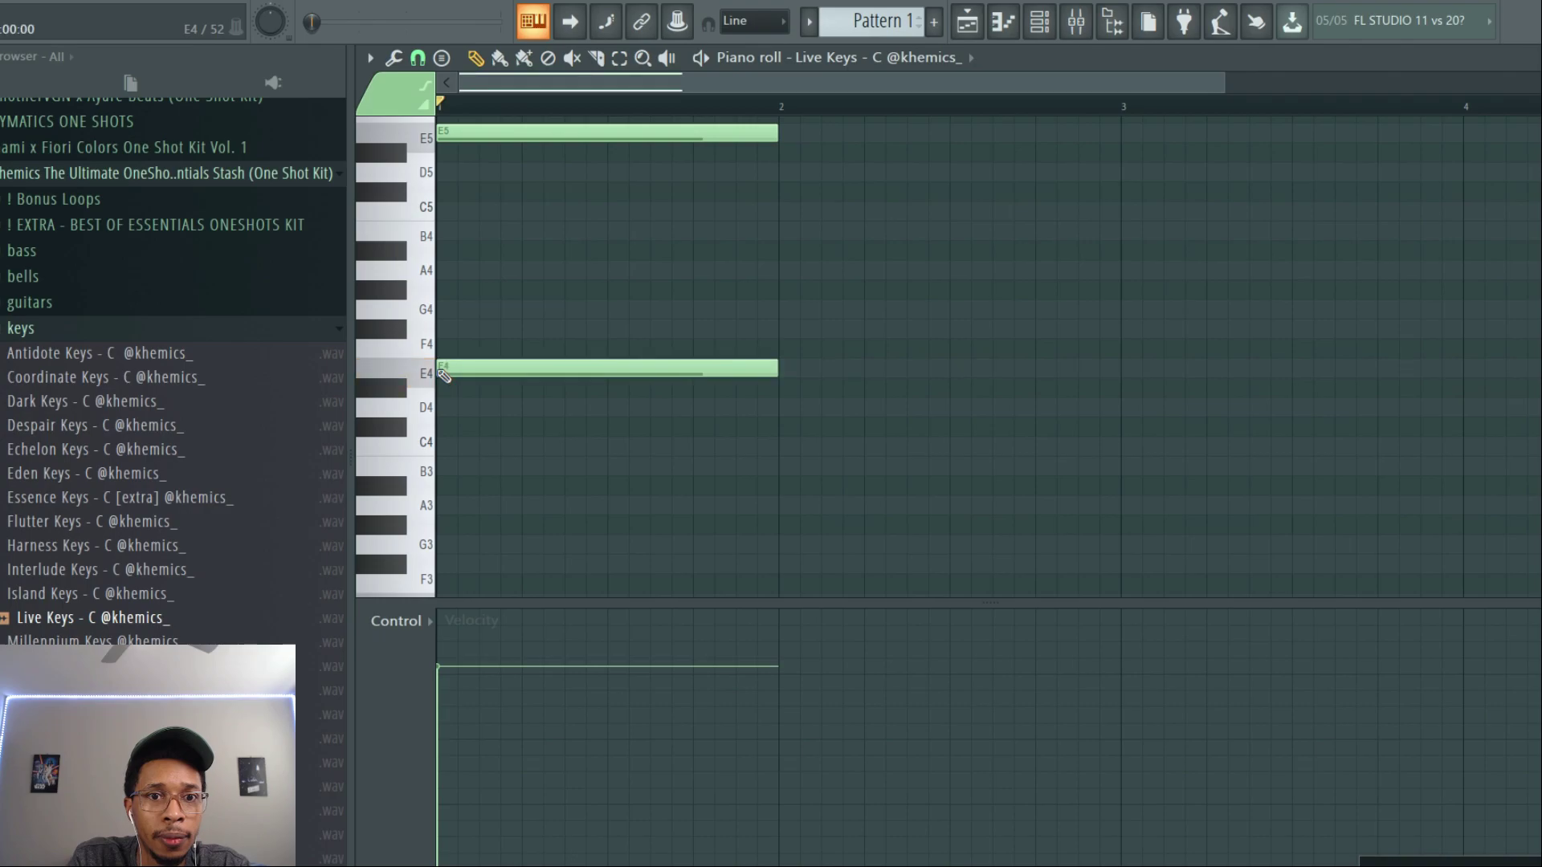
pyautogui.scroll(7, 443, 374)
pyautogui.click(444, 497)
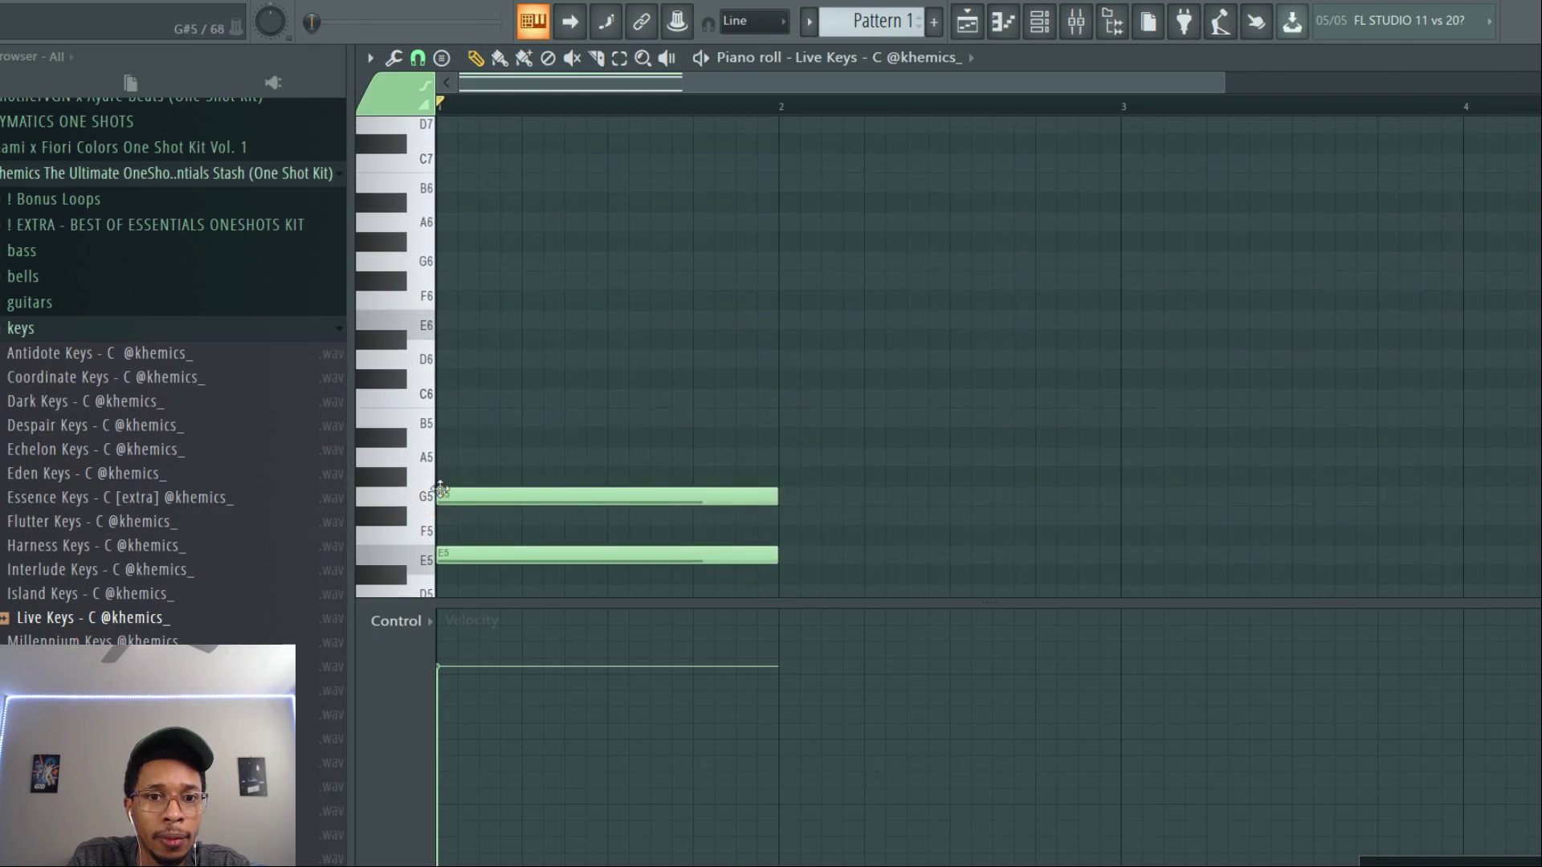
pyautogui.click(445, 418)
pyautogui.click(446, 363)
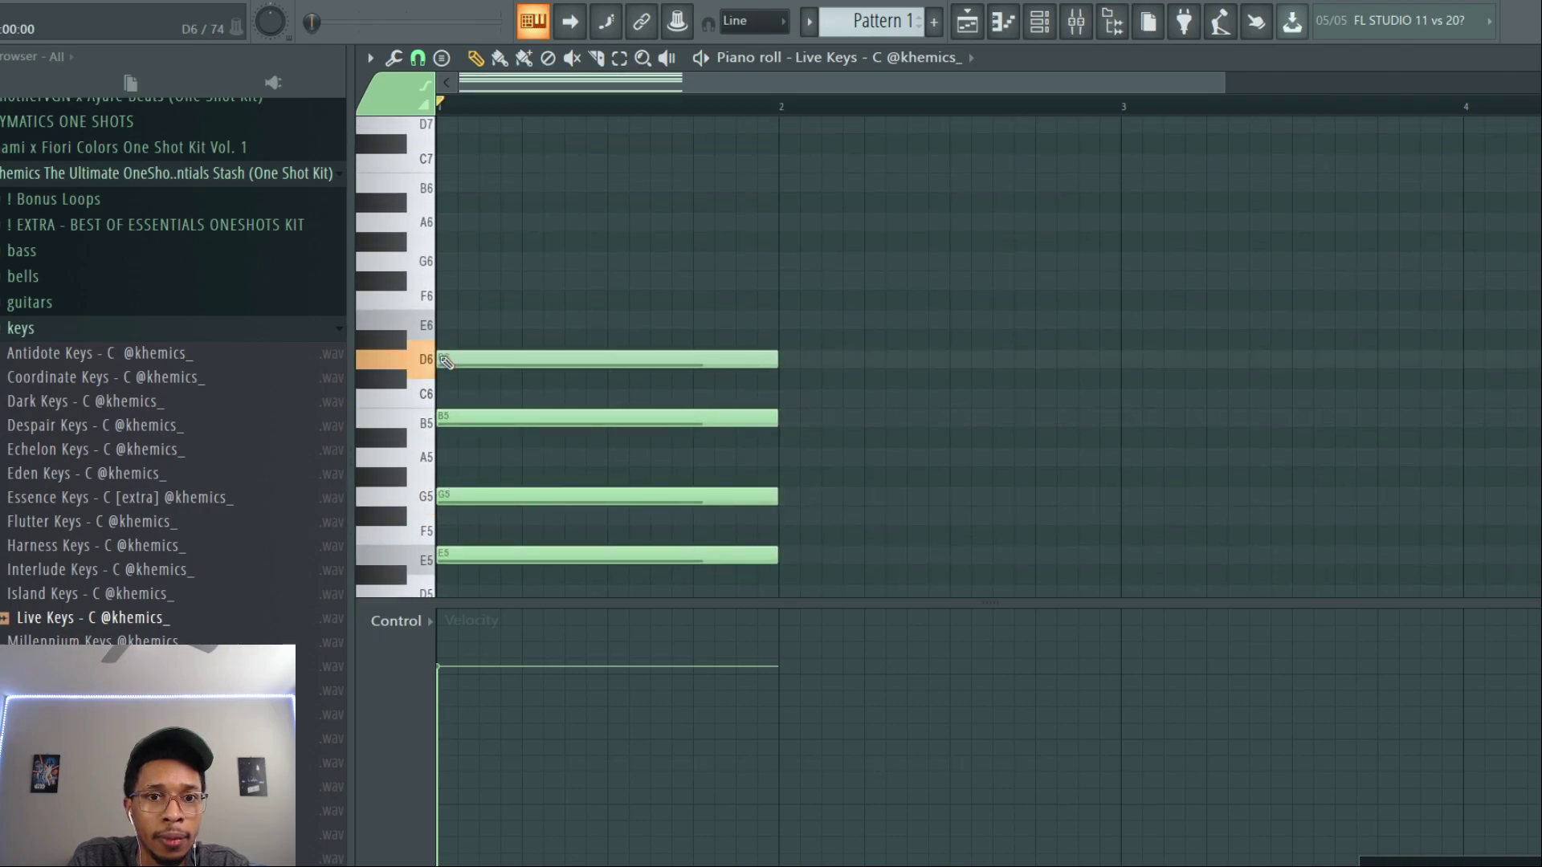
pyautogui.scroll(3, 596, 327)
# Step: Audition the first chord, then add a bar-2 chord of D5, F#5, A5 and C6
pyautogui.press('space')
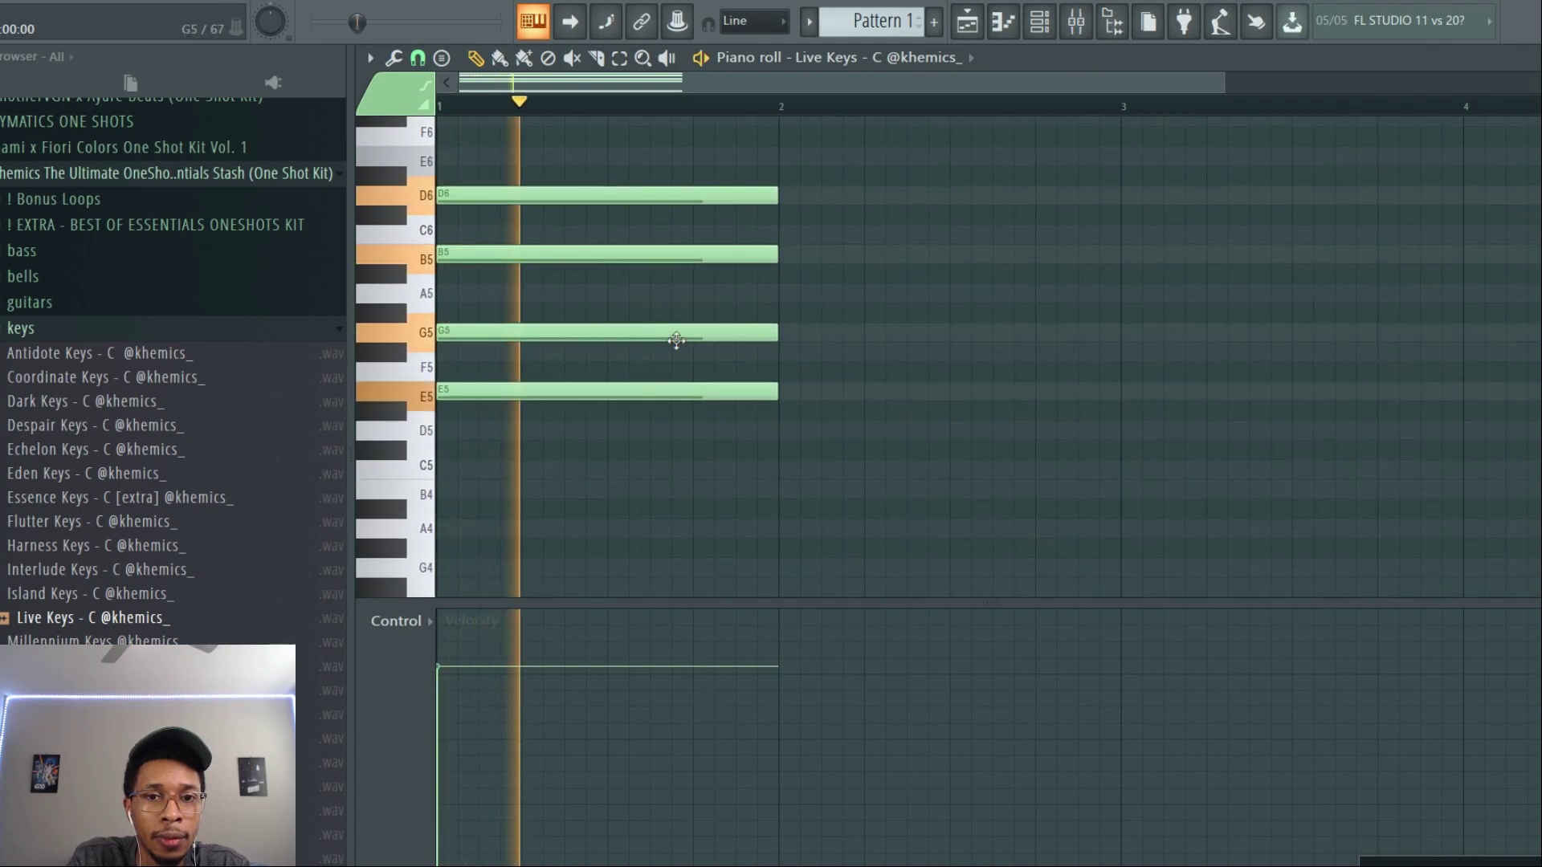
pyautogui.press('space')
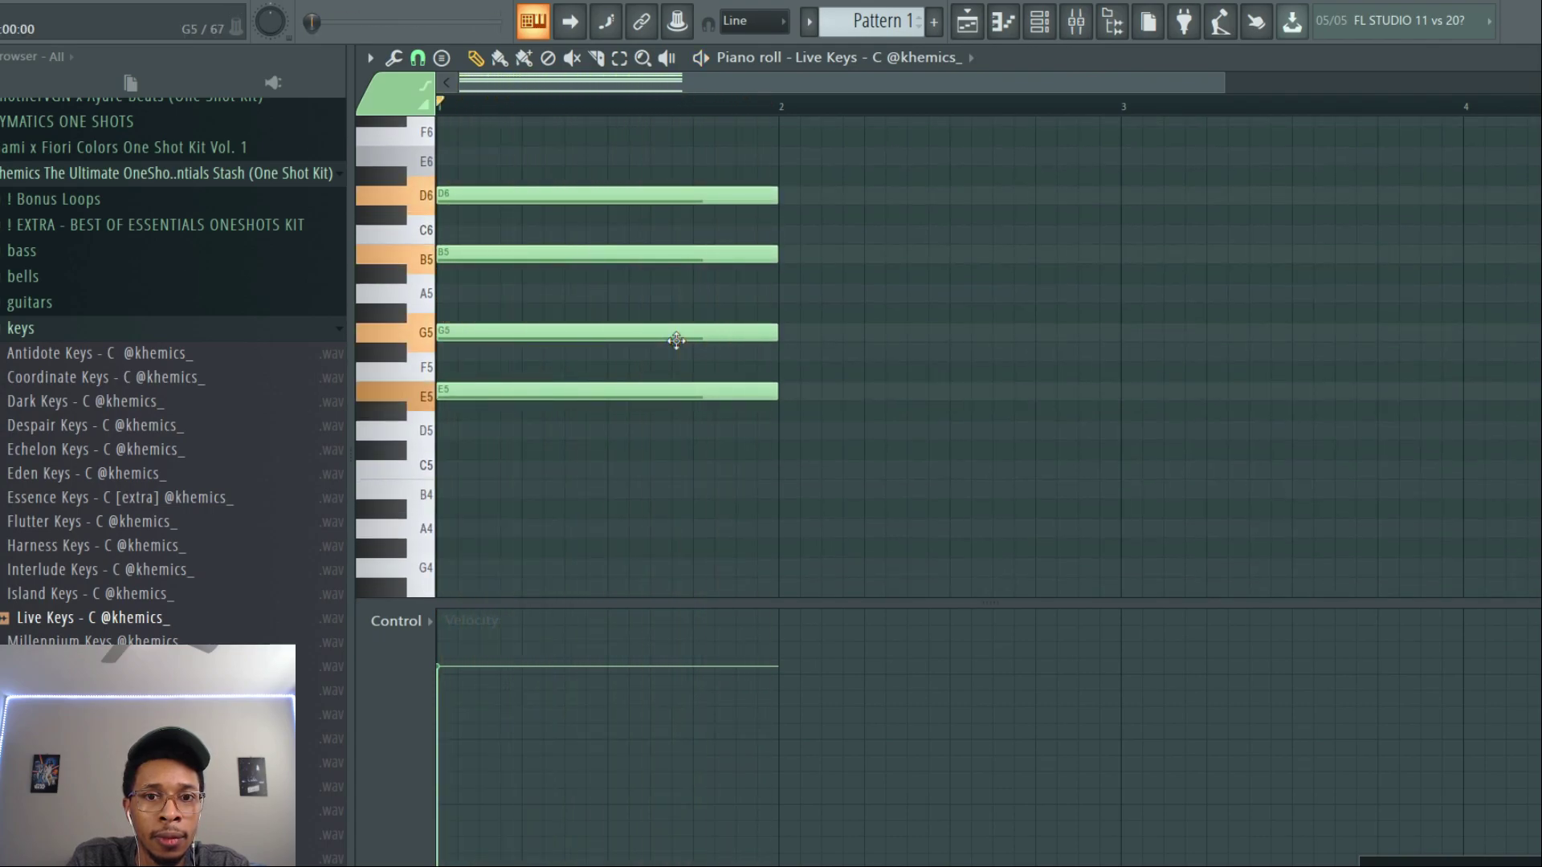
pyautogui.click(787, 427)
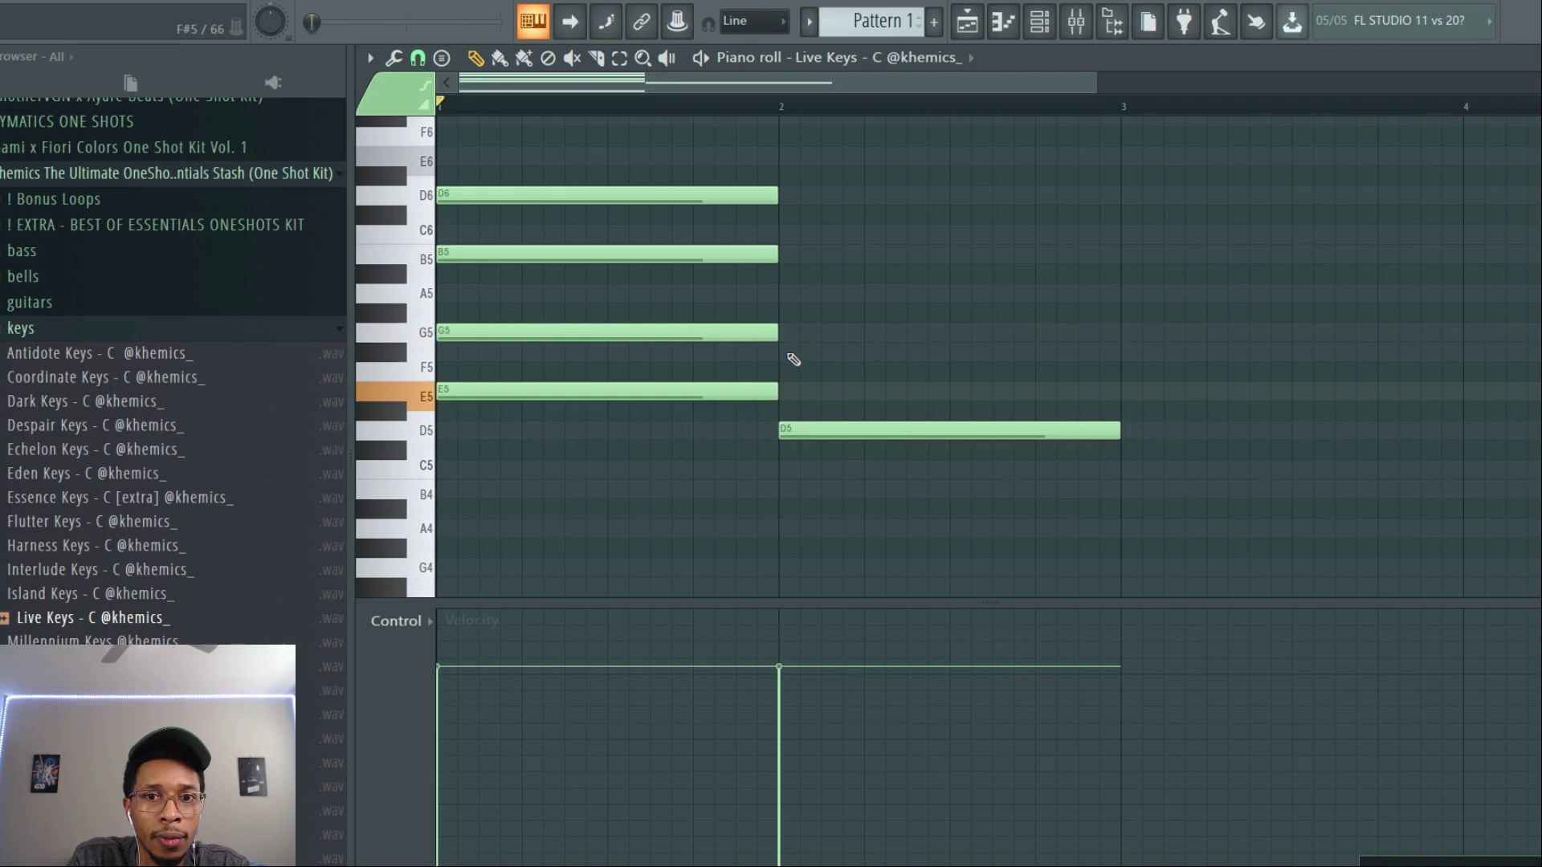
pyautogui.click(786, 354)
pyautogui.click(787, 293)
pyautogui.click(789, 235)
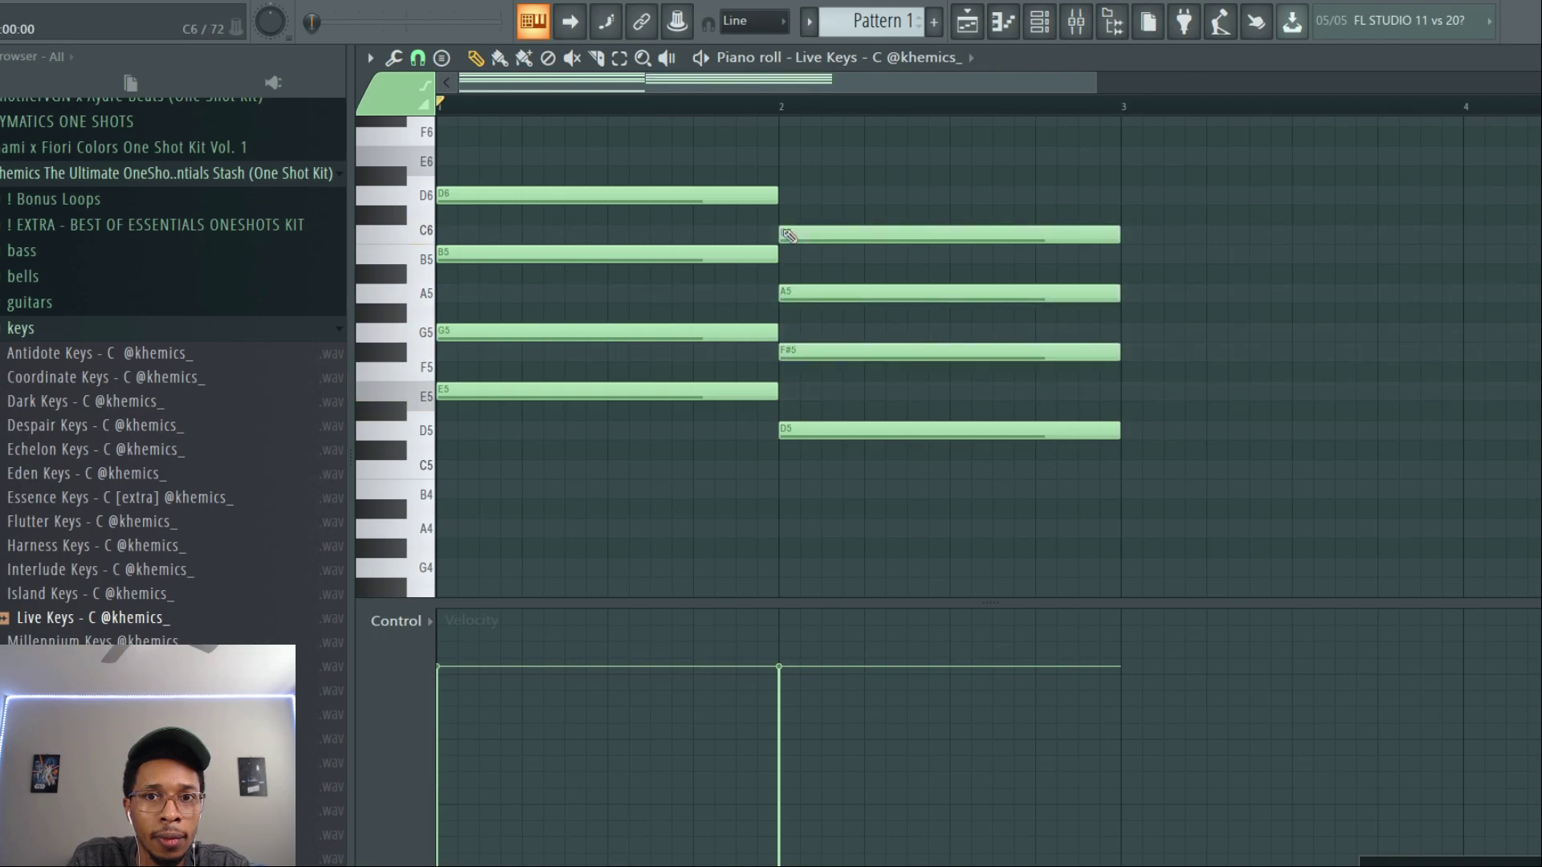
pyautogui.press('space')
# Step: Add a bar-3 chord of B4, D5, F#5, A5 and D6, raising an E5 to F#5
pyautogui.click(1126, 488)
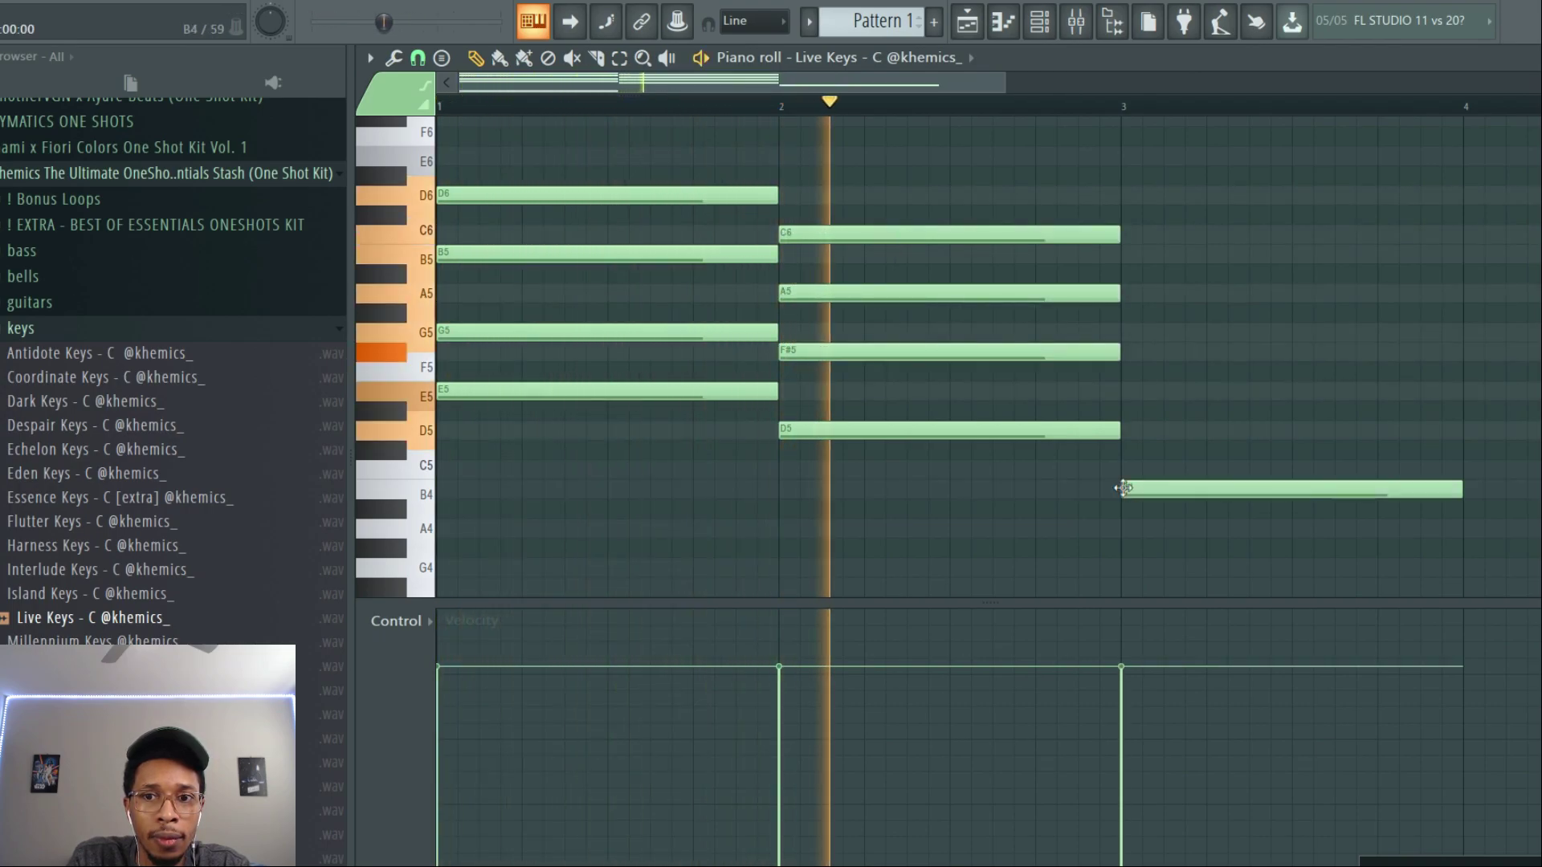
pyautogui.click(1128, 431)
pyautogui.click(1128, 392)
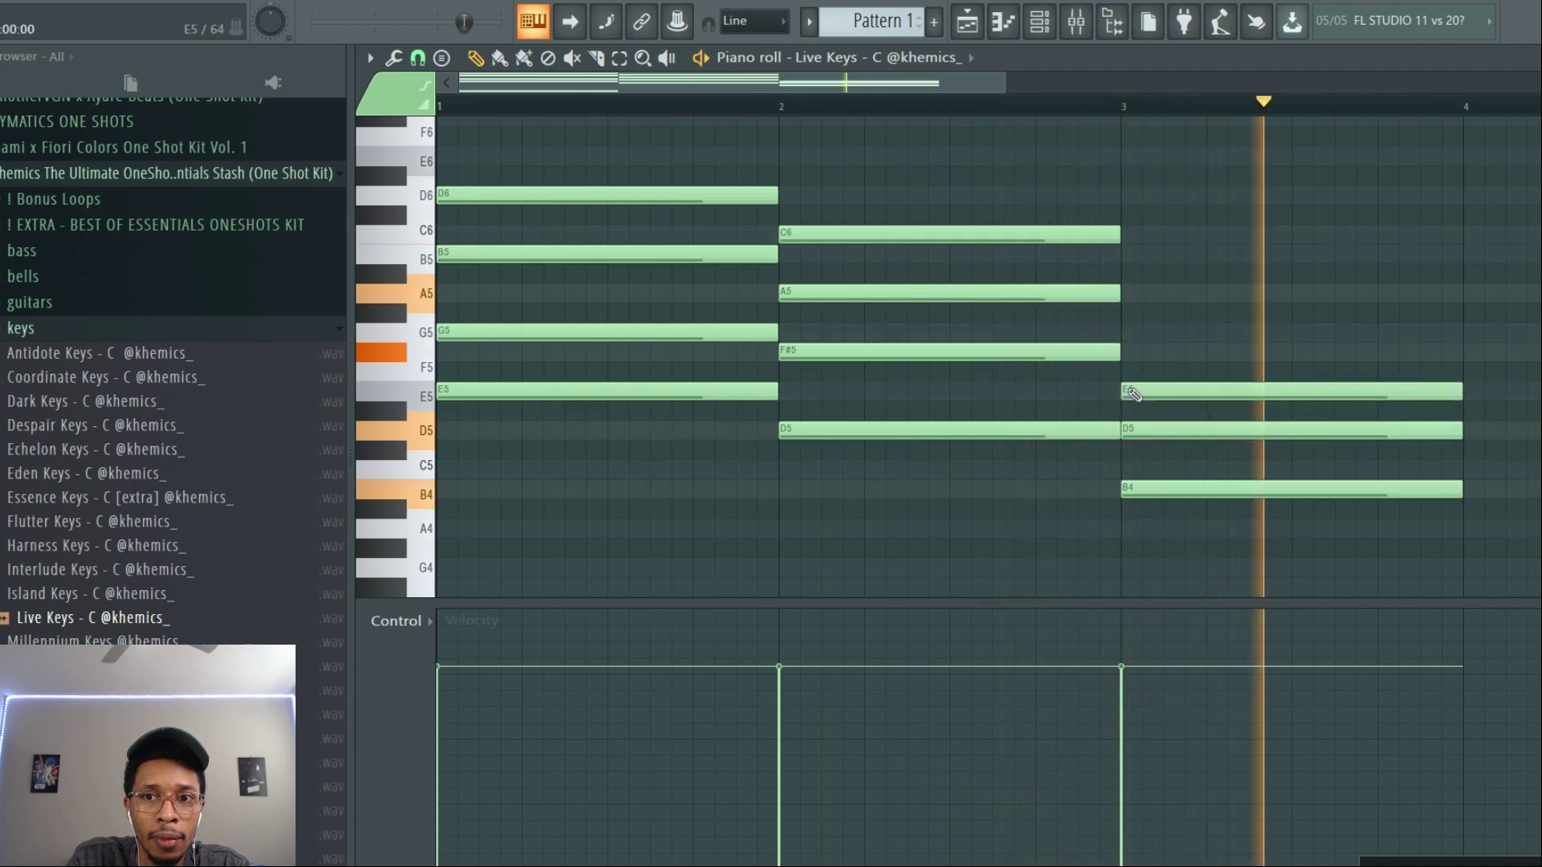
pyautogui.moveTo(1150, 384); pyautogui.dragTo(1143, 346)
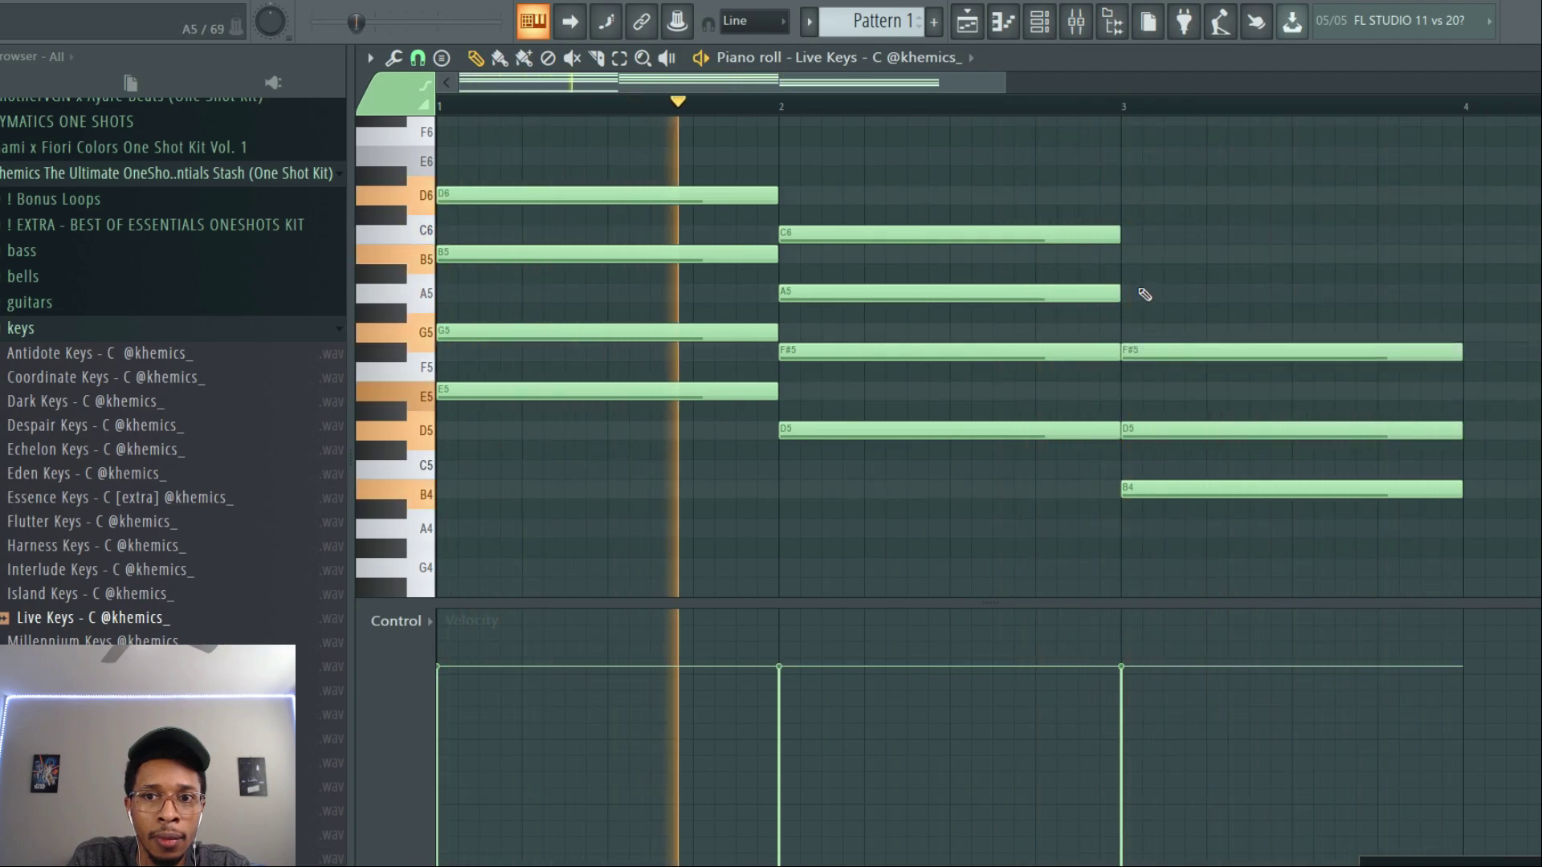
pyautogui.click(1129, 293)
pyautogui.click(1129, 195)
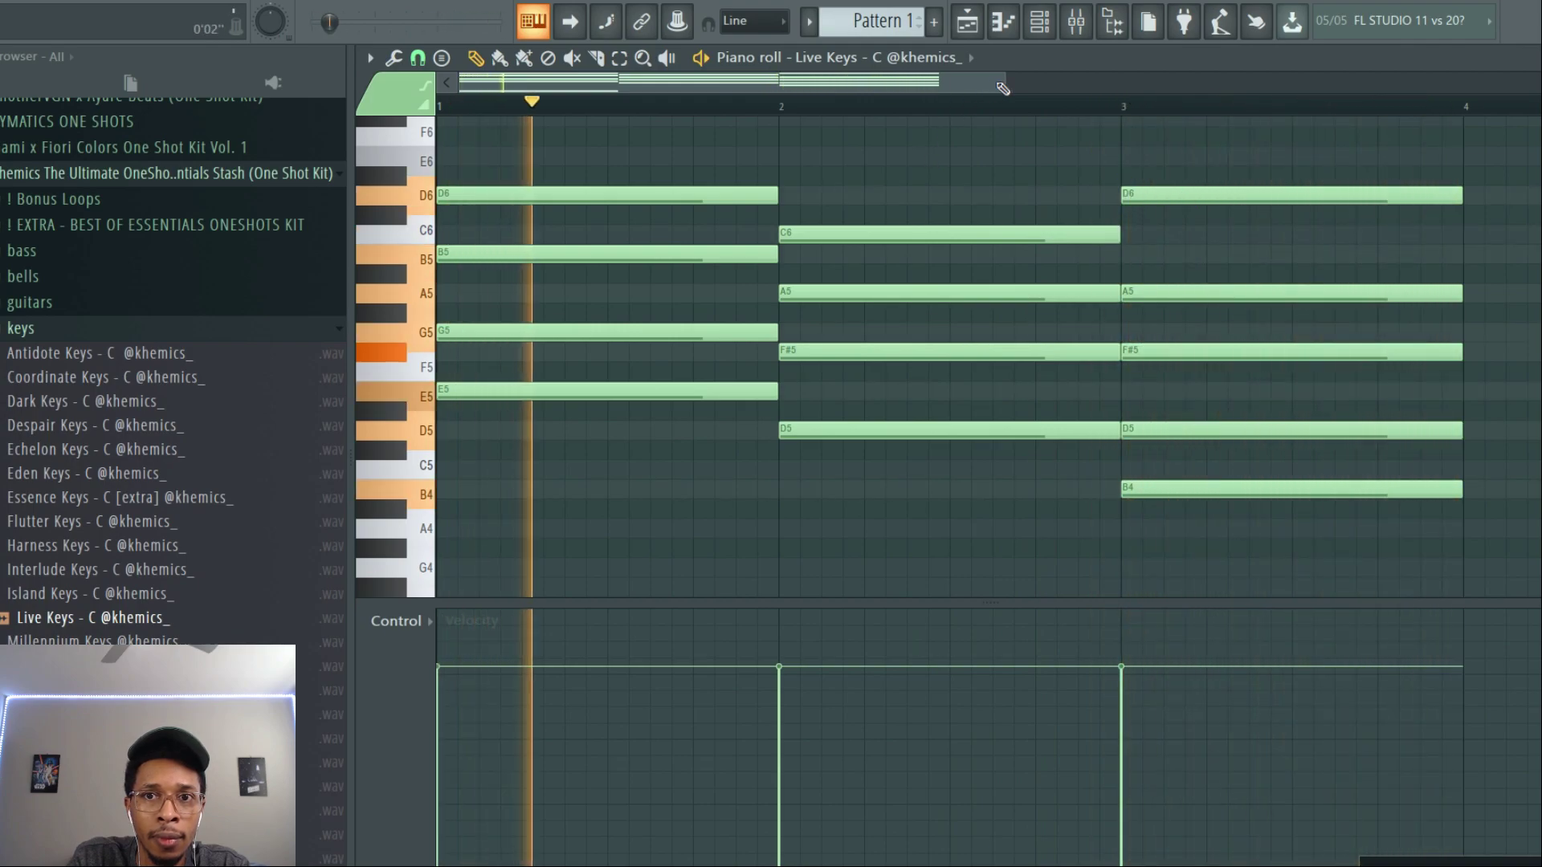
# Step: Add a bar-4 chord of B5, D6 and F#6, raising an E6 to F#6
pyautogui.moveTo(1007, 81); pyautogui.dragTo(1236, 71)
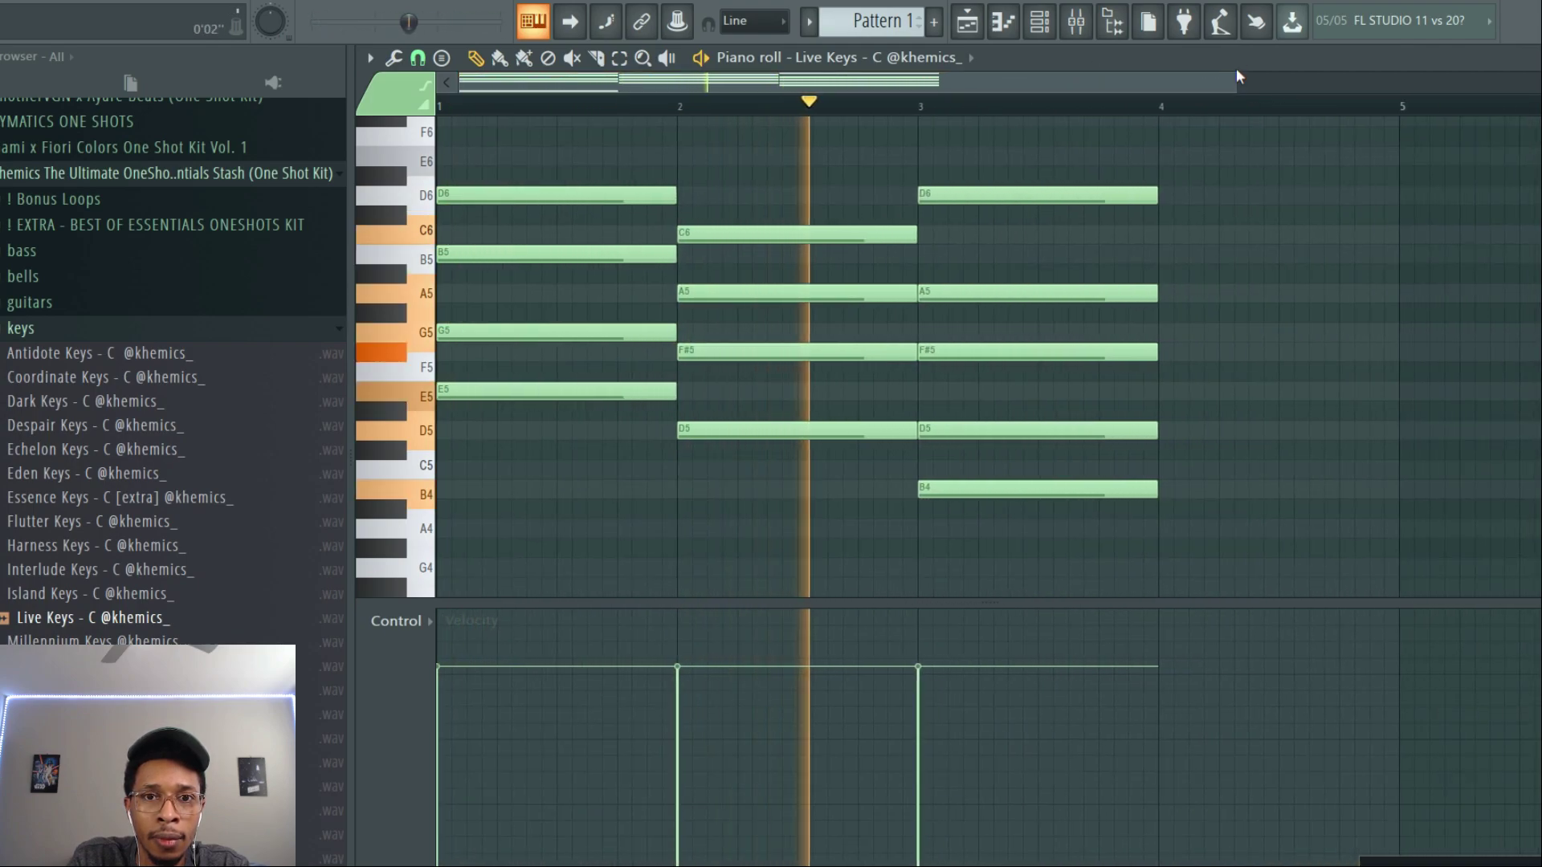
pyautogui.click(1166, 261)
pyautogui.scroll(3, 1205, 256)
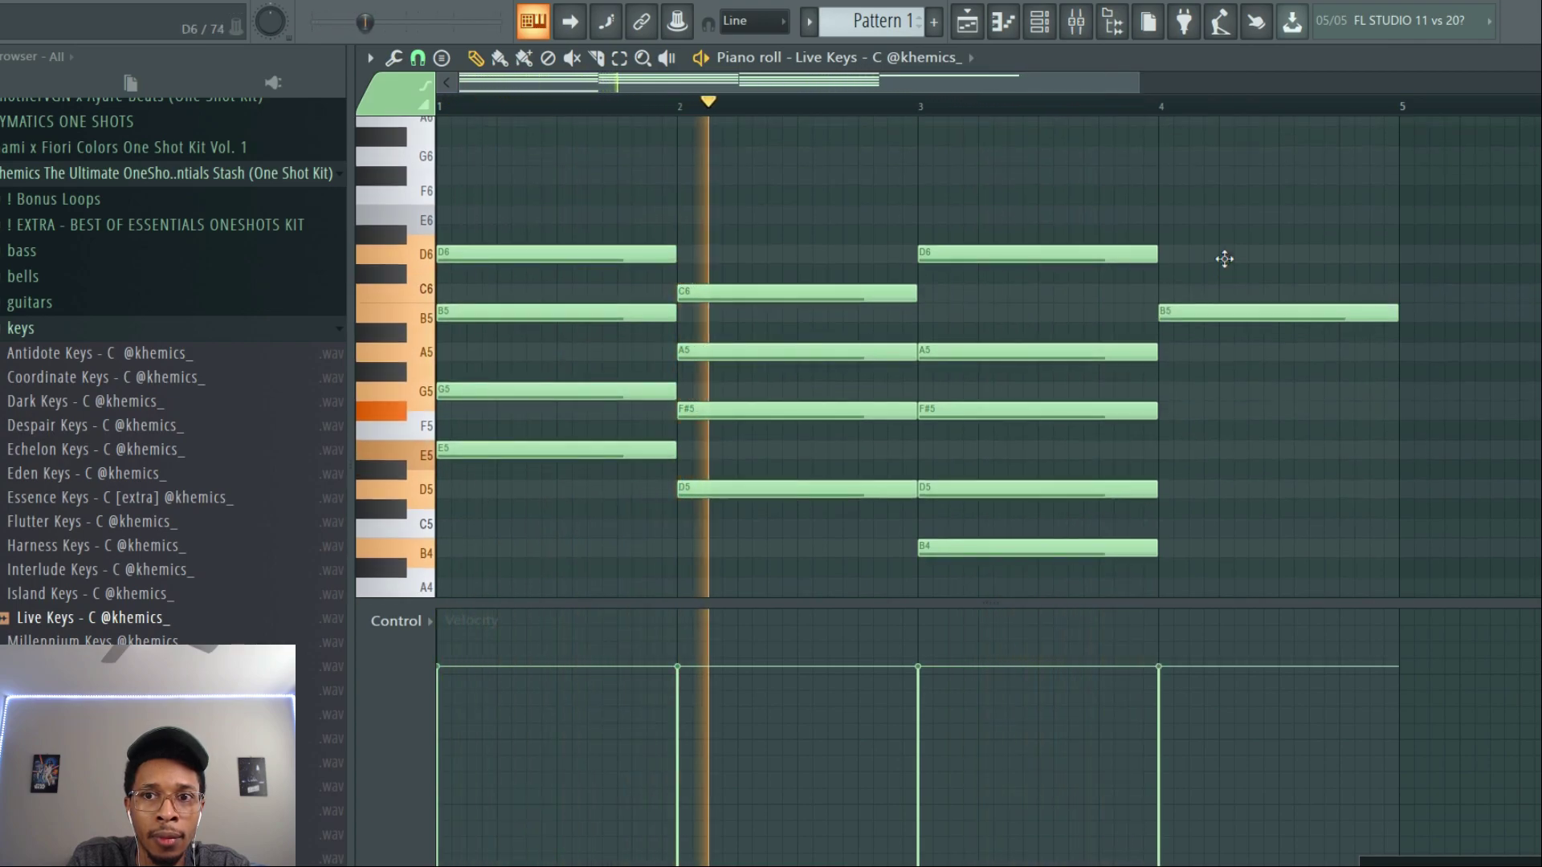
pyautogui.click(1175, 254)
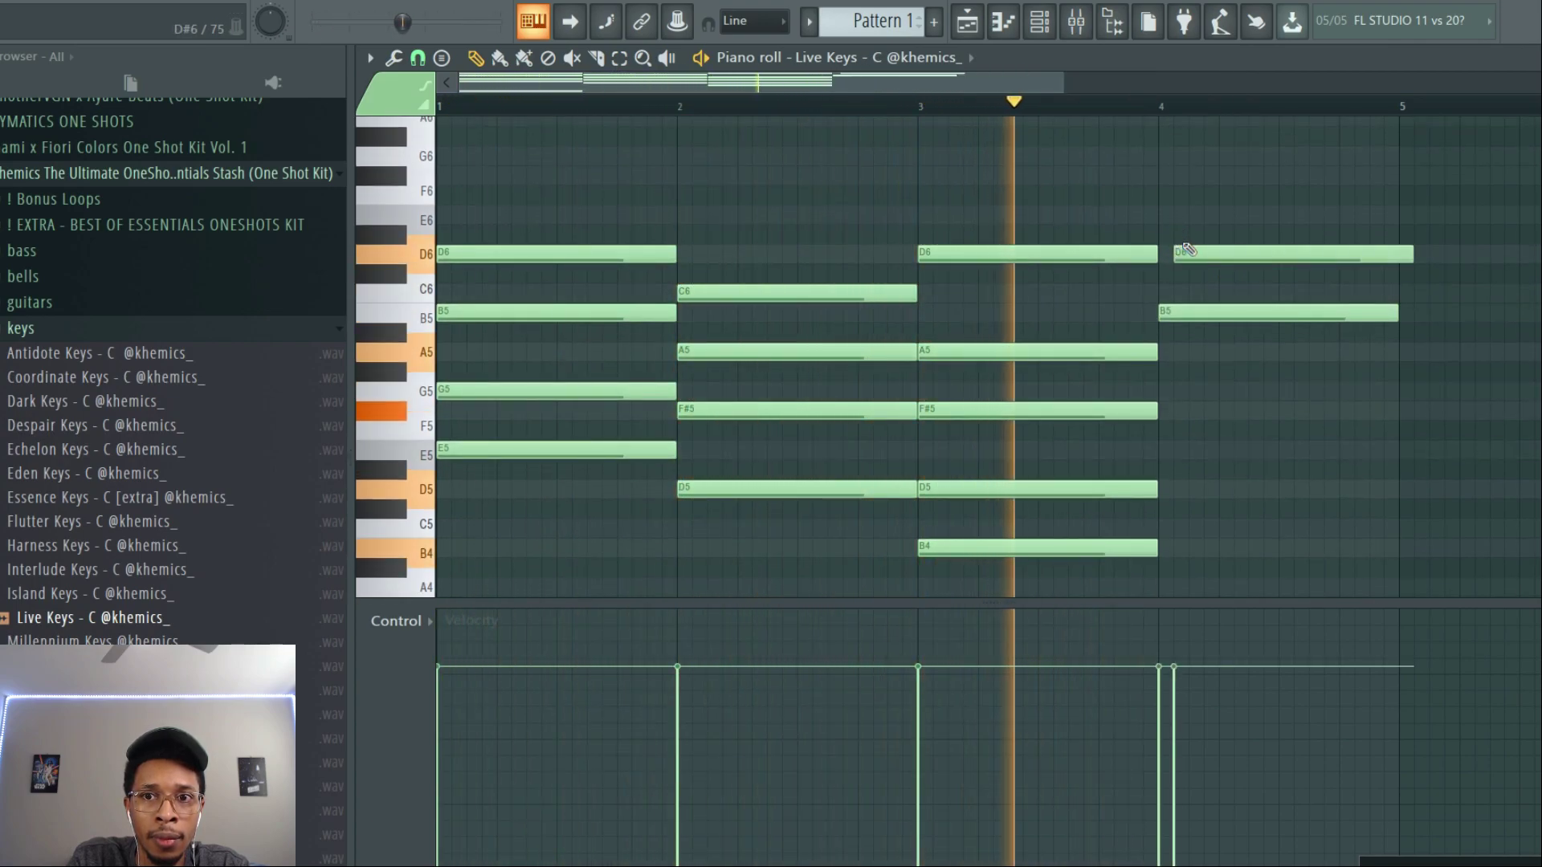
pyautogui.click(1164, 214)
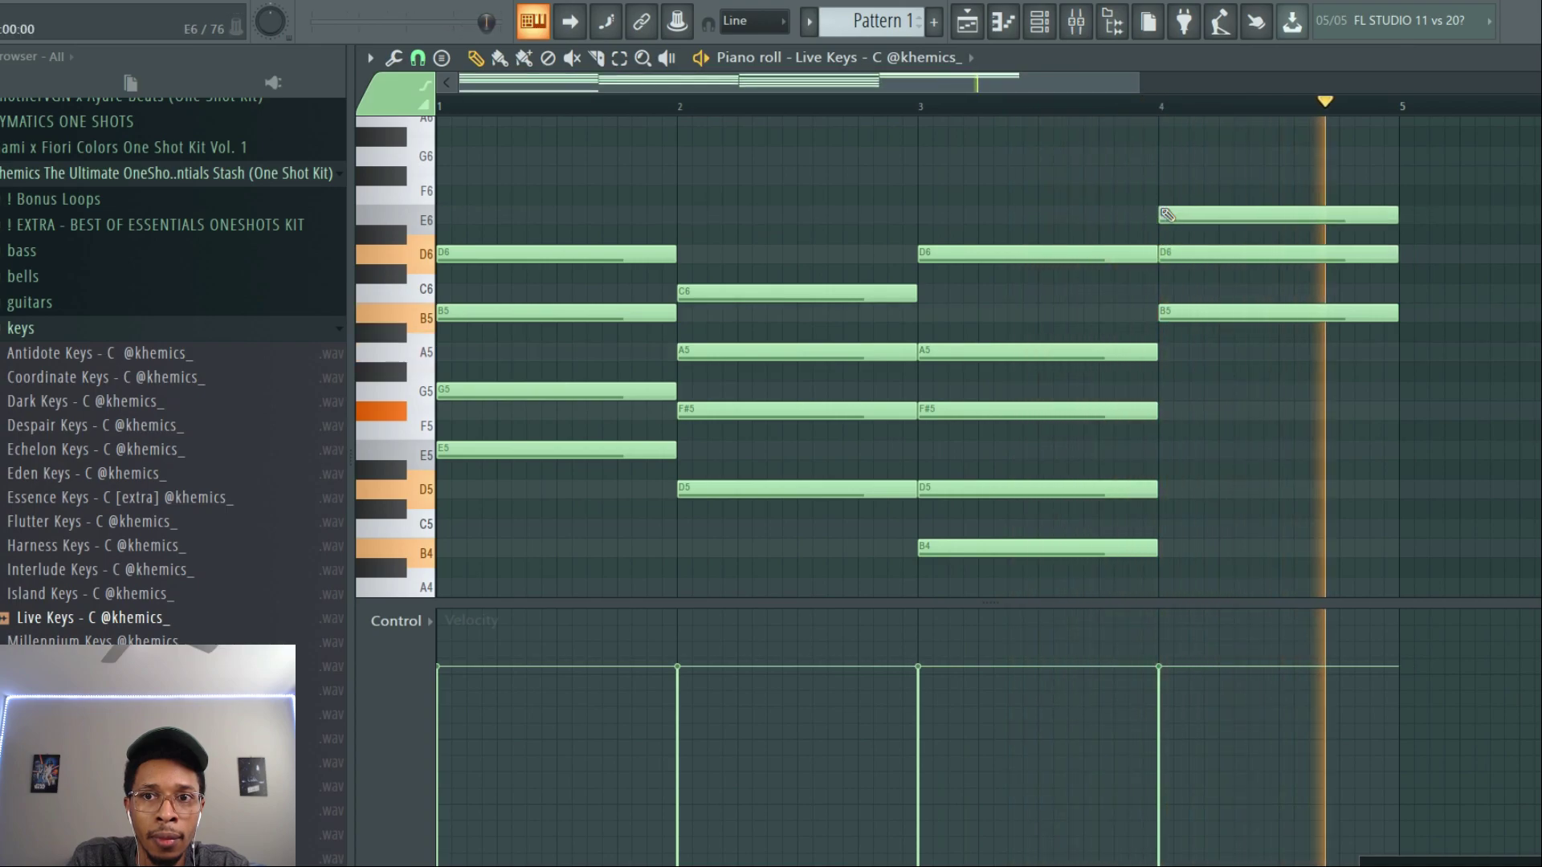
pyautogui.moveTo(1171, 198); pyautogui.dragTo(1209, 354)
# Step: Move the bar-4 chord down an octave and add a D4 bass note in bar 2
pyautogui.hotkey('ctrl', 'Down')
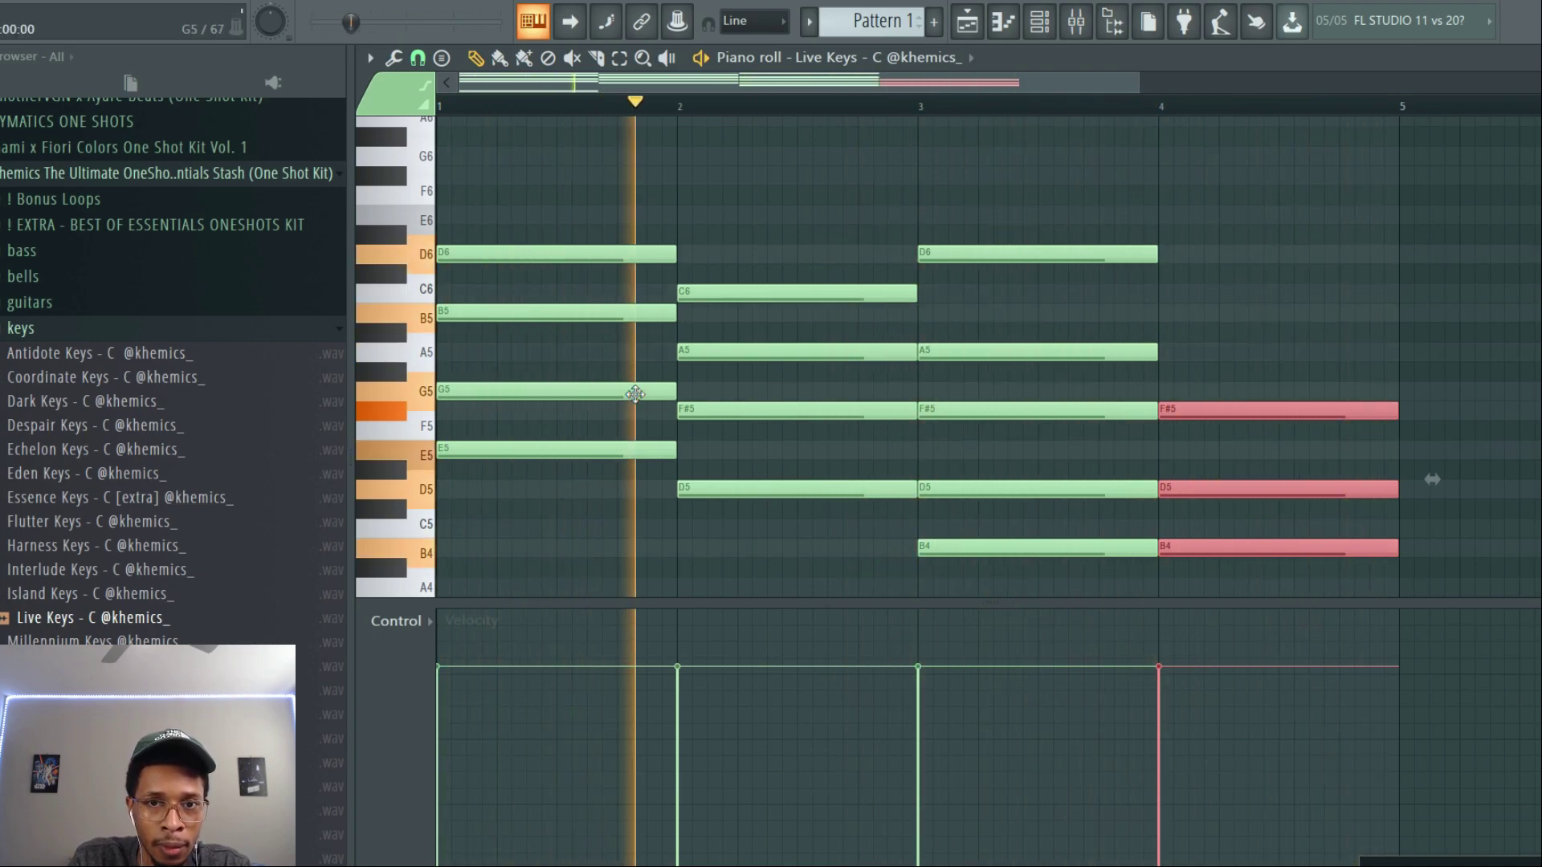
pyautogui.press('space')
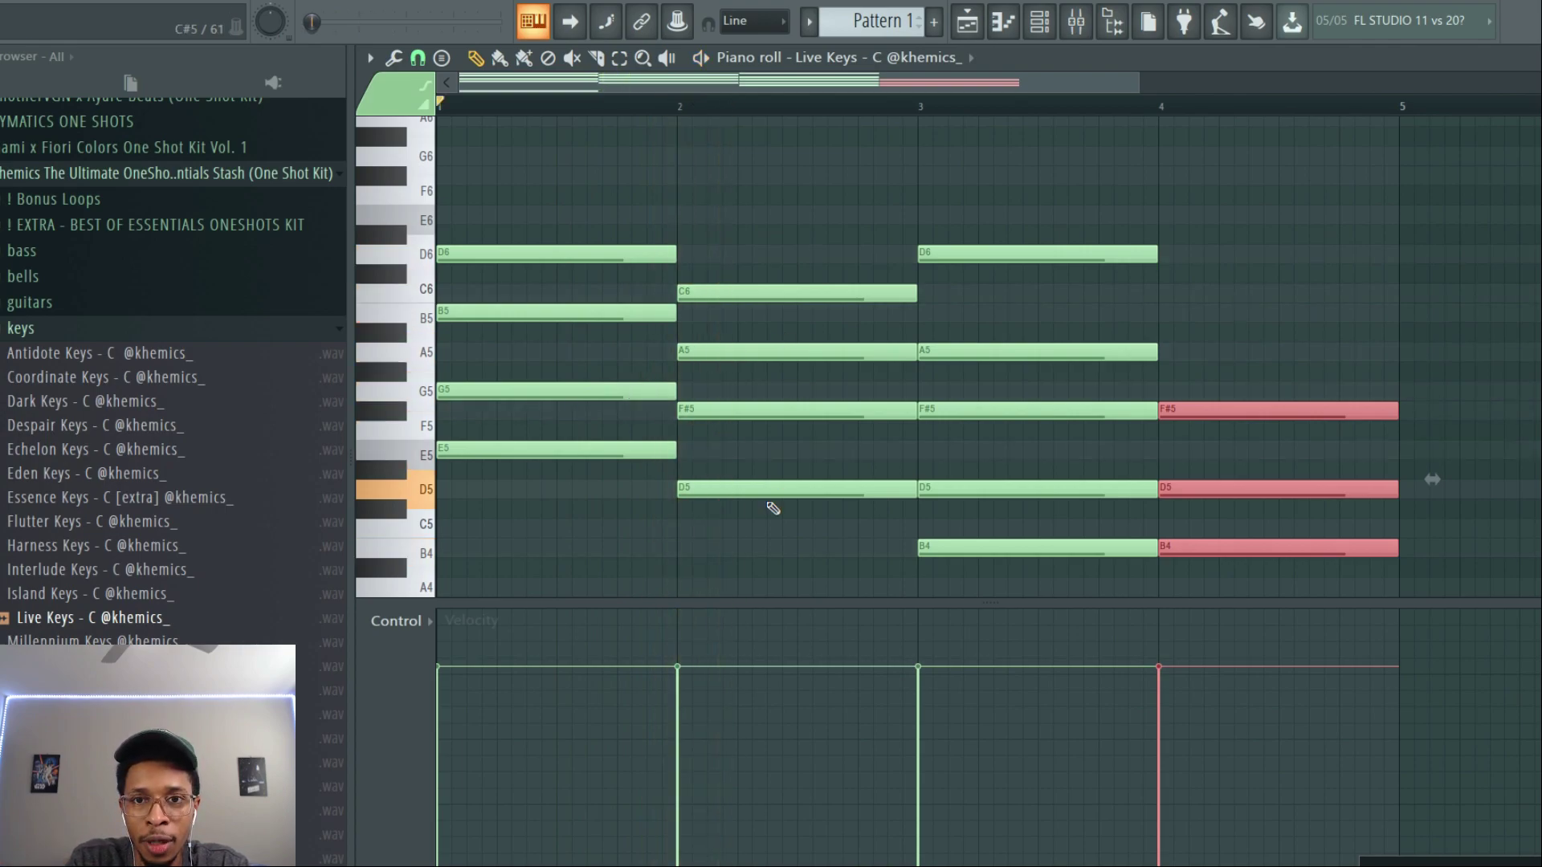
pyautogui.scroll(-5, 772, 508)
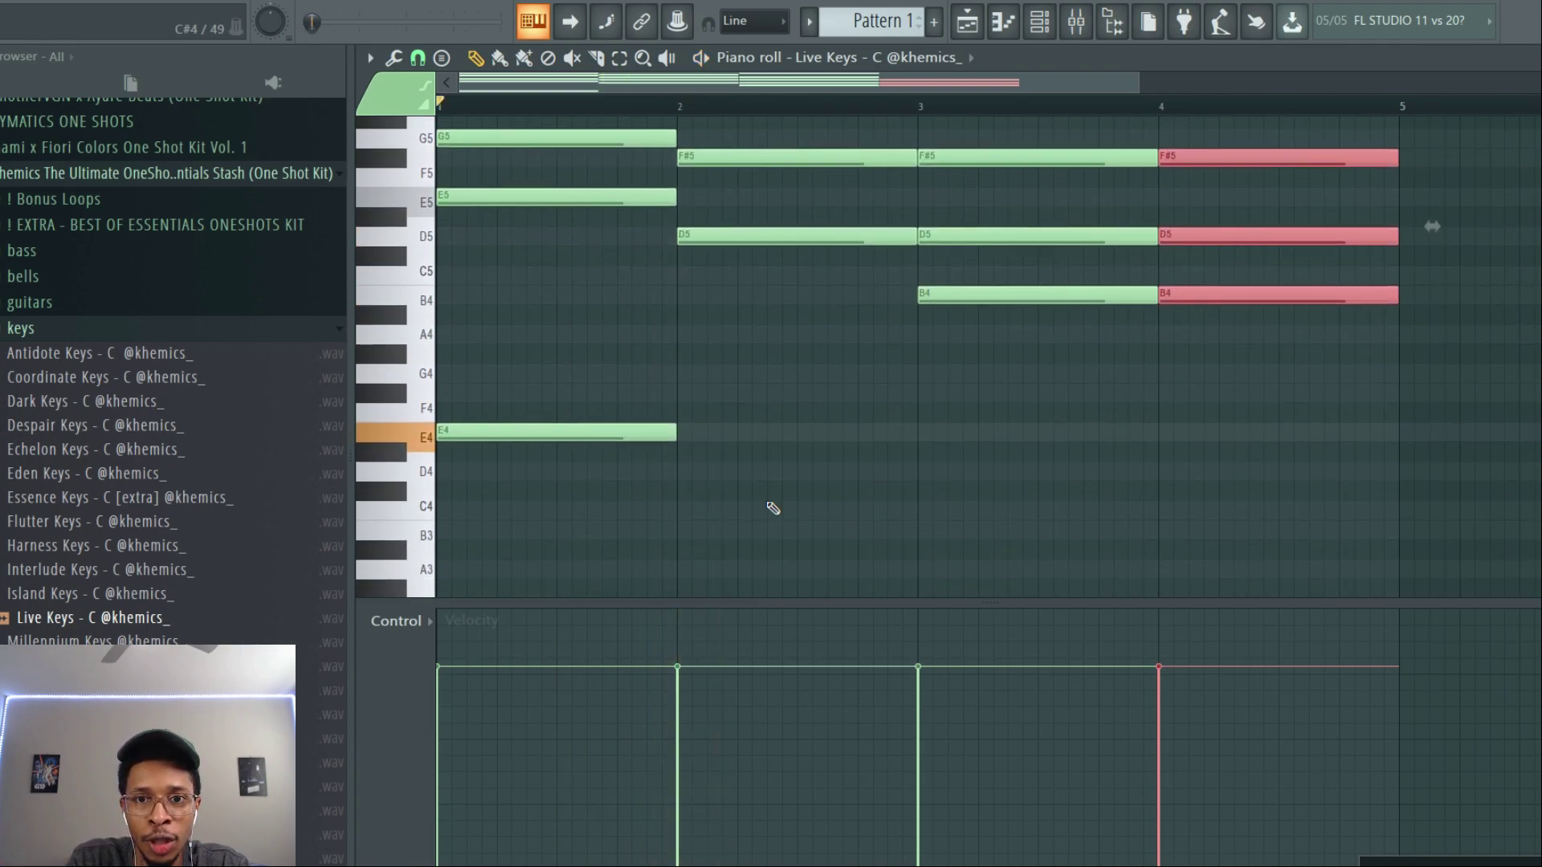
pyautogui.click(683, 467)
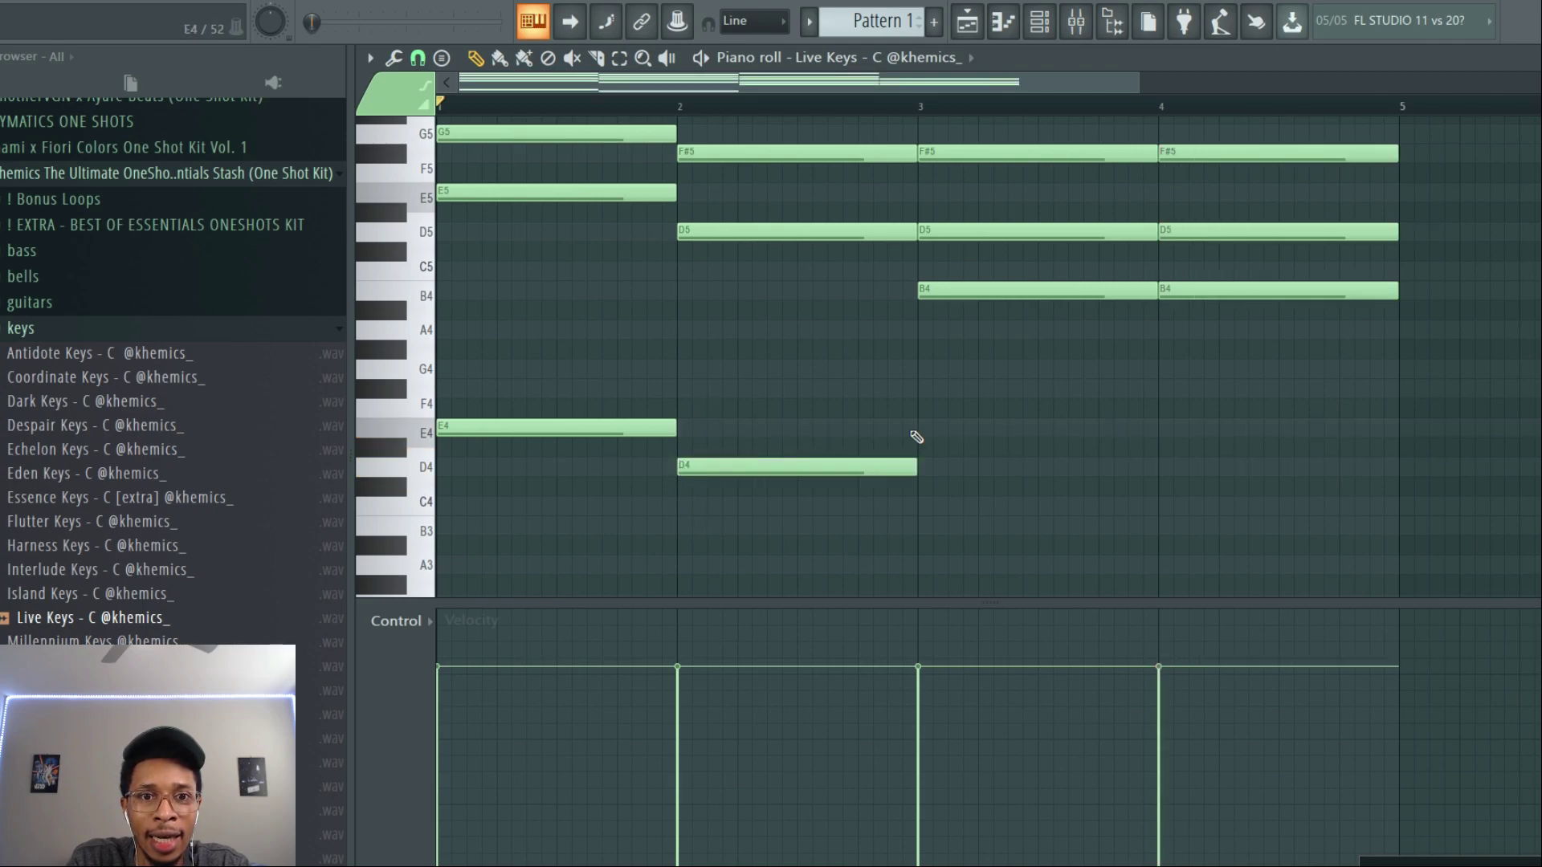
# Step: Stretch the bar-3 A5 to end at bar 5 and play back the progression
pyautogui.scroll(2, 936, 322)
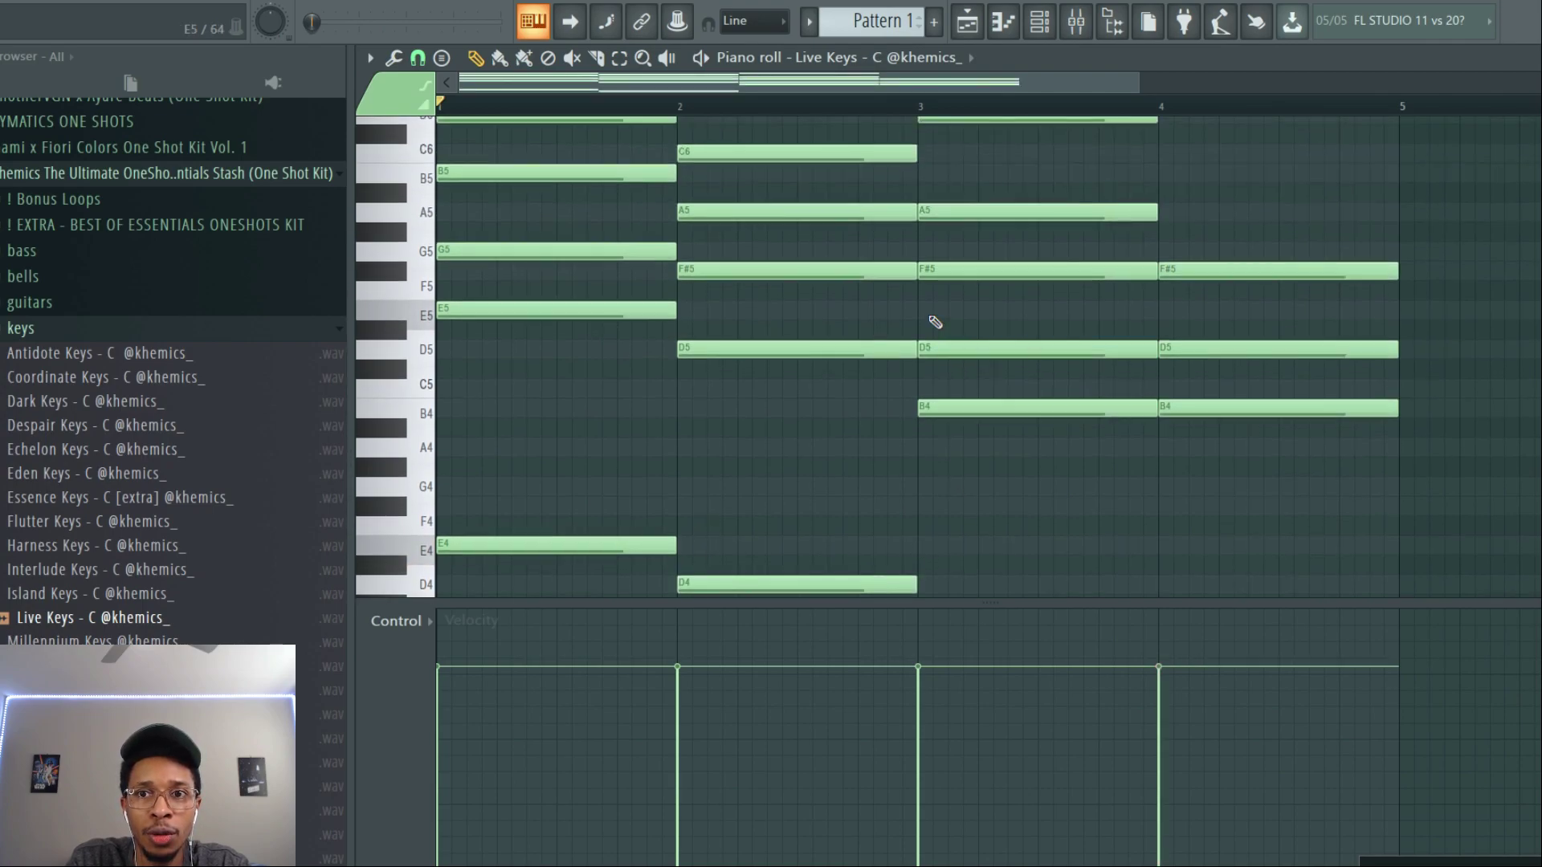
pyautogui.moveTo(1158, 217); pyautogui.dragTo(1394, 233)
pyautogui.press('space')
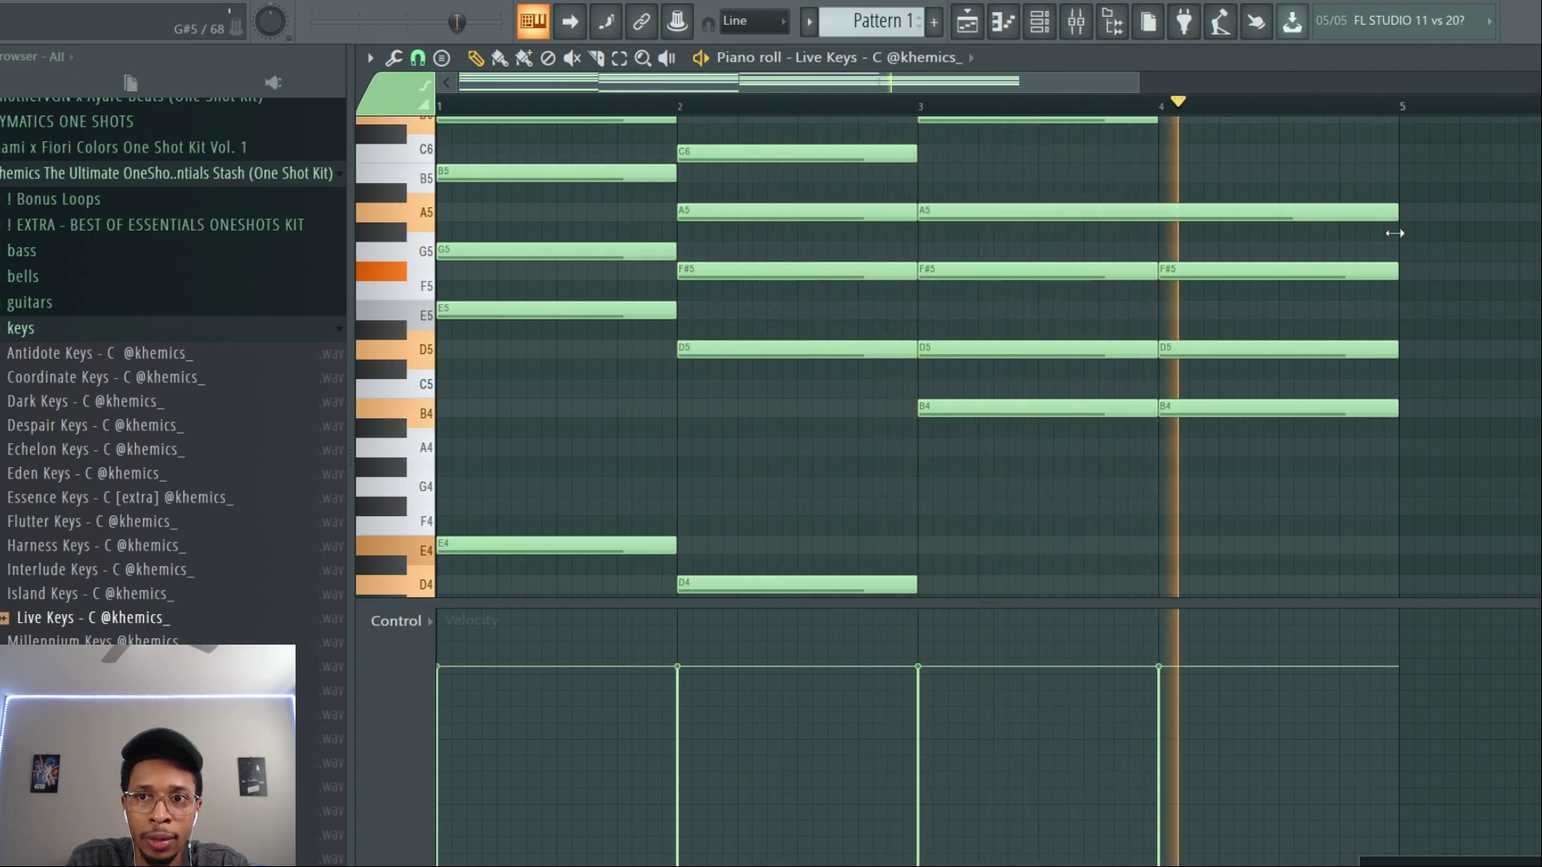
pyautogui.press('space')
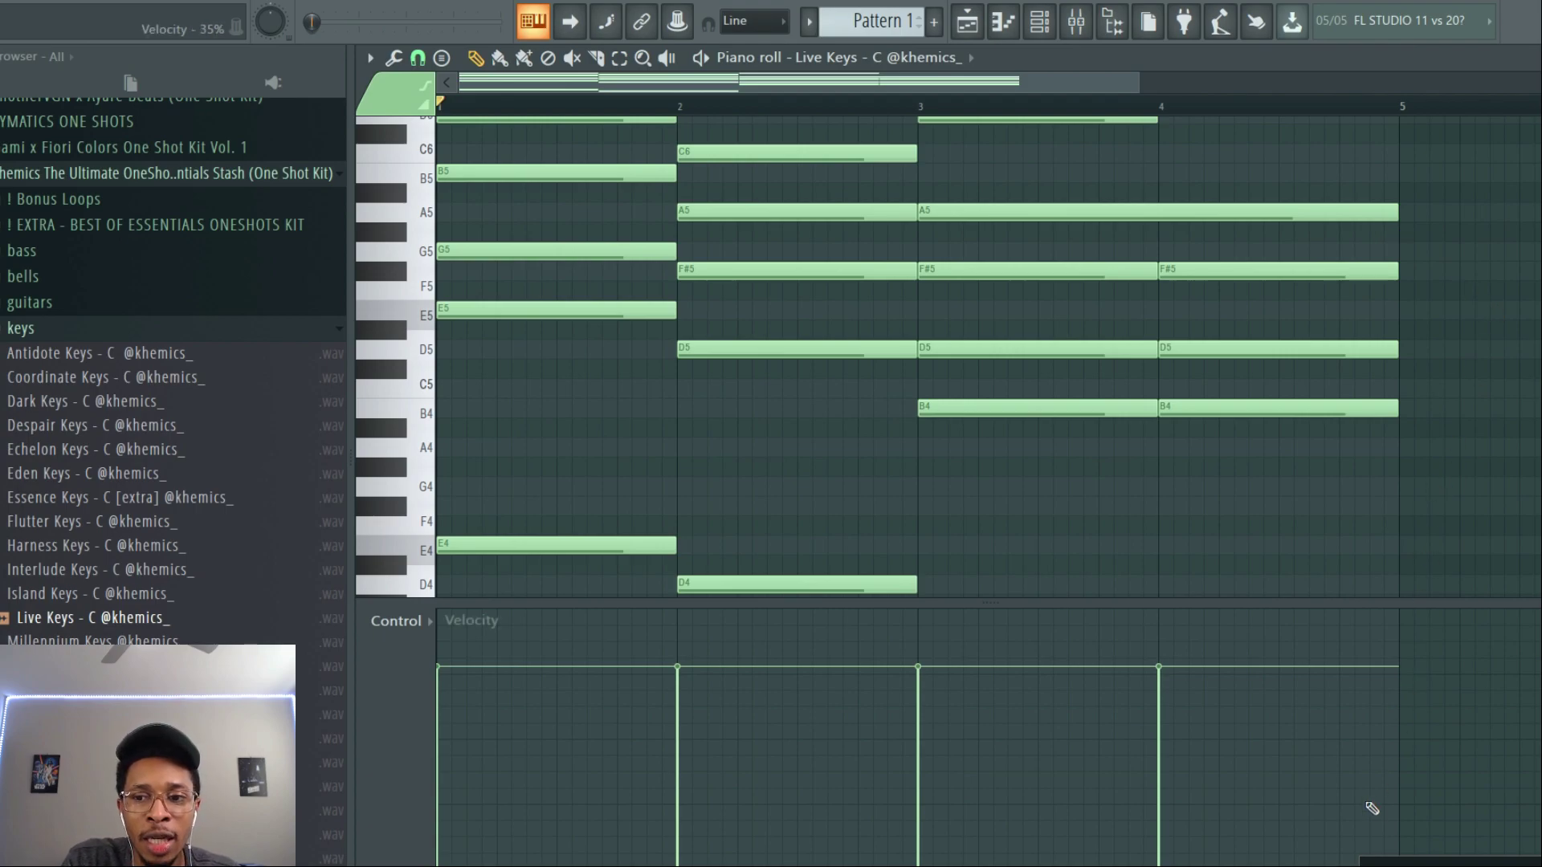
pyautogui.press('space')
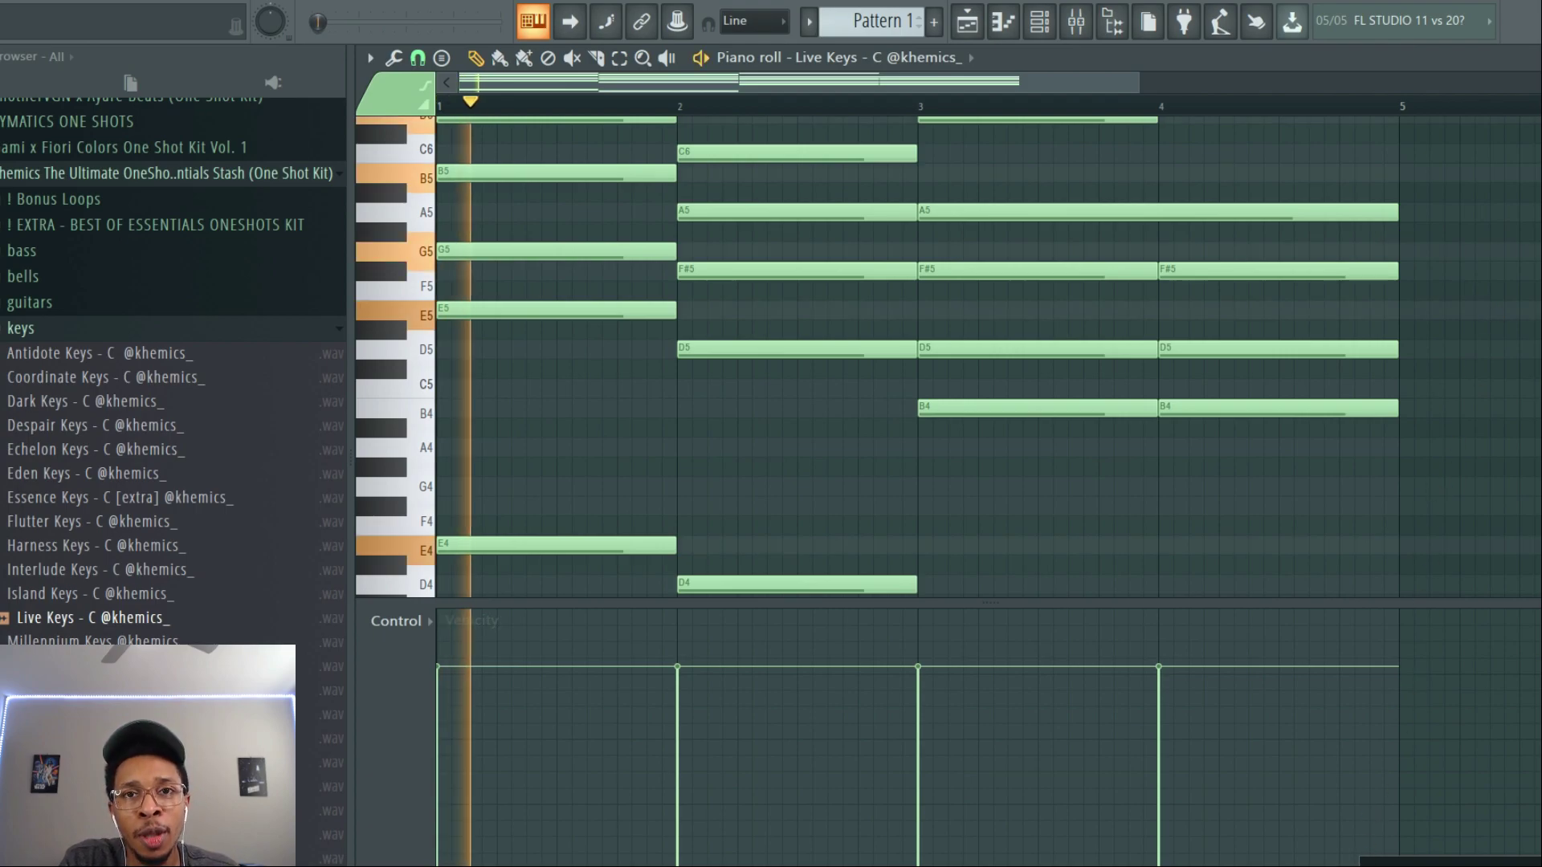